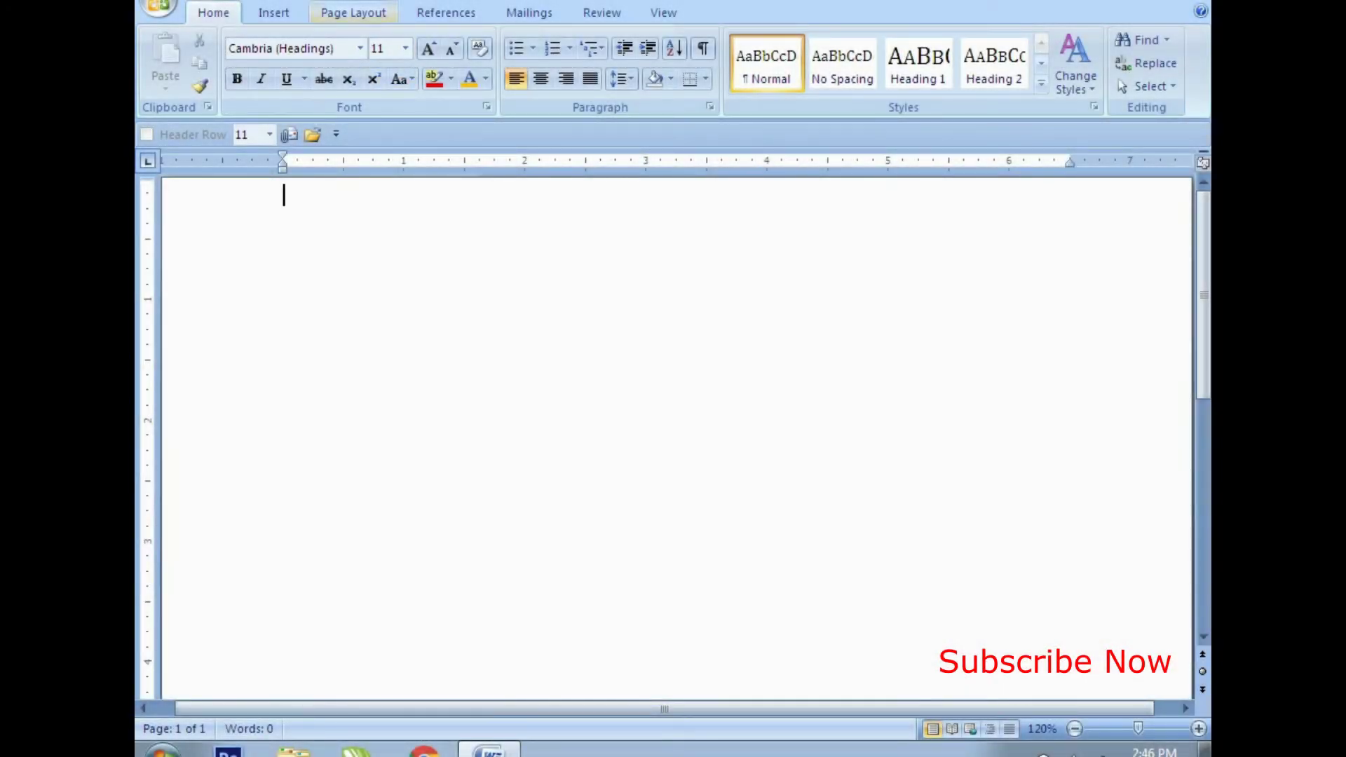
# Set the font size to 24 and type the title 'How to create Advertisement in Ms Word?'.
pyautogui.click(406, 47)
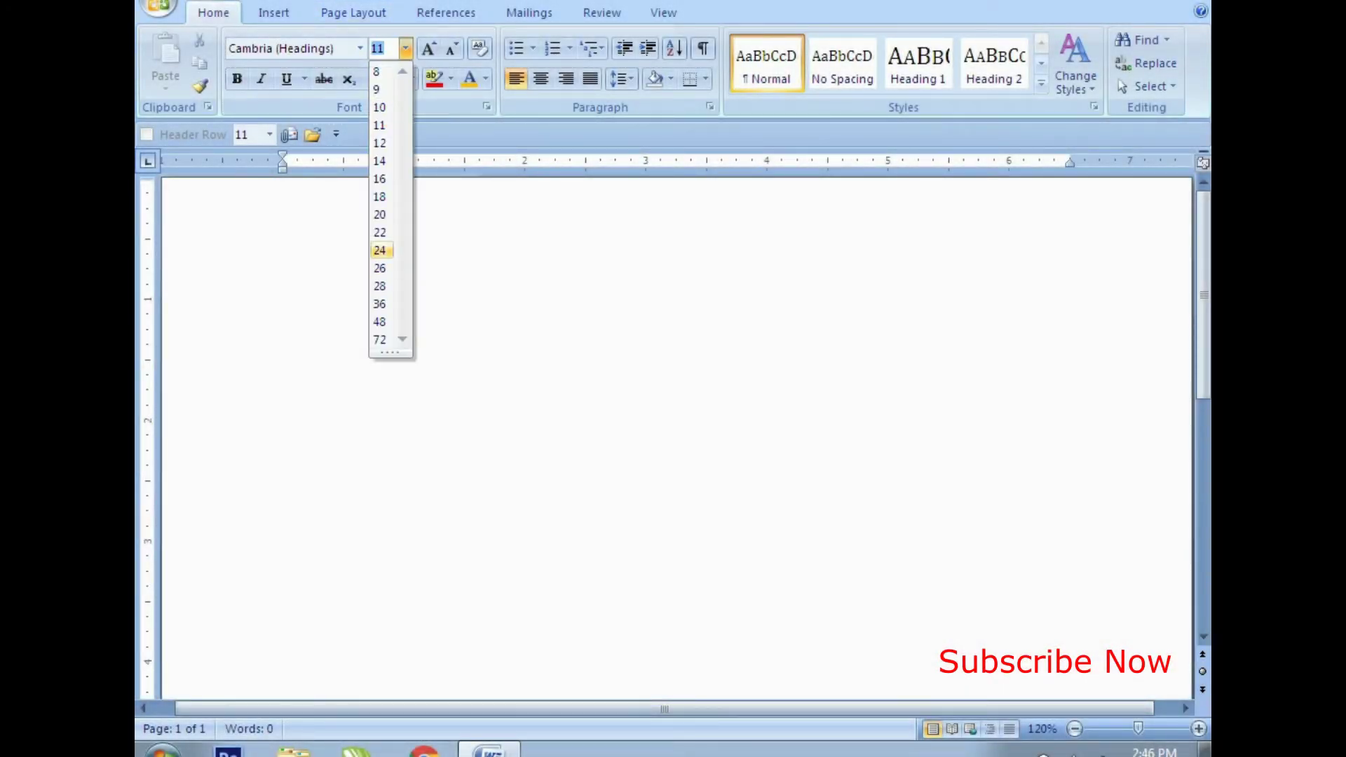
pyautogui.click(380, 250)
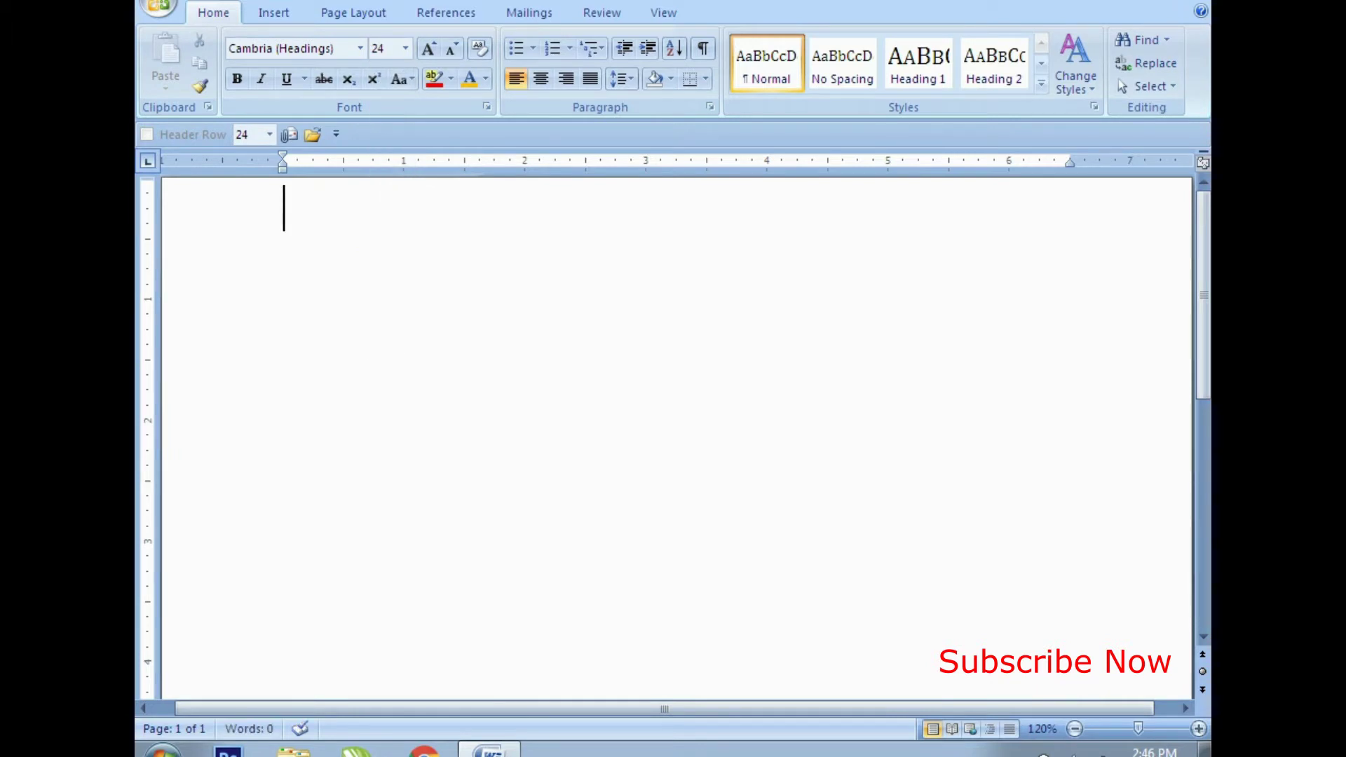
pyautogui.press('Return')
pyautogui.write('How to create')
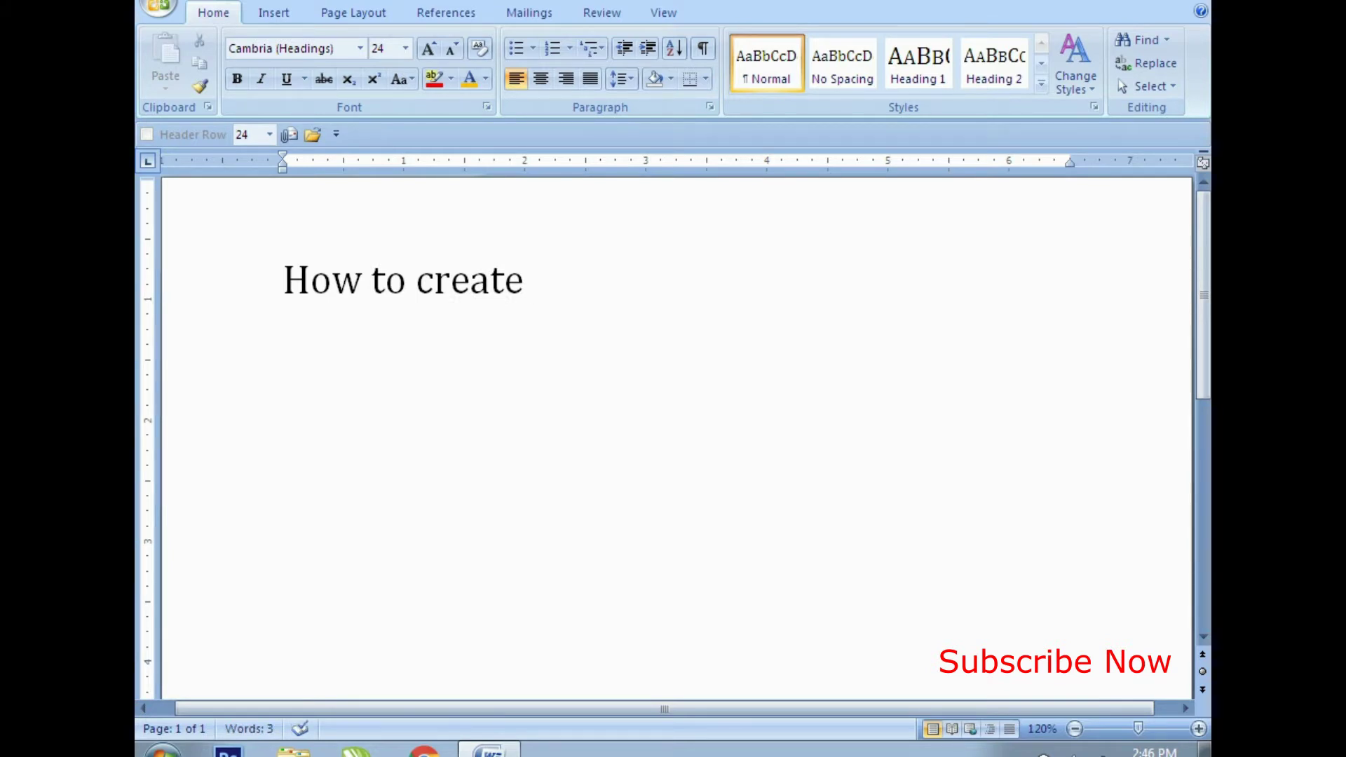
pyautogui.write(' A')
pyautogui.write('d')
pyautogui.write('v')
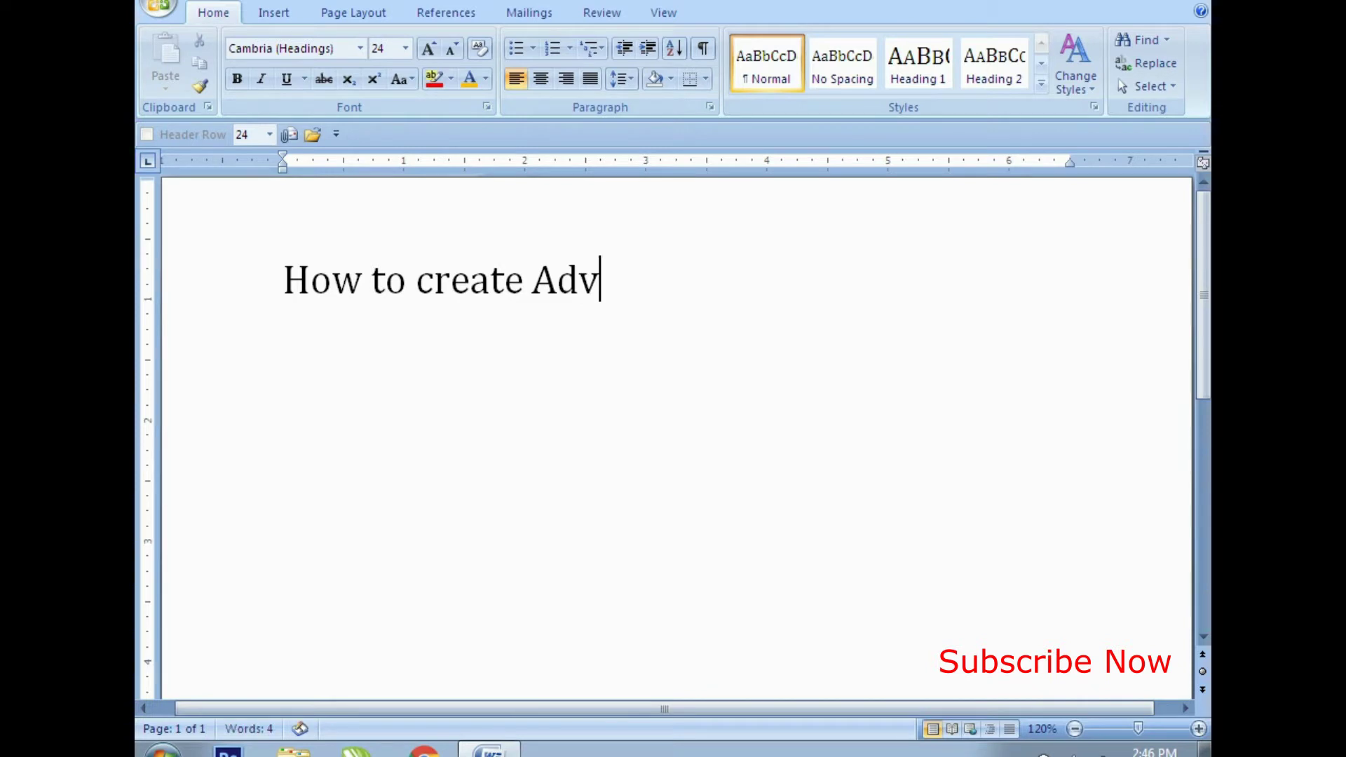
pyautogui.write('erti')
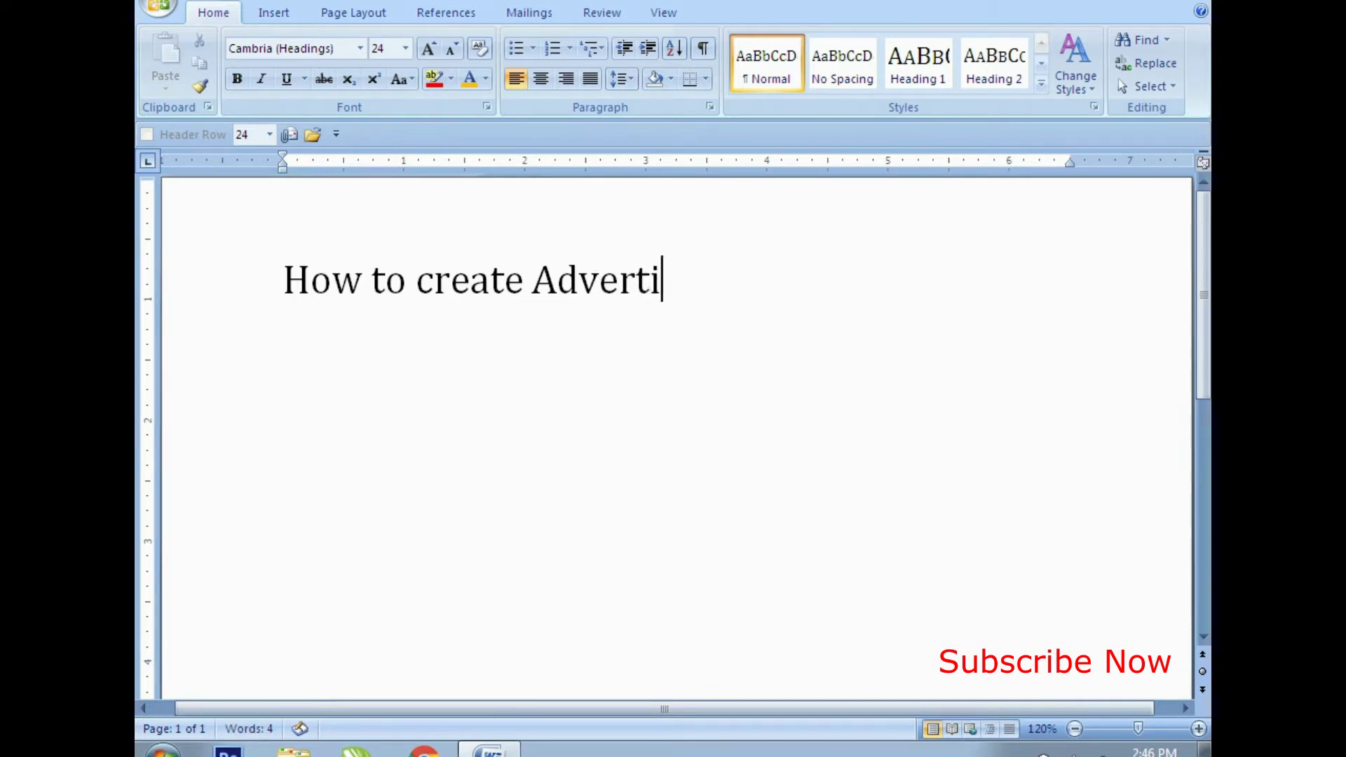
pyautogui.write('sement')
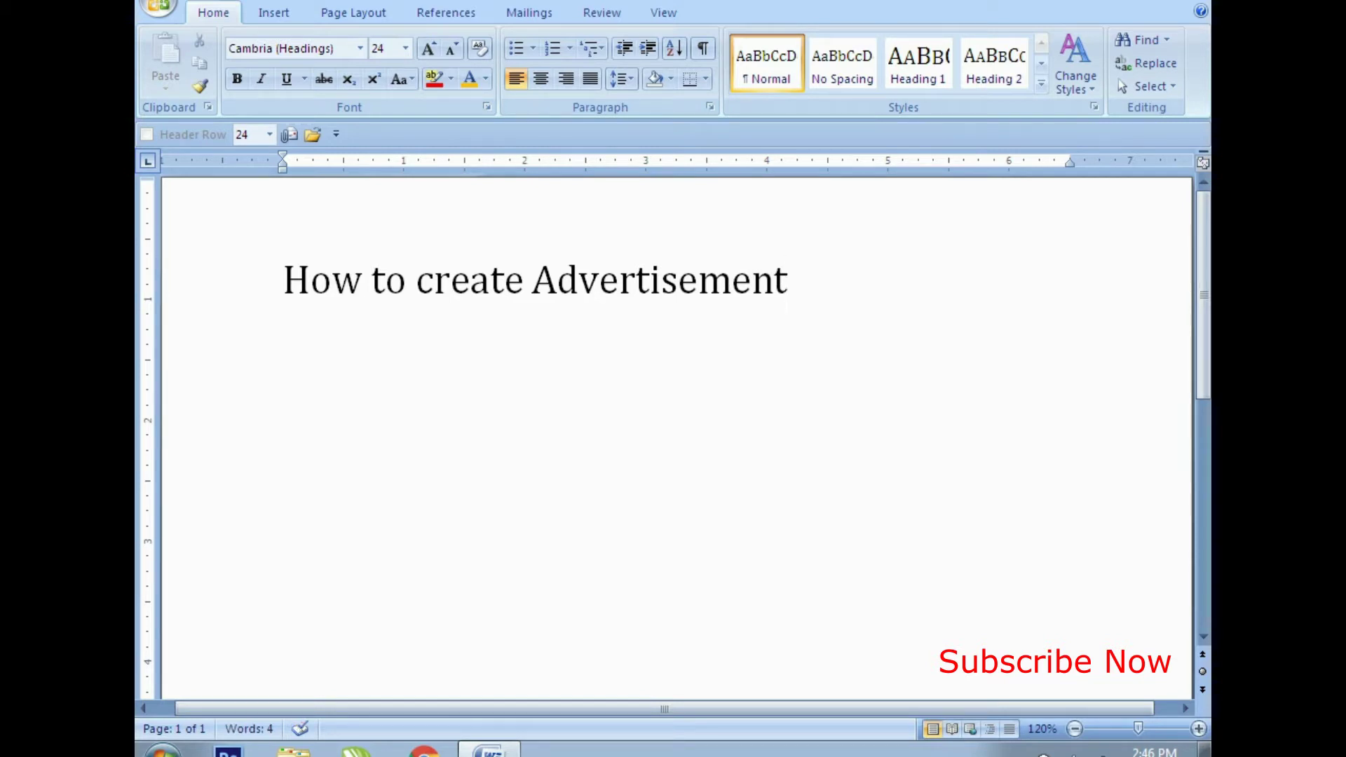
pyautogui.write(' in ')
pyautogui.write('Ms')
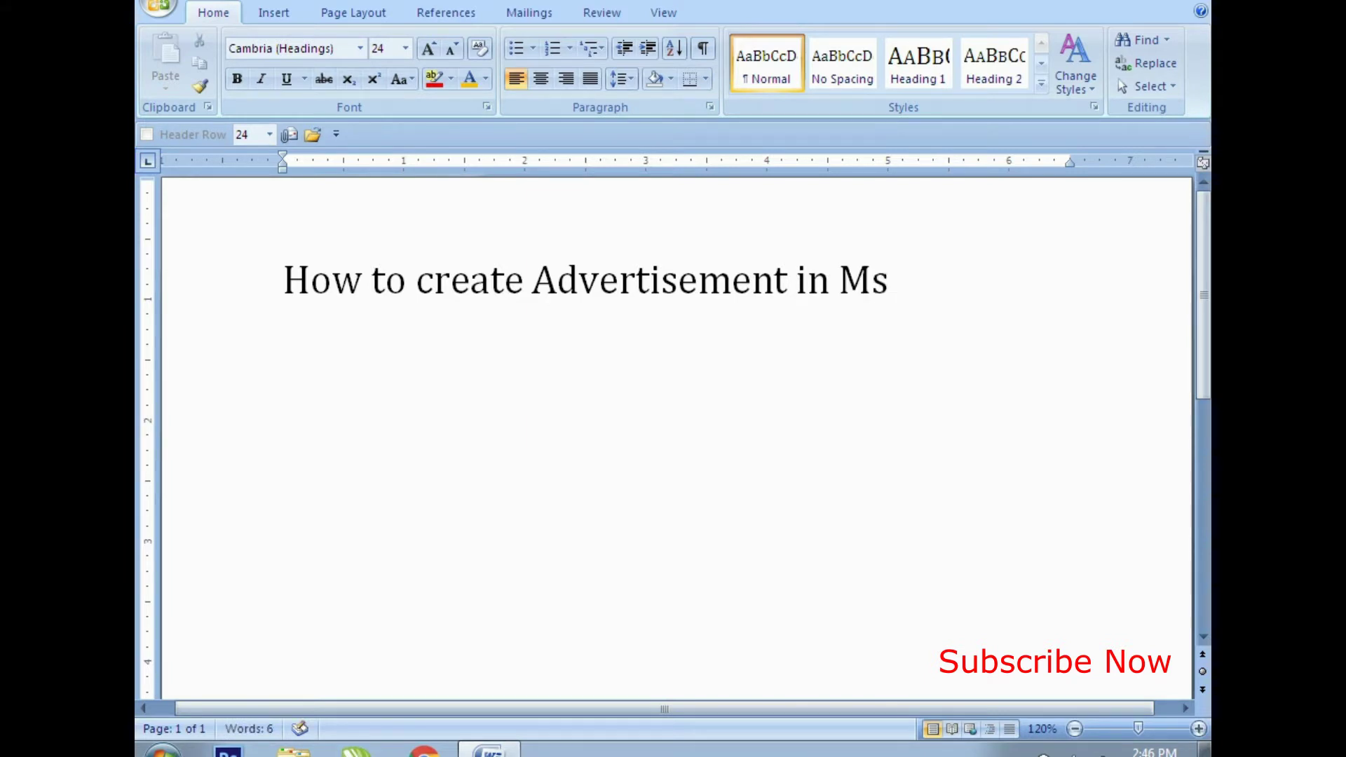
pyautogui.write(' Word?')
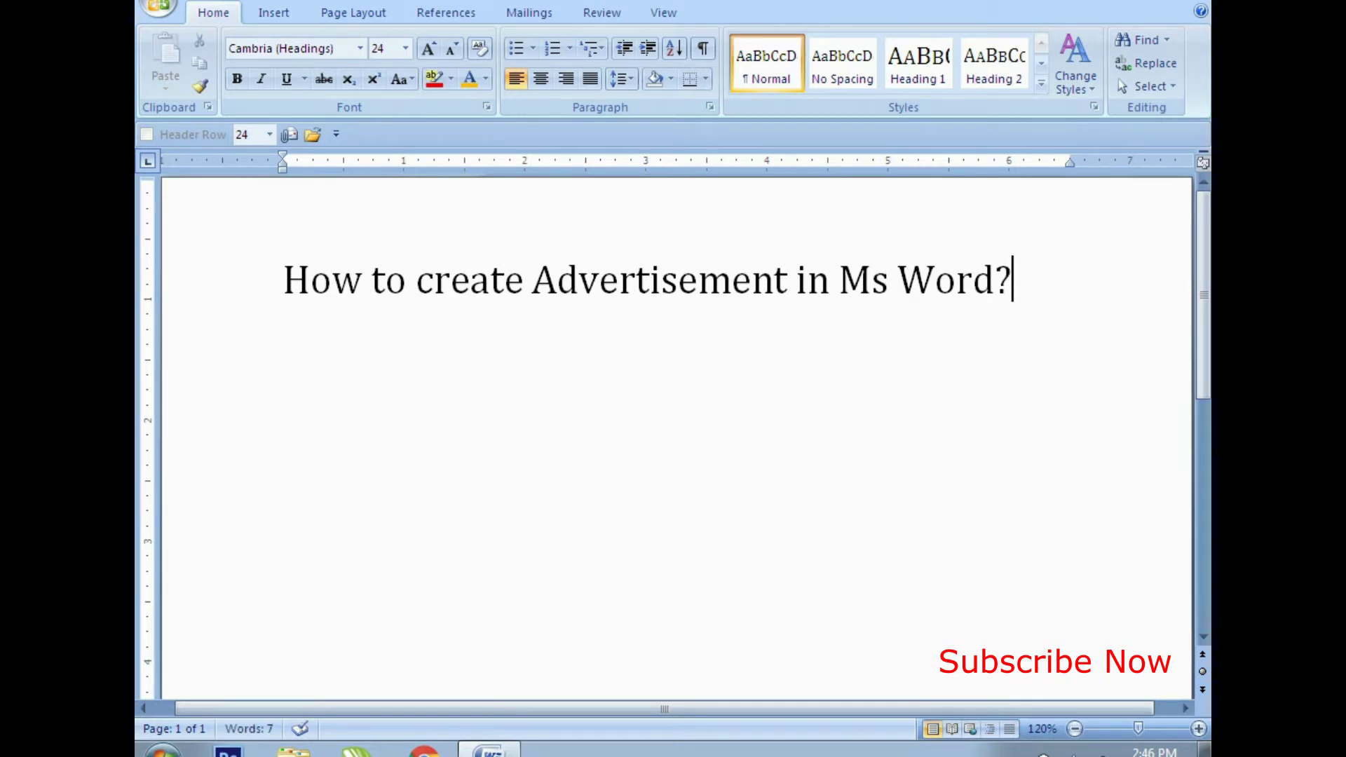
# Delete the trial title so the page is blank again.
pyautogui.press('BackSpace')
pyautogui.press('BackSpace')
pyautogui.press('BackSpace')
pyautogui.press('BackSpace')
pyautogui.press('BackSpace')
pyautogui.press('BackSpace')
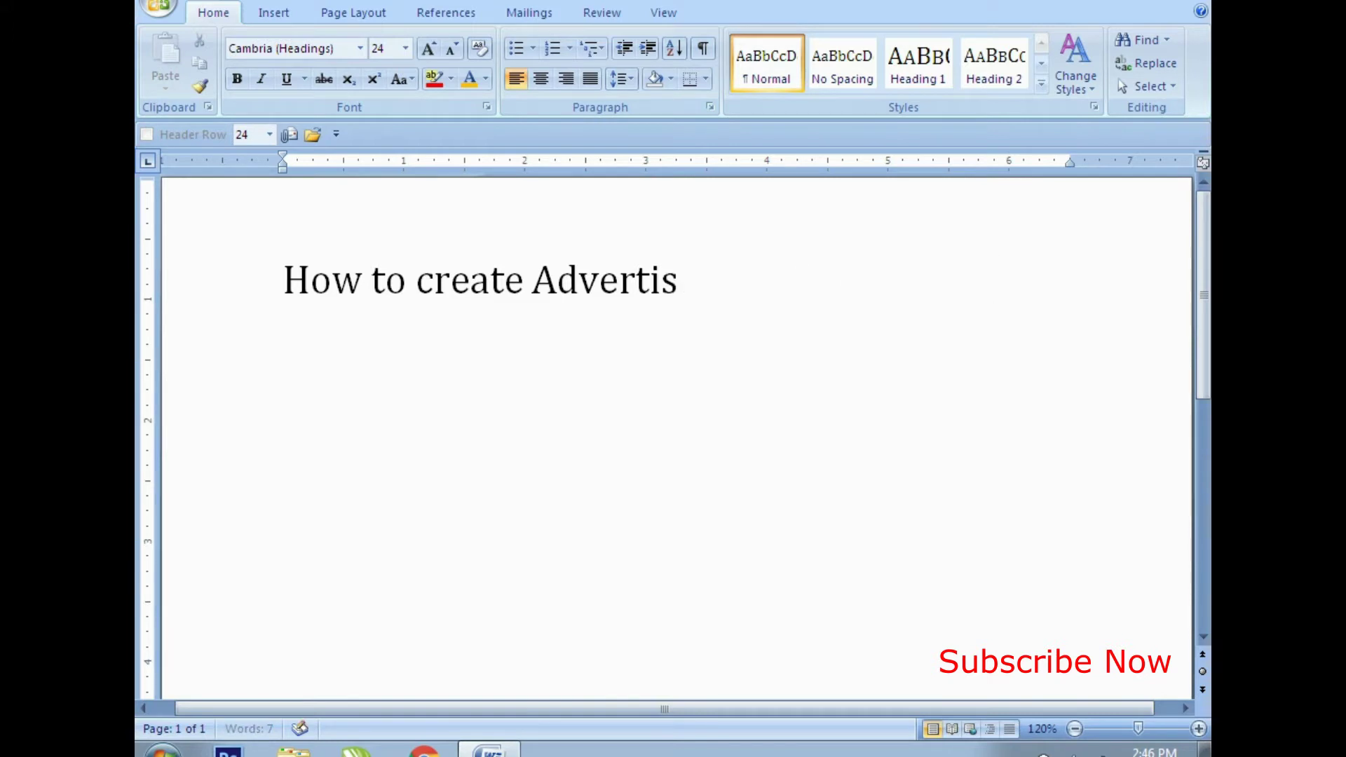
pyautogui.press('BackSpace')
pyautogui.press('BackSpace')
pyautogui.press('BackSpace')
pyautogui.press('BackSpace')
pyautogui.press('BackSpace')
pyautogui.press('BackSpace')
pyautogui.press('BackSpace')
pyautogui.press('BackSpace')
pyautogui.press('BackSpace')
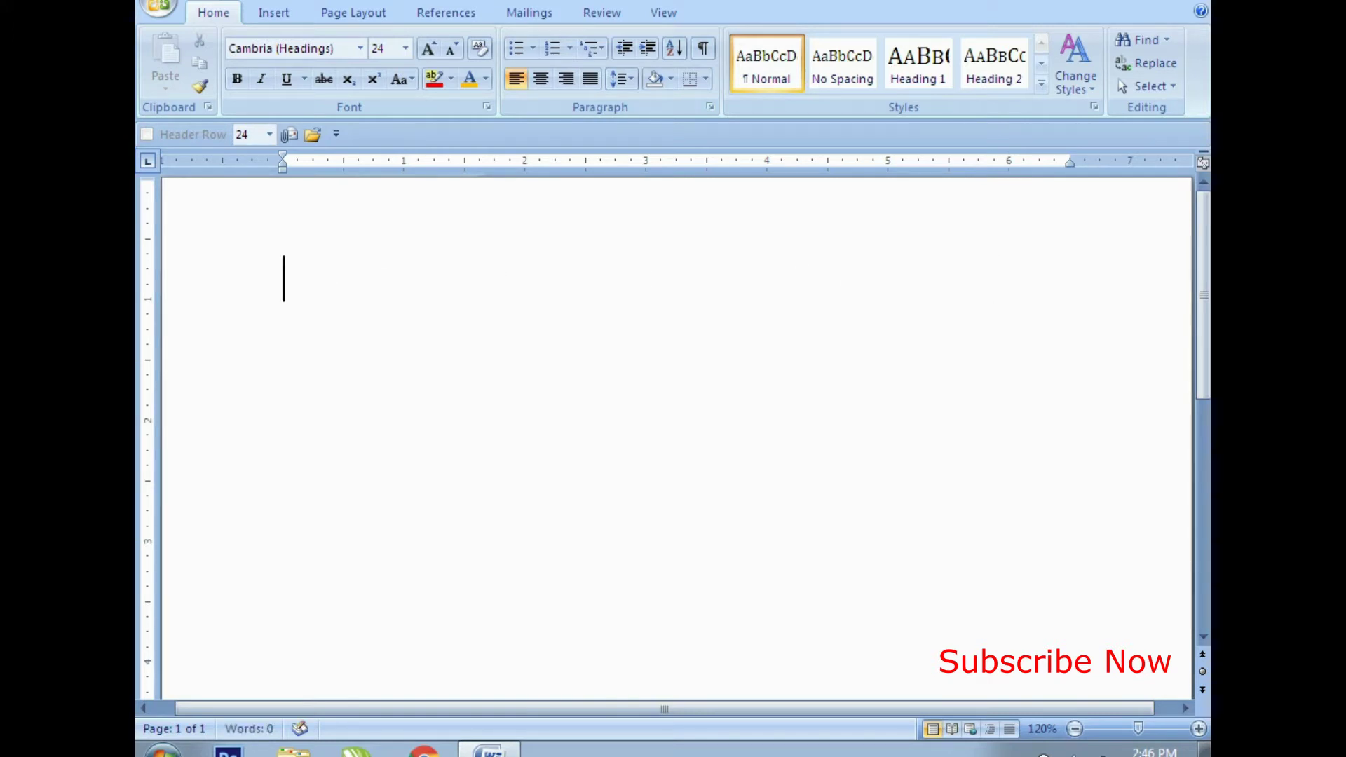
pyautogui.hotkey('alt', 'n')
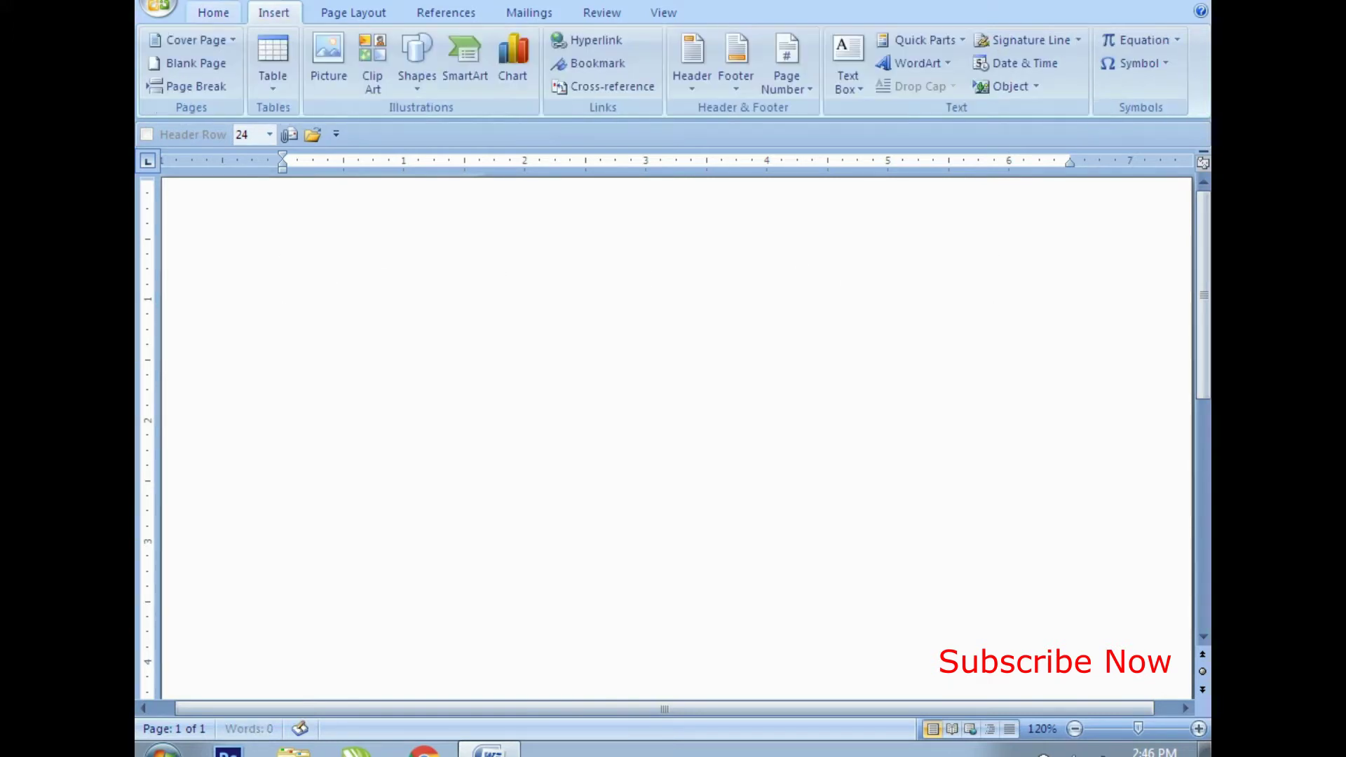
# Draw a large rectangle across the page and give it a light blue fill.
pyautogui.press('s')
pyautogui.press('h')
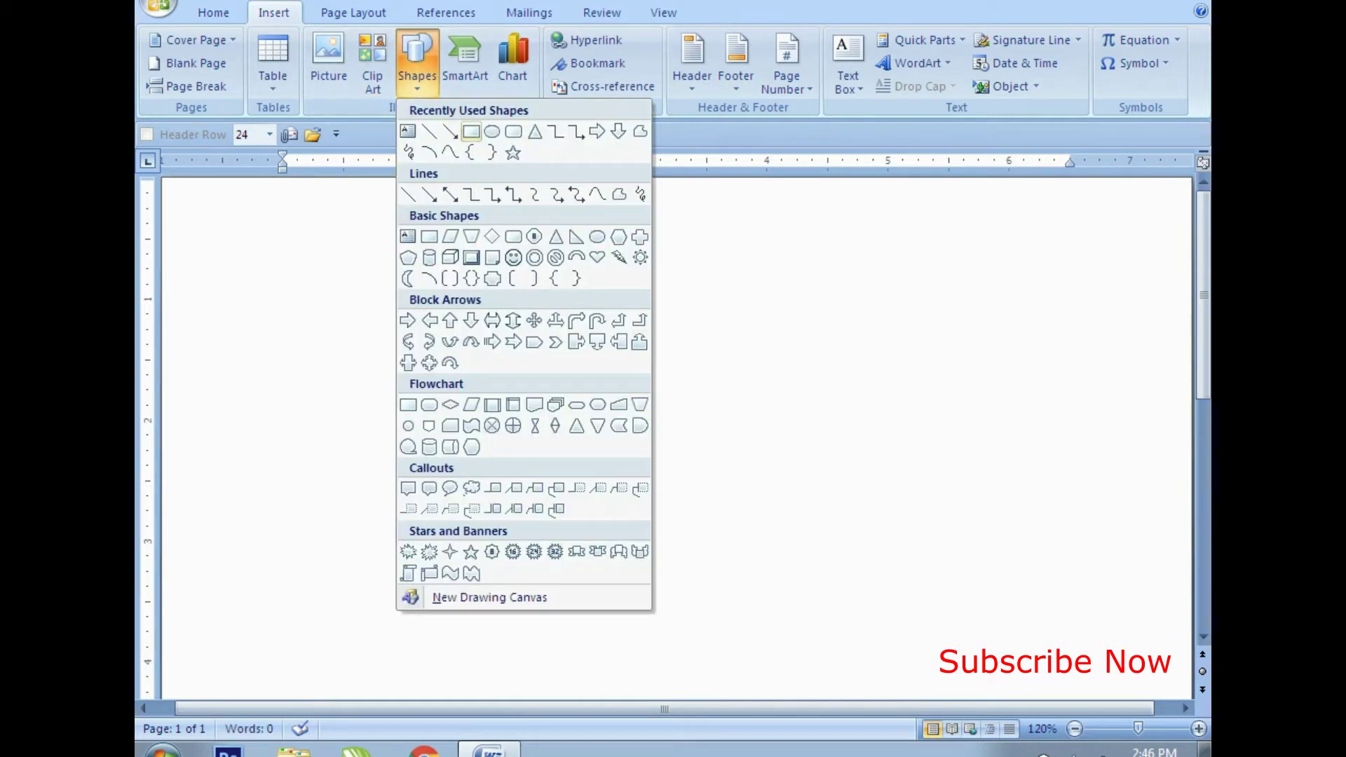
pyautogui.click(472, 131)
pyautogui.moveTo(336, 220)
pyautogui.mouseDown()
pyautogui.moveTo(476, 424)
pyautogui.moveTo(900, 665)
pyautogui.mouseUp()
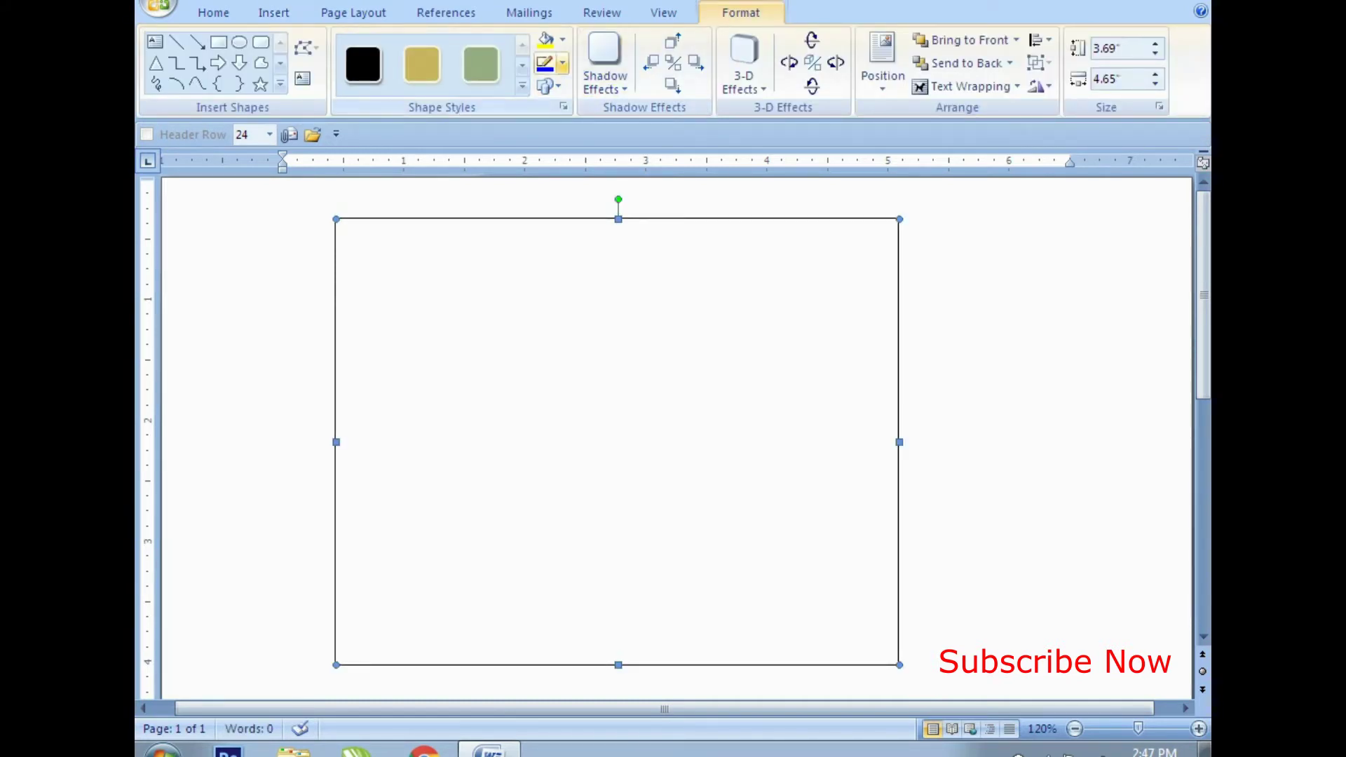
pyautogui.click(563, 40)
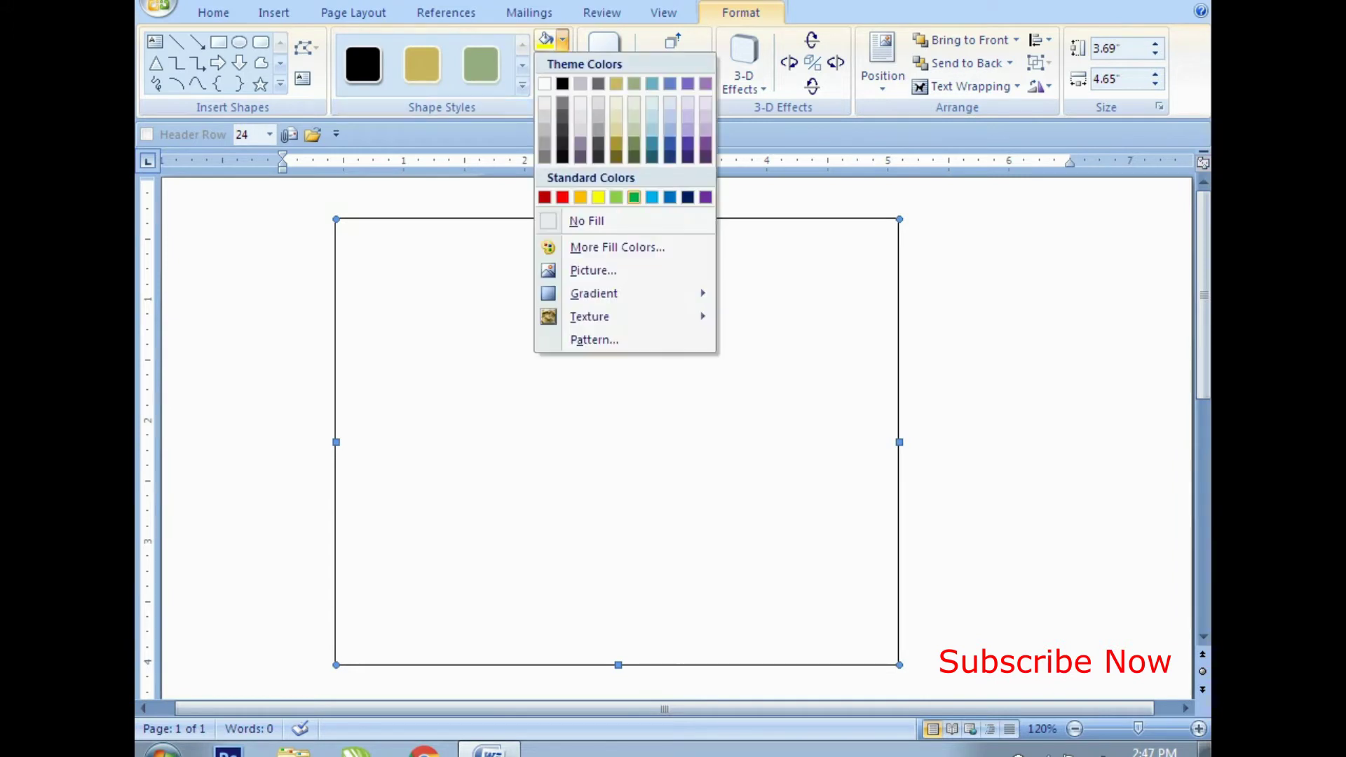
pyautogui.click(651, 197)
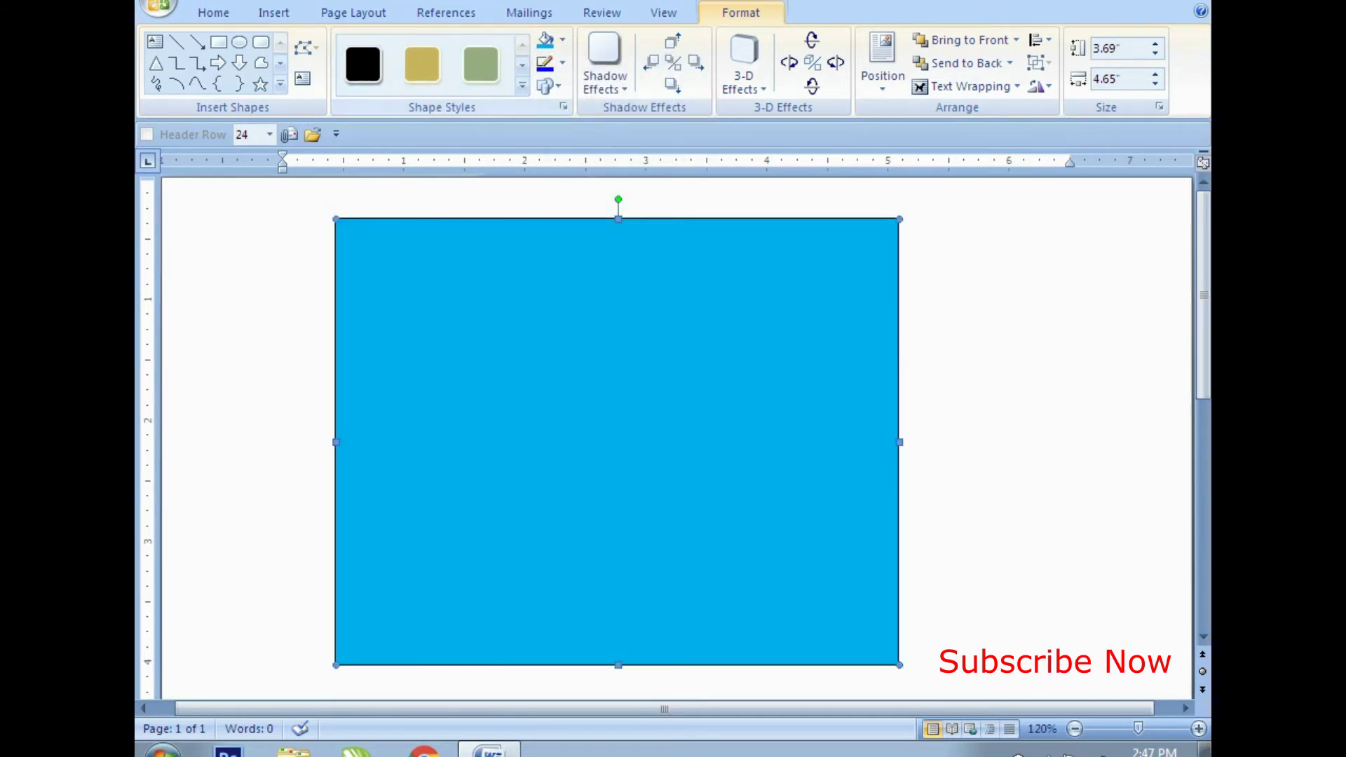
pyautogui.click(284, 279)
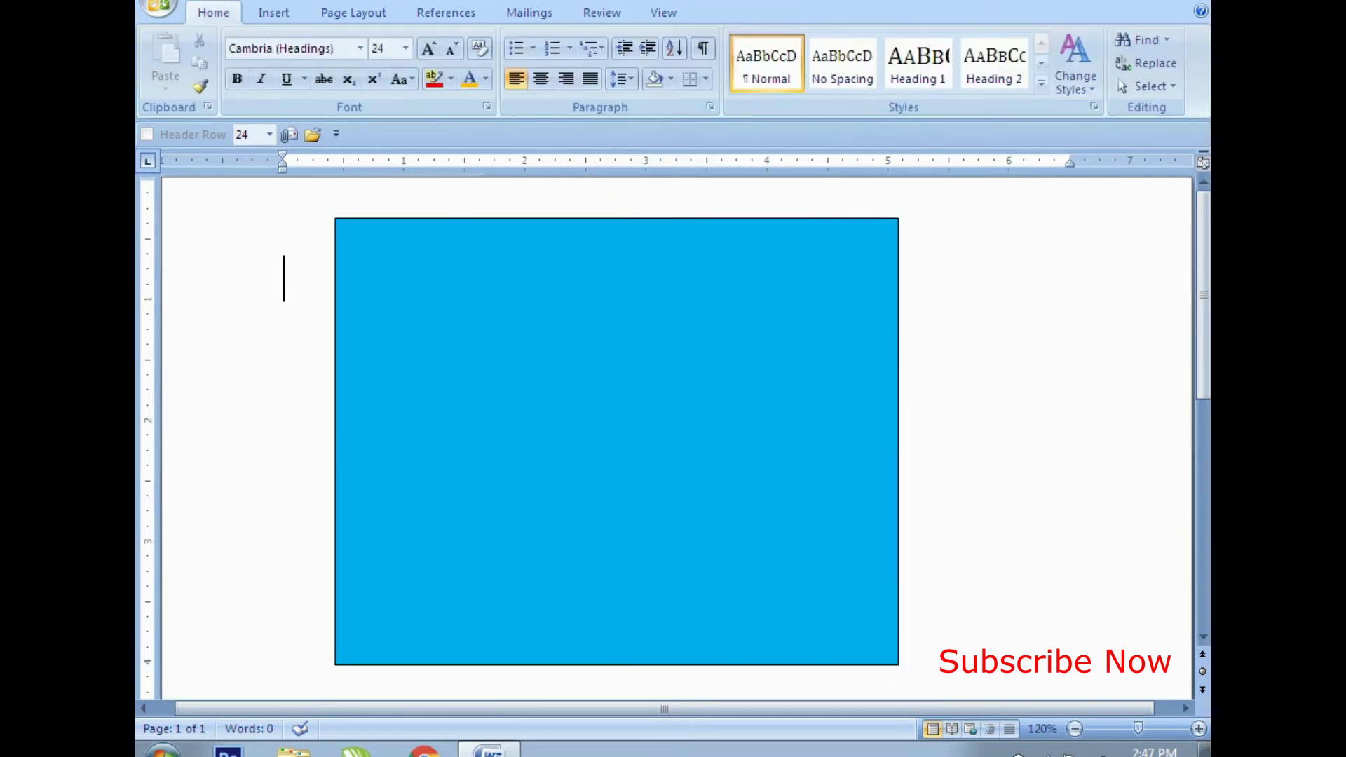
pyautogui.click(274, 12)
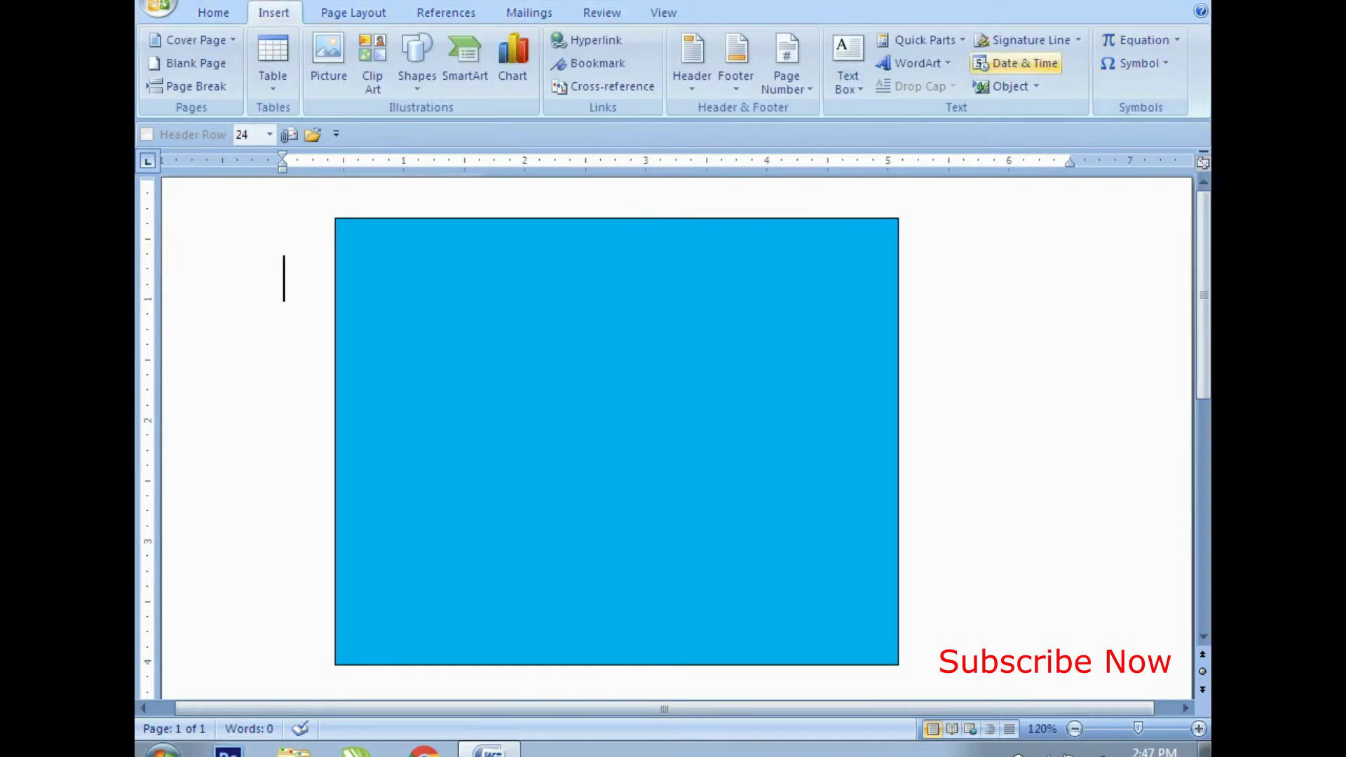
# Insert plain-style WordArt reading 'PRAGATI INSTITUTE AND COMPUTER CENTRE'.
pyautogui.click(912, 63)
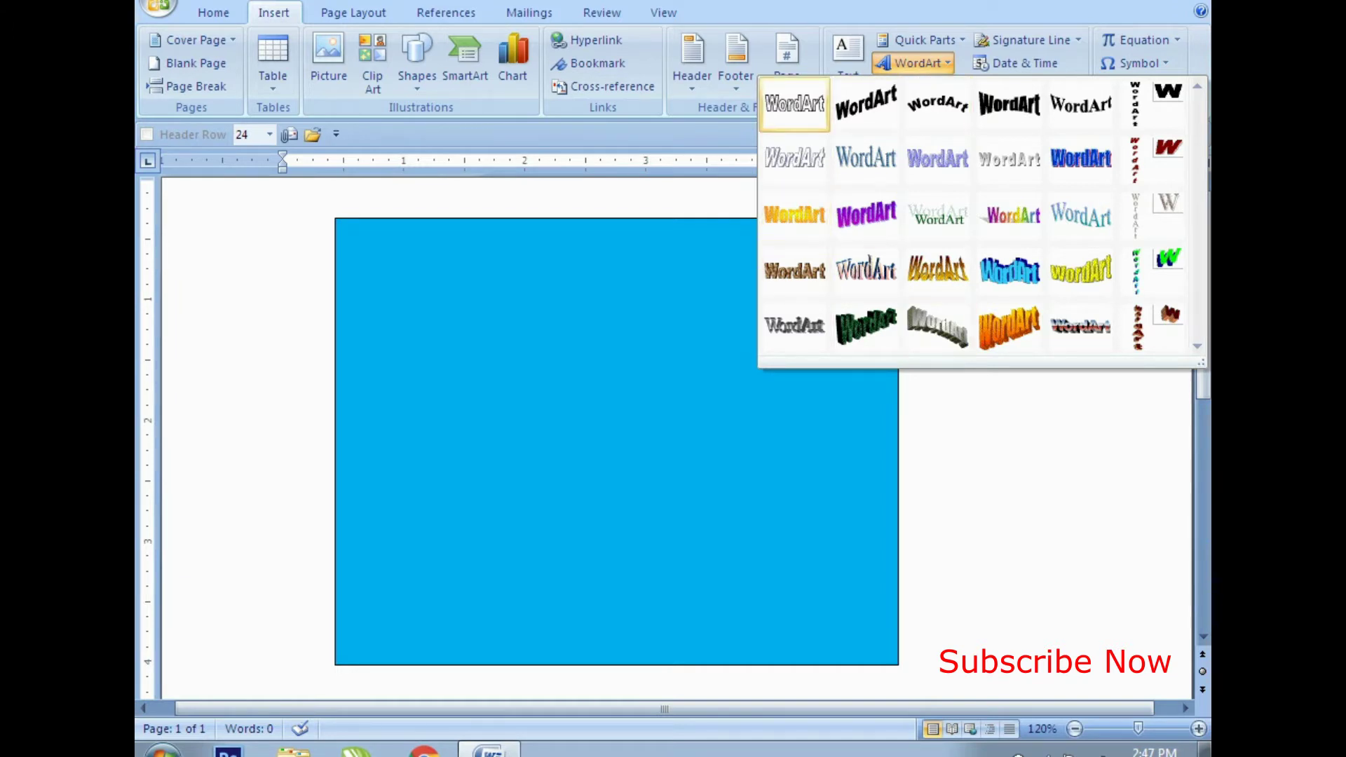
pyautogui.click(795, 105)
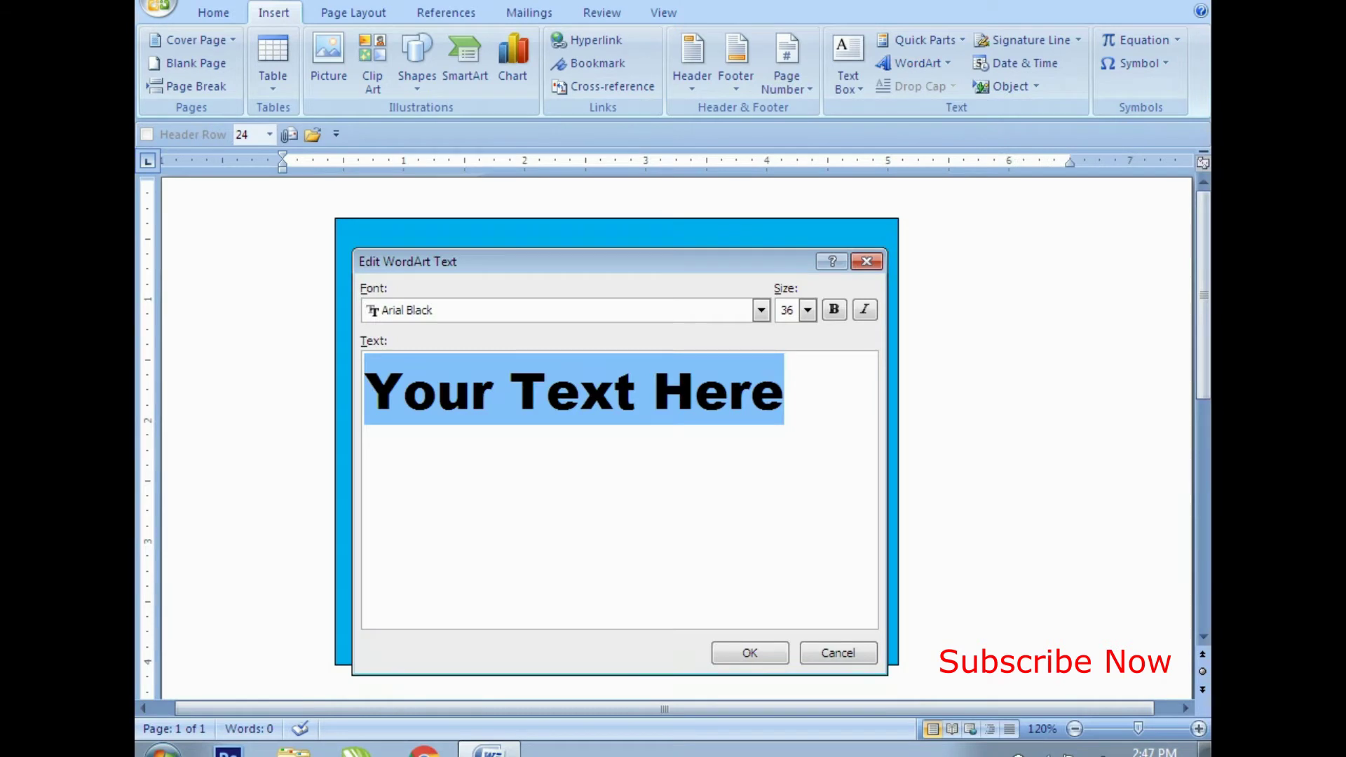
pyautogui.write('PRA')
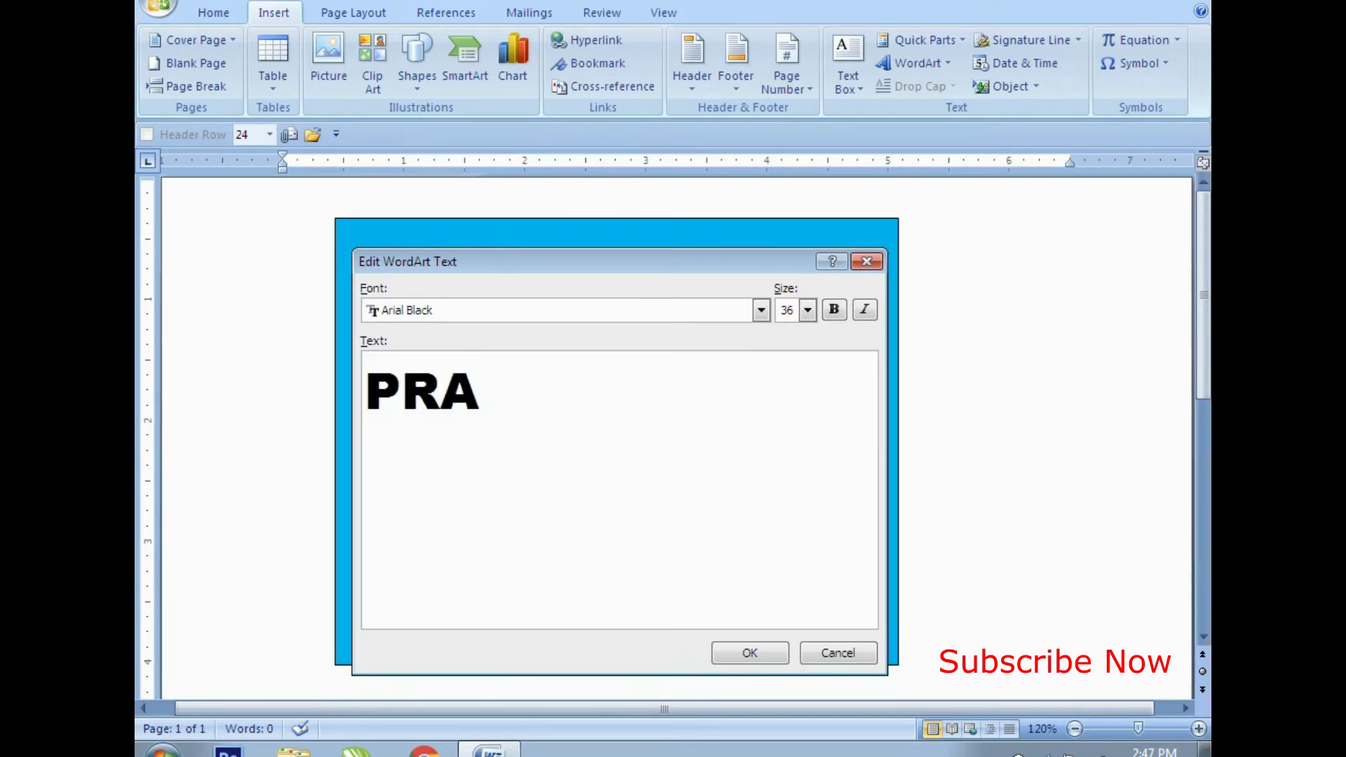
pyautogui.write('GATI')
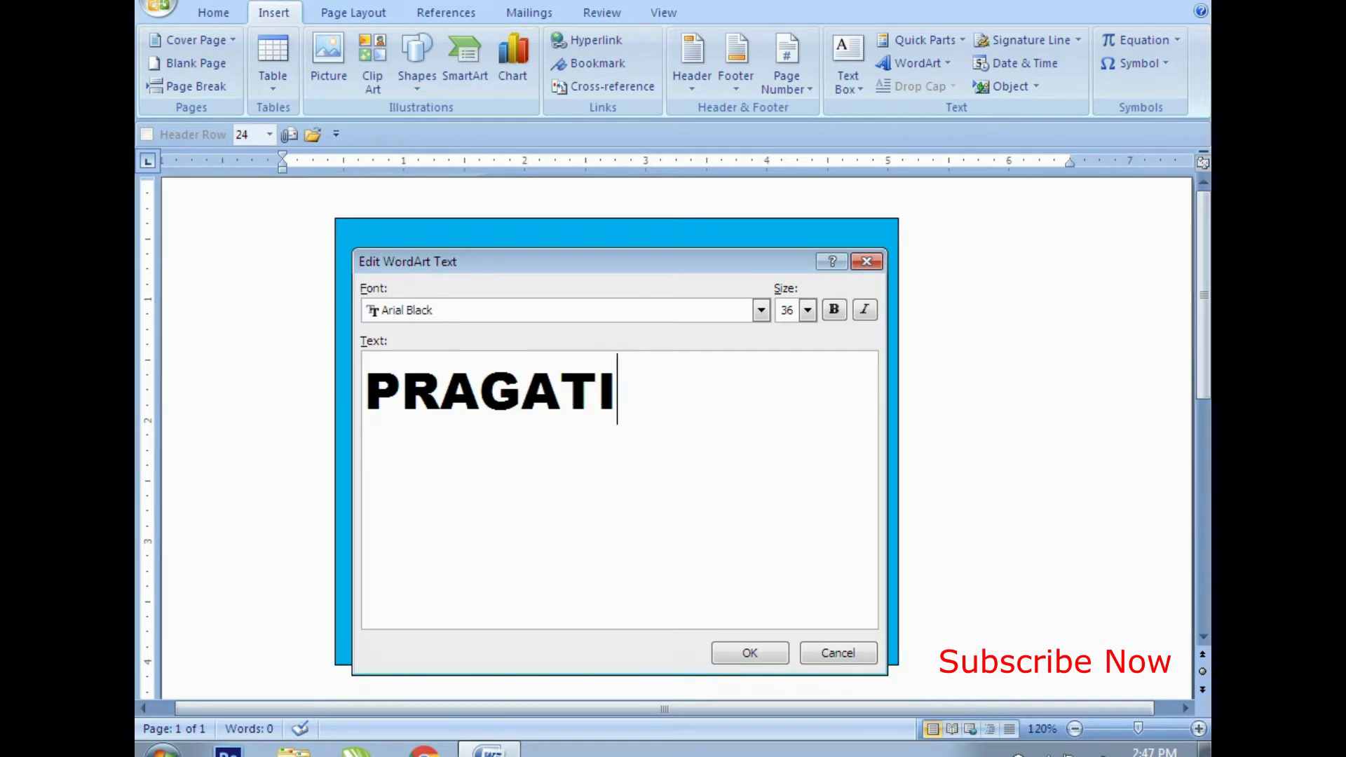
pyautogui.write(' INSTITU')
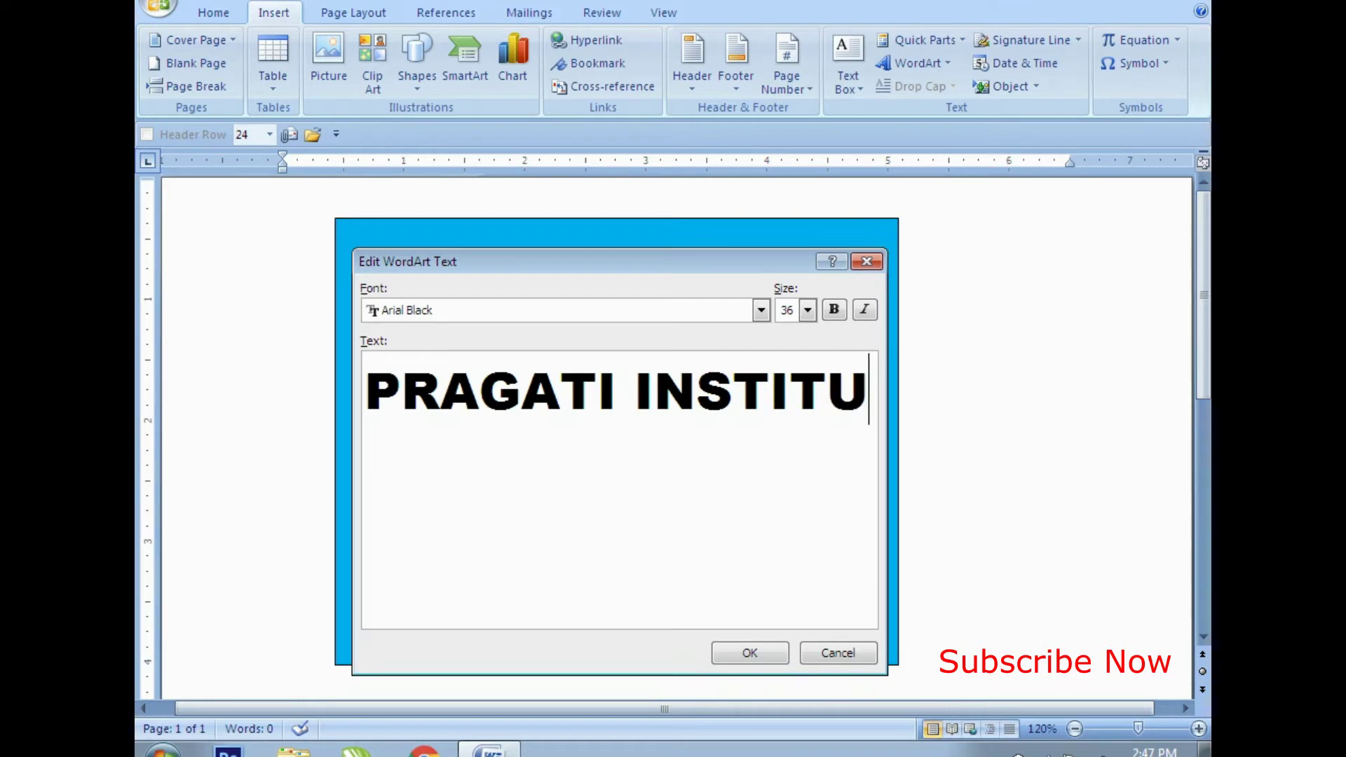
pyautogui.write('TE AND ')
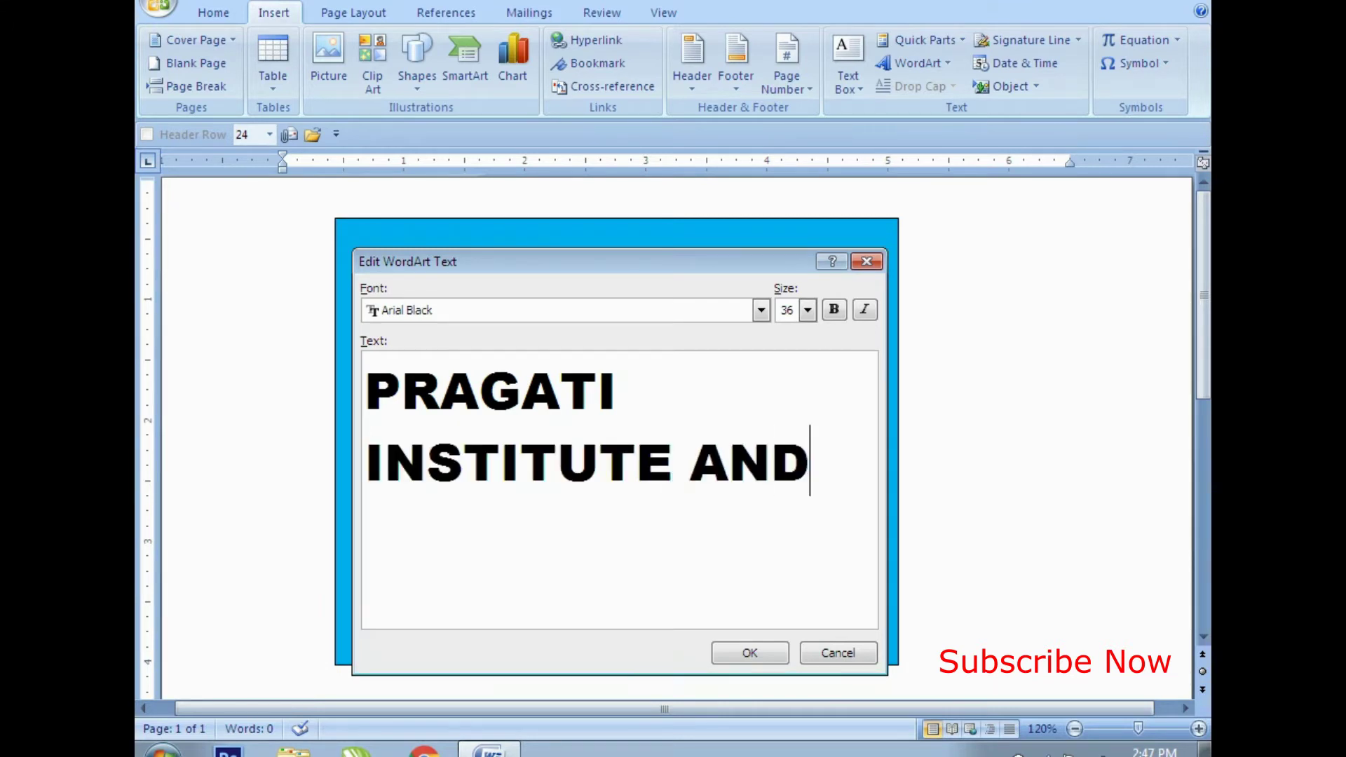
pyautogui.write('COM')
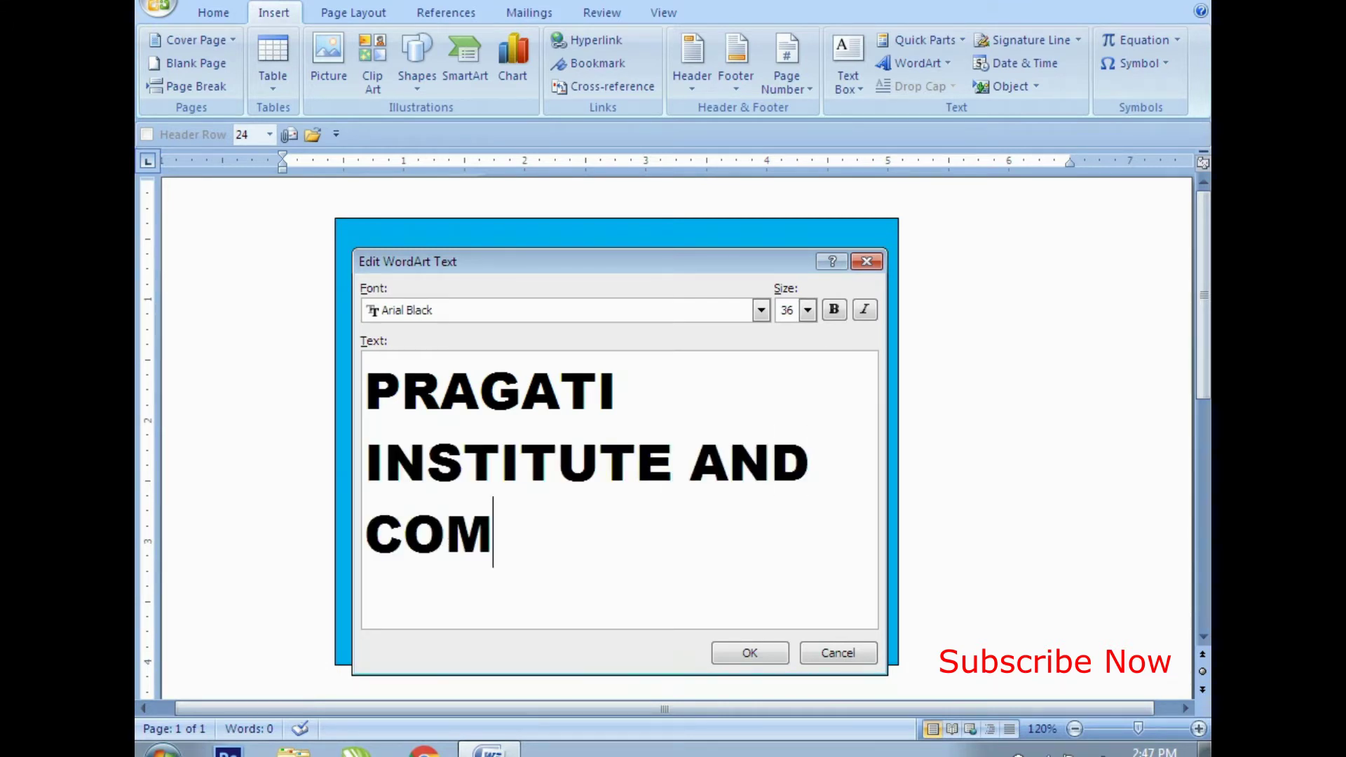
pyautogui.write('PUT')
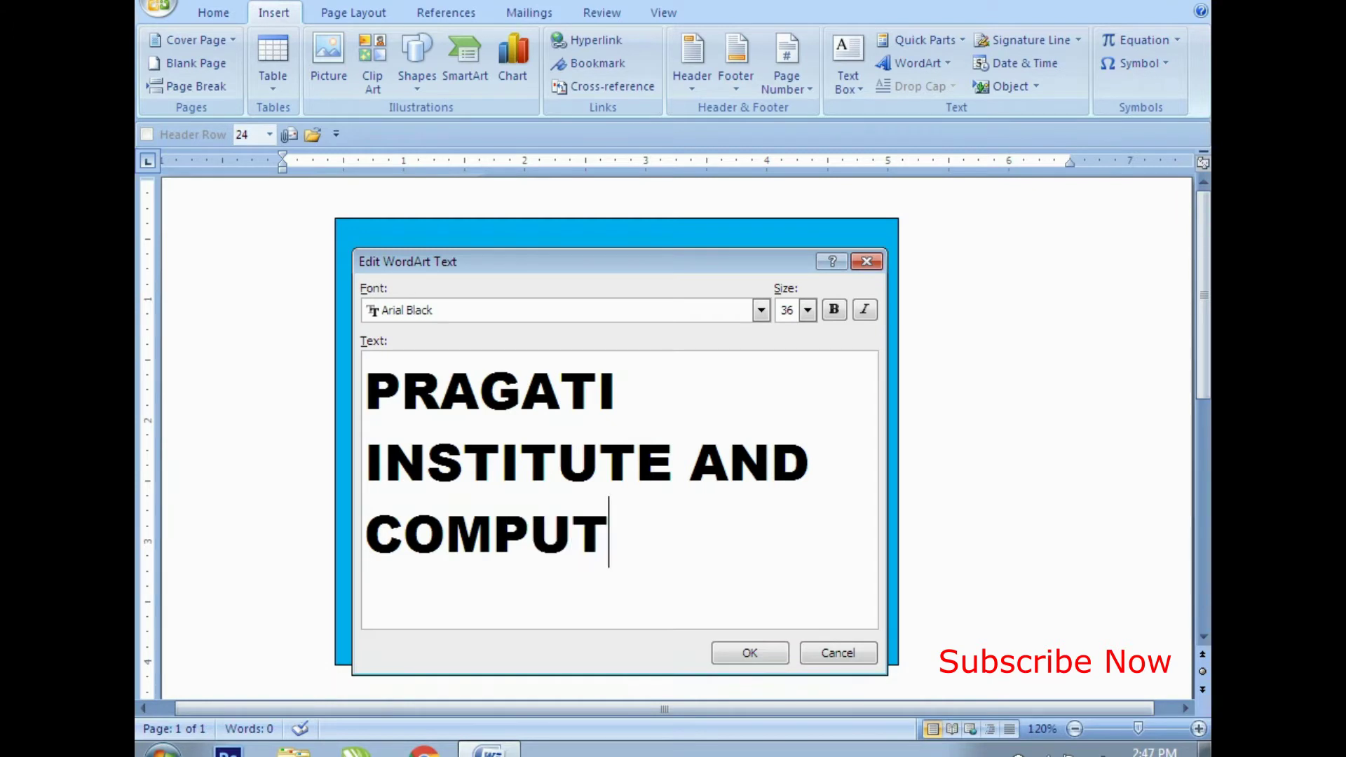
pyautogui.write('ER ')
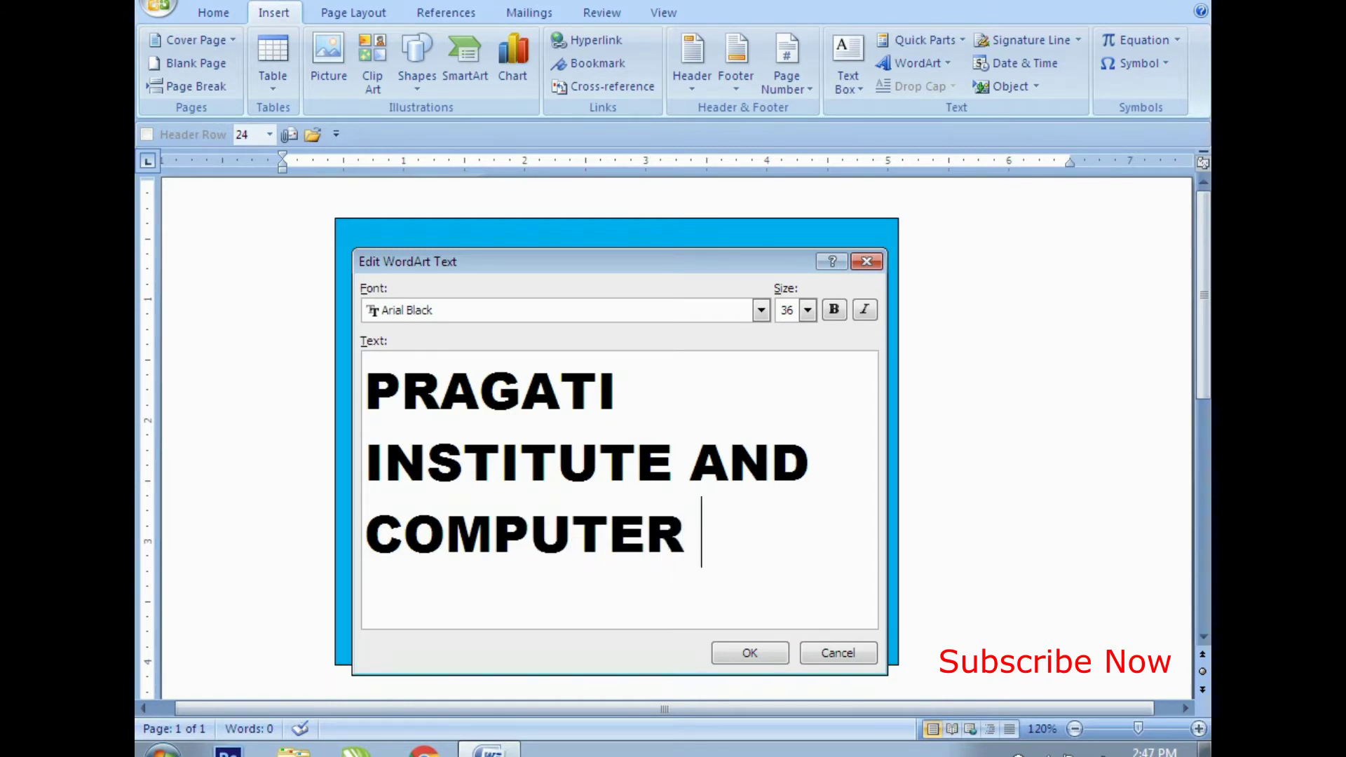
pyautogui.write('C')
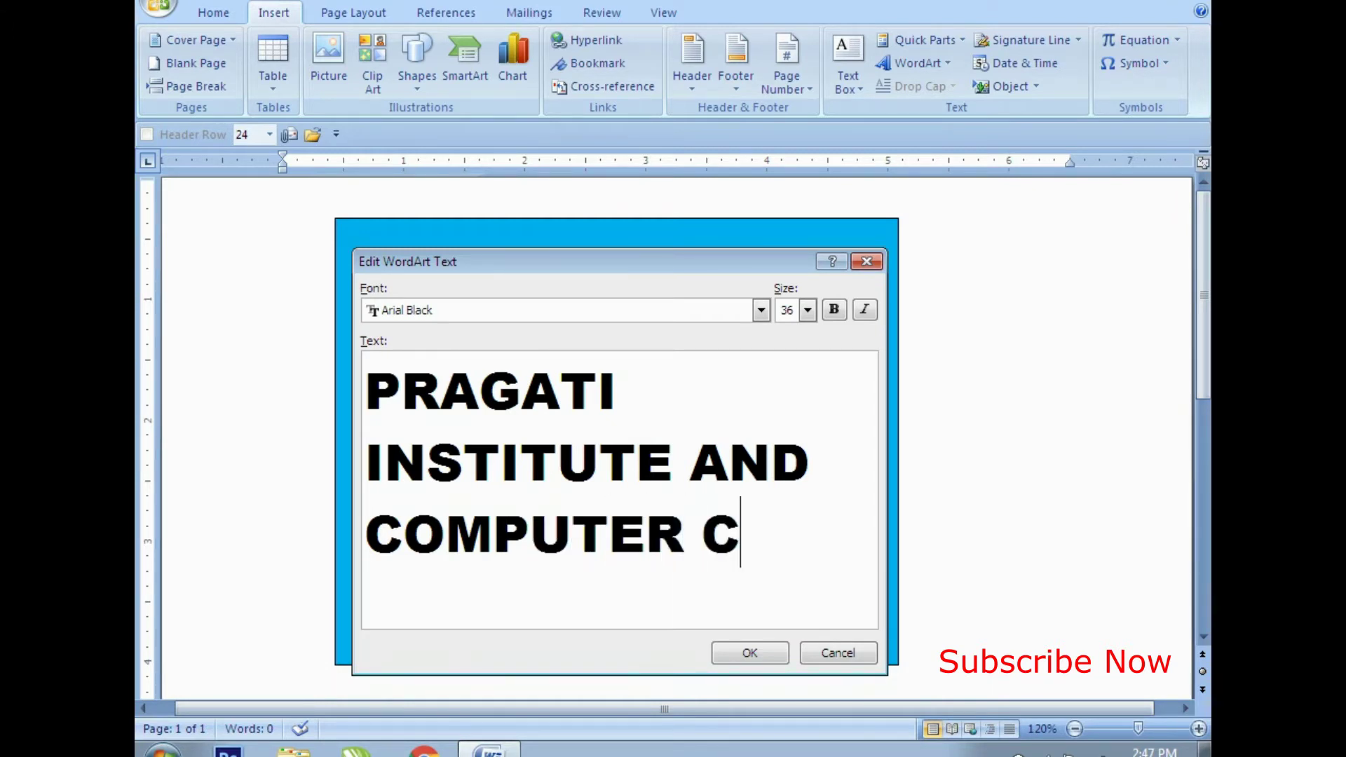
pyautogui.write('ENTRE')
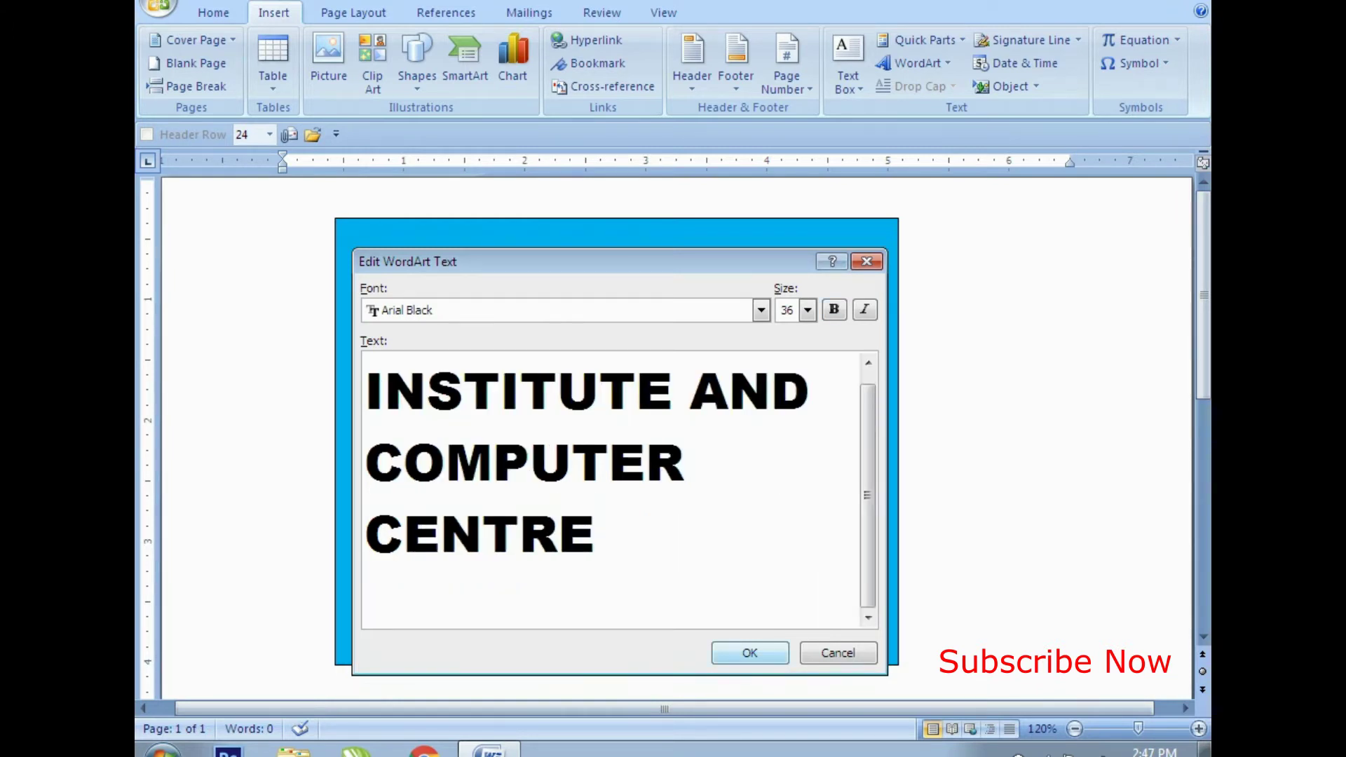
pyautogui.click(749, 652)
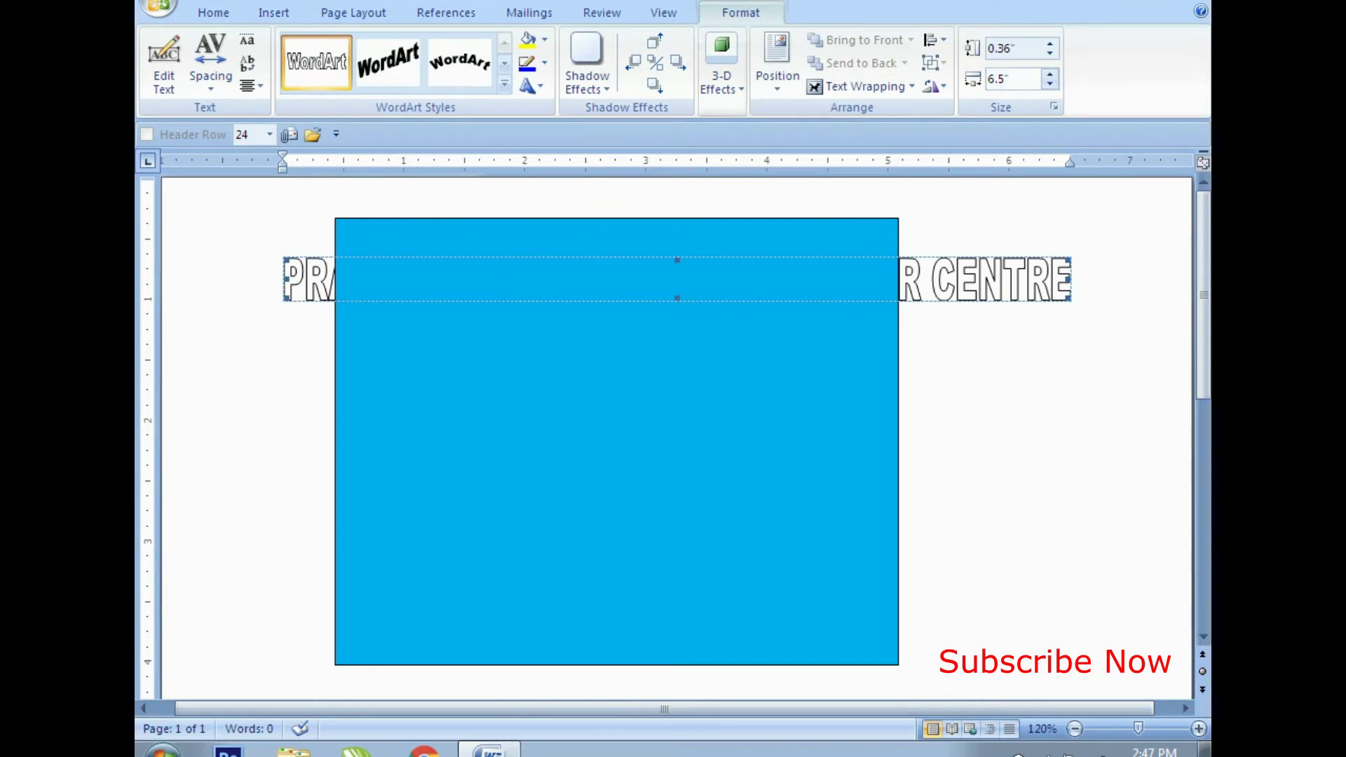
# Float the WordArt in front of text, size it 4.5" wide atop the box, and copy it below.
pyautogui.click(861, 86)
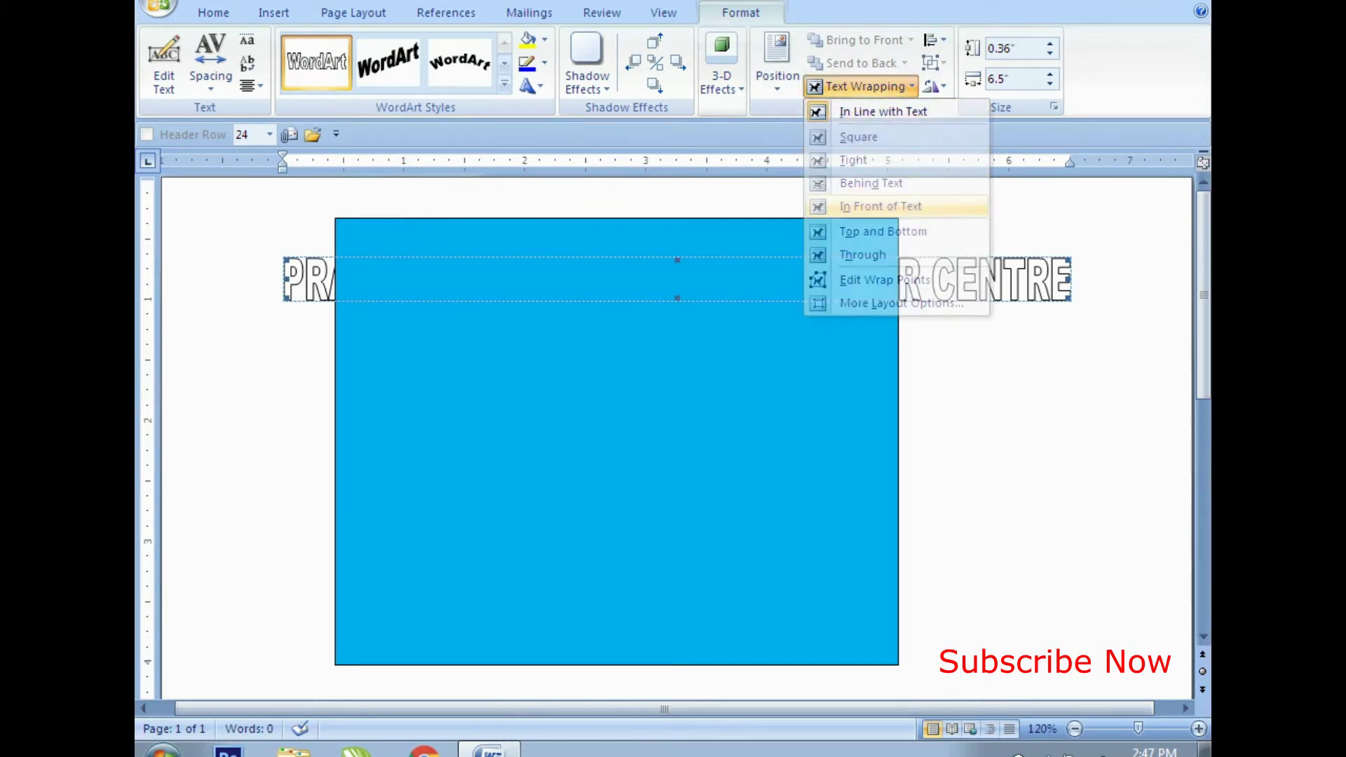
pyautogui.click(884, 204)
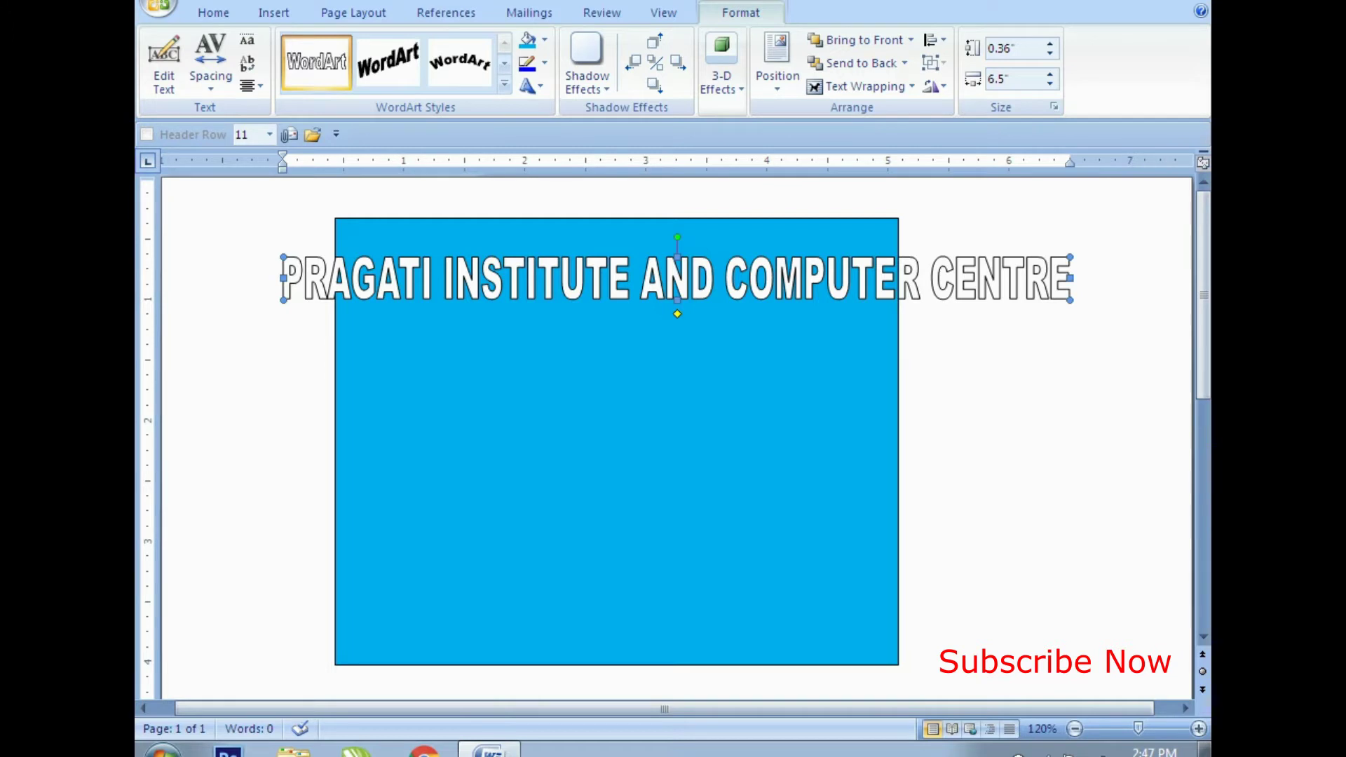
pyautogui.moveTo(818, 278); pyautogui.dragTo(822, 278)
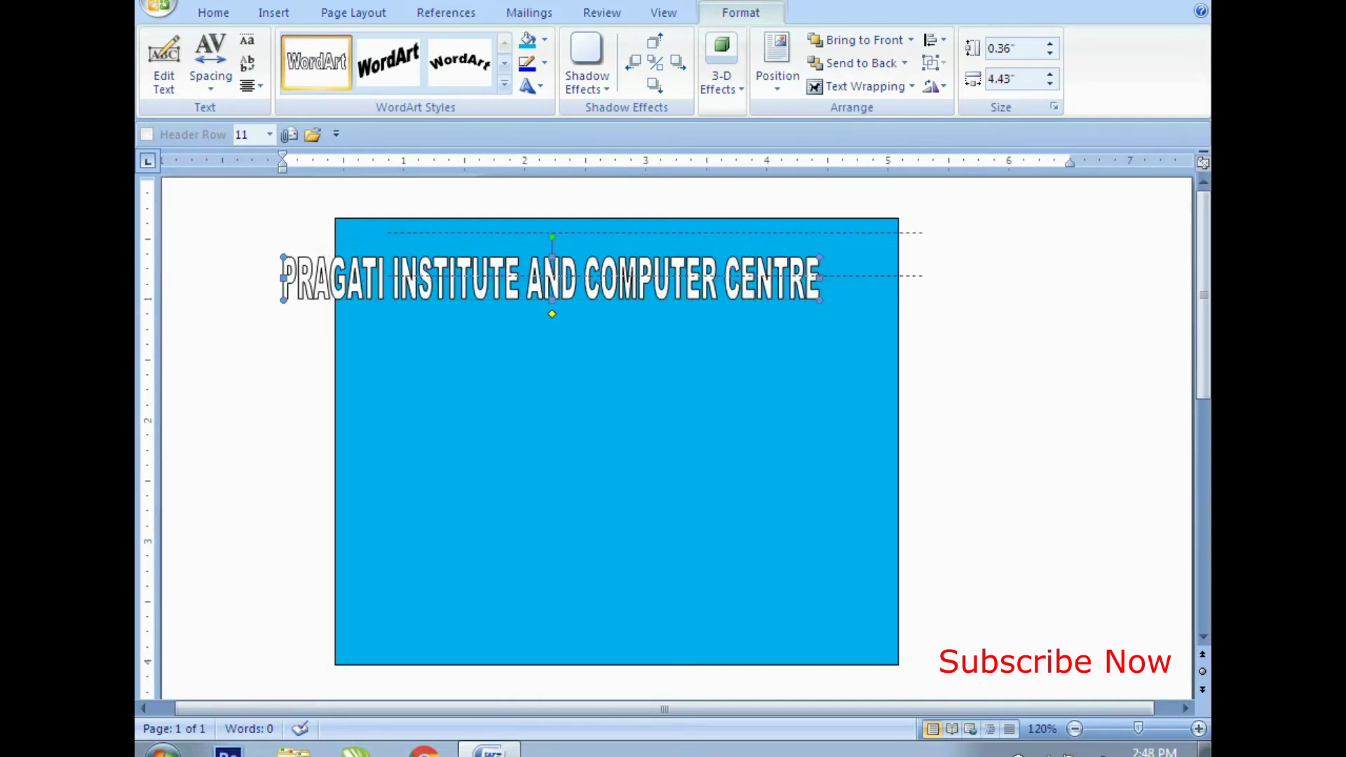
pyautogui.moveTo(607, 261); pyautogui.dragTo(612, 253)
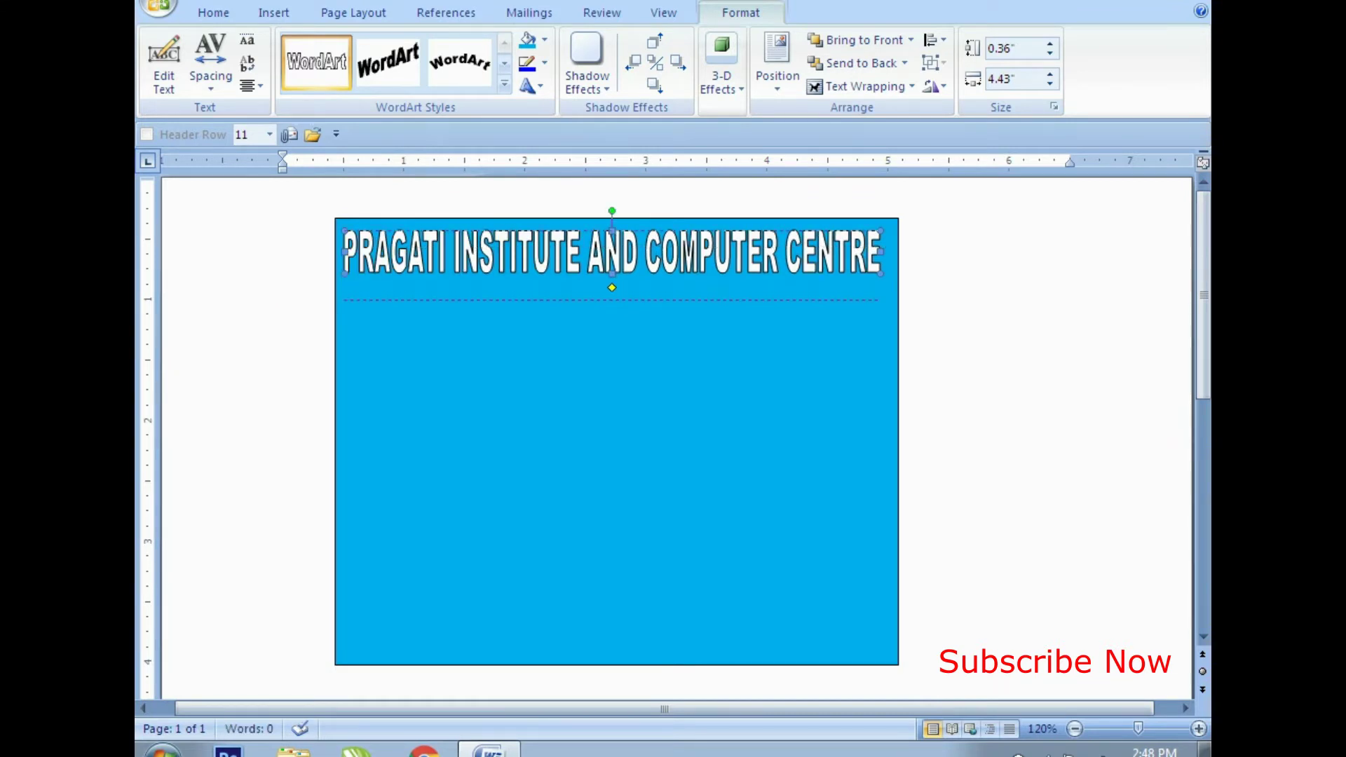
pyautogui.moveTo(612, 273); pyautogui.dragTo(612, 302)
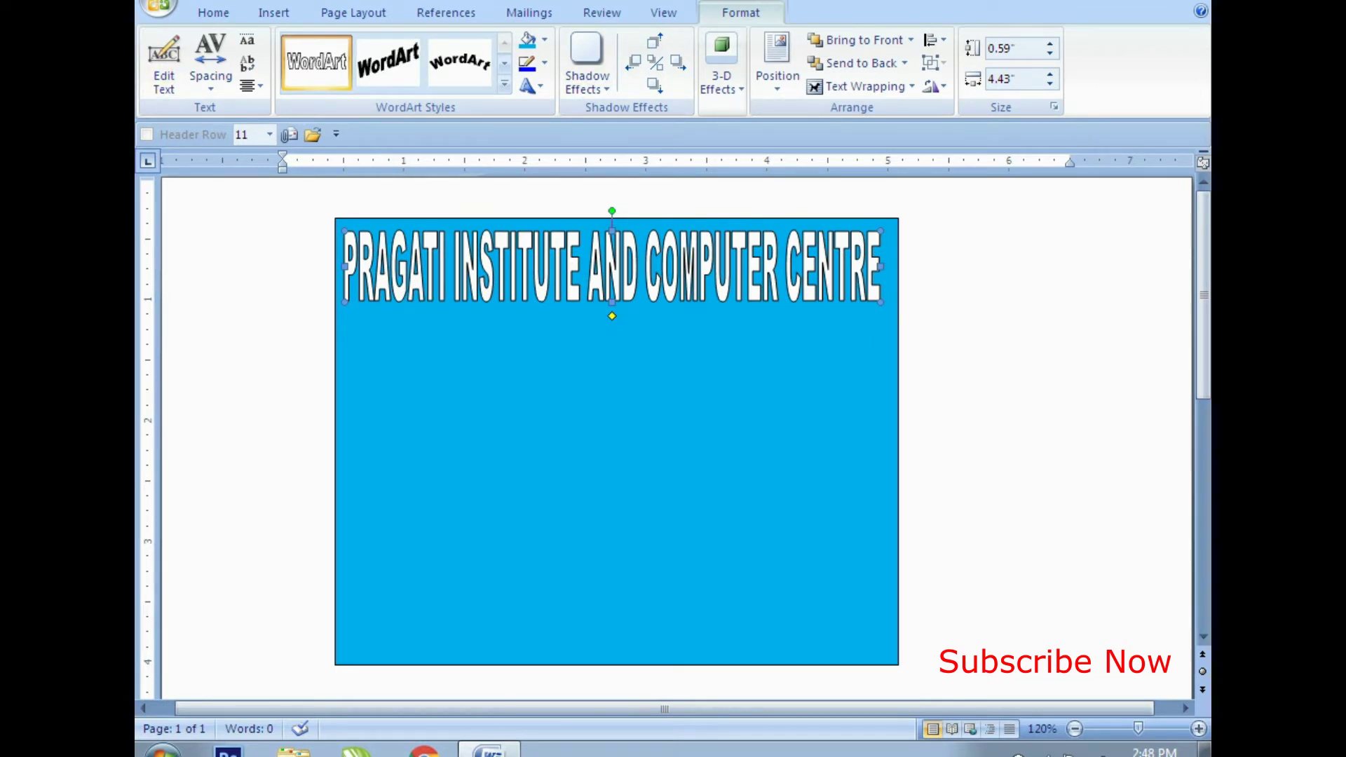
pyautogui.moveTo(881, 266); pyautogui.dragTo(889, 267)
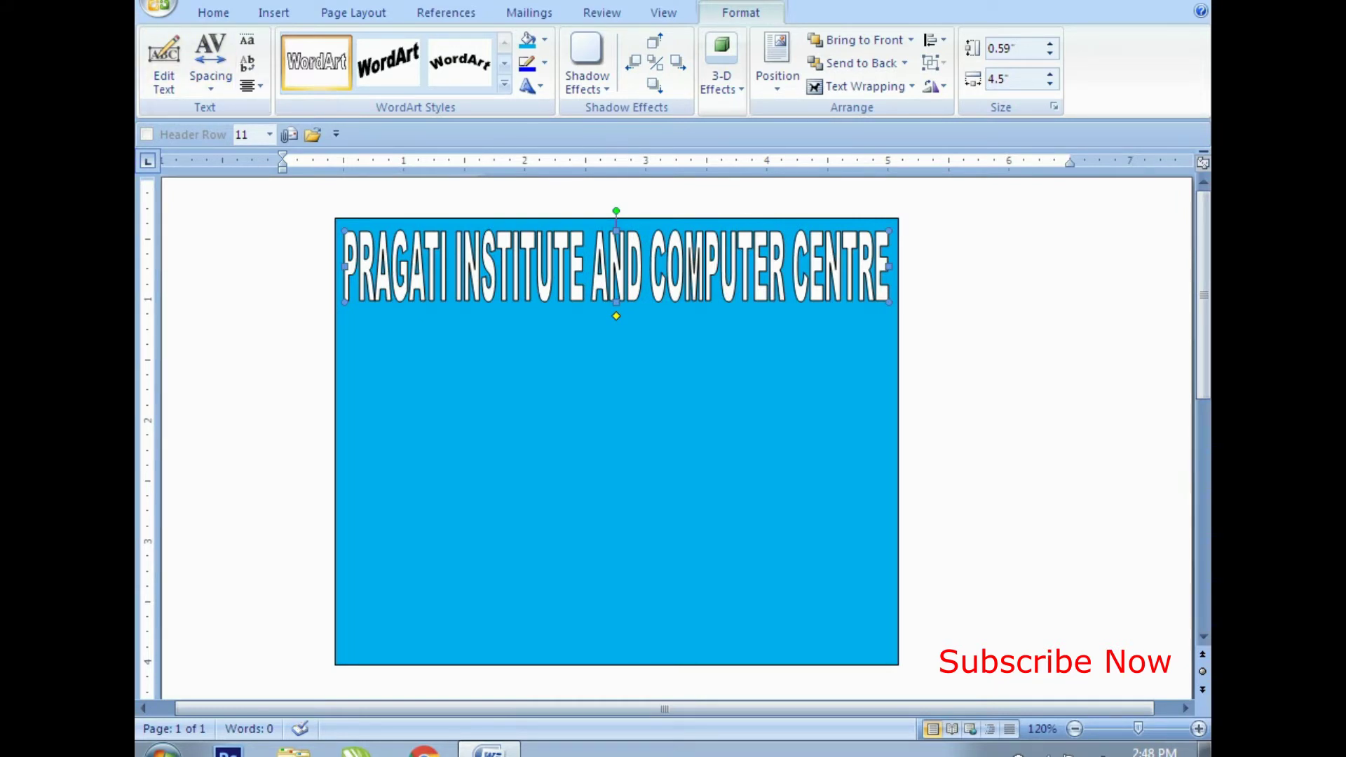
pyautogui.moveTo(623, 278); pyautogui.dragTo(634, 336)
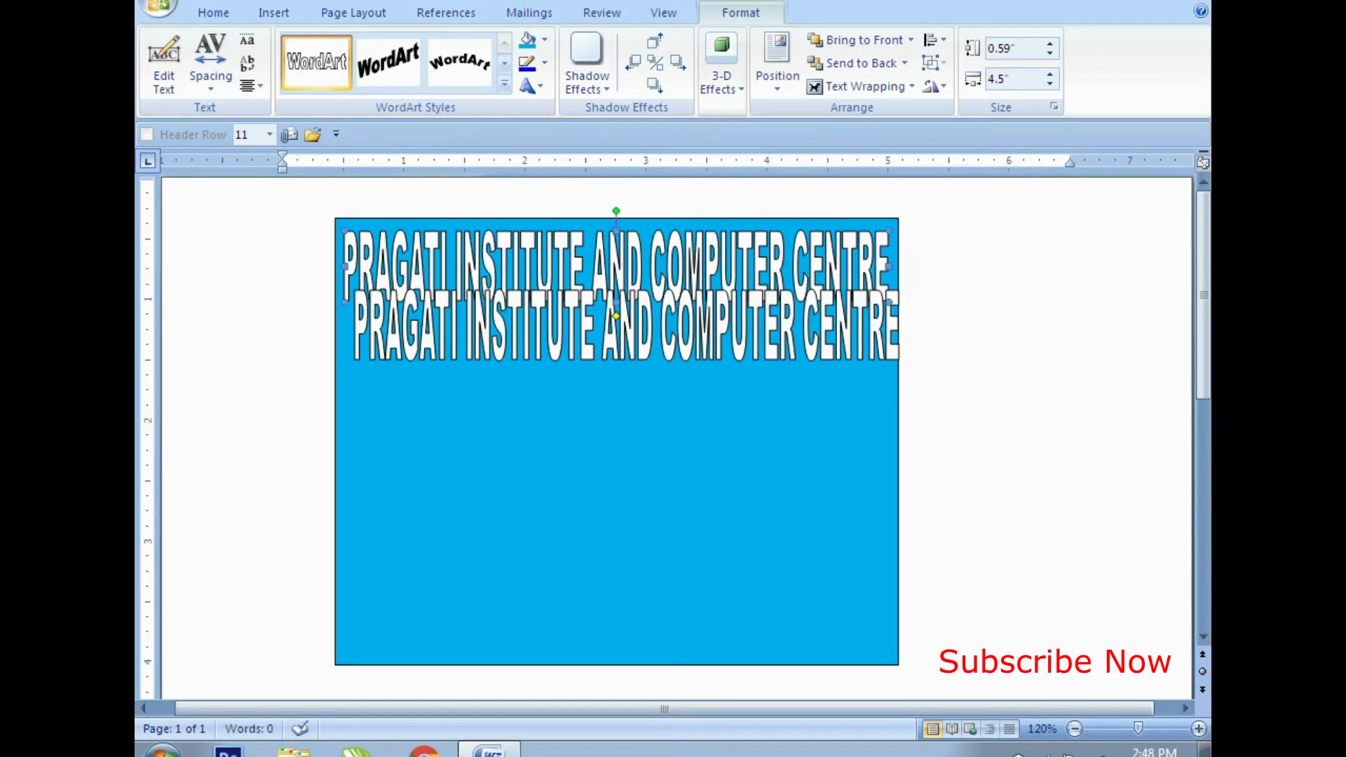
# Edit the top WordArt so it reads only 'PRAGATI INSTITUTE'.
pyautogui.click(163, 67)
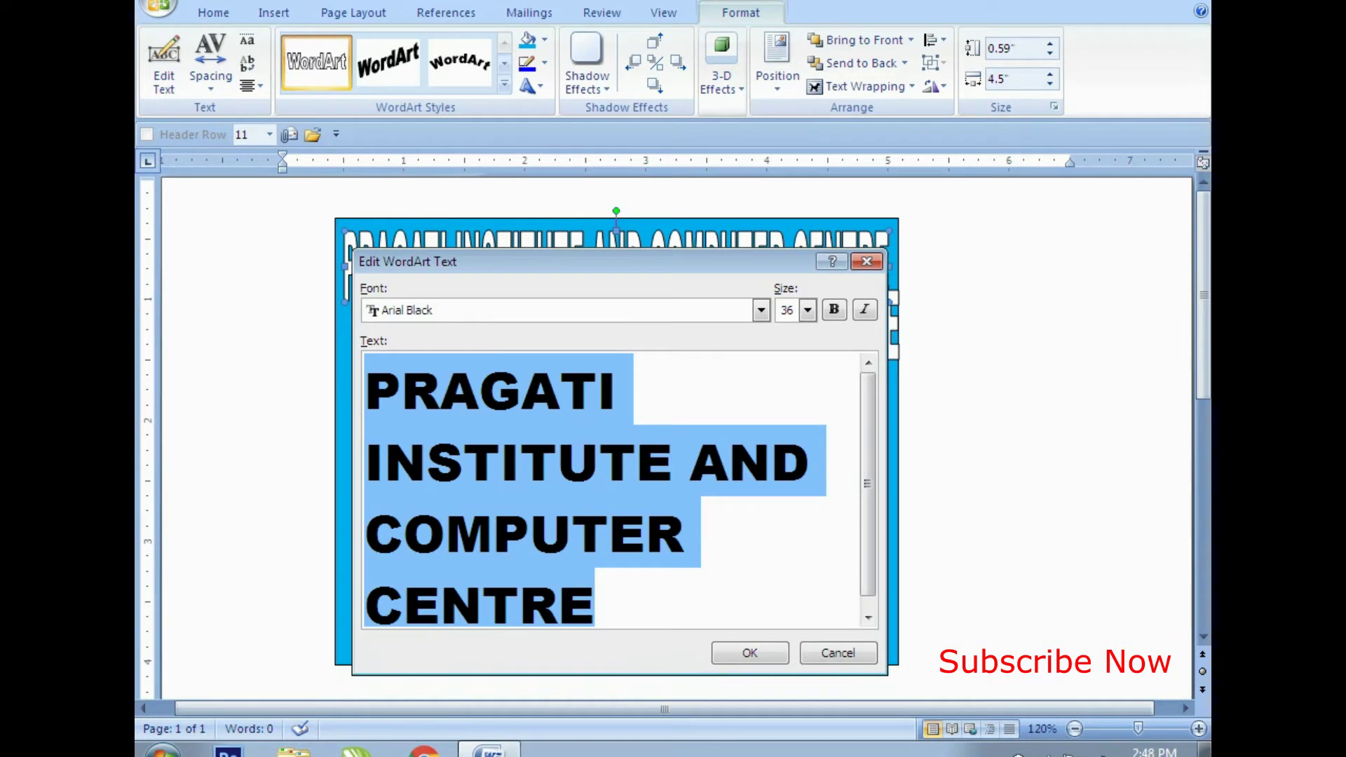
pyautogui.click(690, 460)
pyautogui.press('Delete')
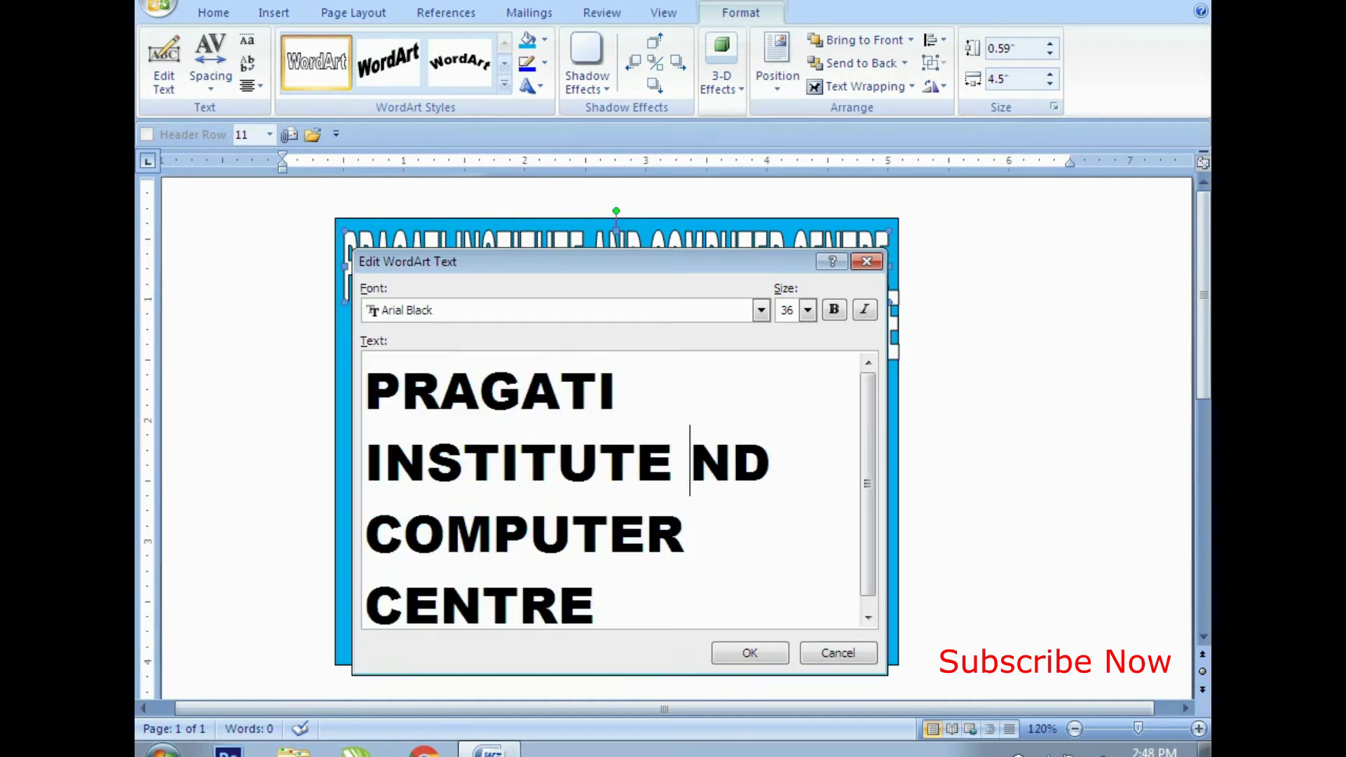
pyautogui.press('Delete')
pyautogui.press('Delete')
pyautogui.press('Delete')
pyautogui.press('Delete')
pyautogui.press('Delete')
pyautogui.press('Delete')
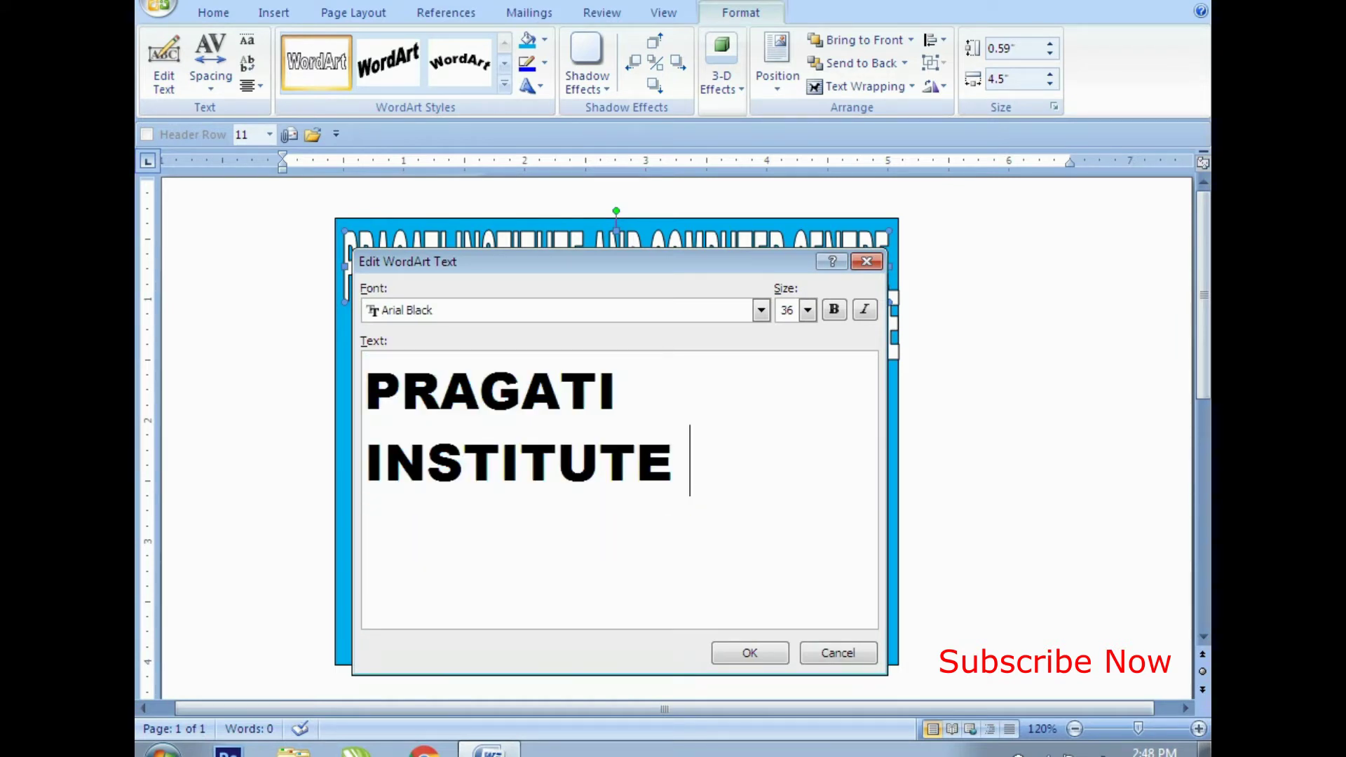
pyautogui.press('Return')
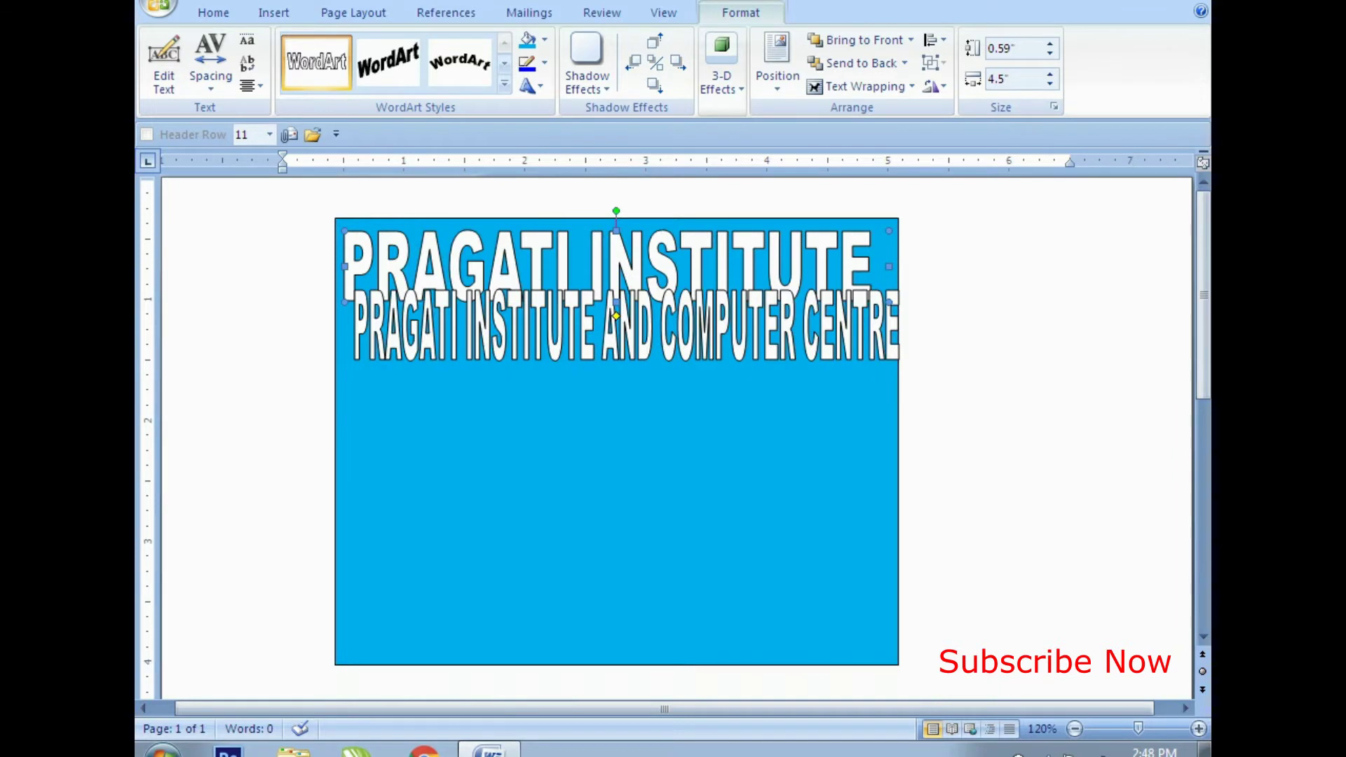
# Edit the copy to read 'AND COMPUTER CENTRE' and nudge it down and right.
pyautogui.doubleClick(625, 376)
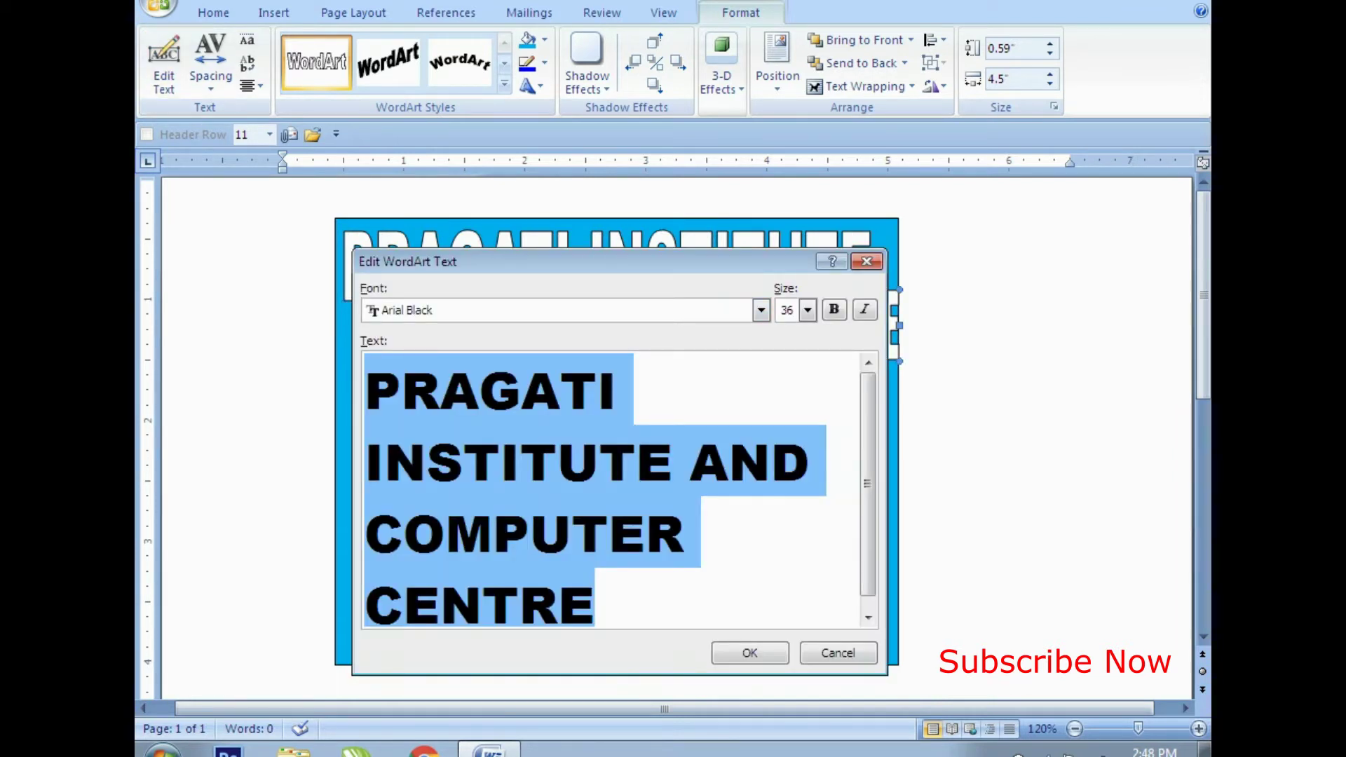
pyautogui.click(690, 462)
pyautogui.press('BackSpace')
pyautogui.press('BackSpace')
pyautogui.press('BackSpace')
pyautogui.press('BackSpace')
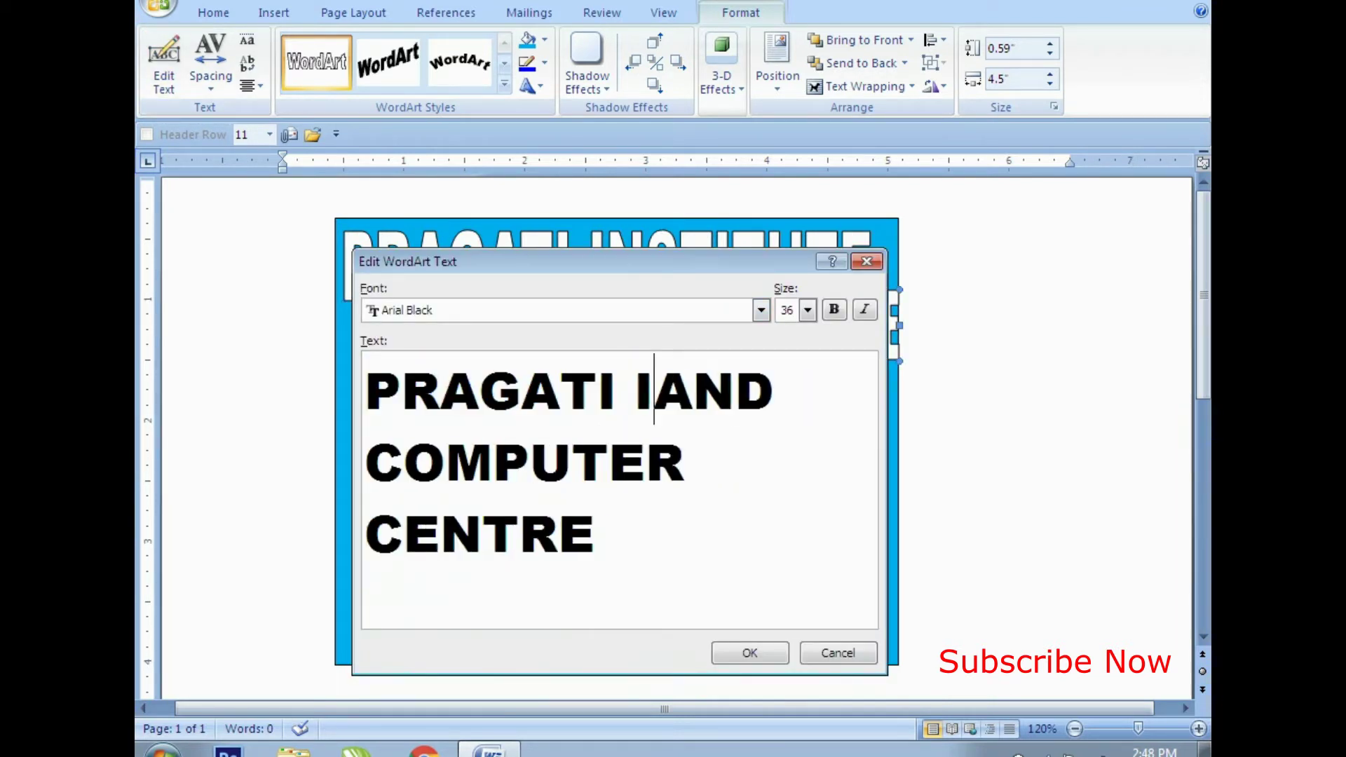
pyautogui.press('BackSpace')
pyautogui.press('BackSpace')
pyautogui.press('BackSpace')
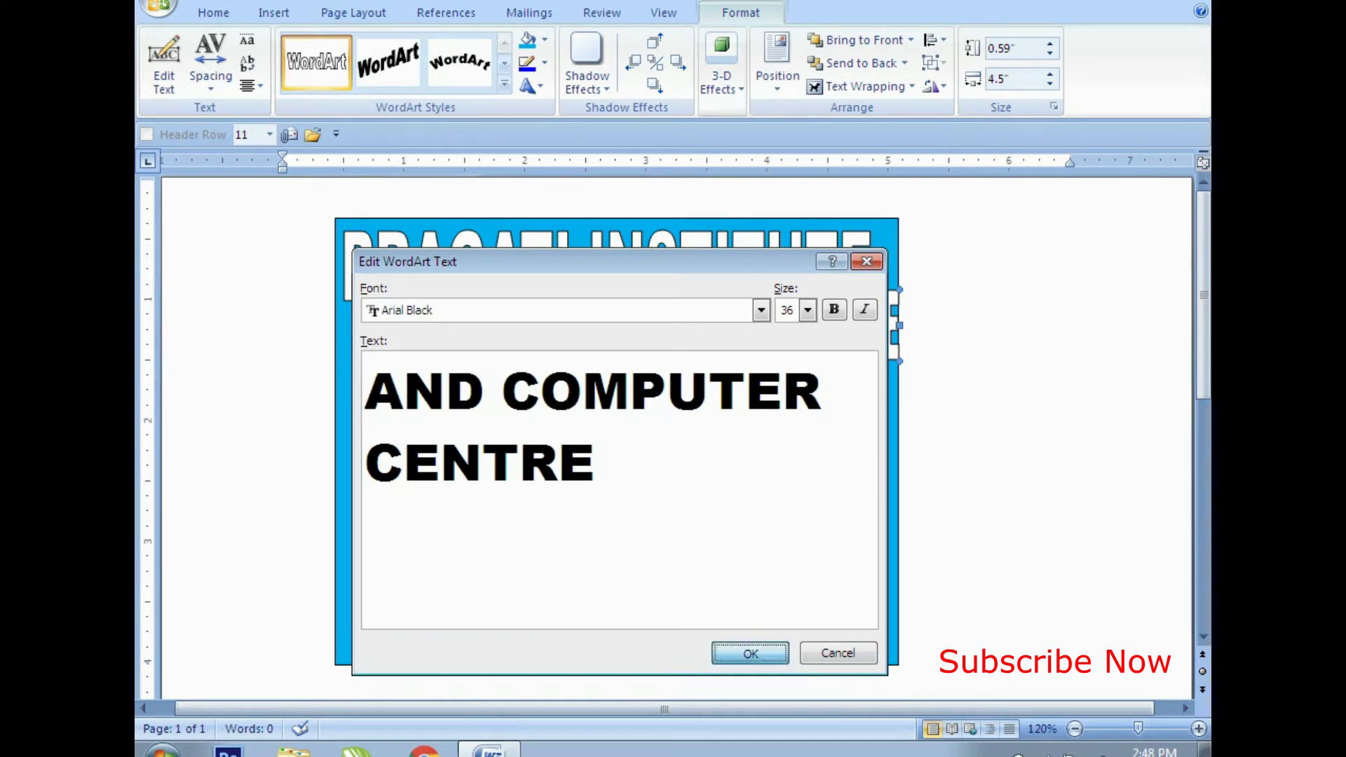
pyautogui.press('Return')
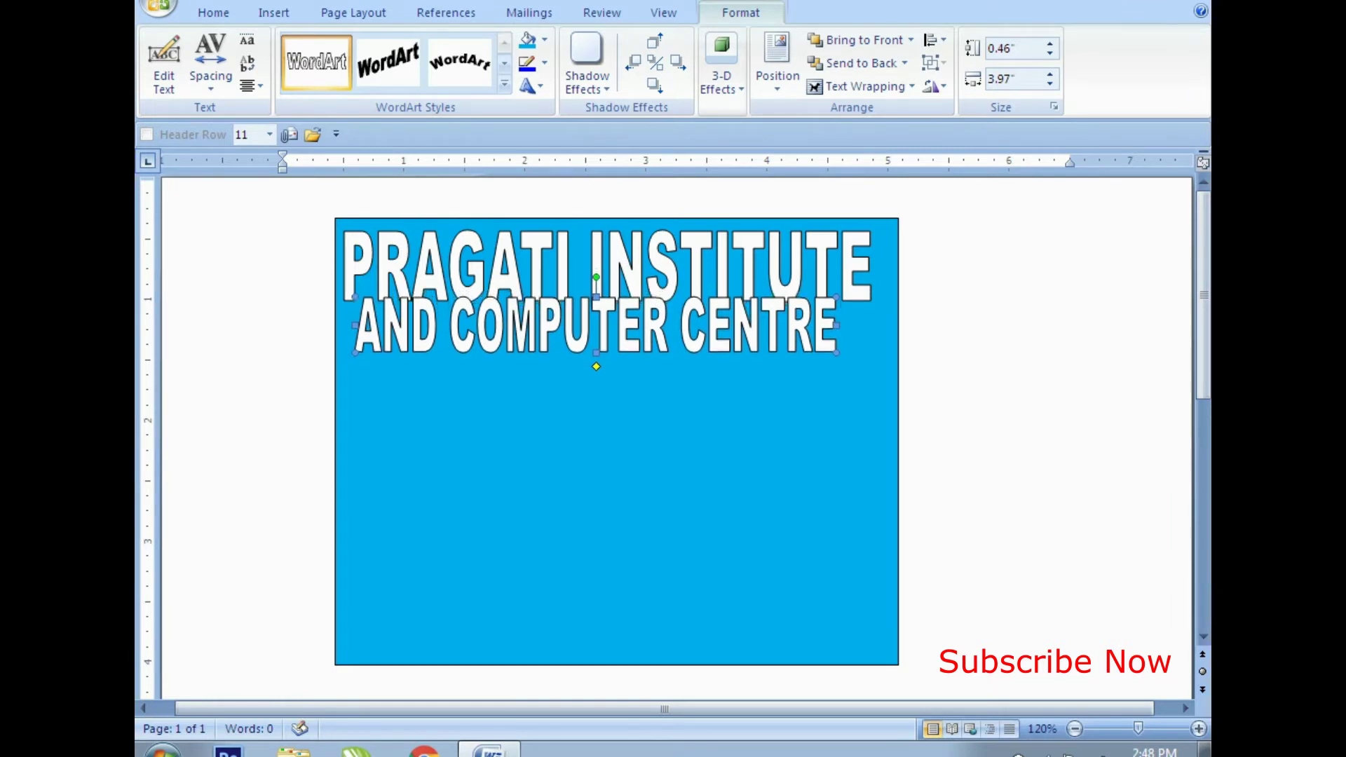
pyautogui.press('Down')
pyautogui.press('Down')
pyautogui.press('Right')
pyautogui.press('Right')
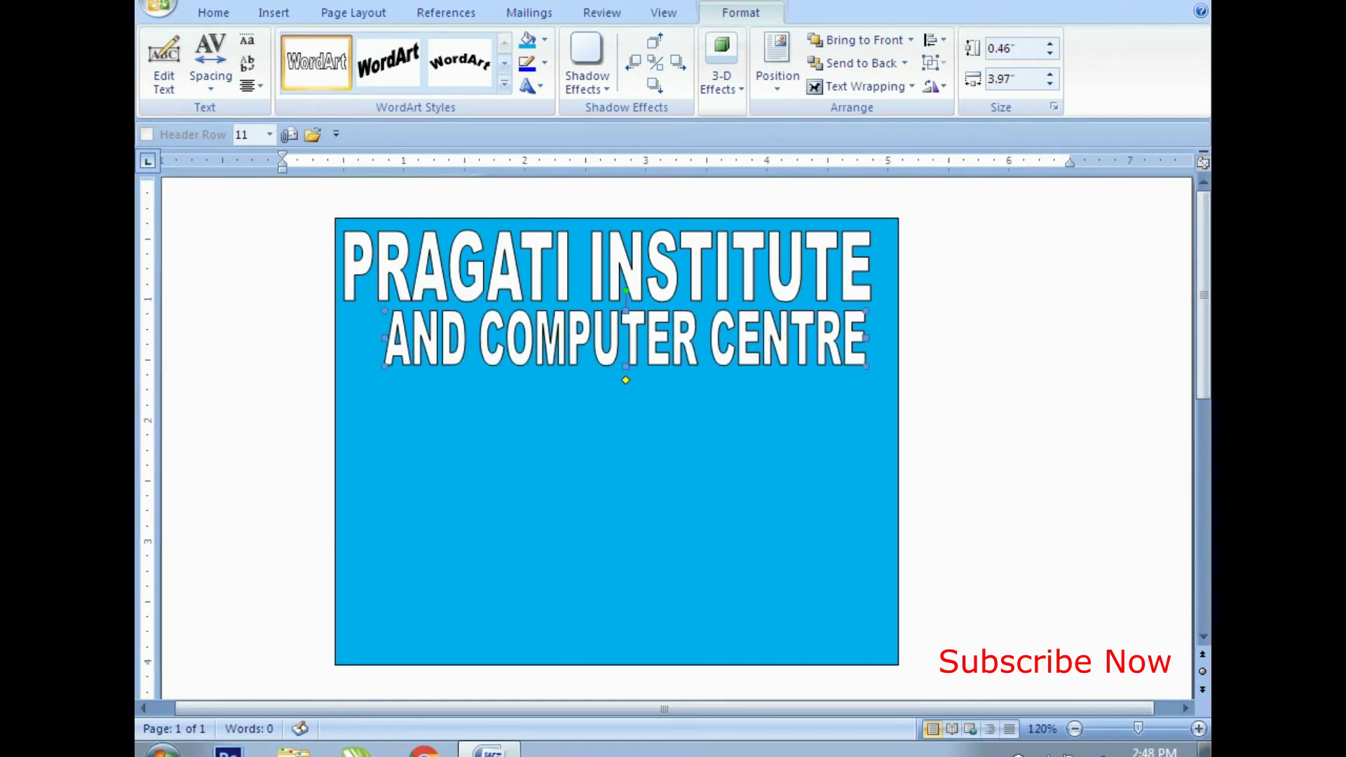
pyautogui.hotkey('ctrl', 'Right')
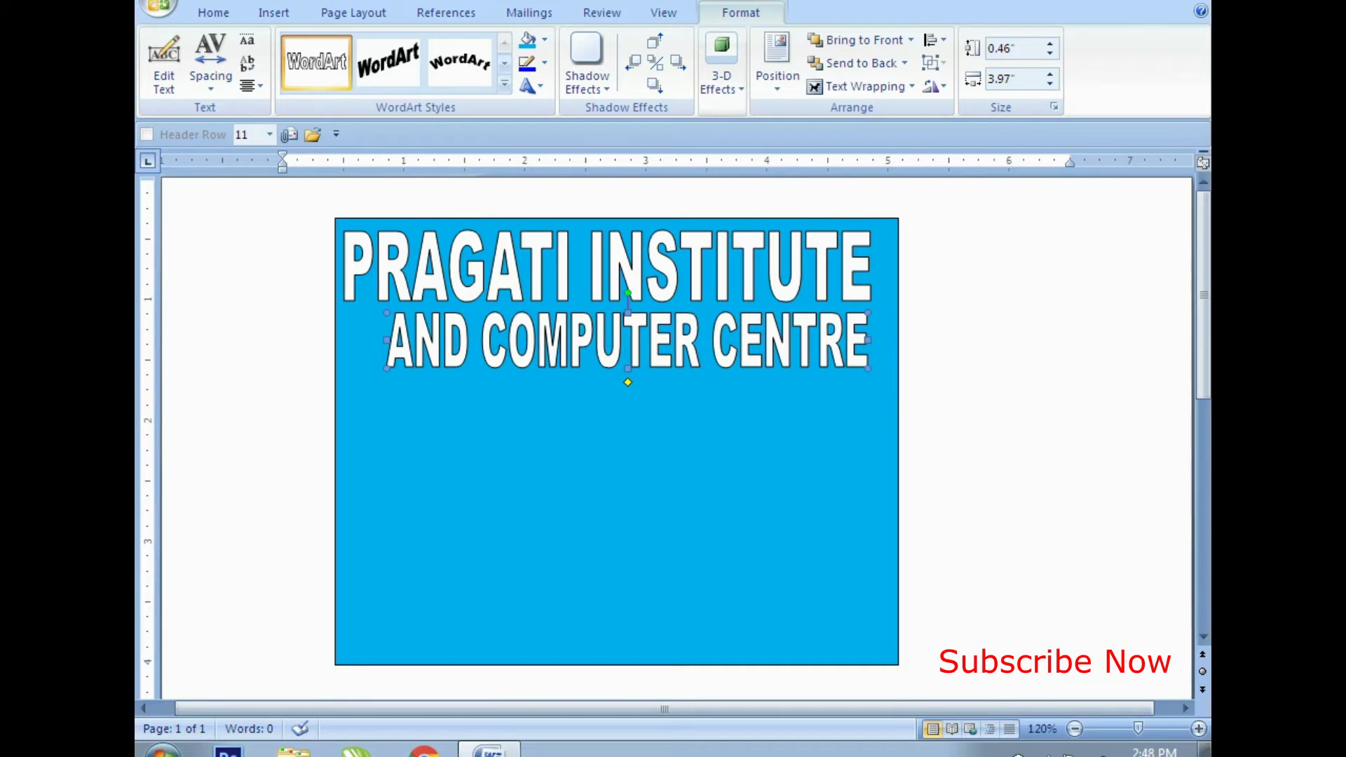
# Open the PRAGATI INSTITUTE WordArt text and try fonts such as Arno Pro and Arno Pro Display.
pyautogui.press('Tab')
pyautogui.click(164, 63)
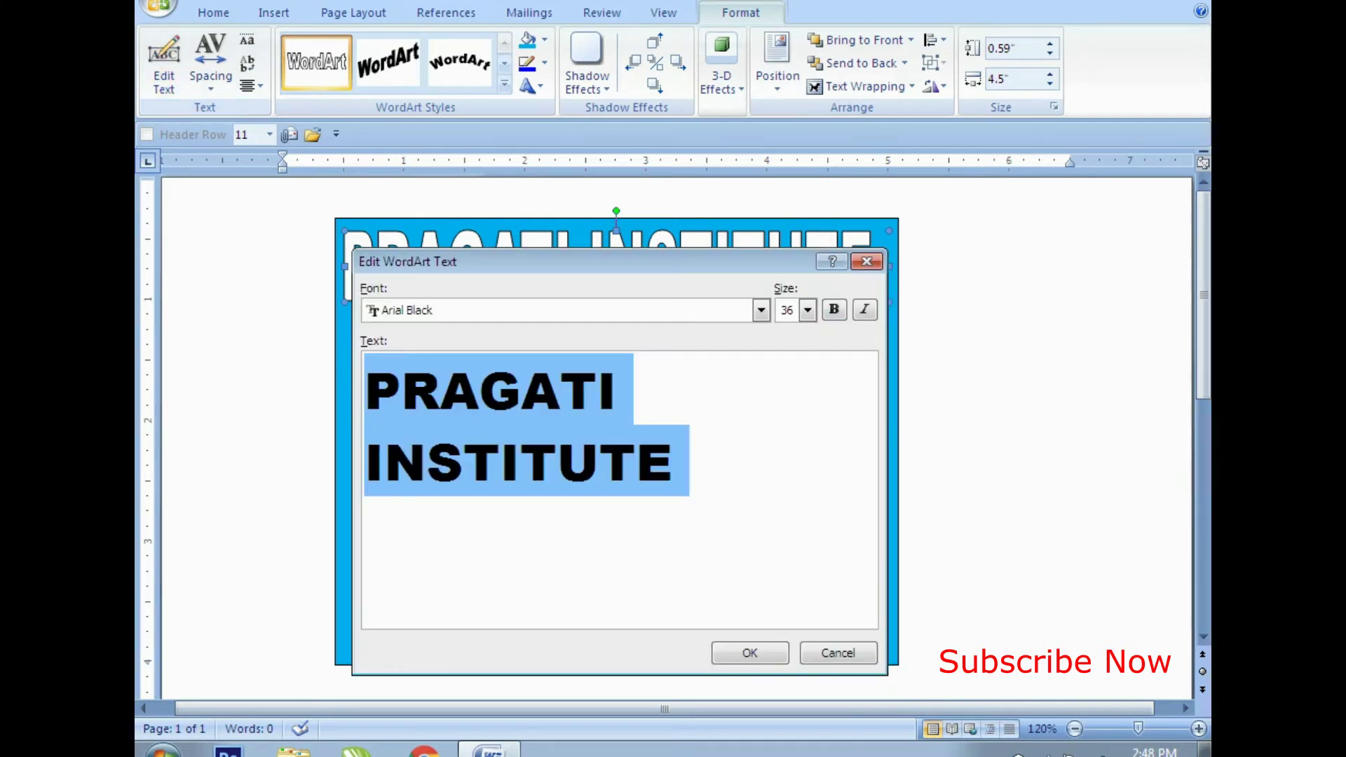
pyautogui.click(761, 309)
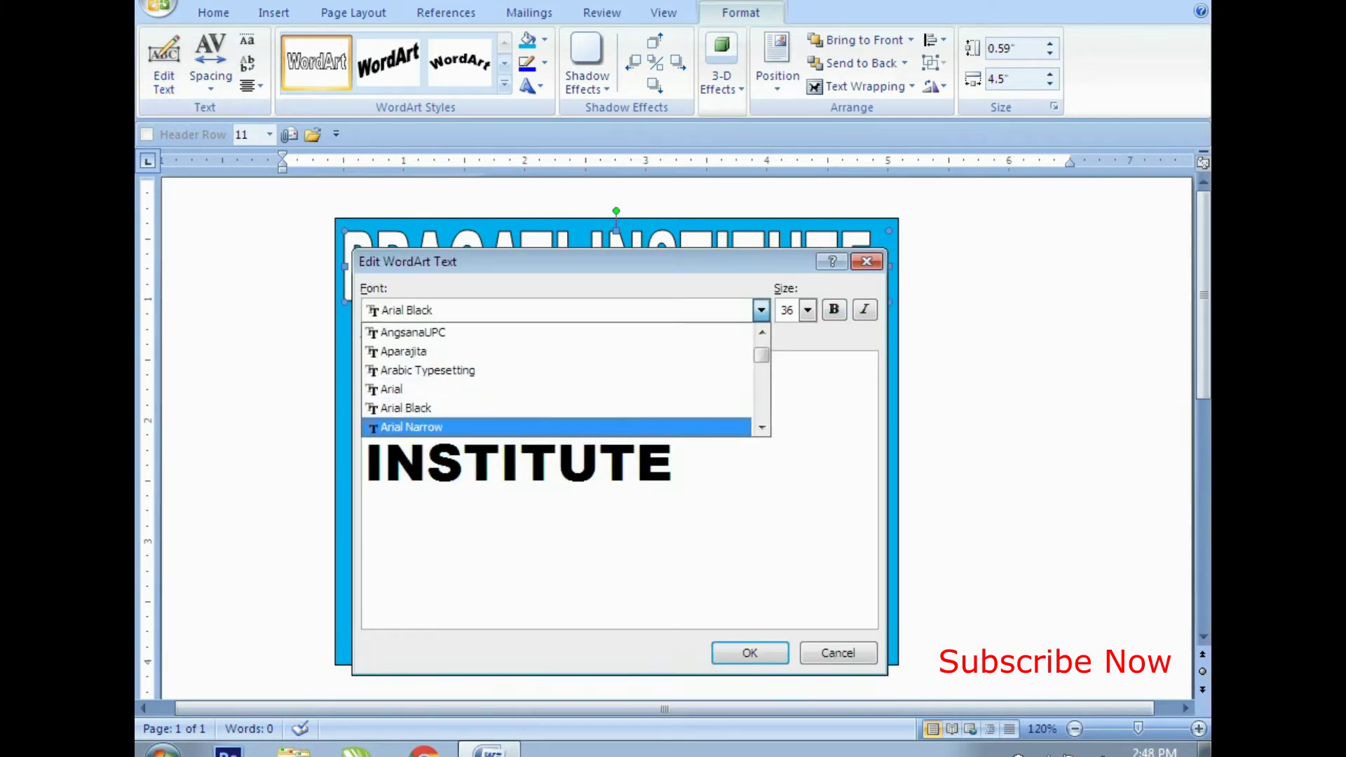
pyautogui.press('Return')
pyautogui.click(761, 310)
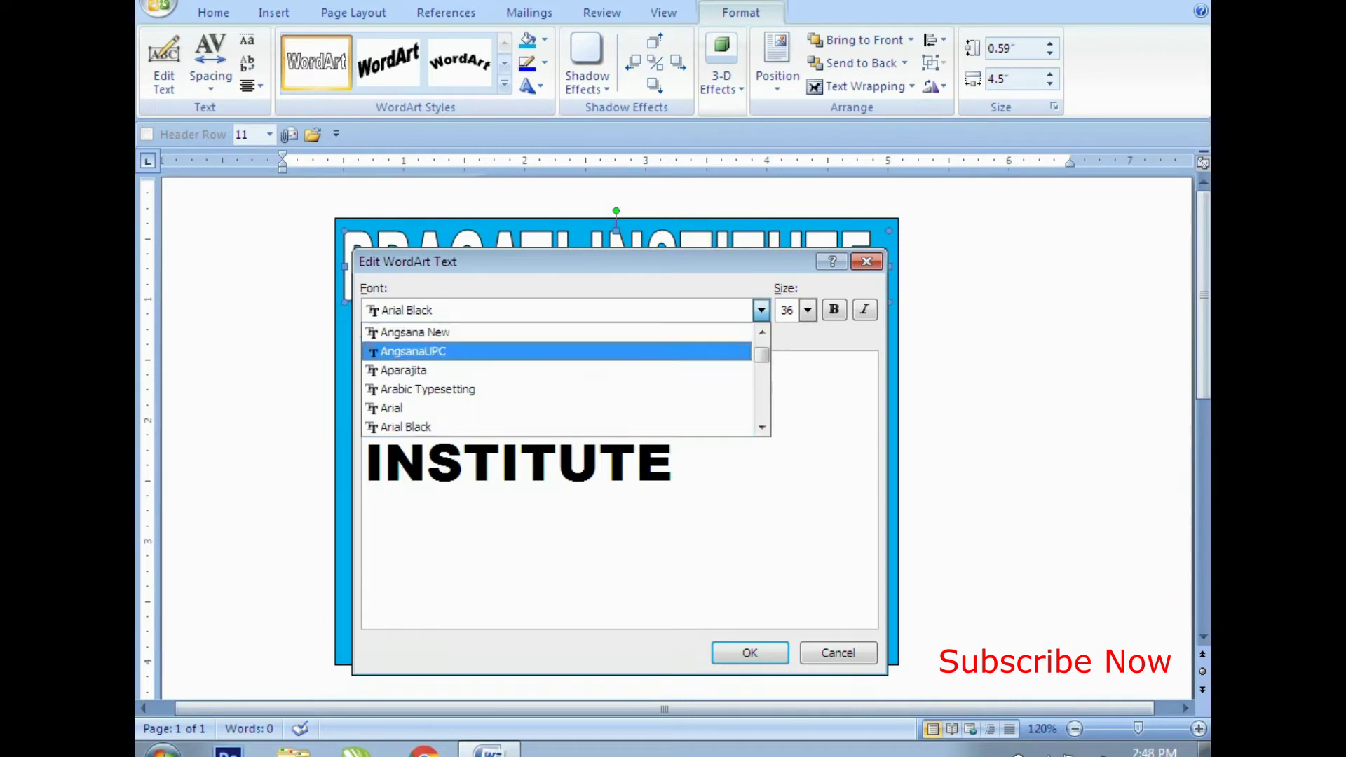
pyautogui.press('Return')
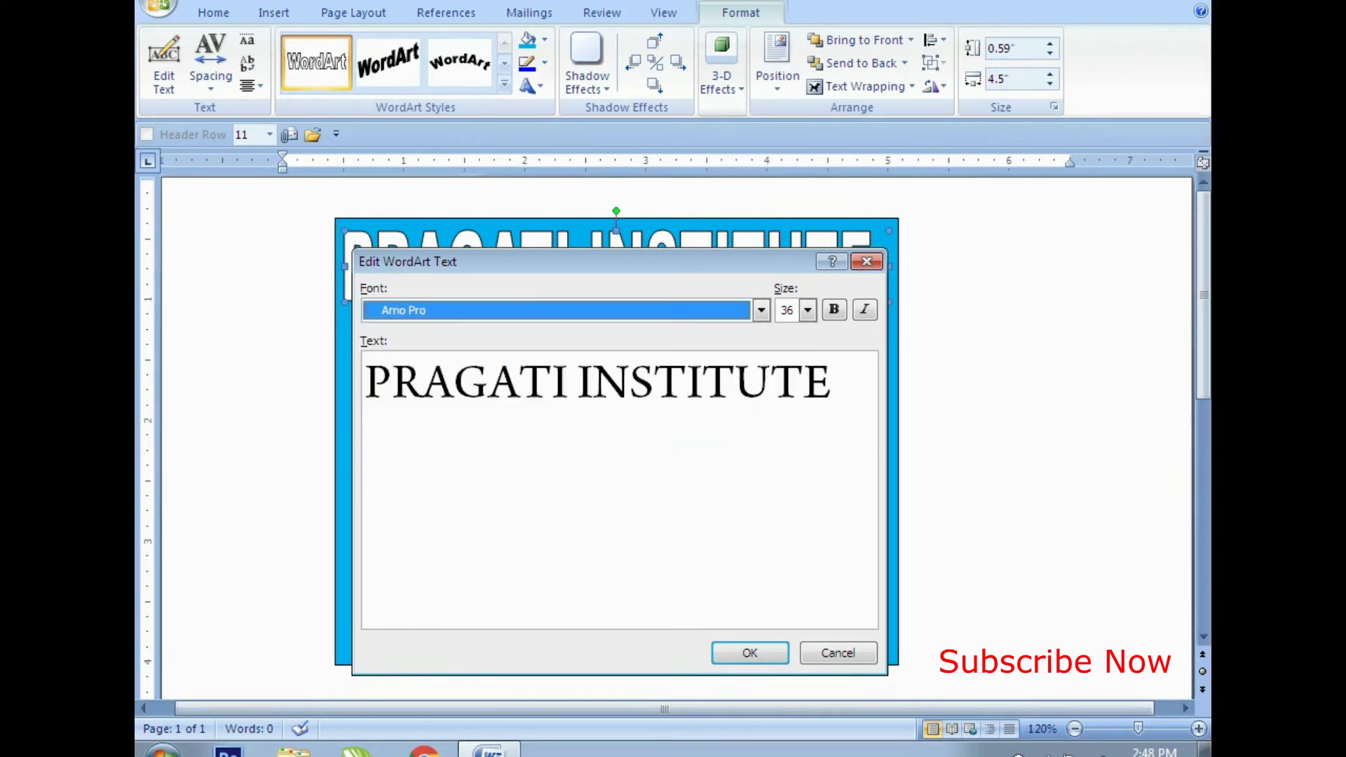
pyautogui.click(761, 310)
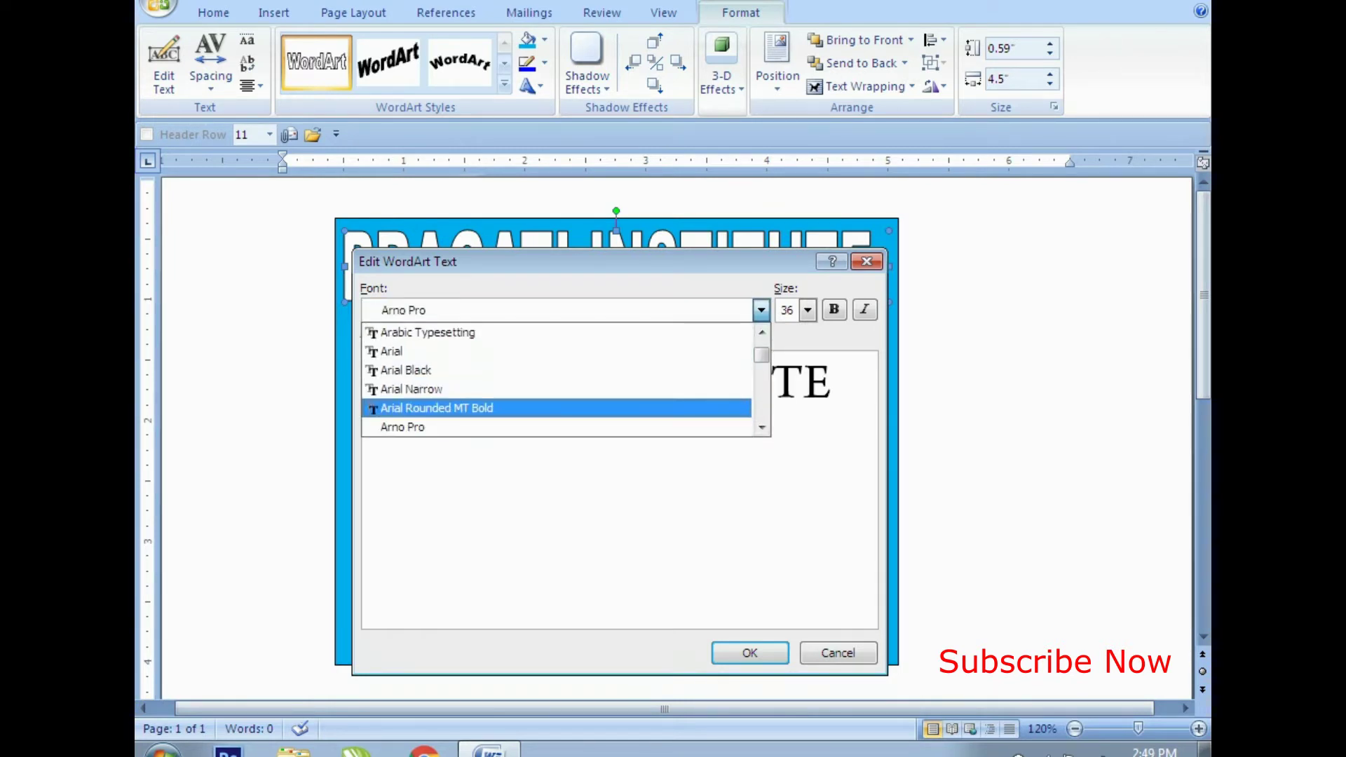
pyautogui.press('Return')
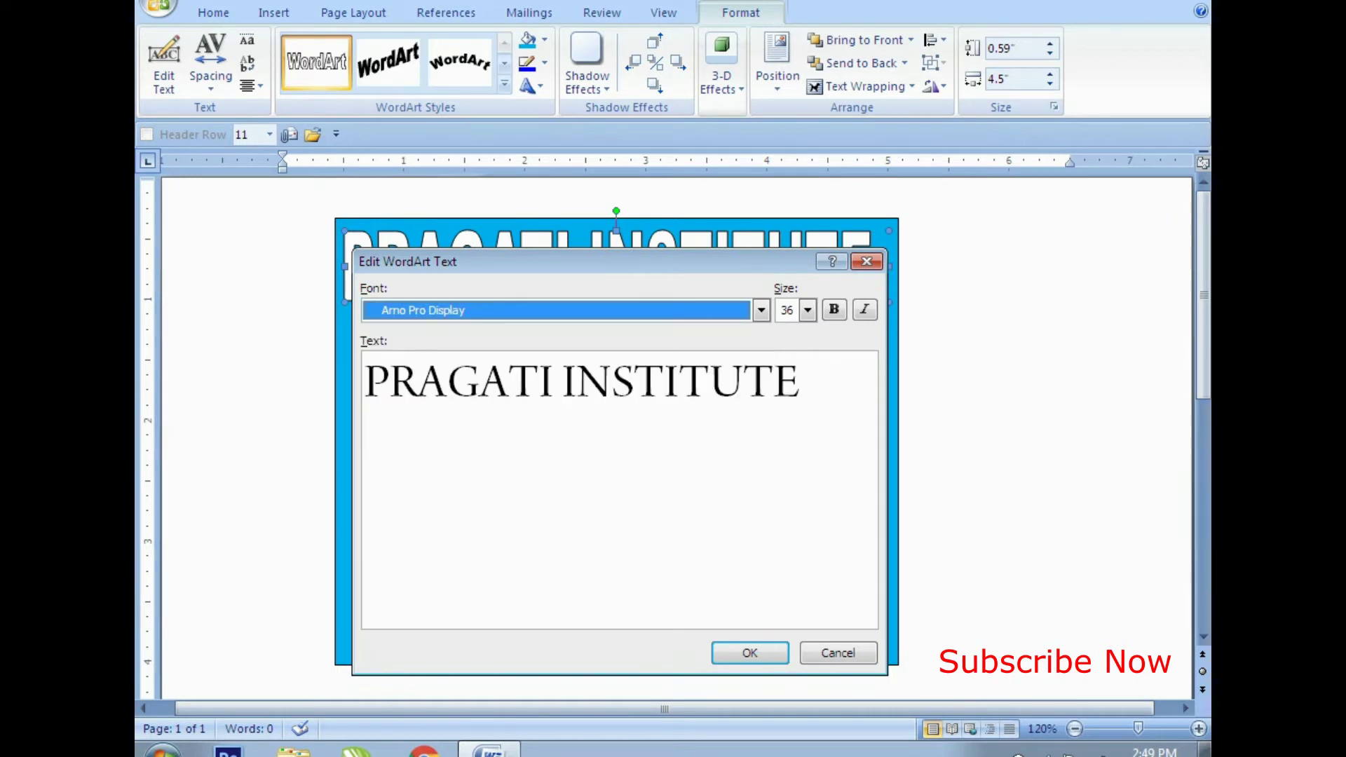
pyautogui.click(760, 310)
# Set PRAGATI INSTITUTE in Blackoak Std and widen it to 4.58 inches.
pyautogui.click(761, 427)
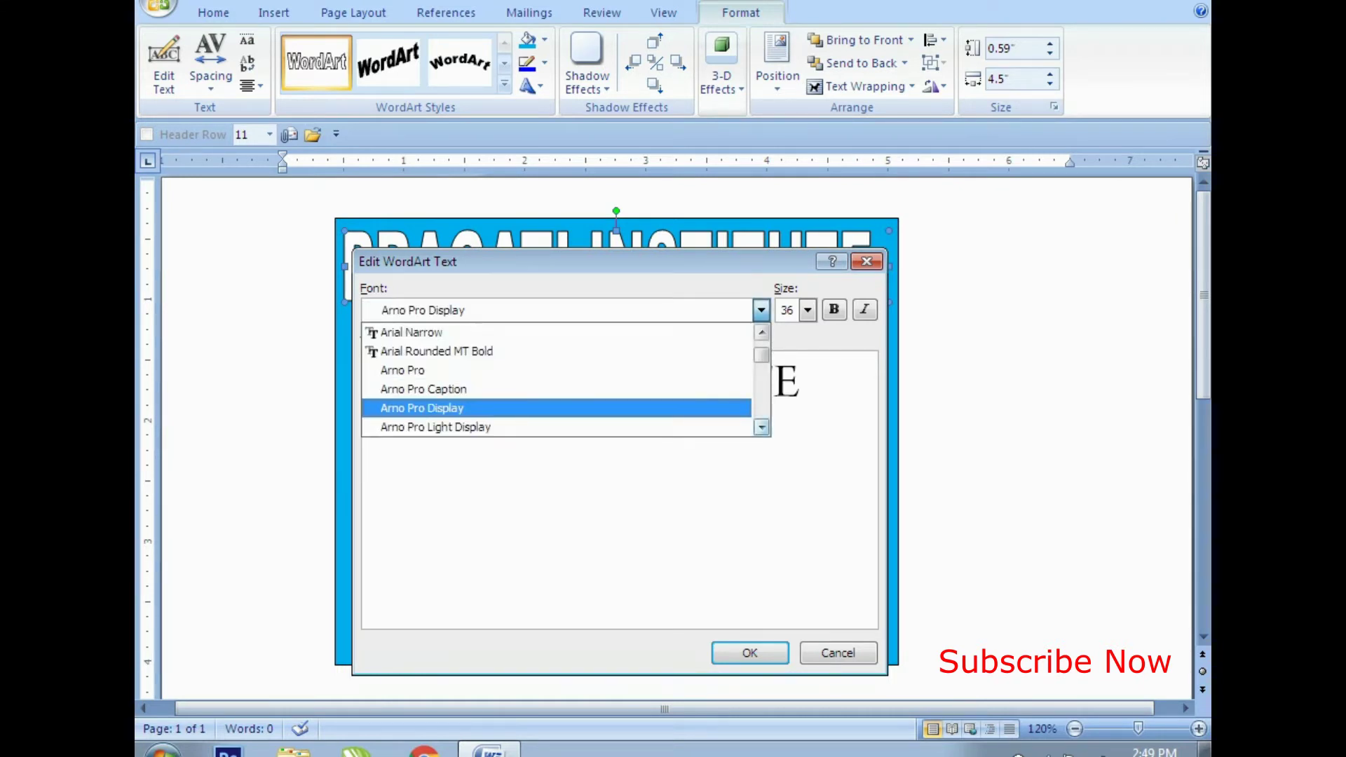
pyautogui.click(762, 427)
pyautogui.click(762, 427)
pyautogui.click(762, 427)
pyautogui.click(762, 427)
pyautogui.click(762, 427)
pyautogui.scroll(-1, 762, 427)
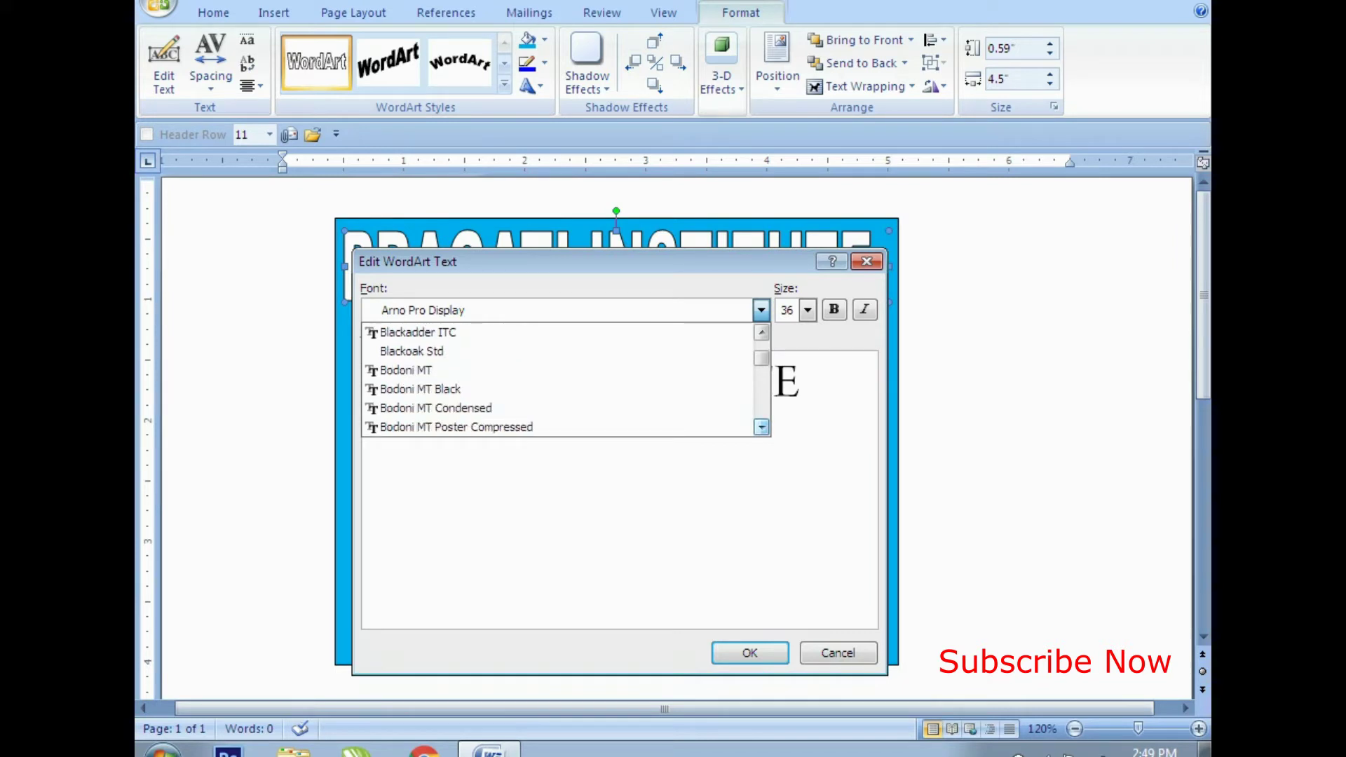
pyautogui.scroll(-1, 762, 427)
pyautogui.scroll(-3, 762, 427)
pyautogui.scroll(-1, 762, 427)
pyautogui.scroll(-1, 762, 427)
pyautogui.click(762, 427)
pyautogui.click(761, 332)
pyautogui.scroll(2, 762, 333)
pyautogui.scroll(1, 761, 333)
pyautogui.scroll(2, 762, 333)
pyautogui.scroll(3, 762, 332)
pyautogui.scroll(2, 762, 332)
pyautogui.click(414, 370)
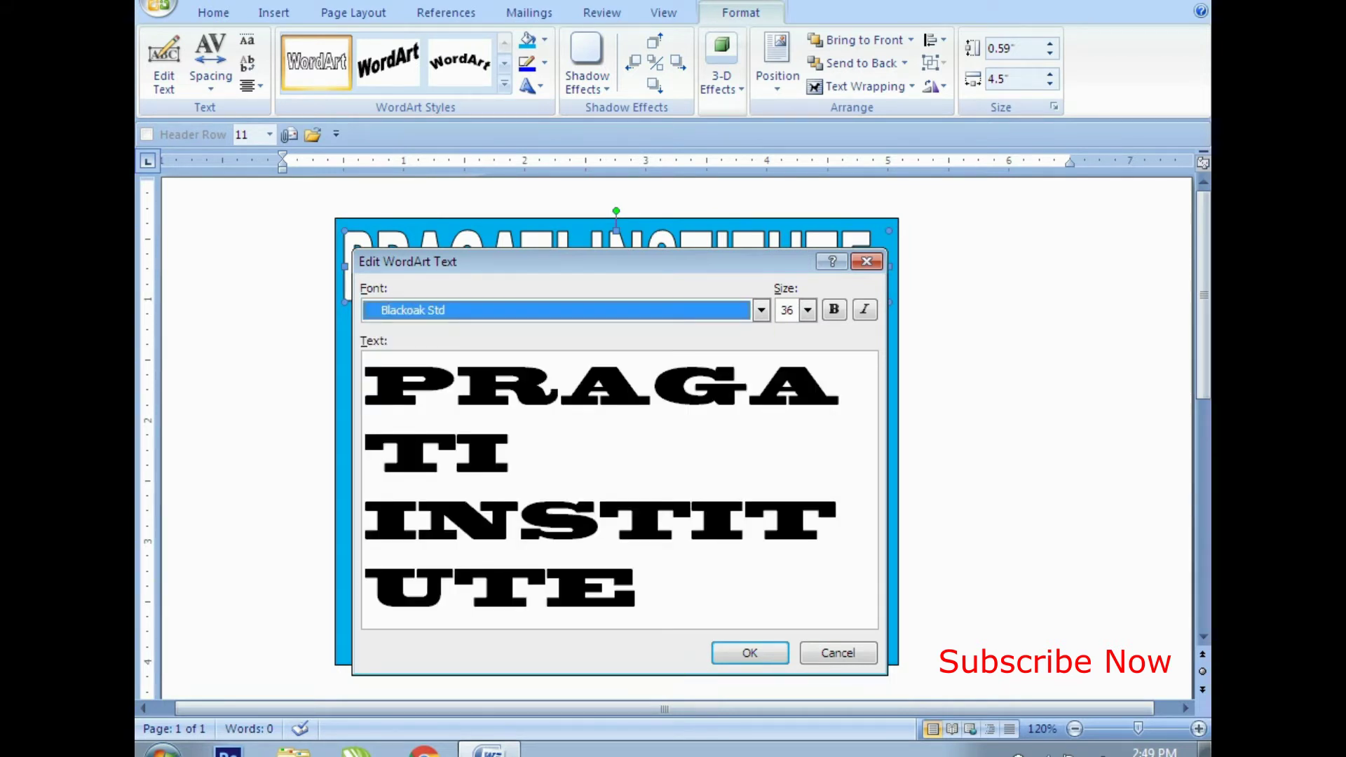
pyautogui.click(749, 653)
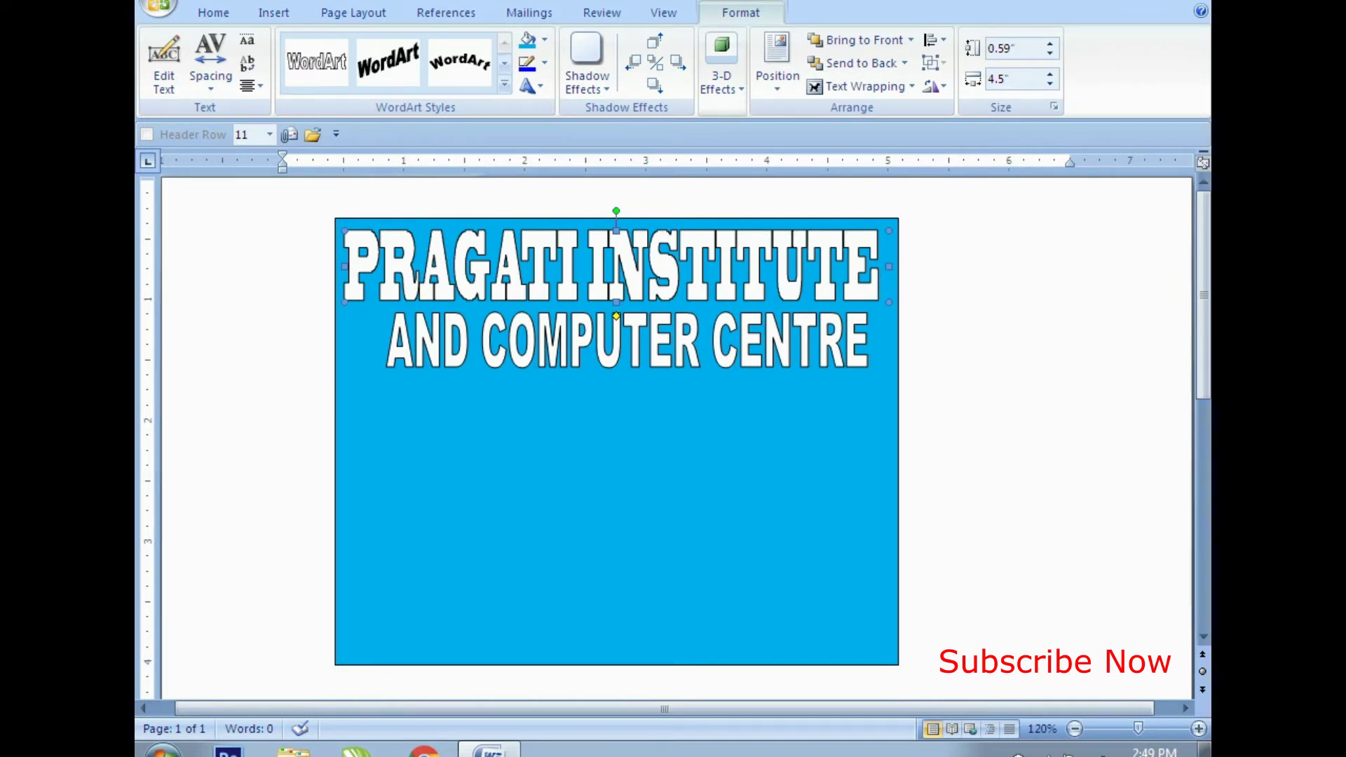
pyautogui.moveTo(889, 267); pyautogui.dragTo(900, 266)
# Apply the Early Sunset preset gradient, shaded from corner, to PRAGATI INSTITUTE.
pyautogui.click(622, 340)
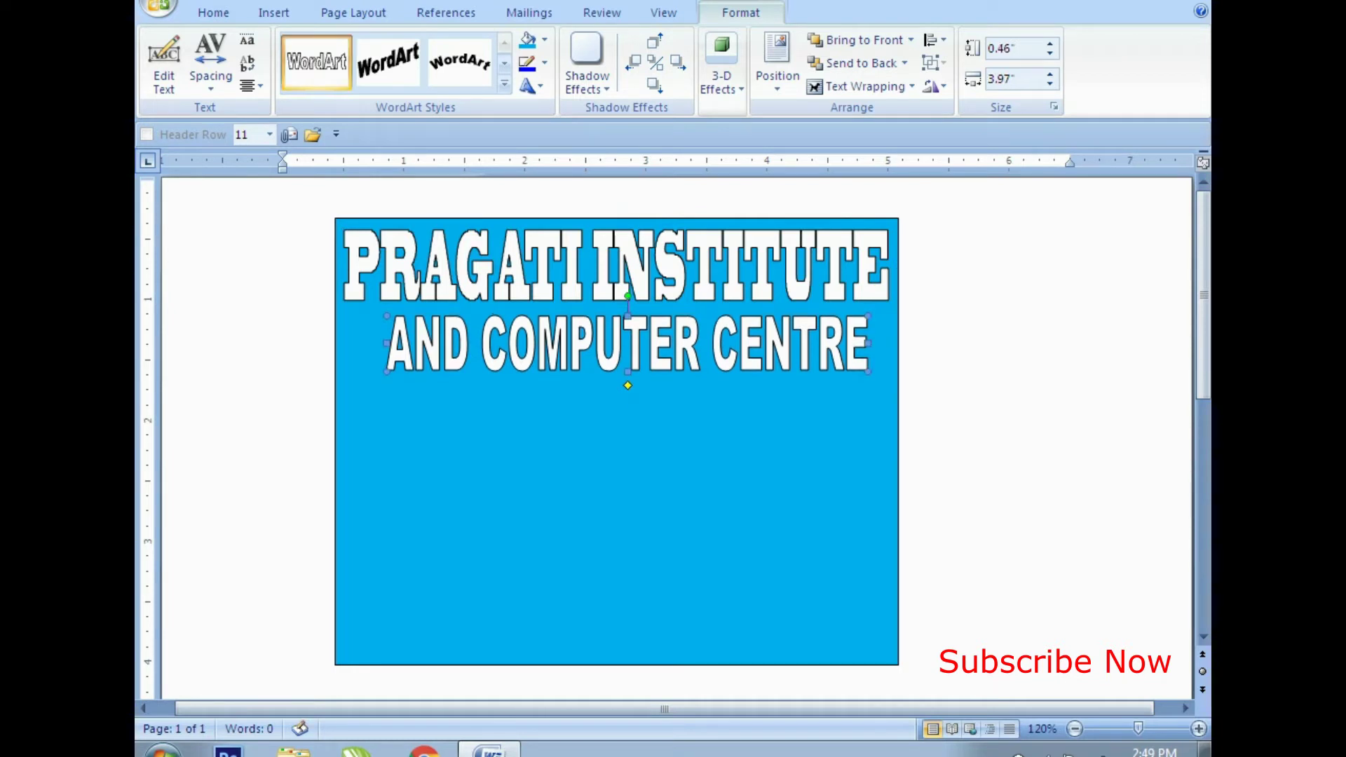
pyautogui.click(625, 280)
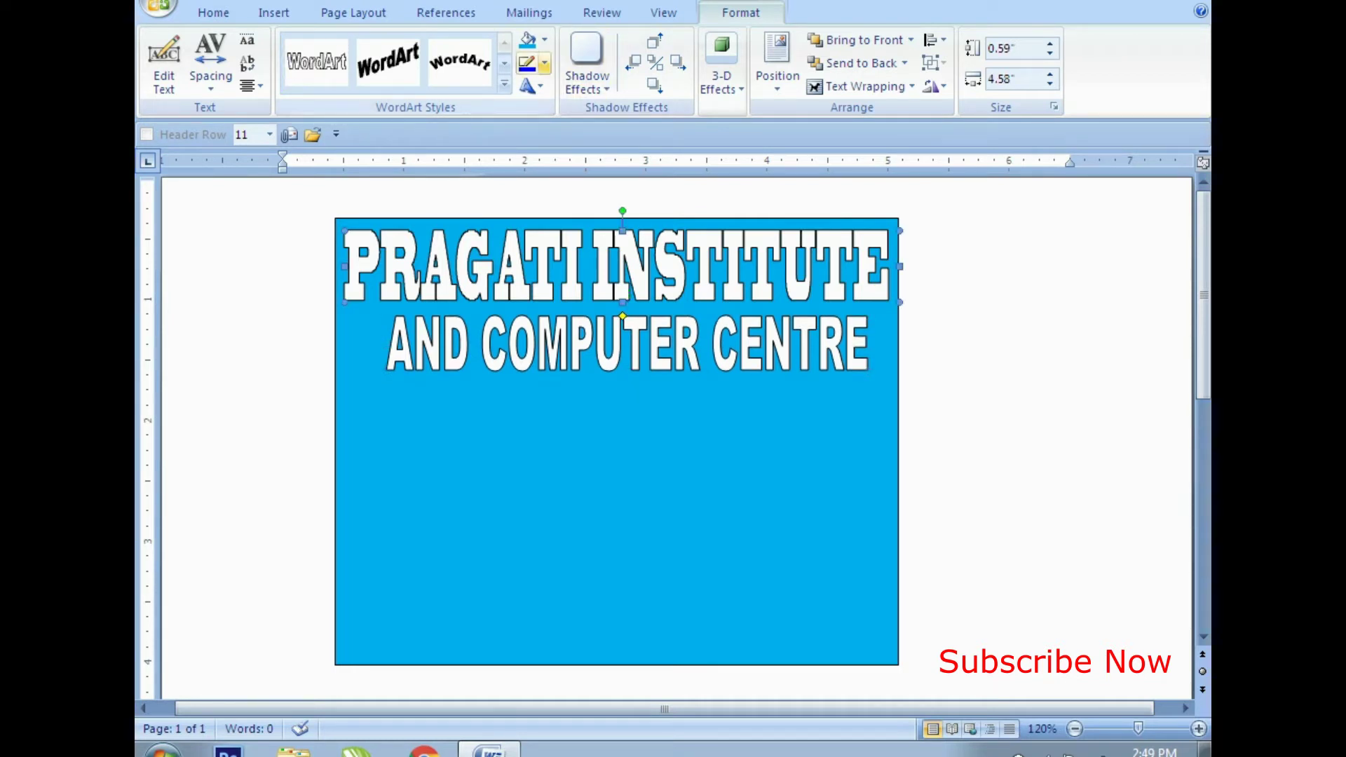
pyautogui.click(545, 40)
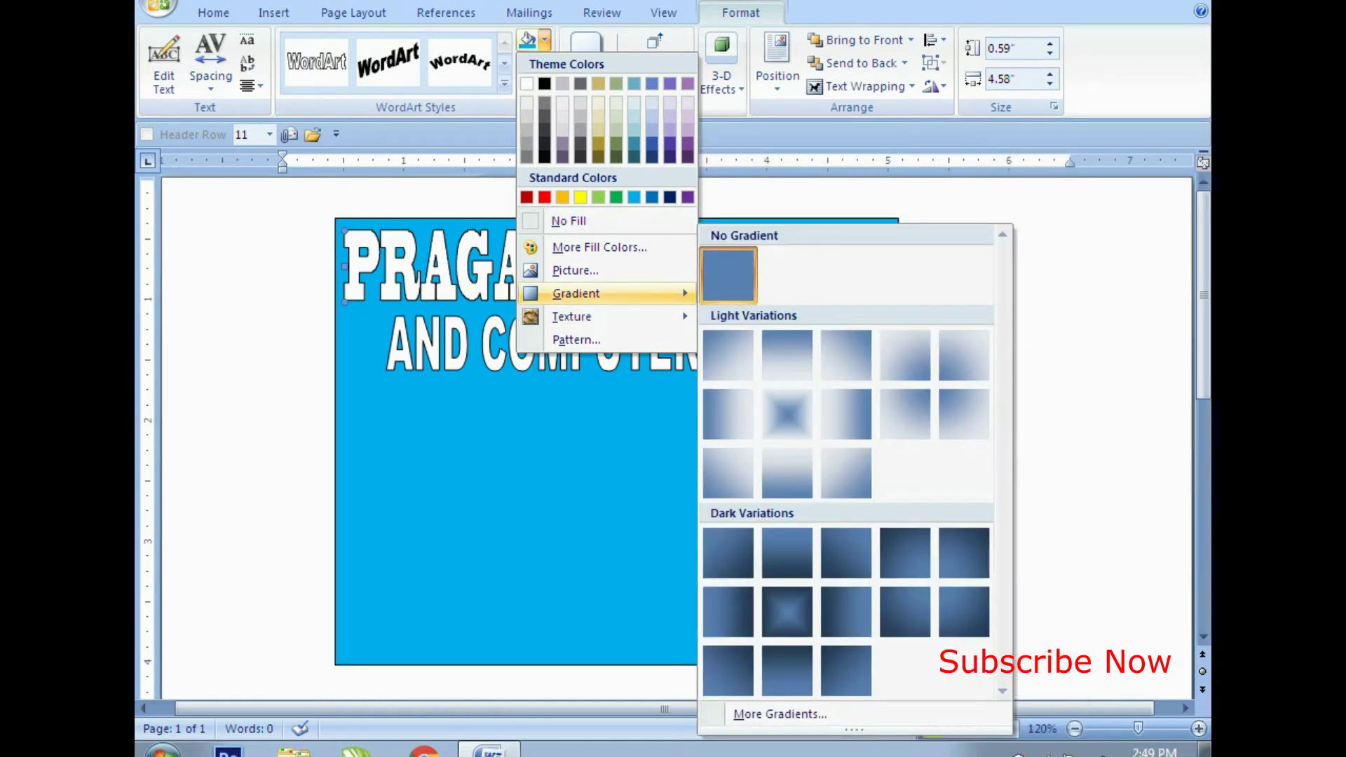
pyautogui.click(779, 714)
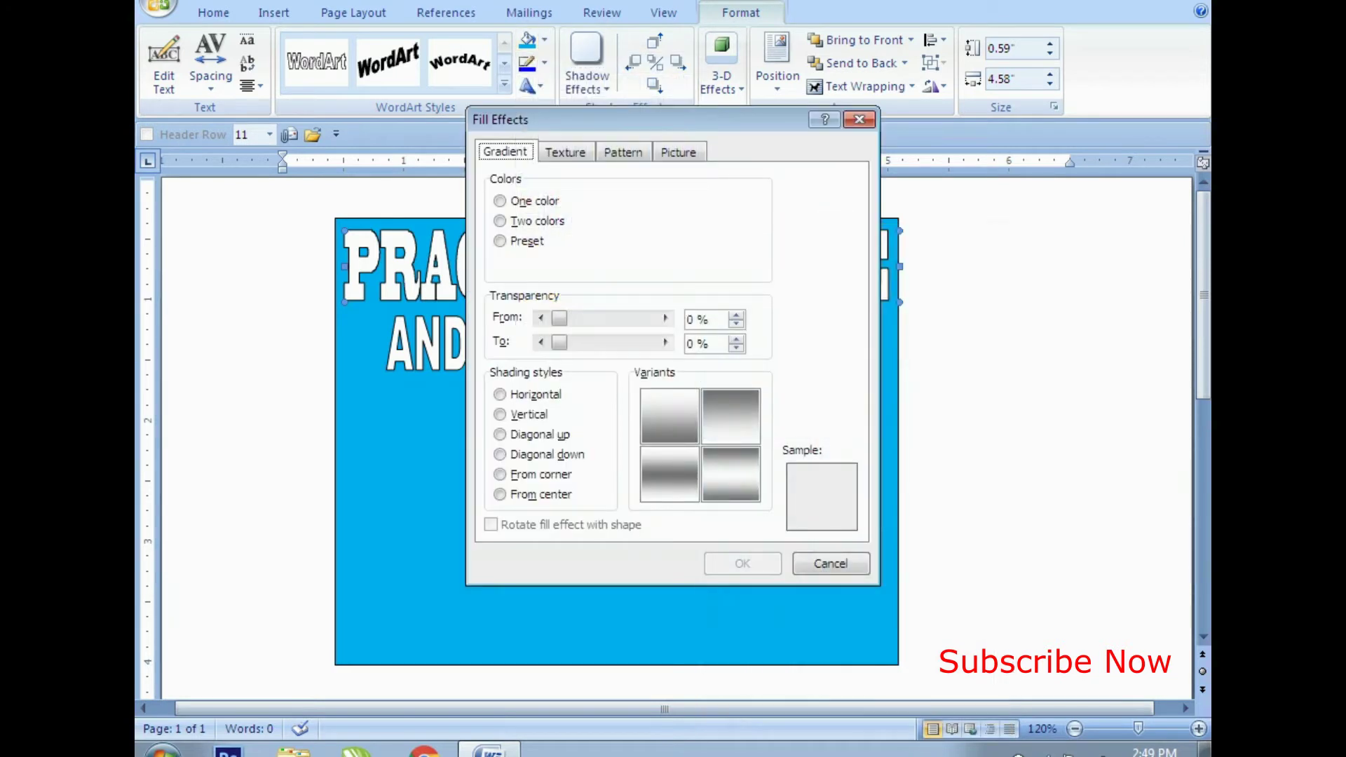
pyautogui.click(500, 241)
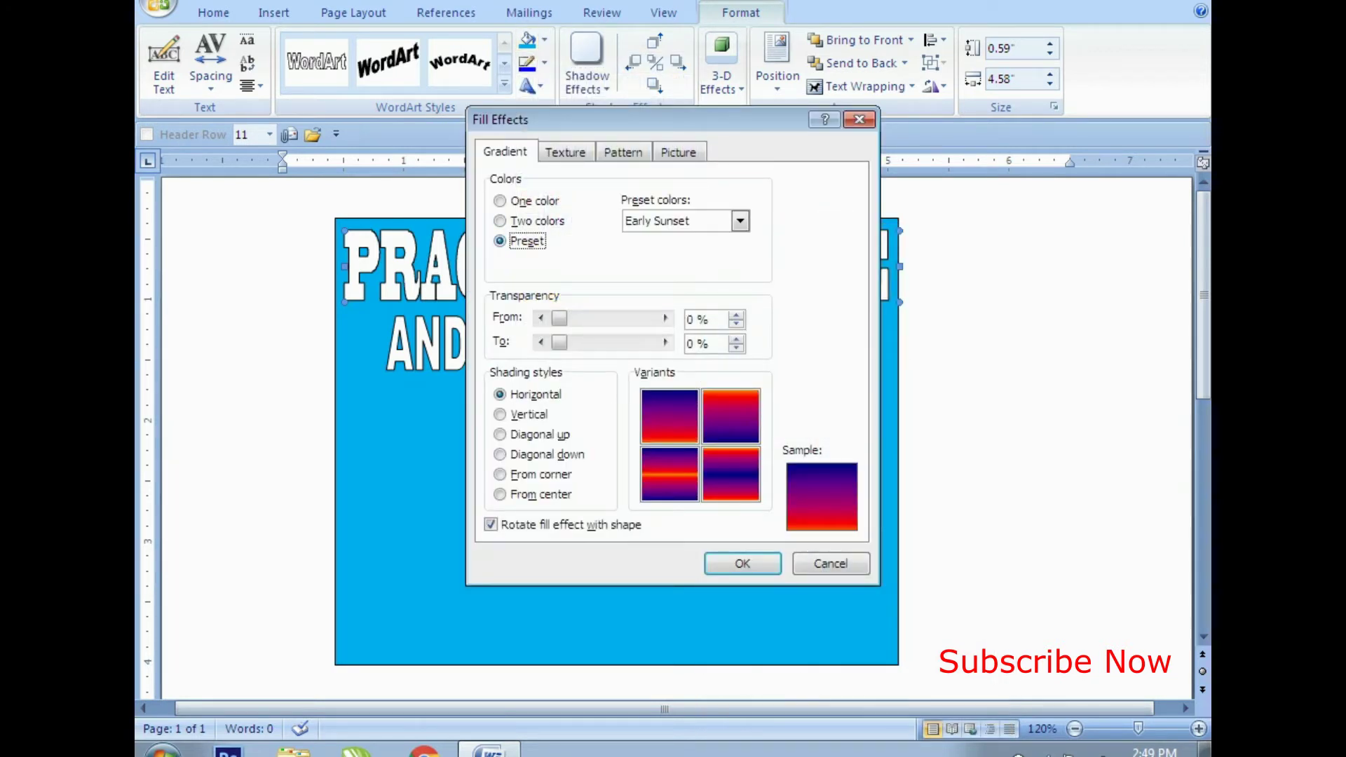
pyautogui.click(500, 474)
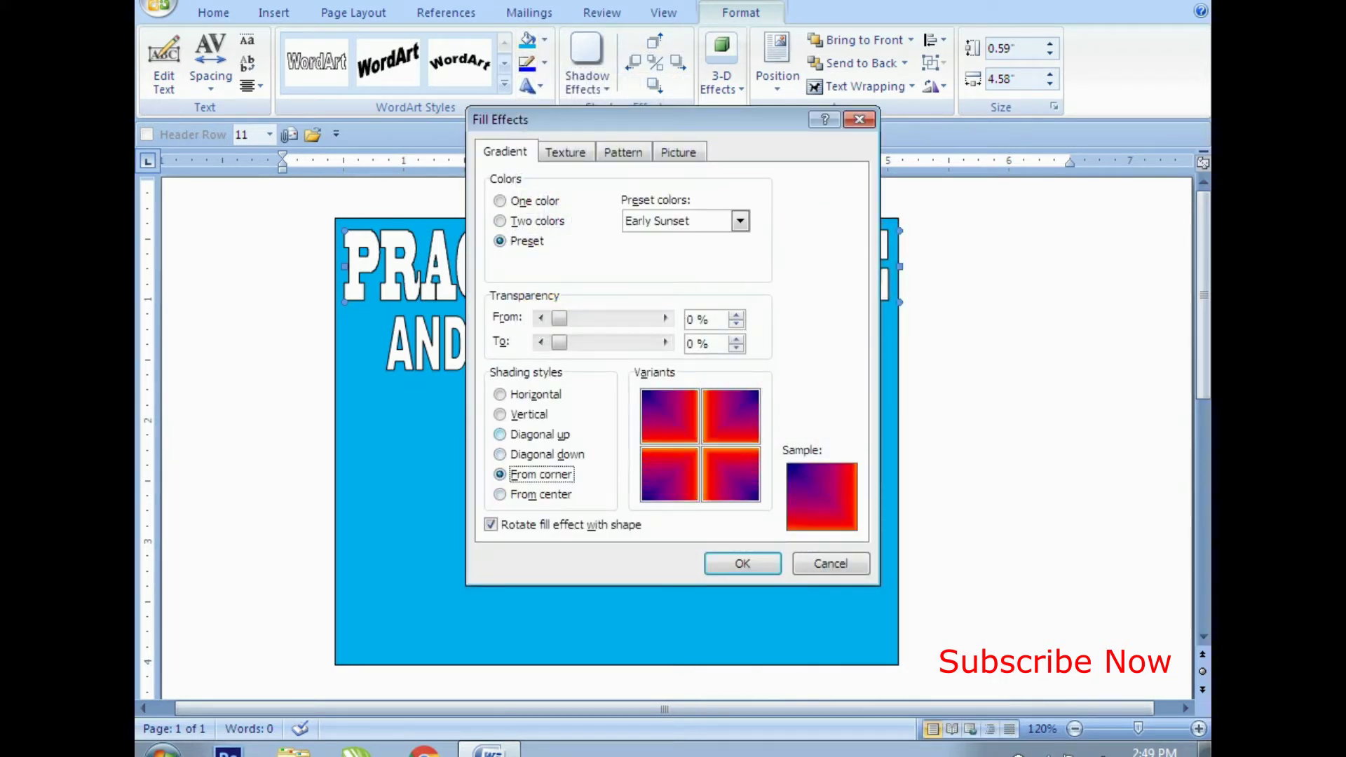
pyautogui.click(743, 564)
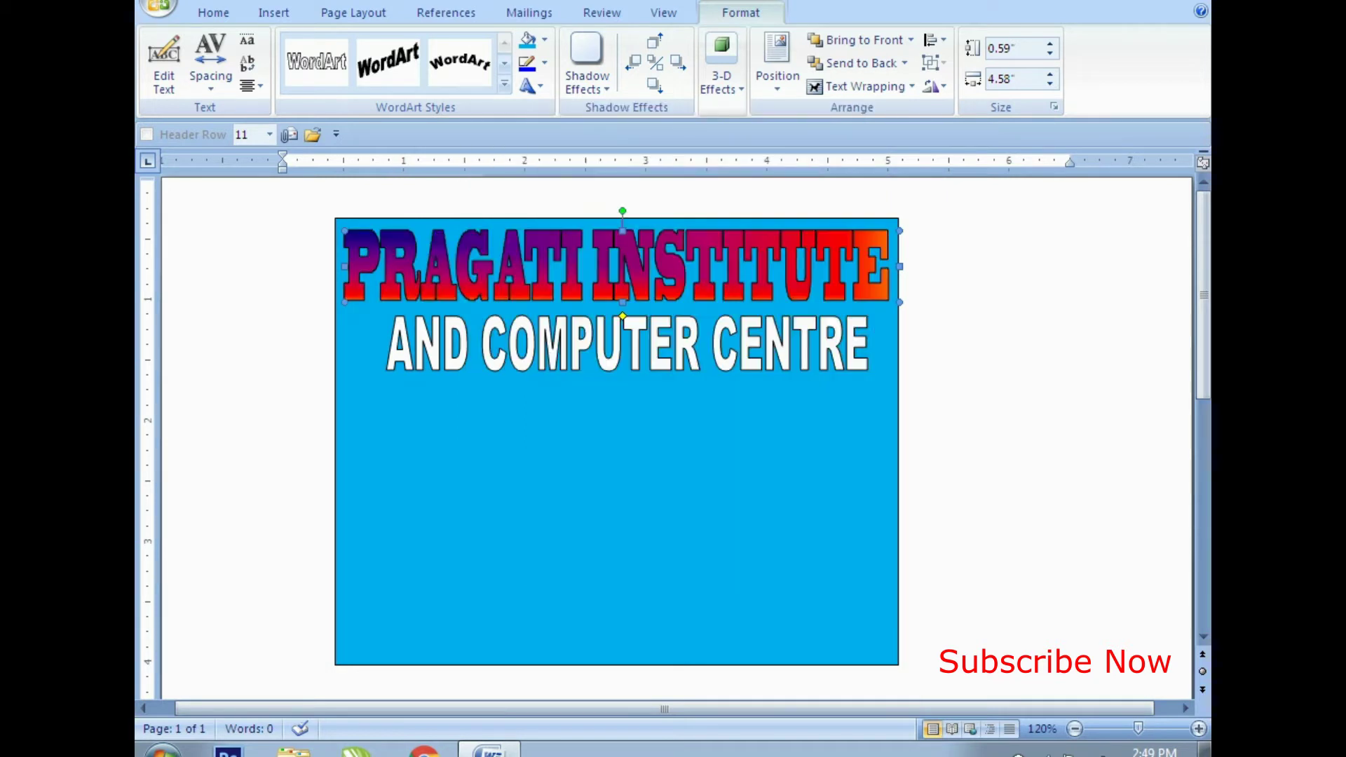
pyautogui.click(628, 344)
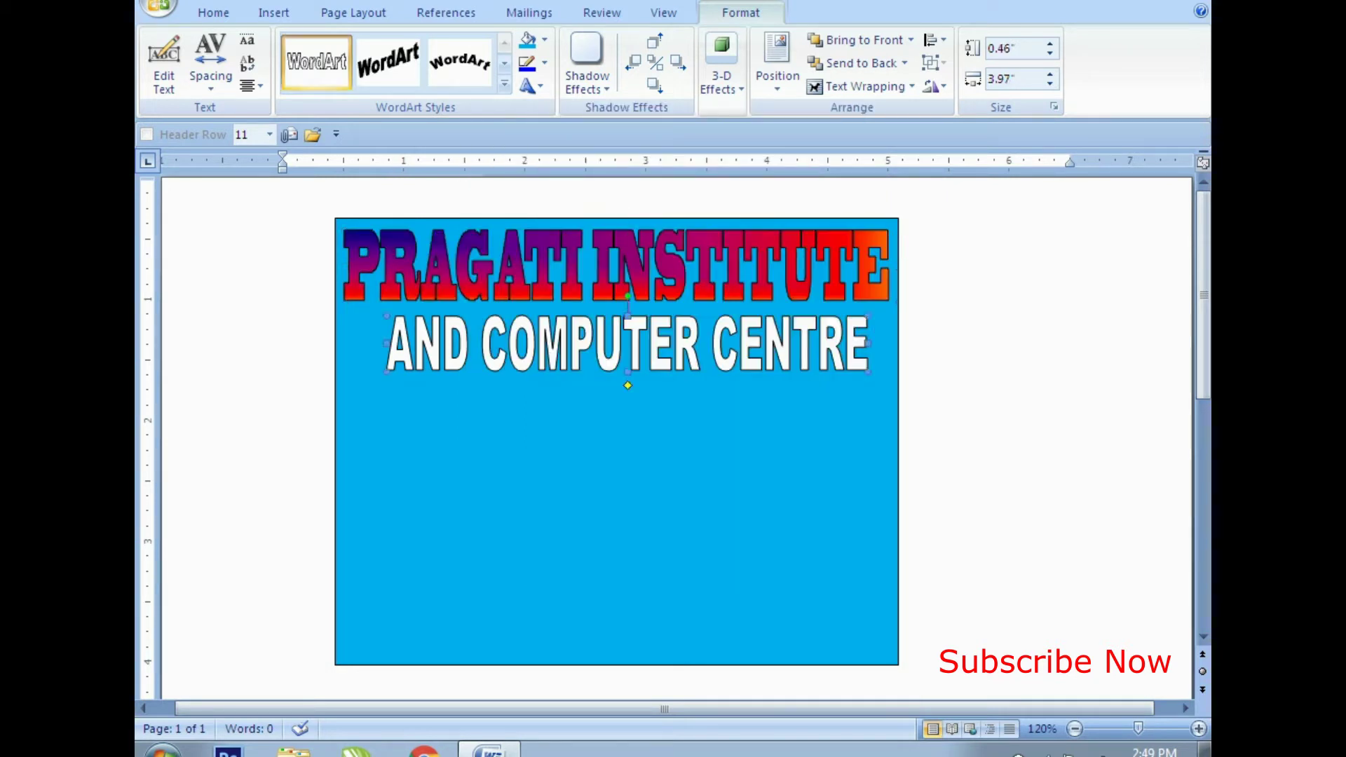
# Give AND COMPUTER CENTRE the Nightfall preset gradient with diagonal-up shading.
pyautogui.click(544, 40)
pyautogui.moveTo(577, 293)
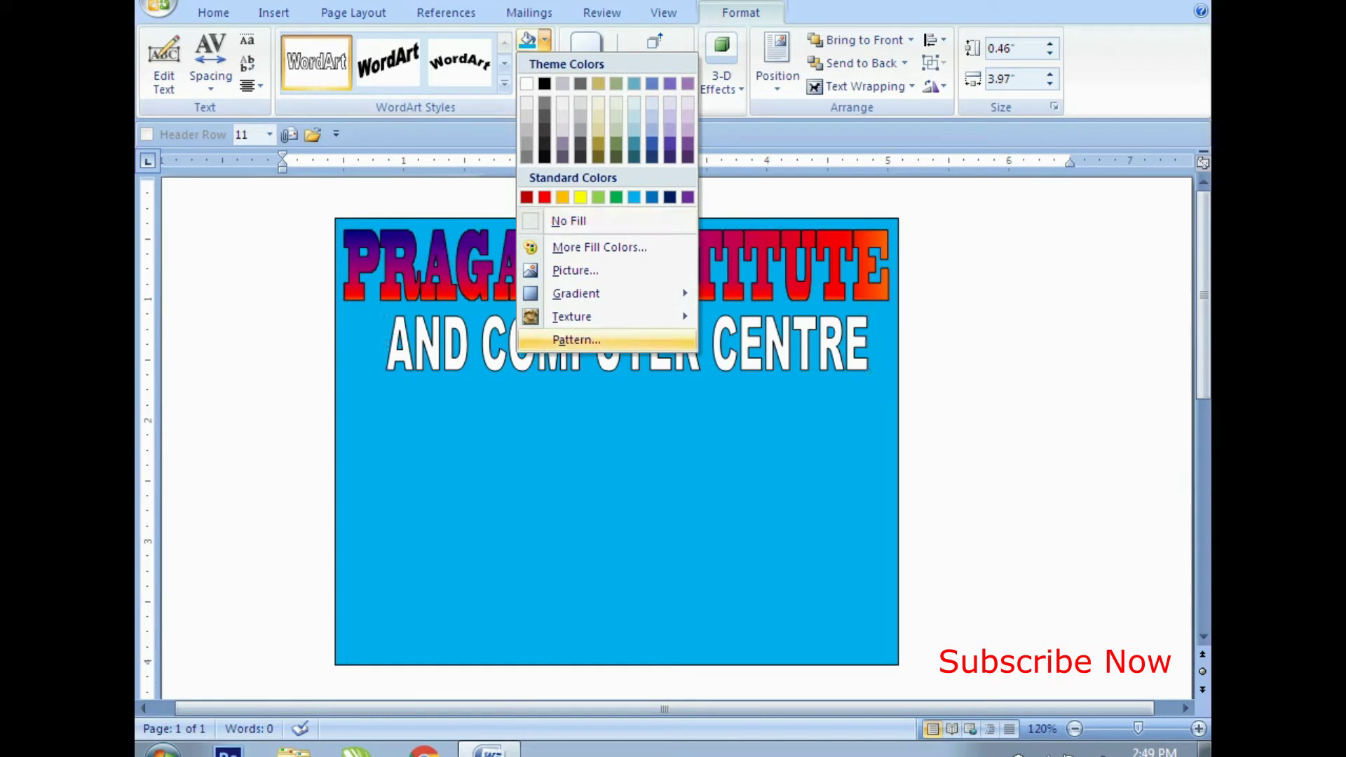
pyautogui.click(780, 714)
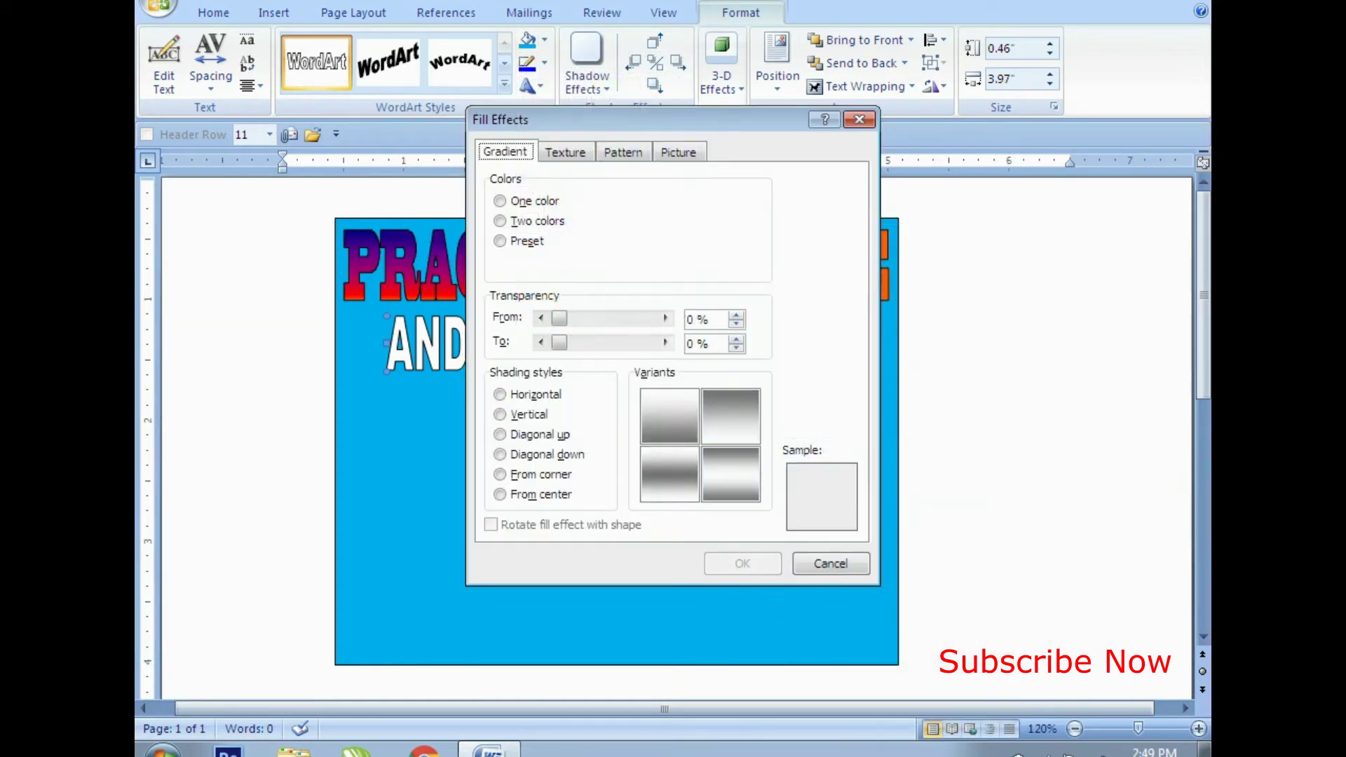
pyautogui.click(500, 241)
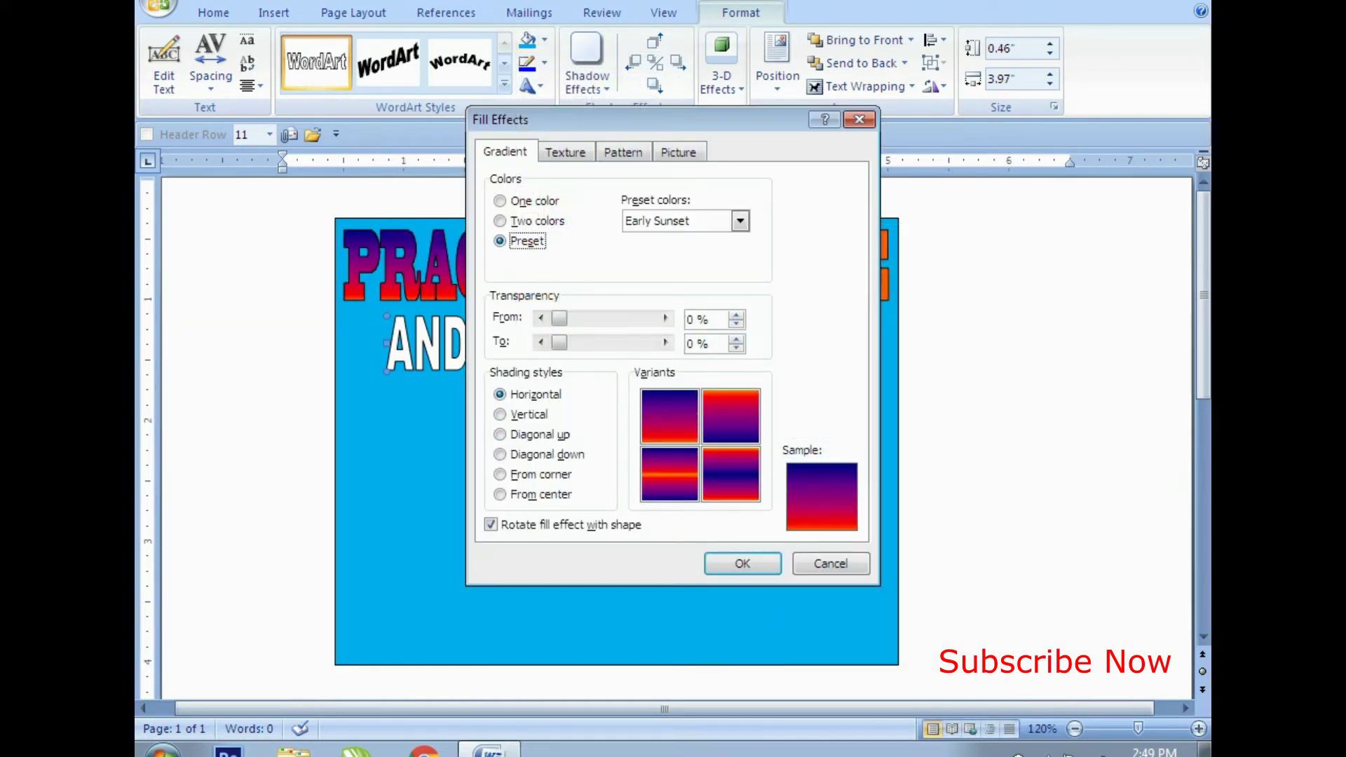
pyautogui.click(740, 221)
pyautogui.click(653, 267)
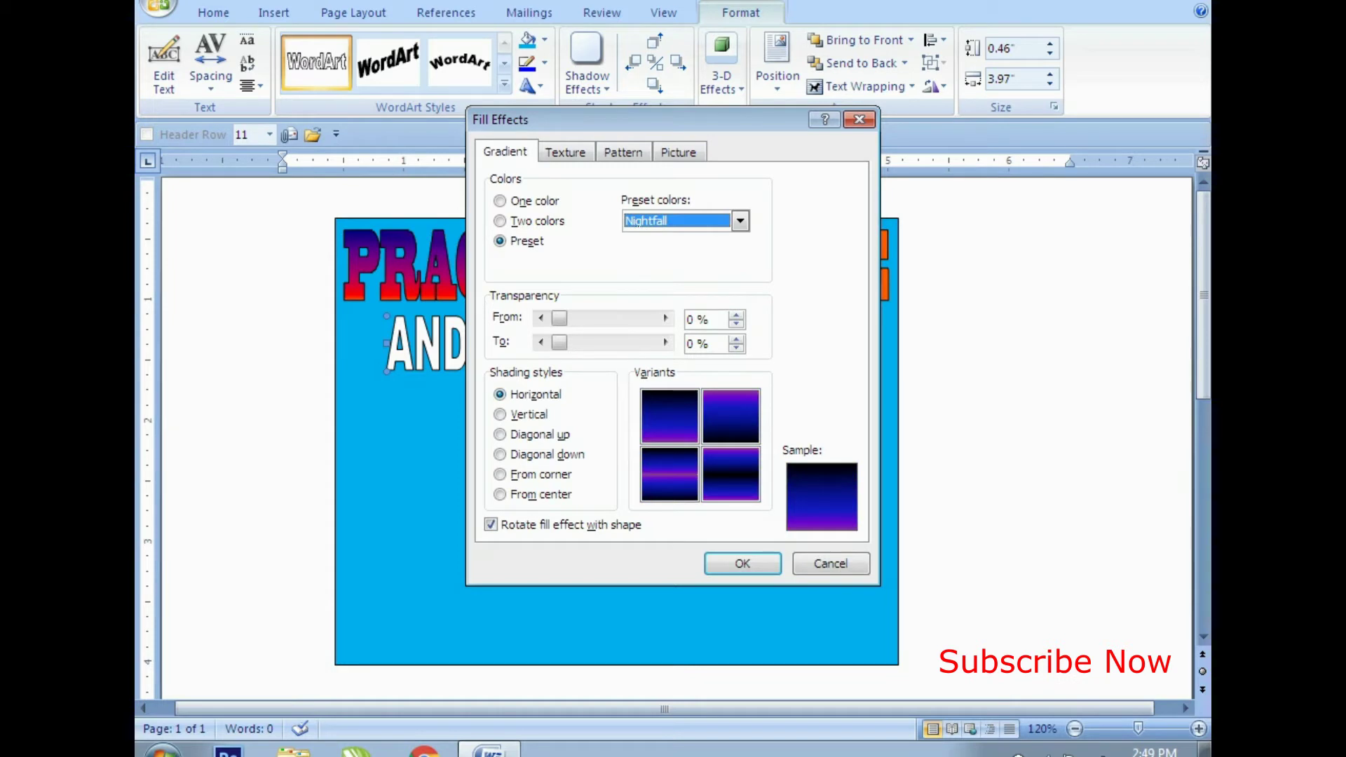
pyautogui.click(740, 221)
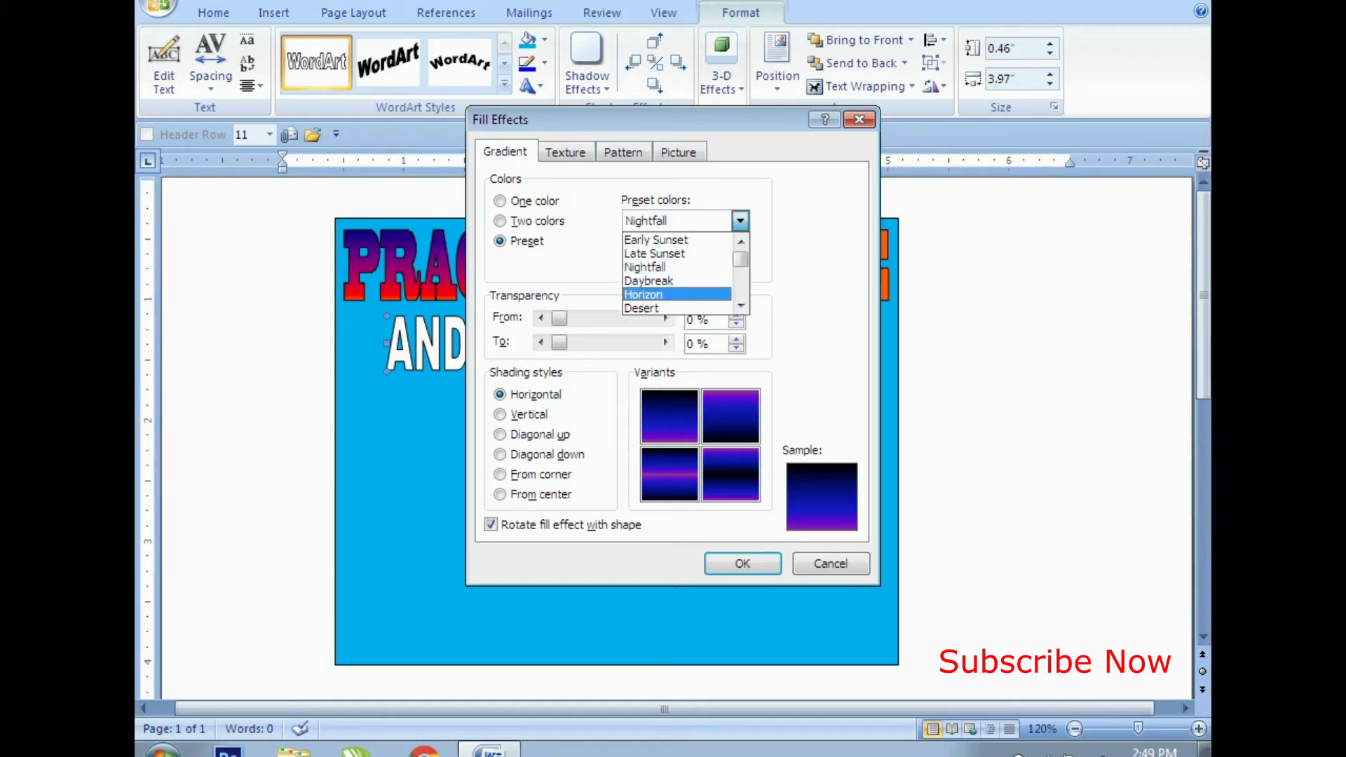
pyautogui.click(648, 280)
pyautogui.click(739, 221)
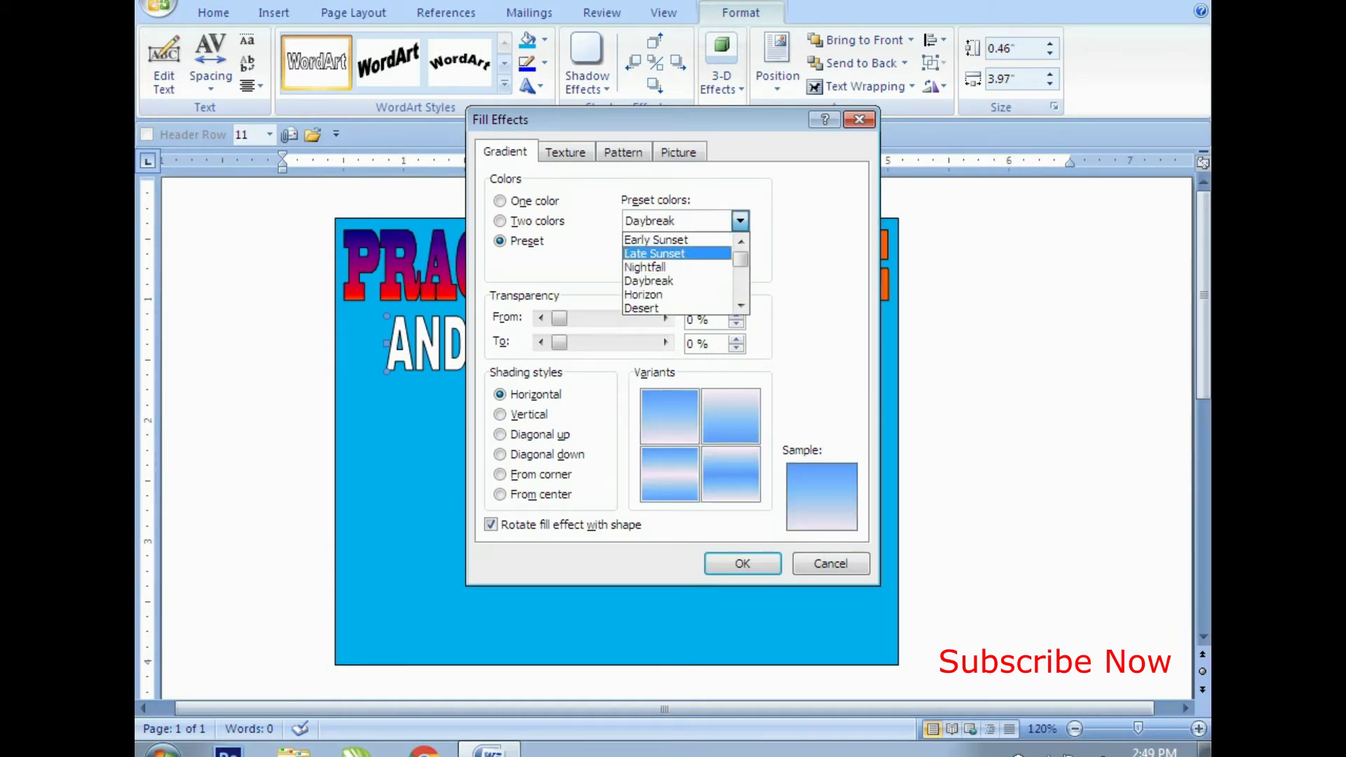
pyautogui.click(645, 267)
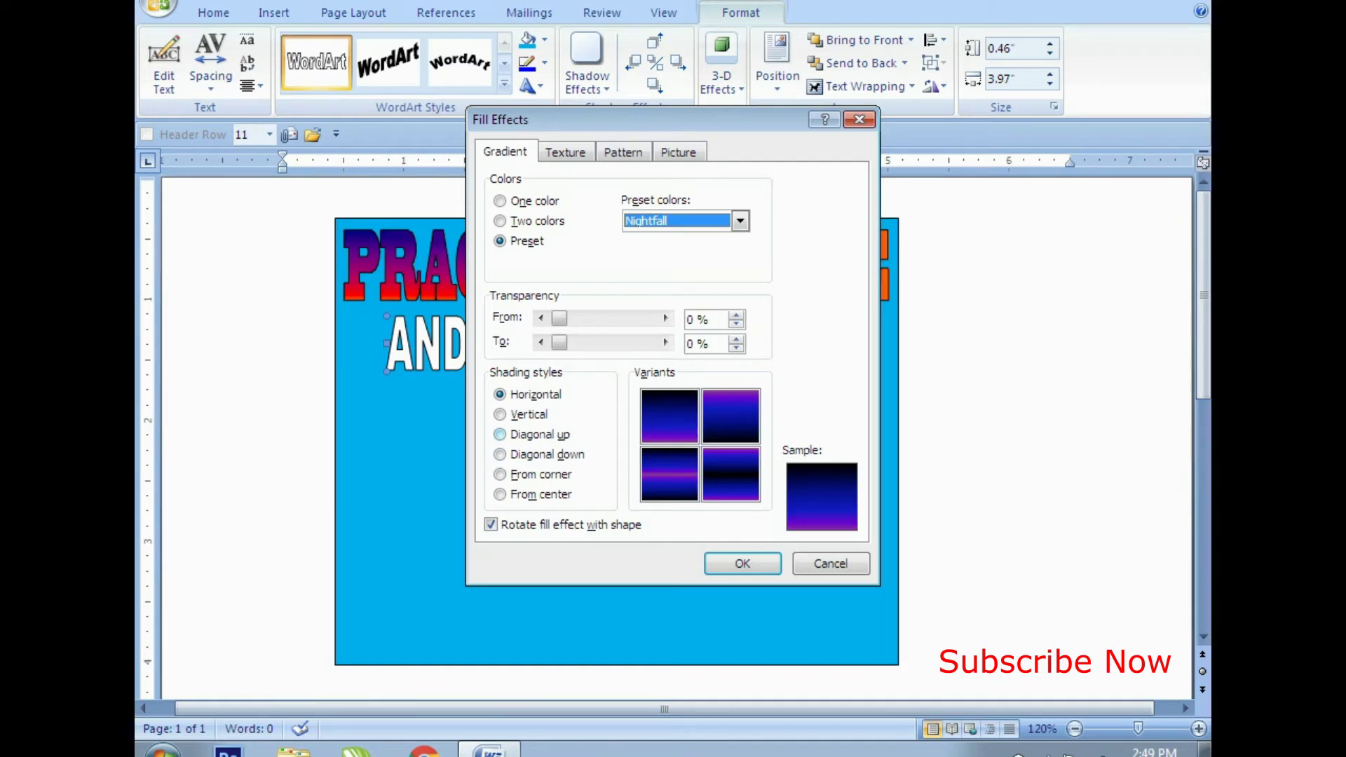
pyautogui.click(500, 434)
pyautogui.click(743, 564)
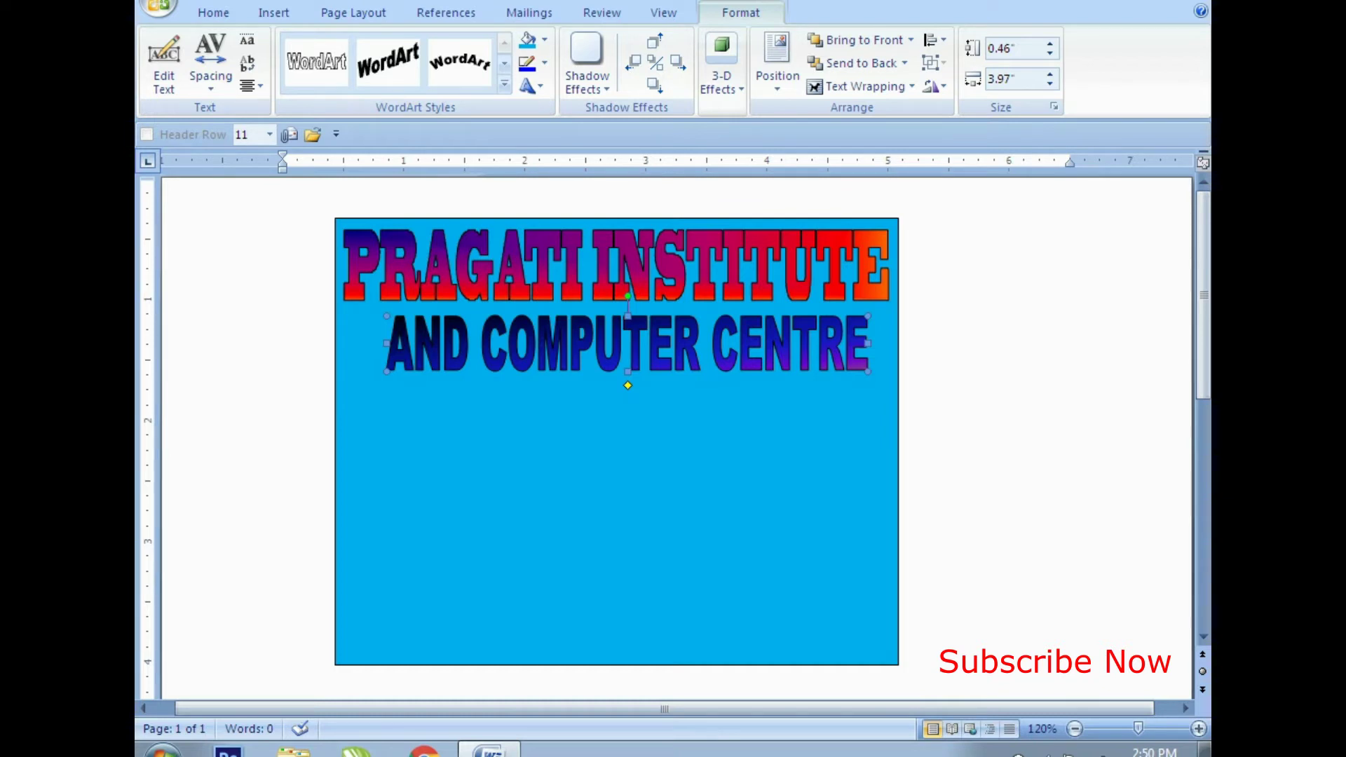
# Stretch AND COMPUTER CENTRE to about 4.51 inches wide, undoing stray height and position changes.
pyautogui.moveTo(868, 343); pyautogui.dragTo(891, 344)
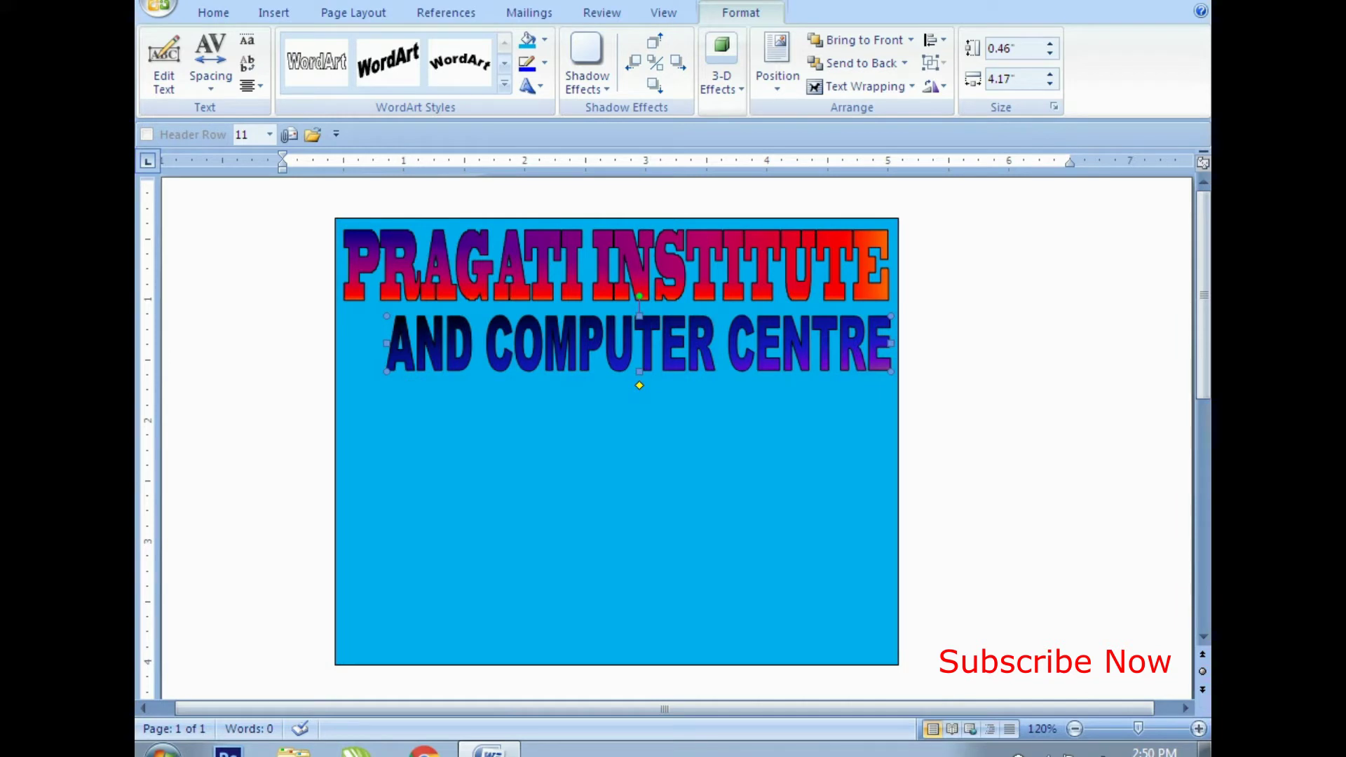
pyautogui.moveTo(387, 344); pyautogui.dragTo(351, 344)
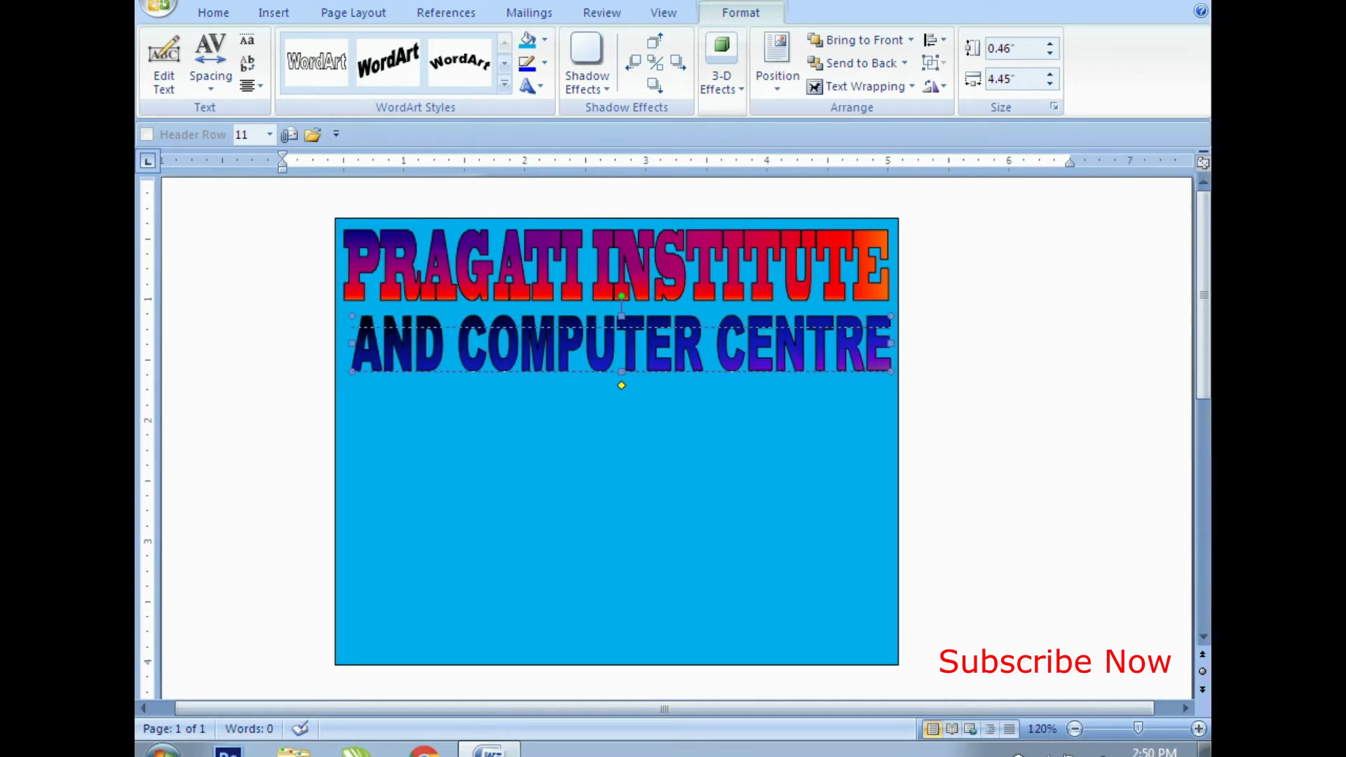
pyautogui.moveTo(621, 315); pyautogui.dragTo(622, 327)
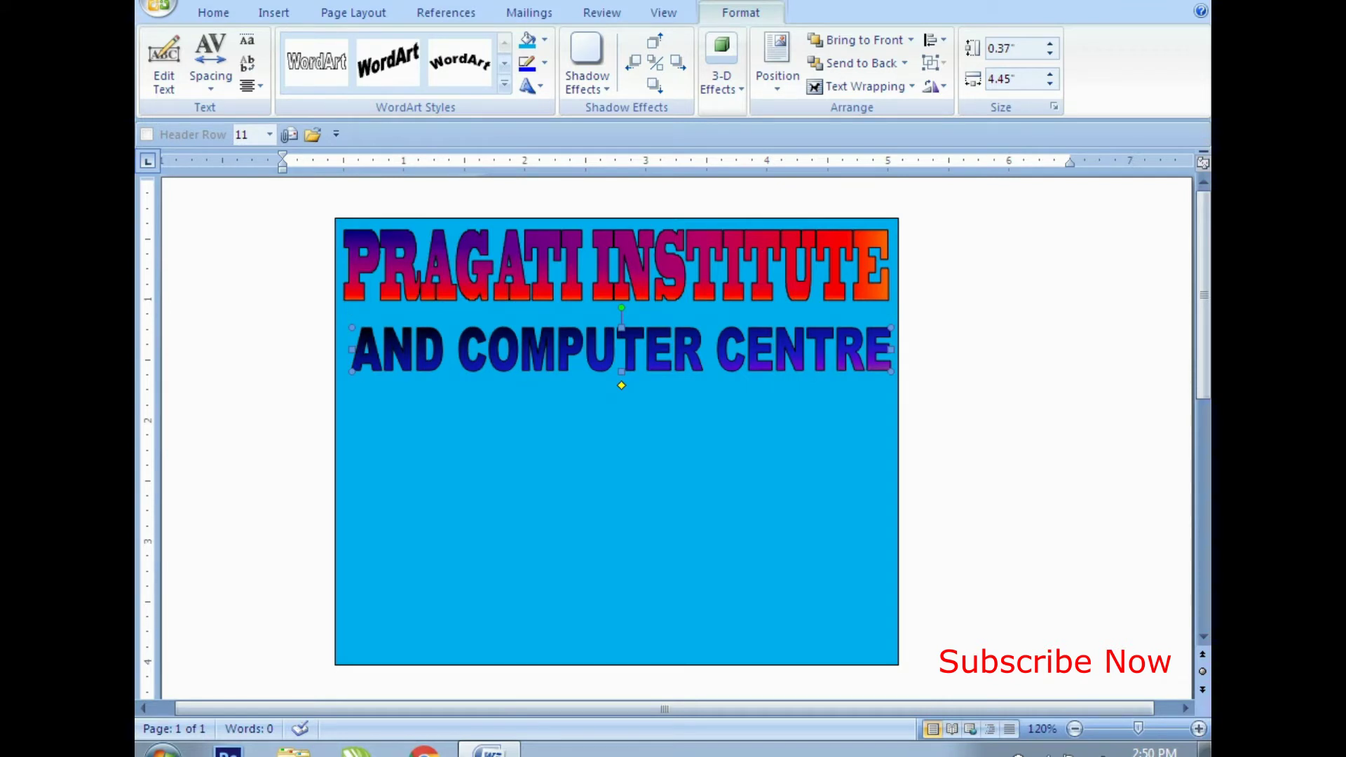
pyautogui.hotkey('ctrl', 'z')
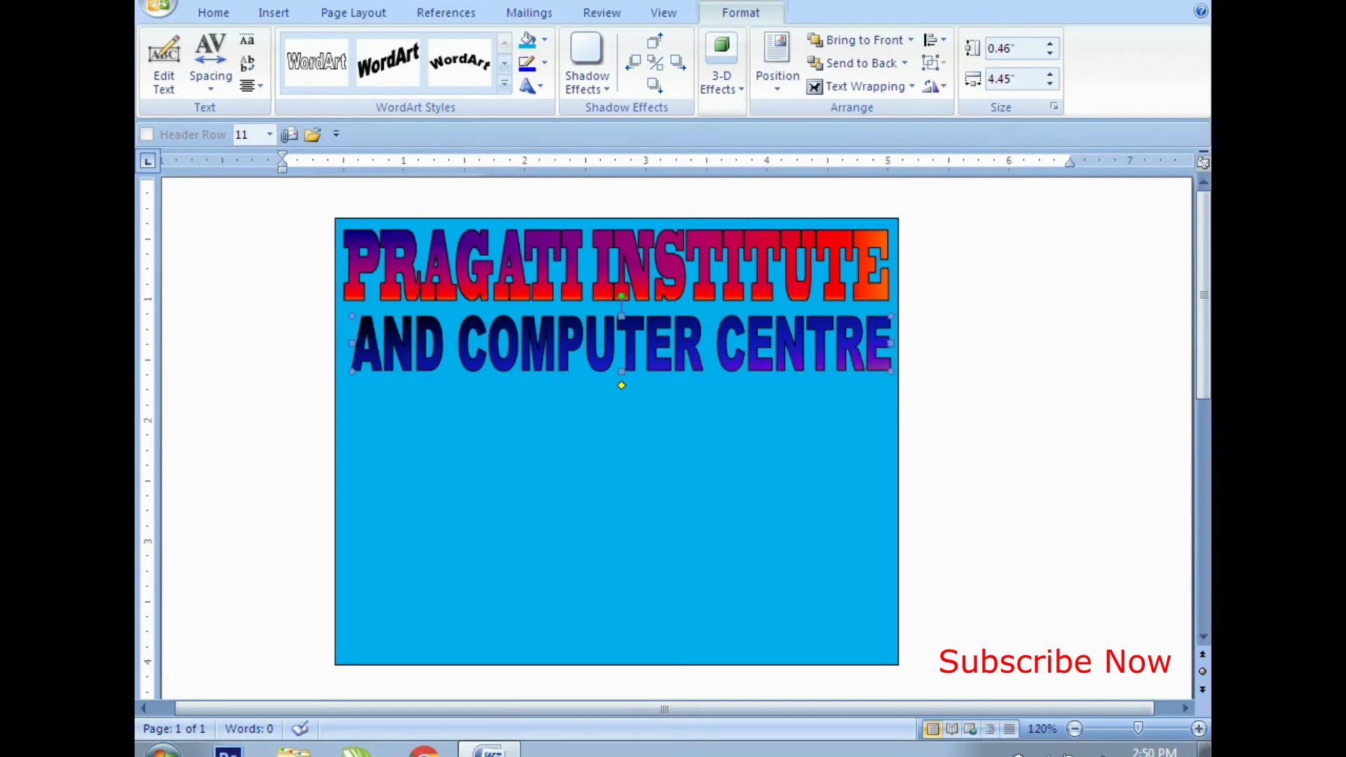
pyautogui.moveTo(621, 344); pyautogui.dragTo(621, 373)
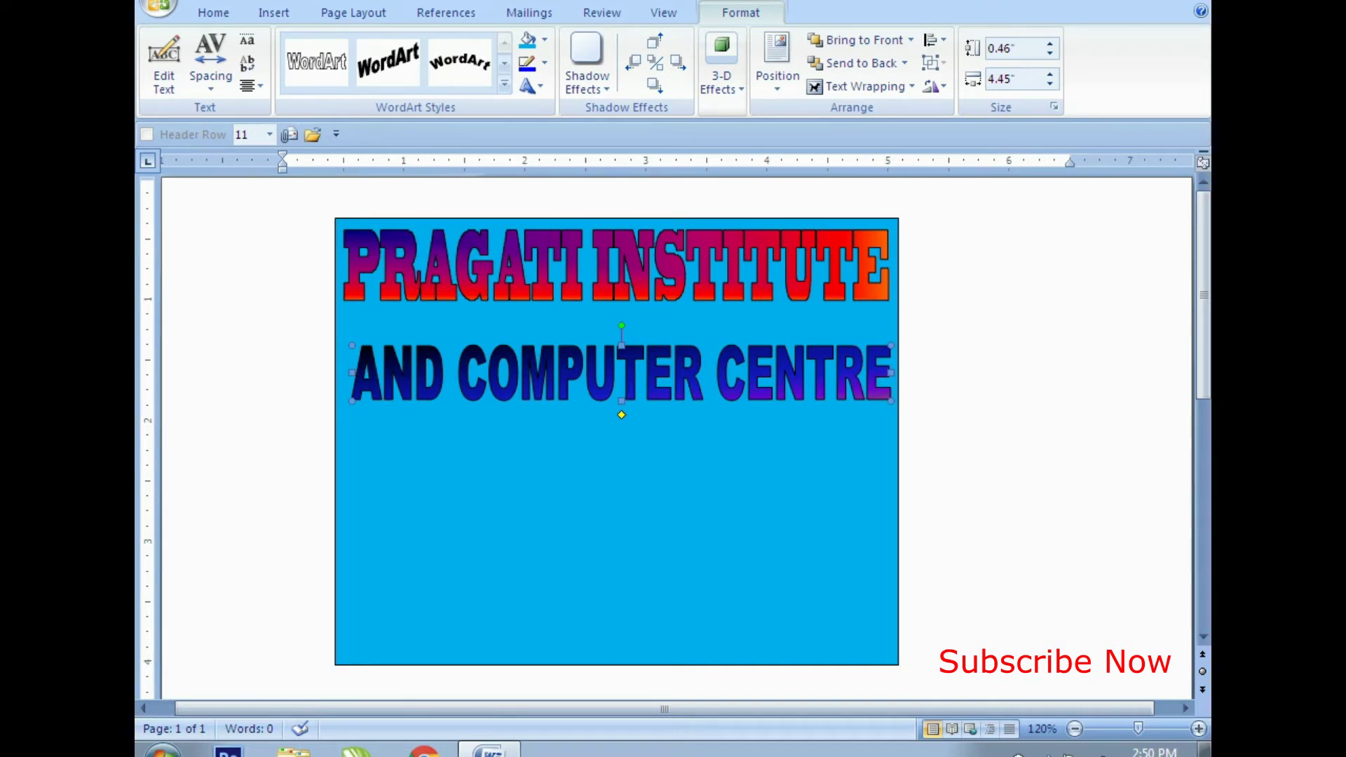
pyautogui.hotkey('ctrl', 's')
pyautogui.press('Escape')
pyautogui.hotkey('ctrl', 'z')
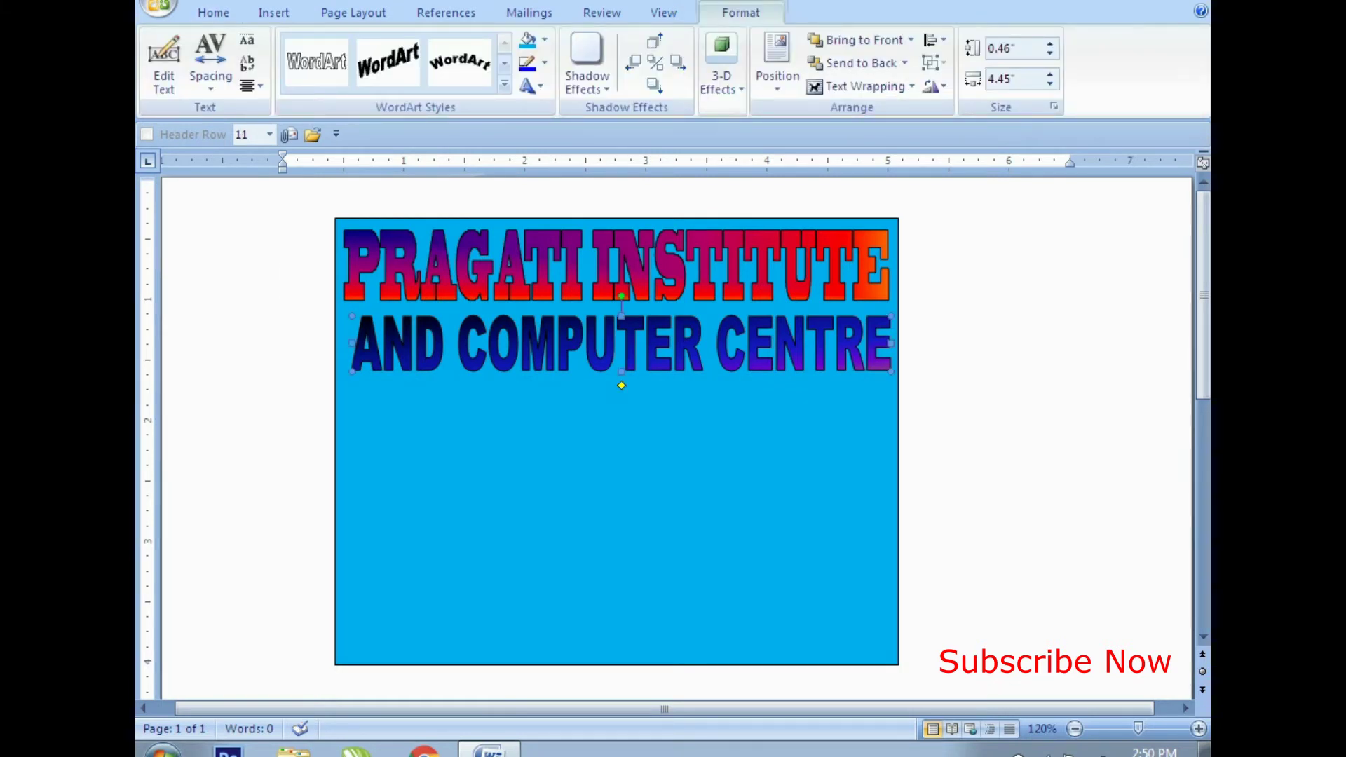
pyautogui.hotkey('ctrl', 'z')
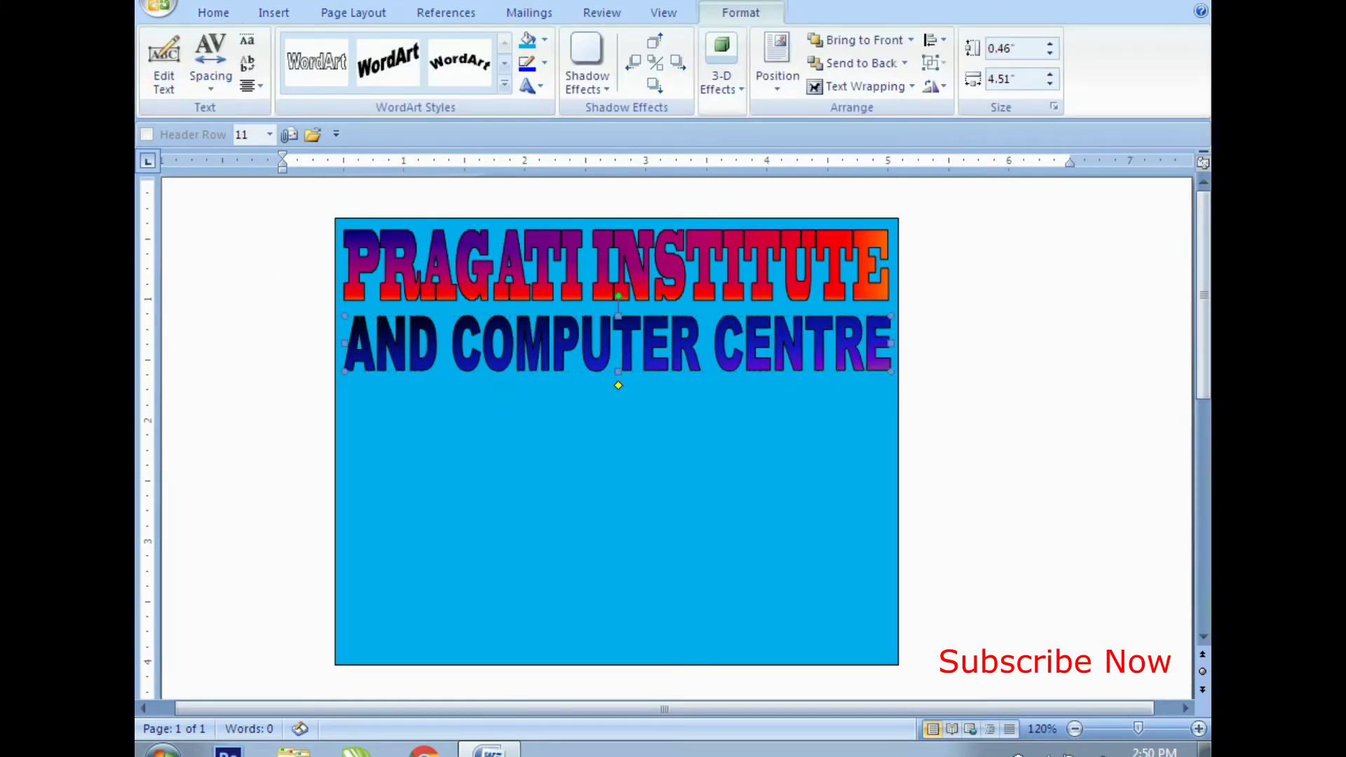
pyautogui.click(284, 279)
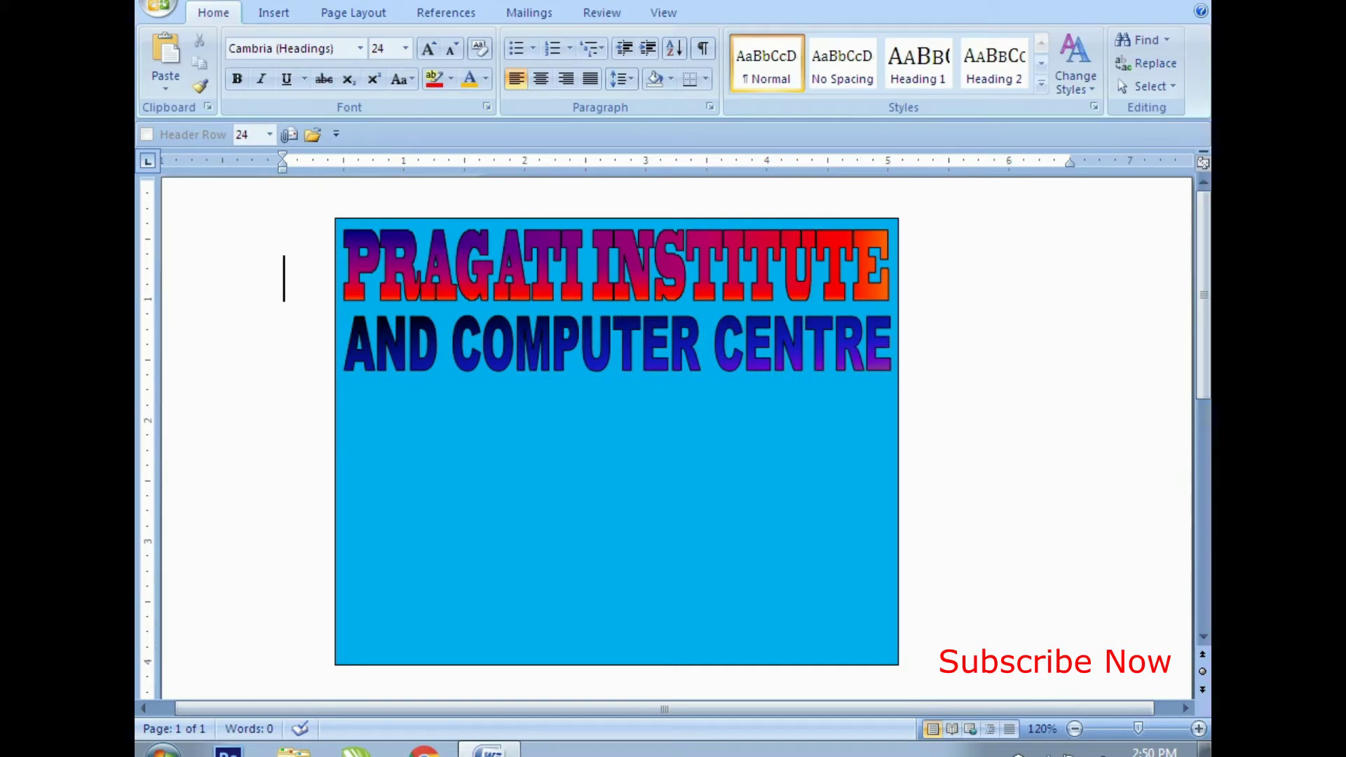
# Draw an oval below the AND COMPUTER CENTRE heading.
pyautogui.click(274, 11)
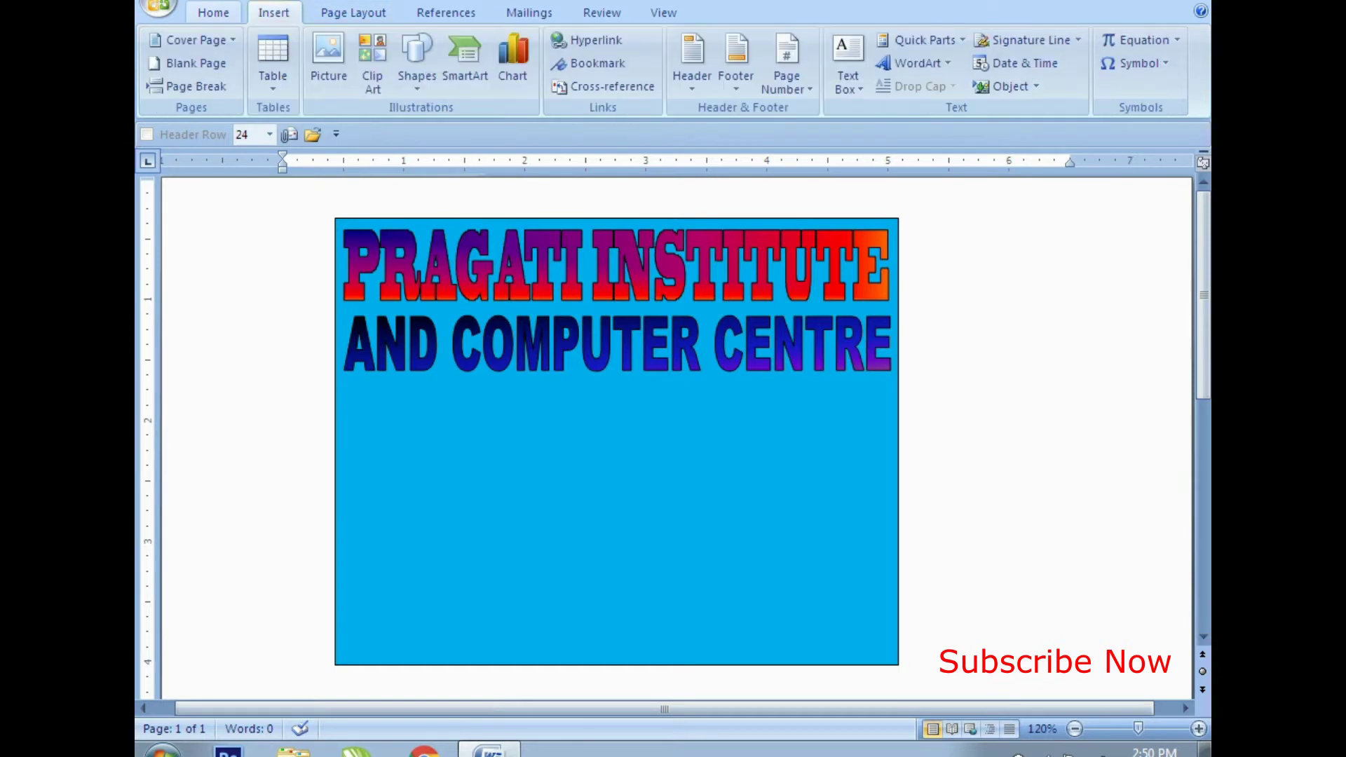
pyautogui.click(418, 59)
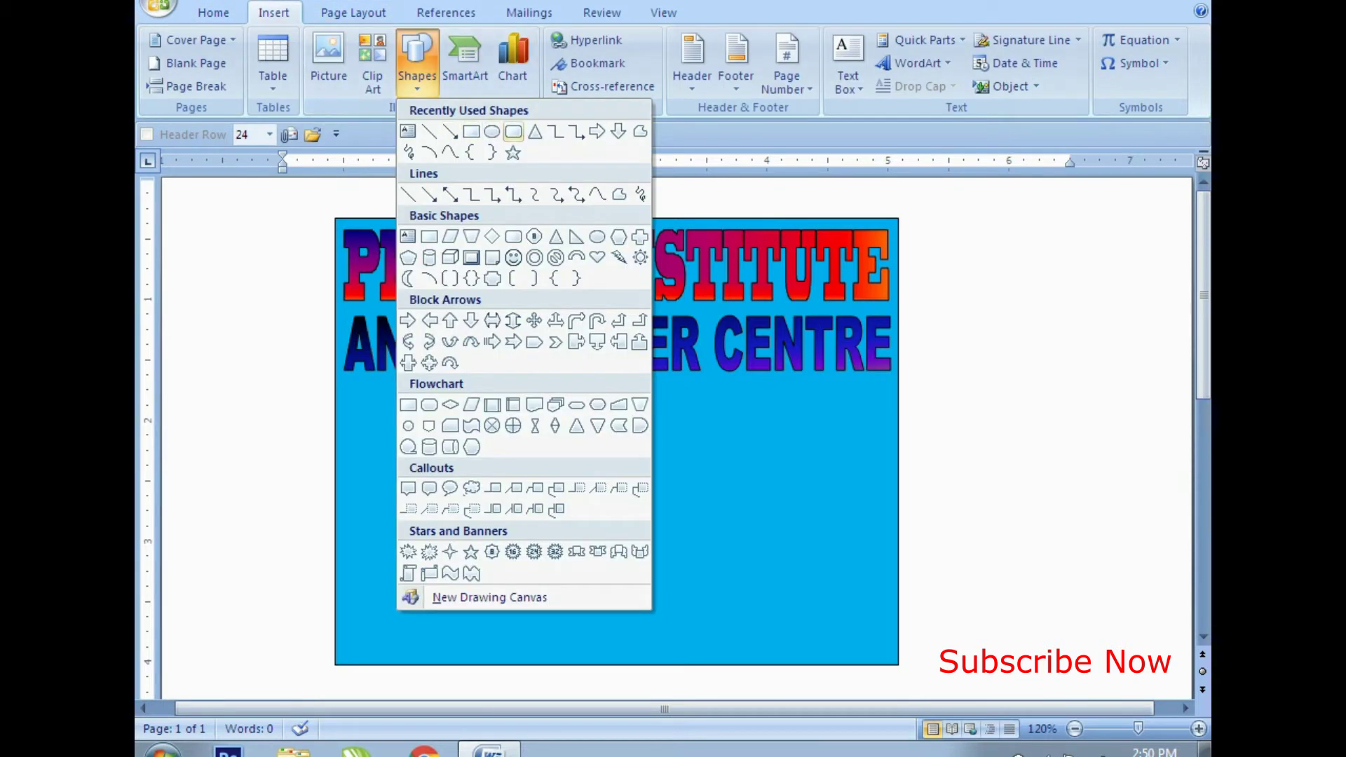
pyautogui.click(491, 132)
pyautogui.moveTo(460, 397)
pyautogui.mouseDown()
pyautogui.moveTo(644, 438)
pyautogui.moveTo(779, 443)
pyautogui.mouseUp()
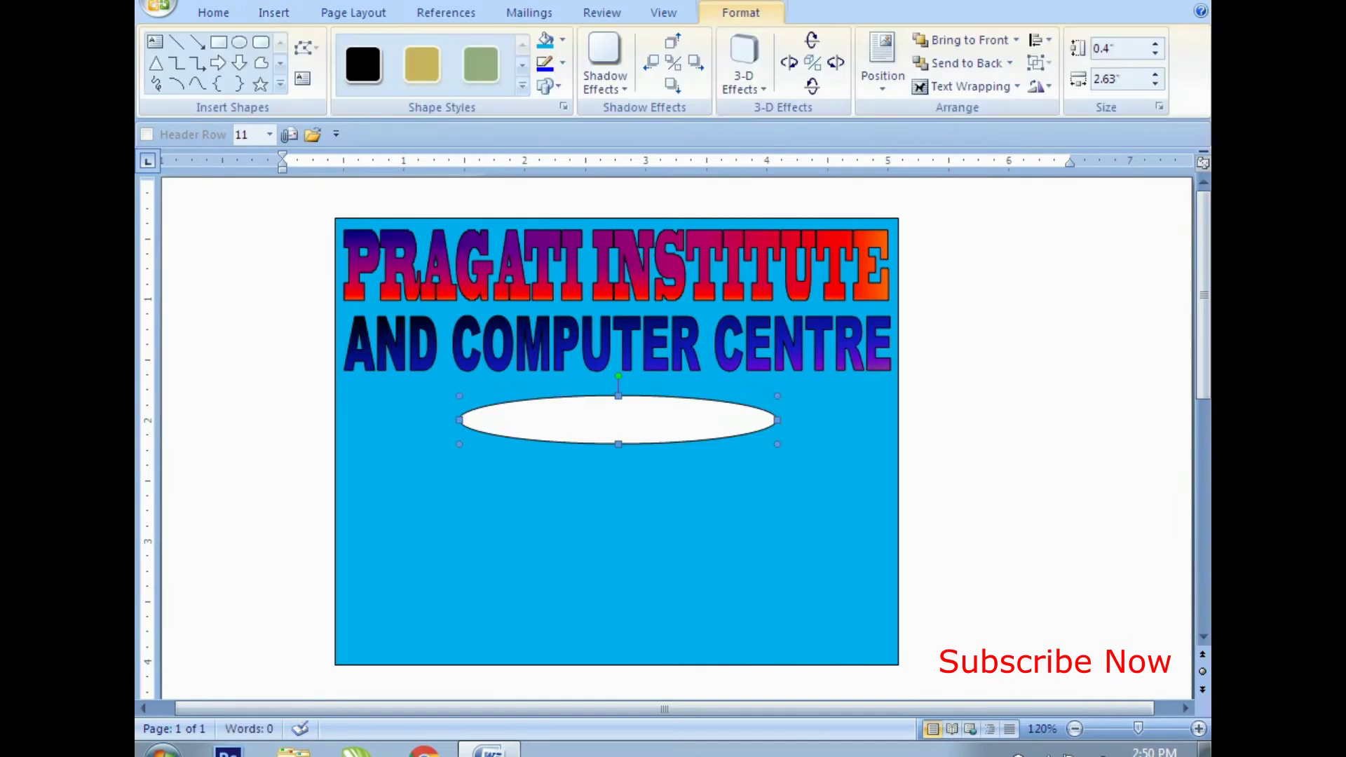
# Fill the oval with the Early Sunset preset gradient using vertical shading.
pyautogui.click(563, 40)
pyautogui.moveTo(595, 293)
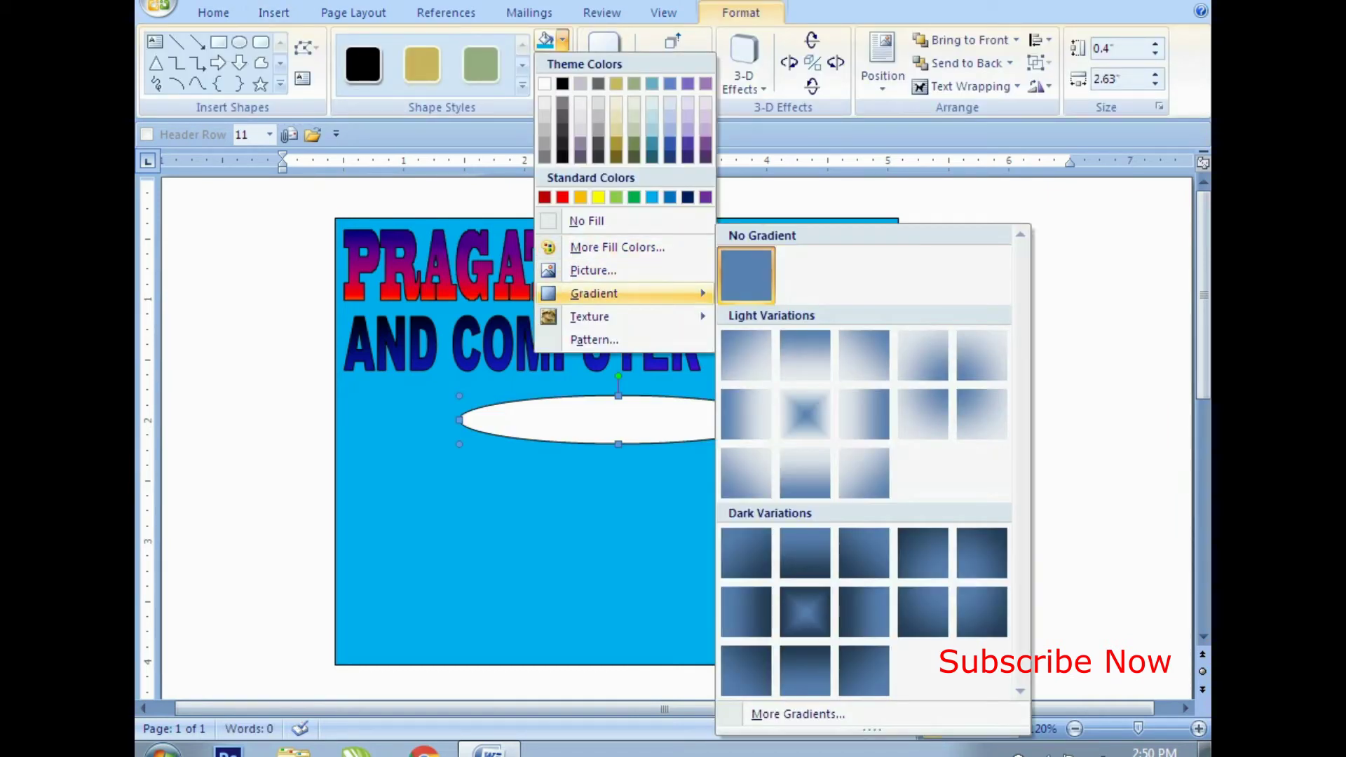
pyautogui.click(798, 714)
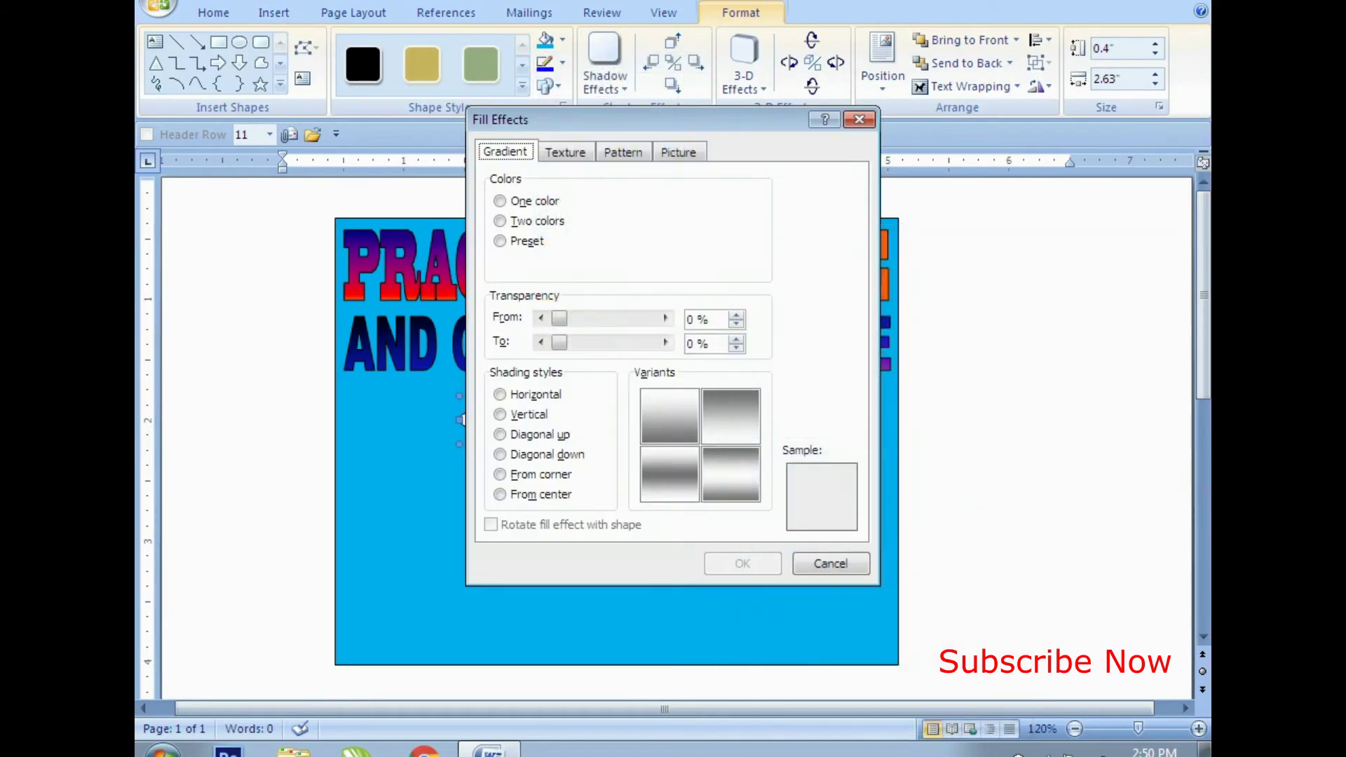
pyautogui.click(500, 241)
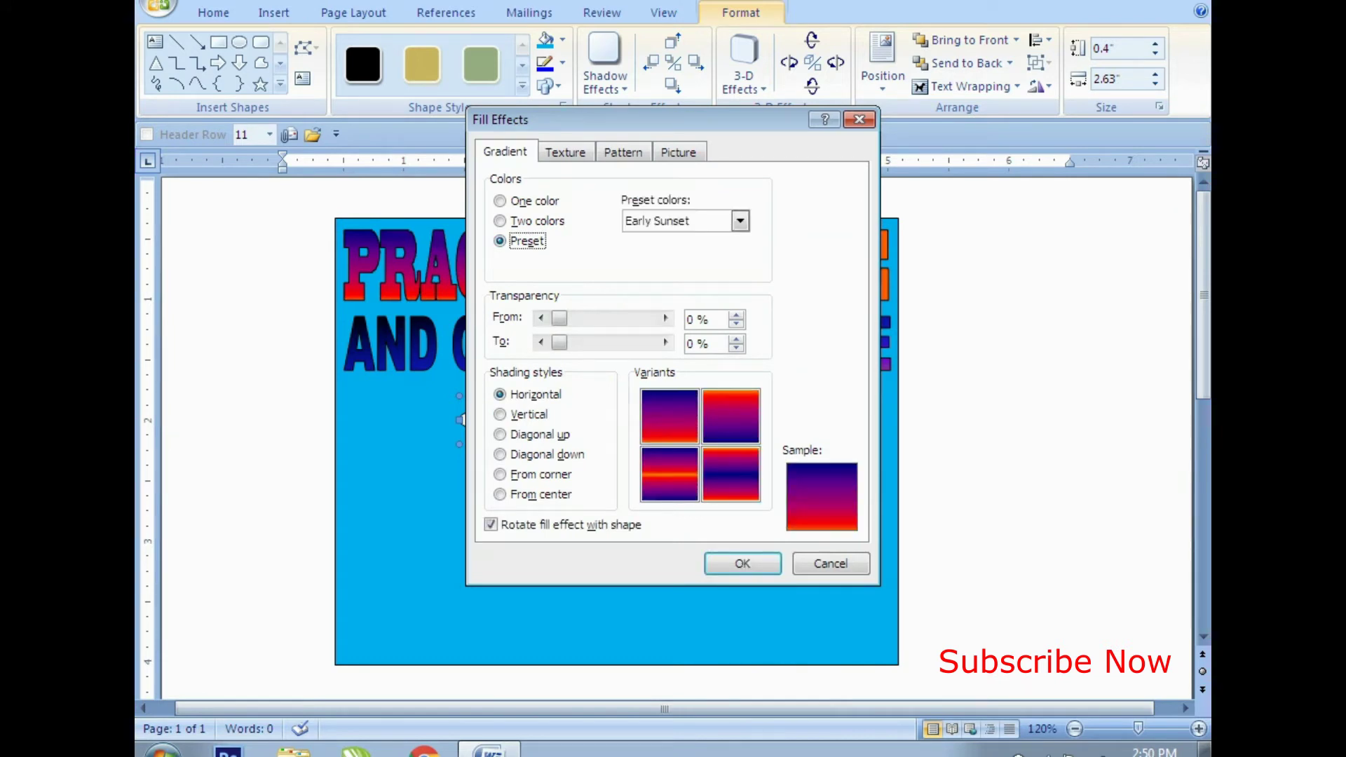
pyautogui.click(740, 221)
pyautogui.click(656, 239)
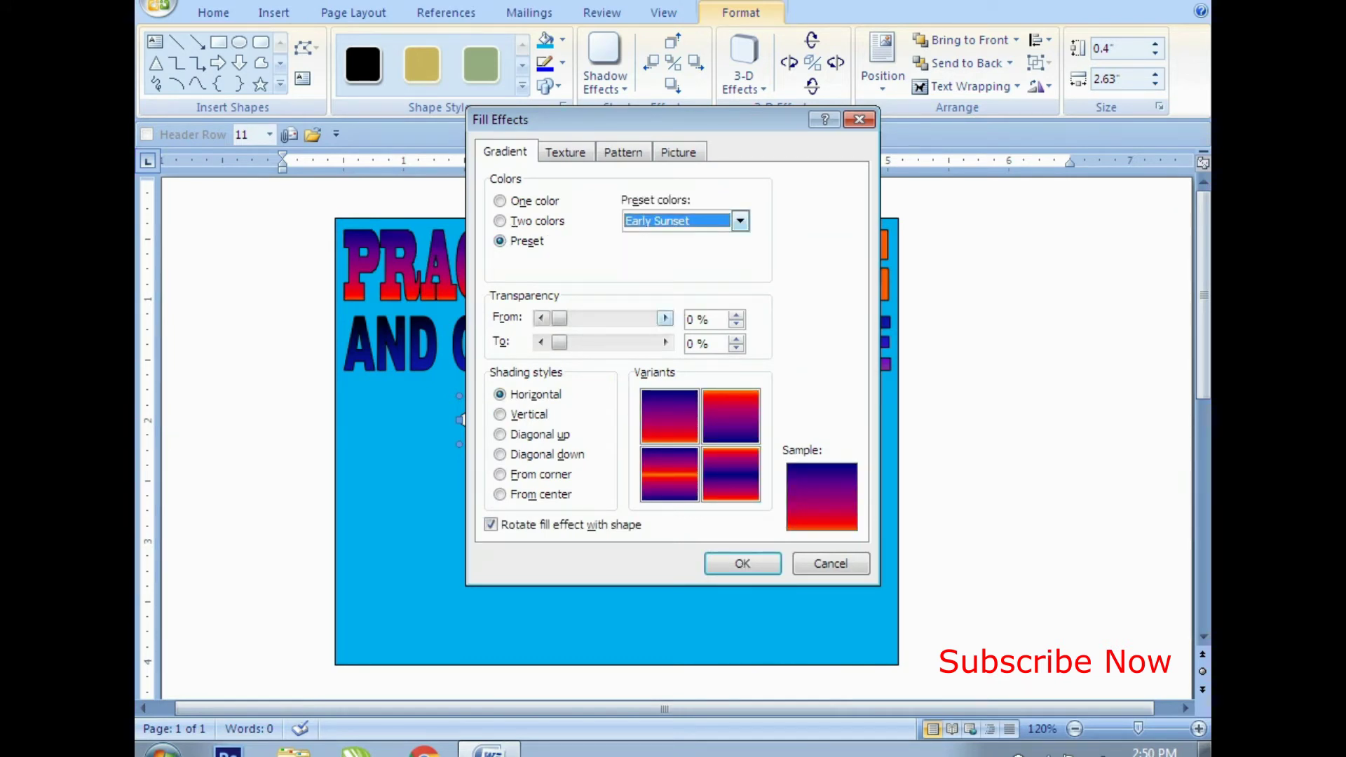
pyautogui.click(500, 415)
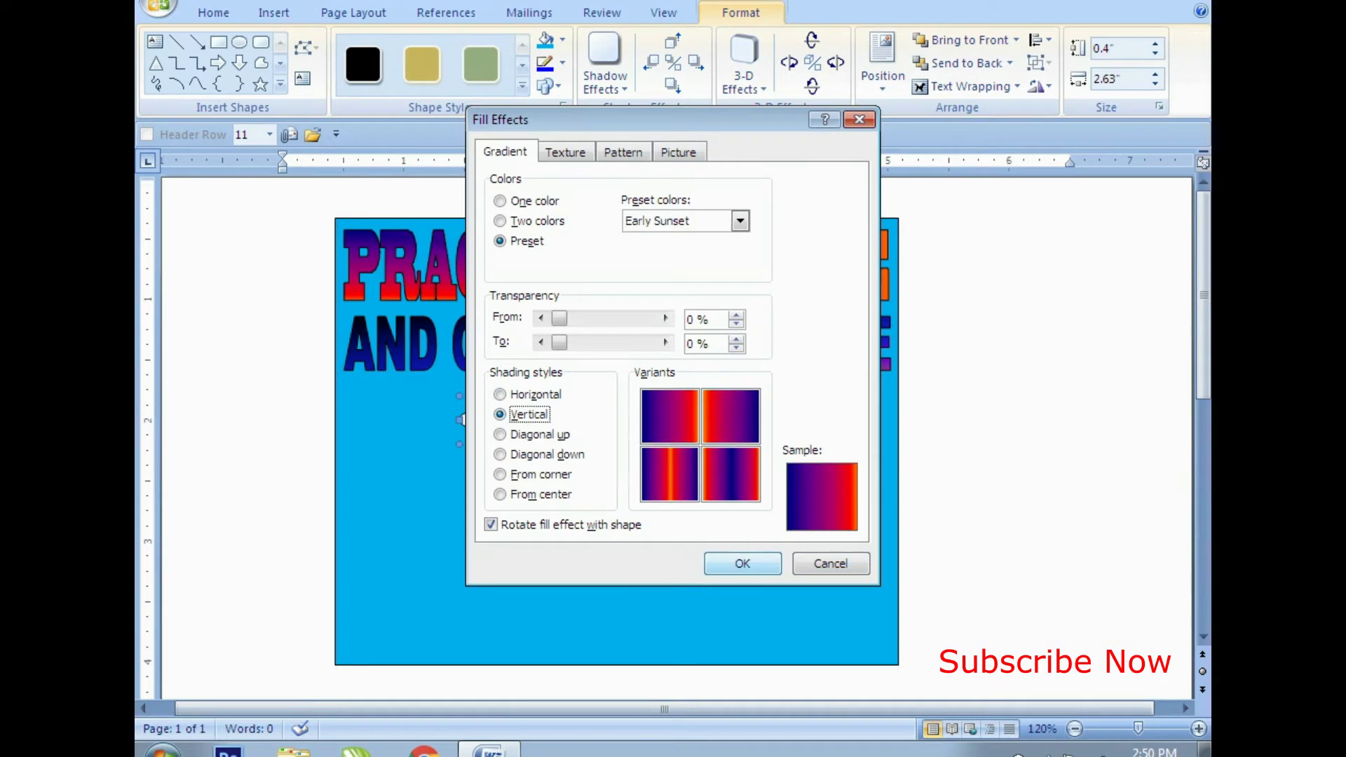
pyautogui.click(742, 563)
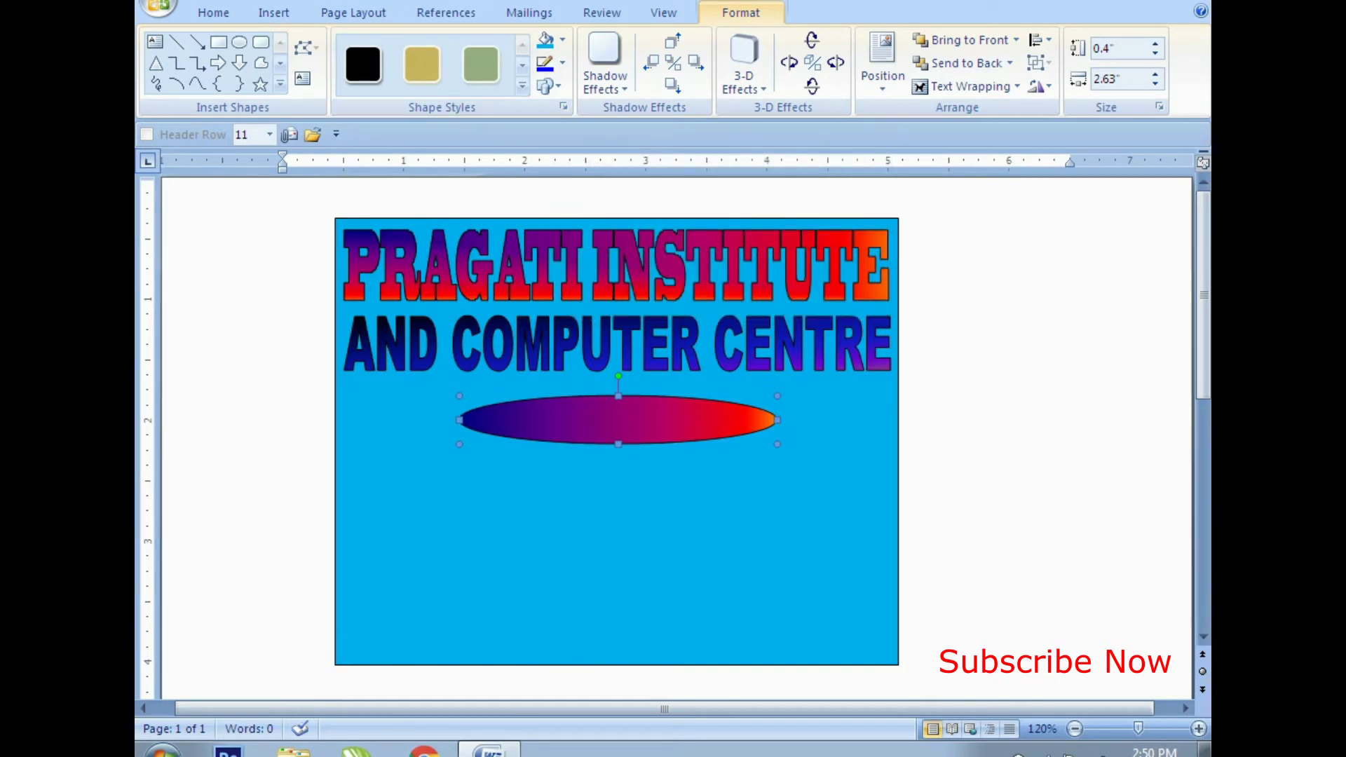
pyautogui.click(294, 290)
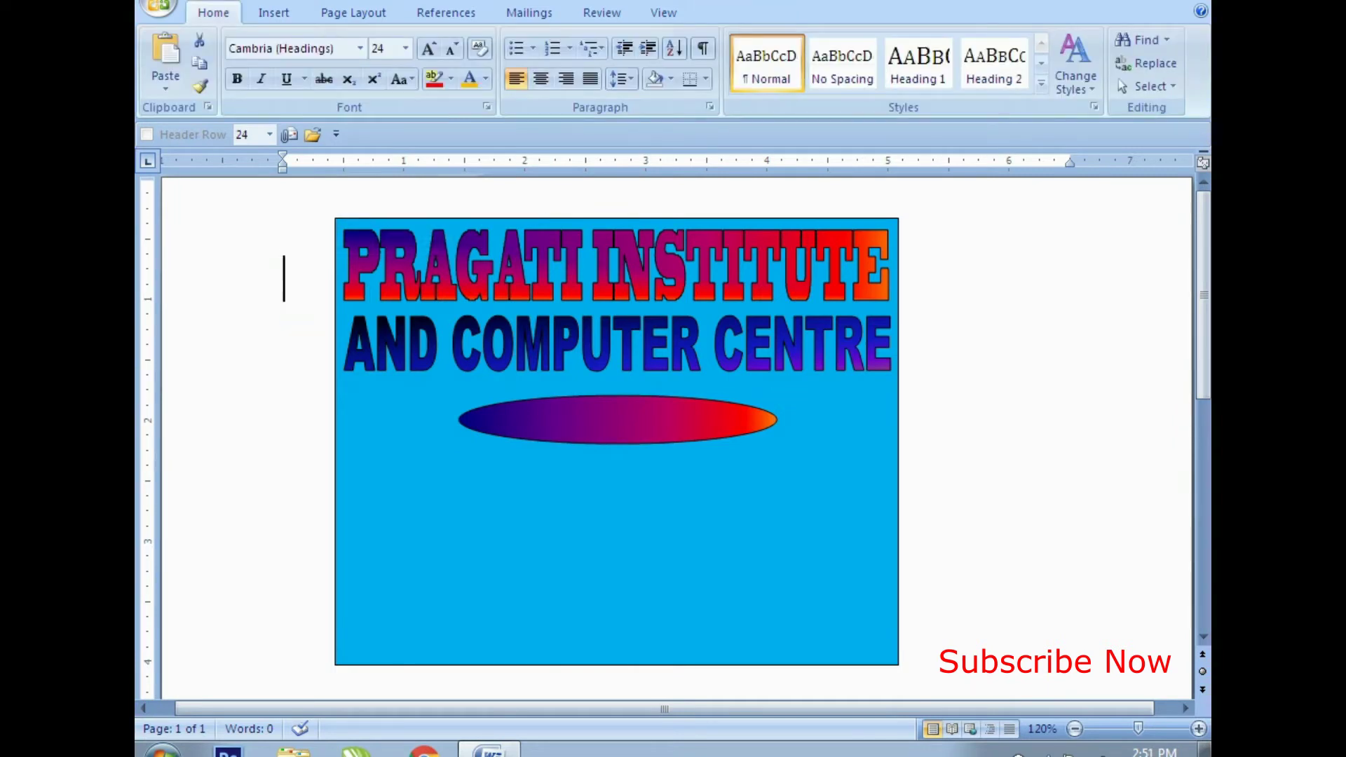
pyautogui.click(274, 13)
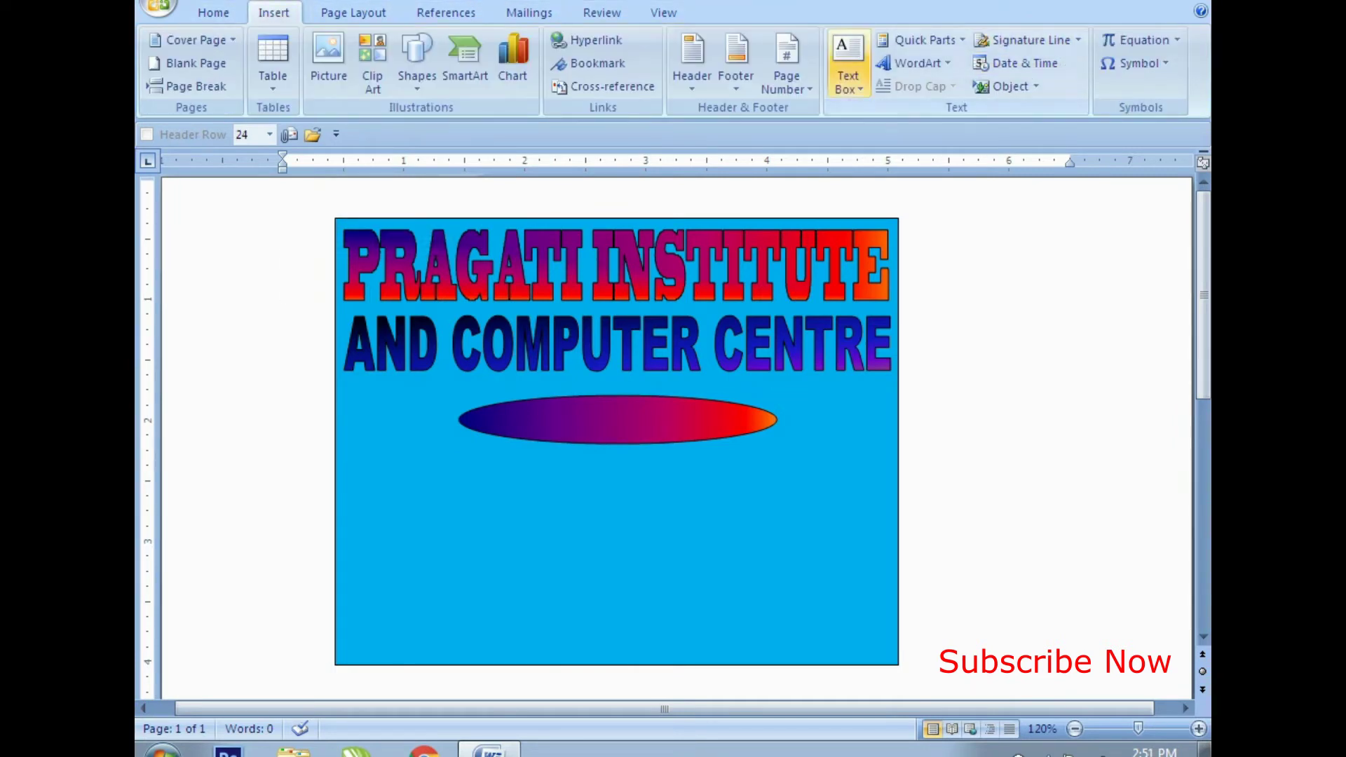
pyautogui.click(915, 63)
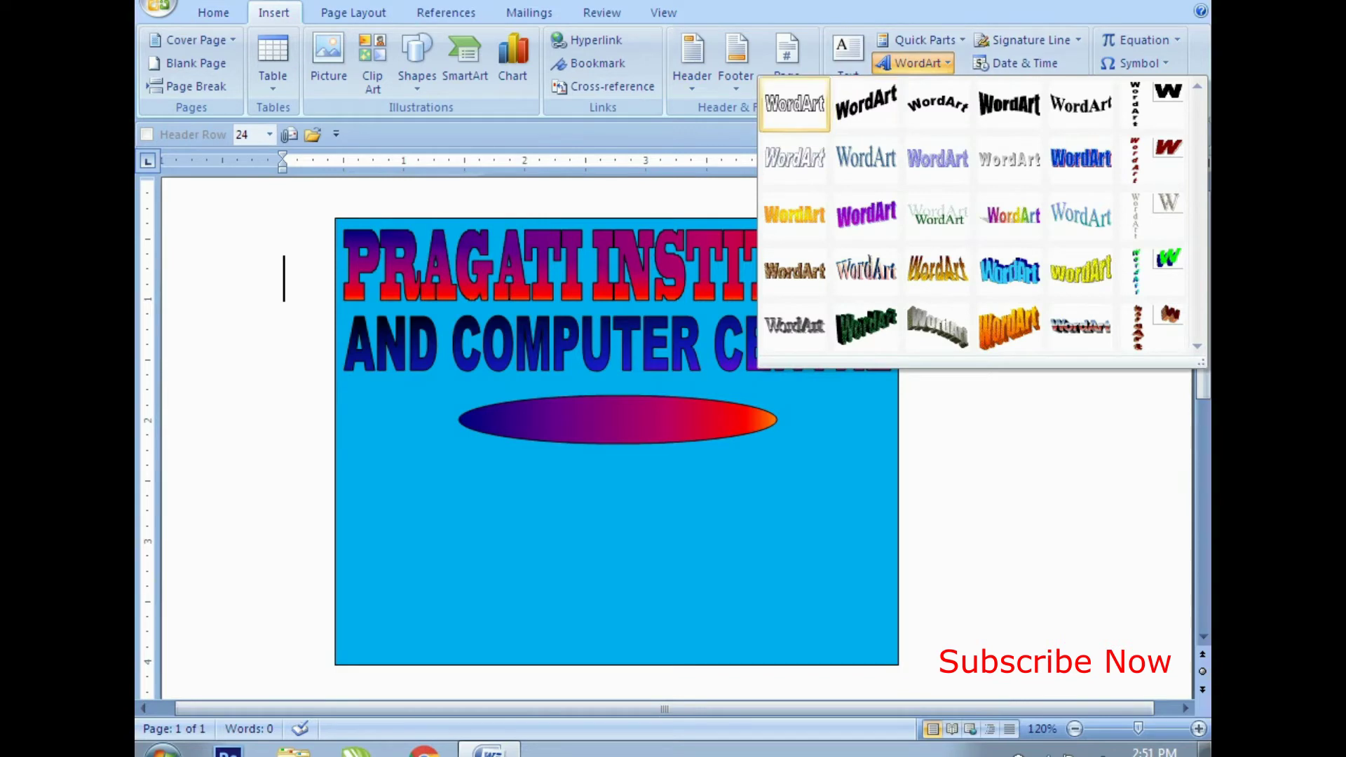
# Insert 'Our Courses' as WordArt and set it to float in front of text.
pyautogui.click(866, 104)
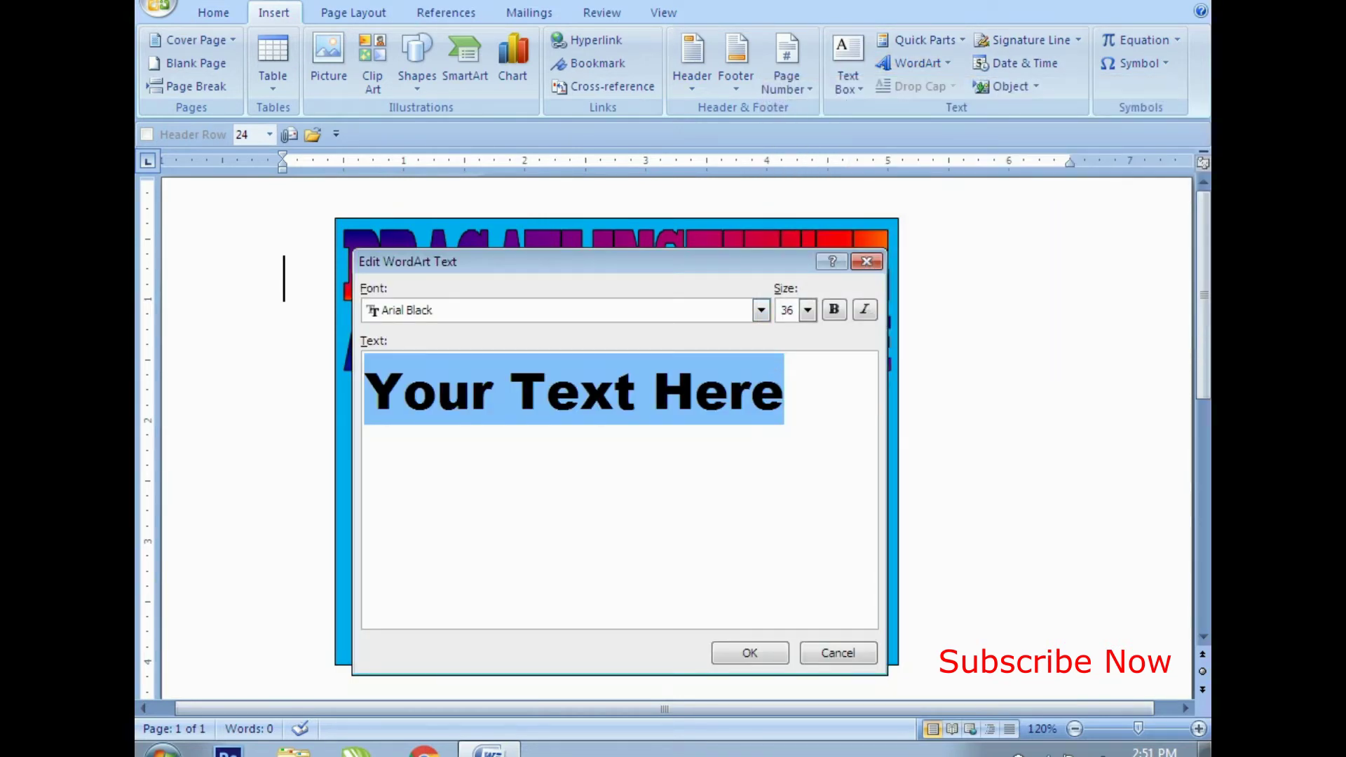
pyautogui.write('Our ')
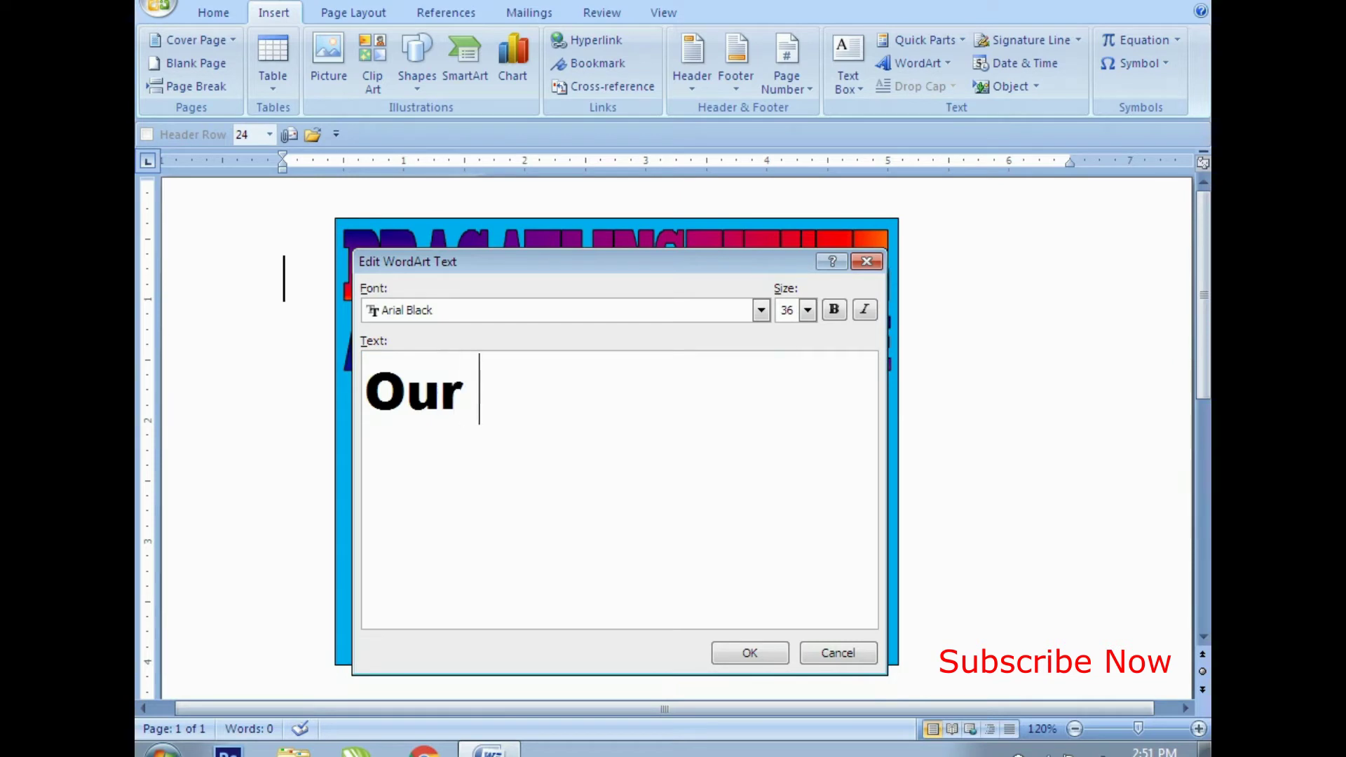
pyautogui.write('Cour')
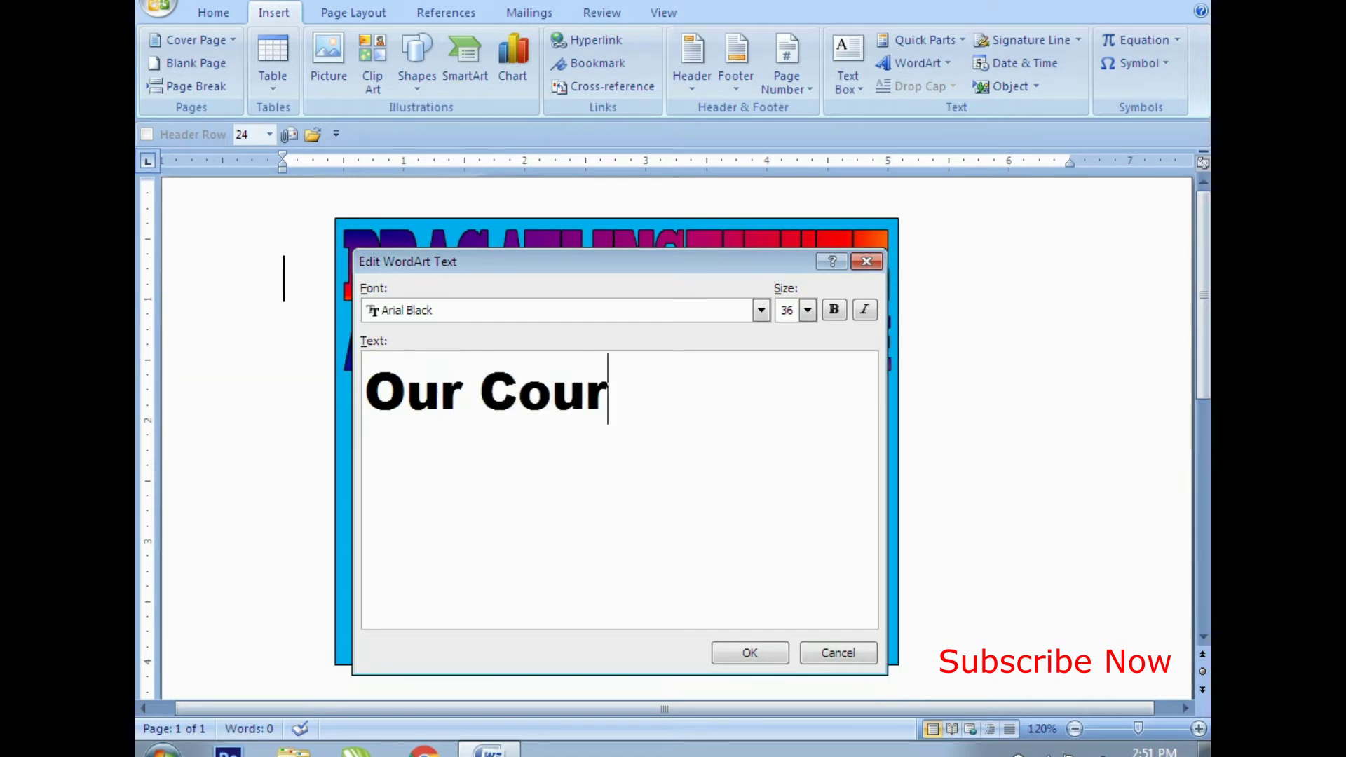
pyautogui.write('ses')
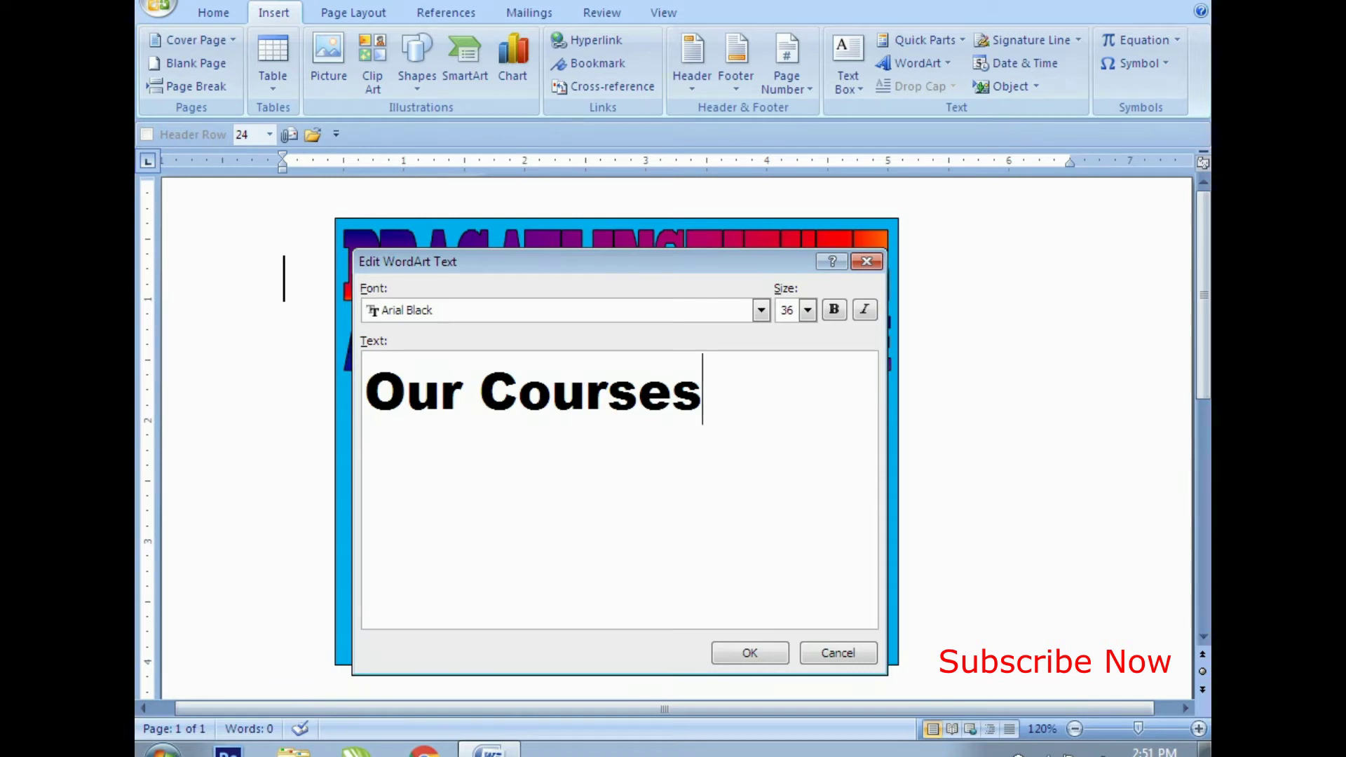
pyautogui.click(751, 653)
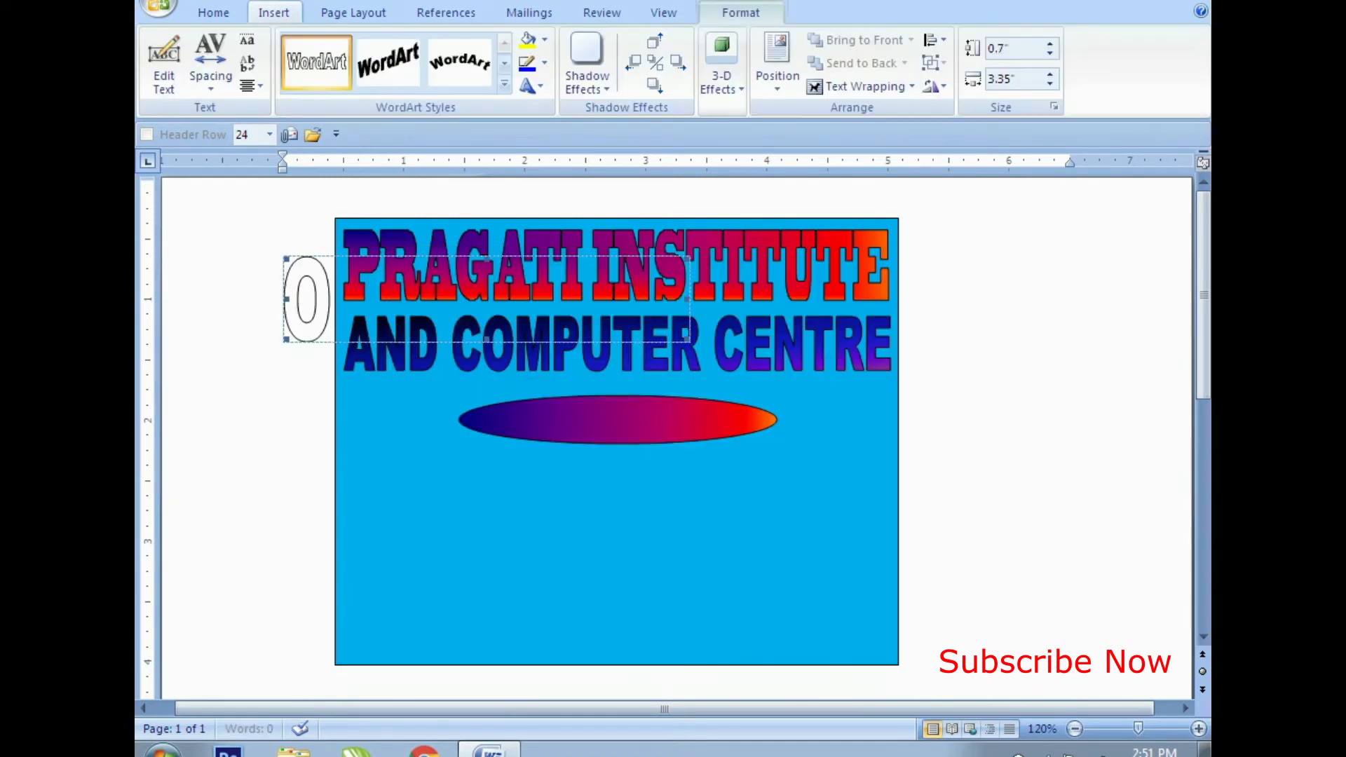
pyautogui.click(866, 86)
pyautogui.click(881, 206)
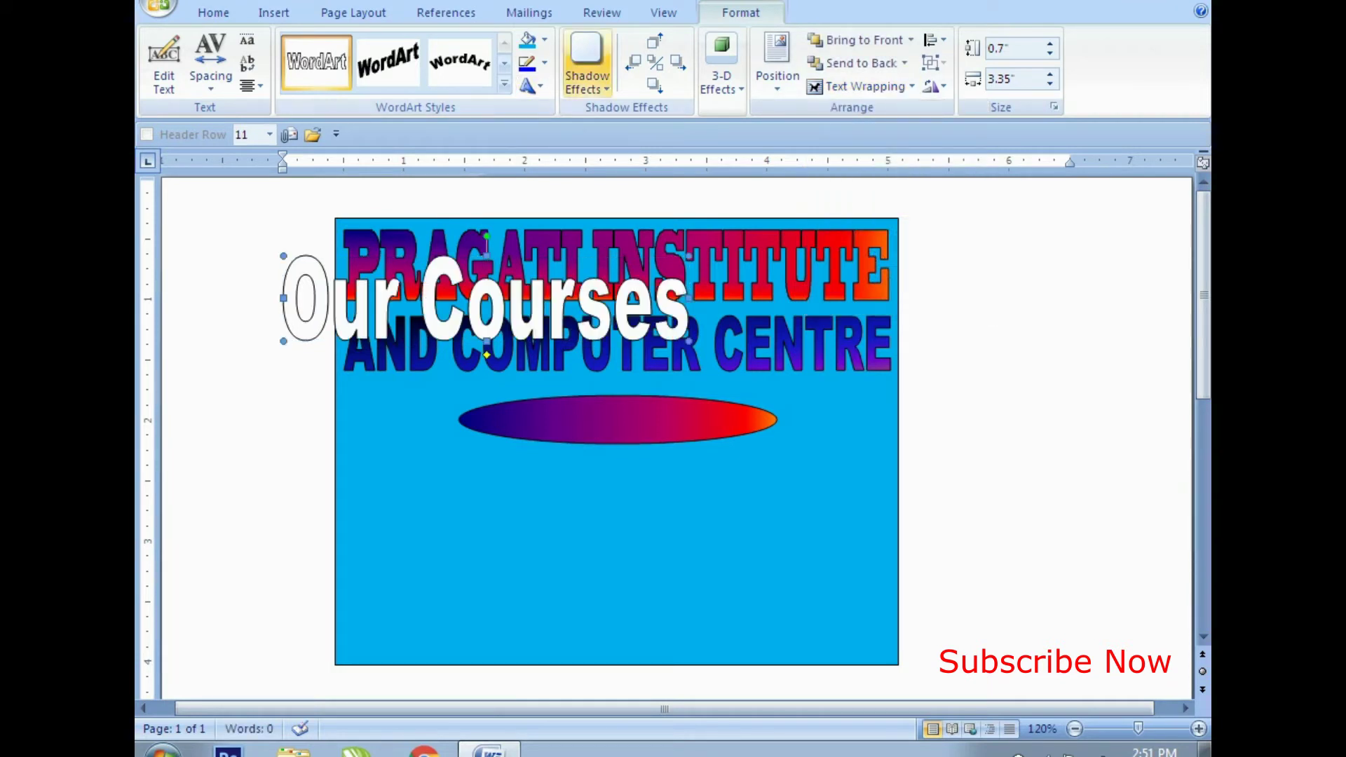
# Change the Our Courses WordArt font to Harlow Solid Italic.
pyautogui.click(163, 63)
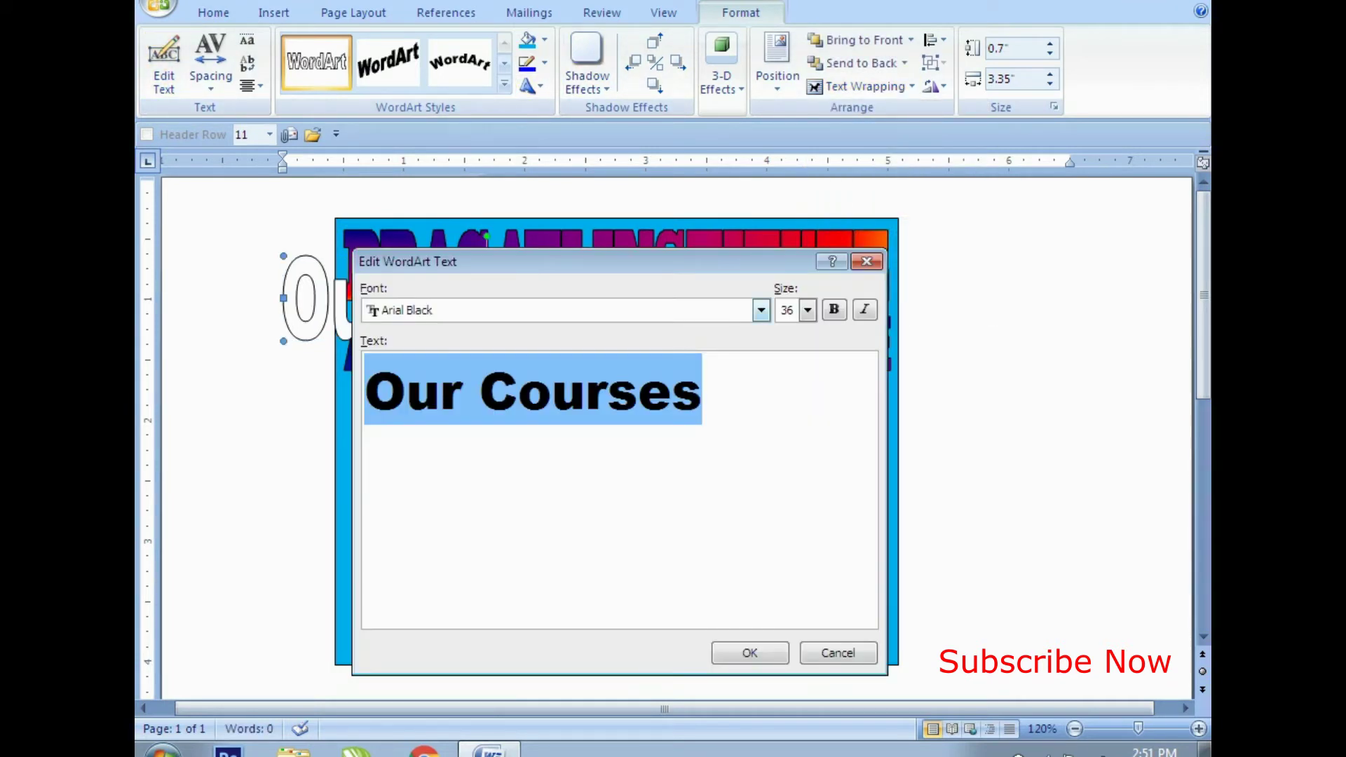
pyautogui.click(761, 310)
pyautogui.scroll(-6, 761, 427)
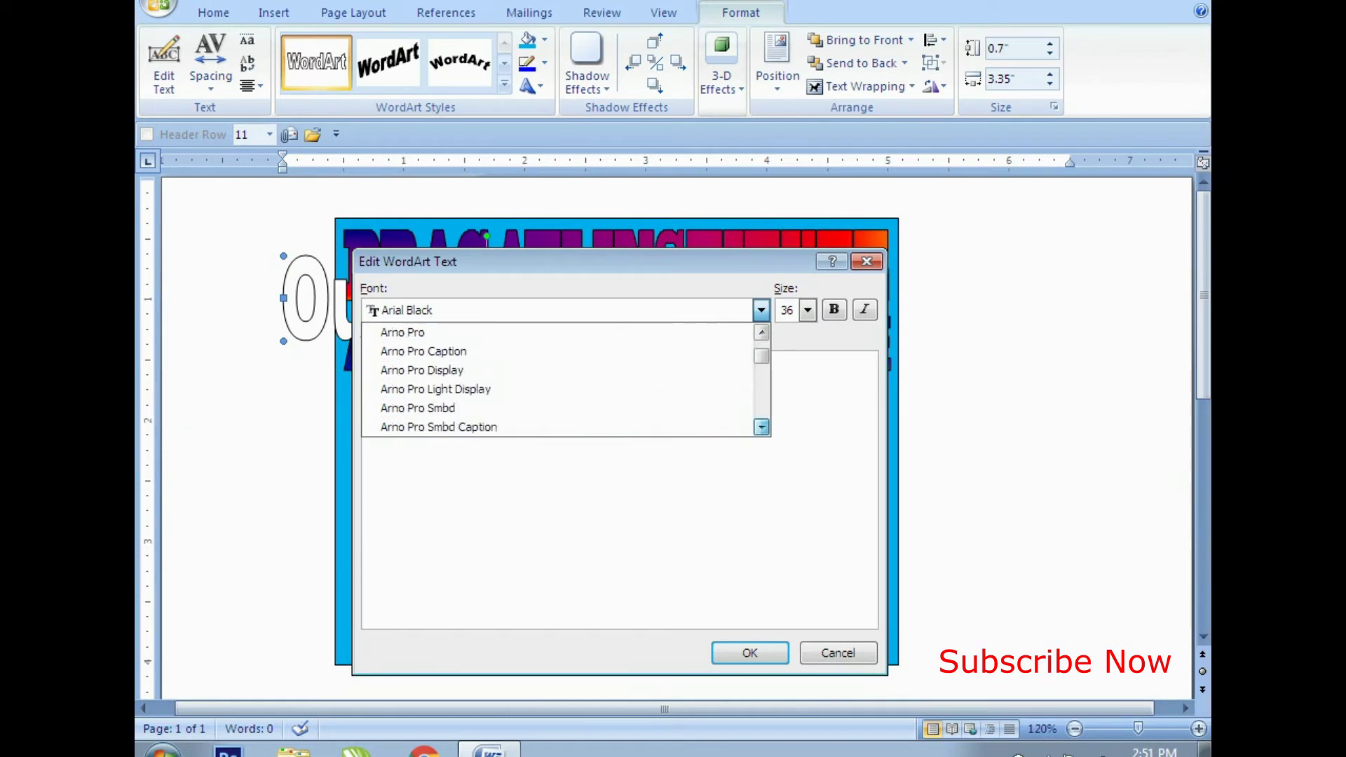
pyautogui.scroll(-2, 762, 427)
pyautogui.scroll(-2, 761, 427)
pyautogui.scroll(-2, 762, 427)
pyautogui.scroll(-2, 761, 427)
pyautogui.scroll(-3, 761, 427)
pyautogui.scroll(-2, 762, 427)
pyautogui.scroll(-2, 761, 428)
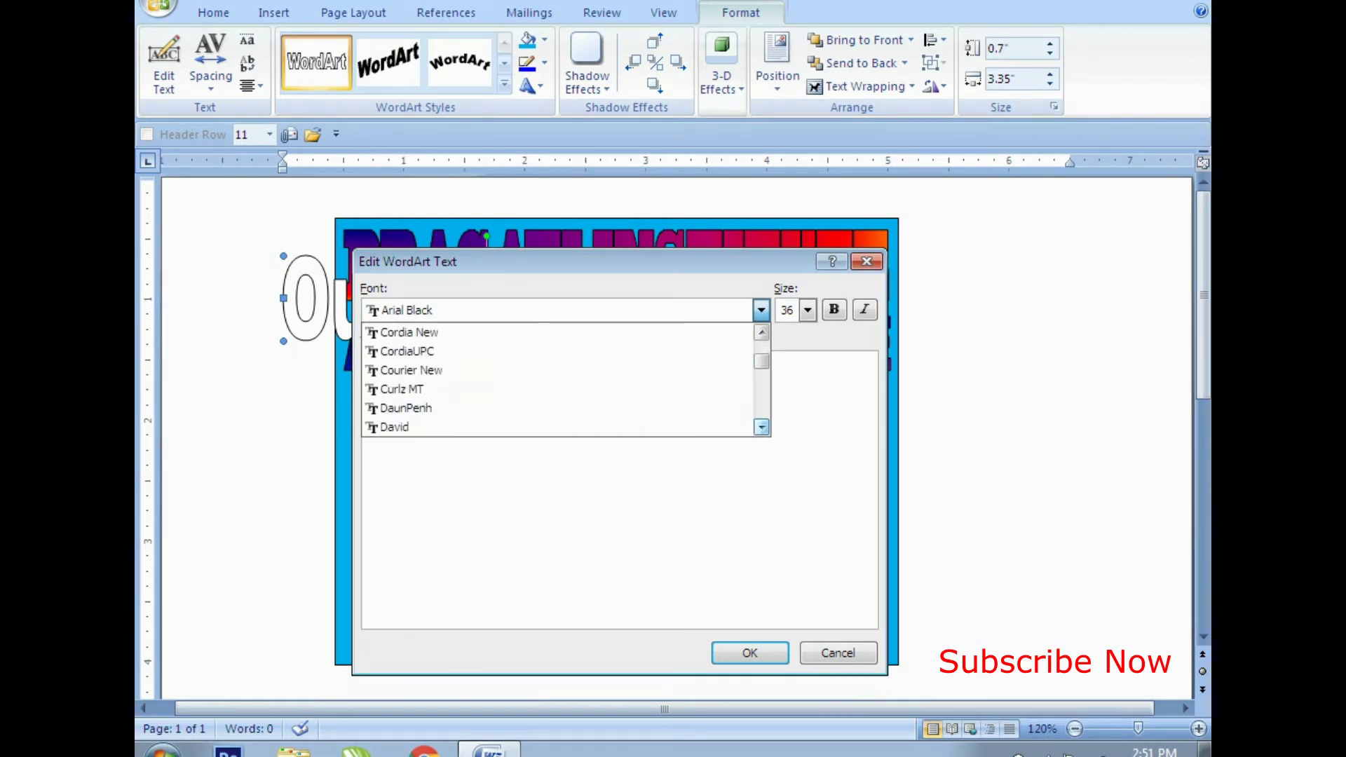
pyautogui.scroll(-12, 761, 427)
pyautogui.scroll(-5, 762, 427)
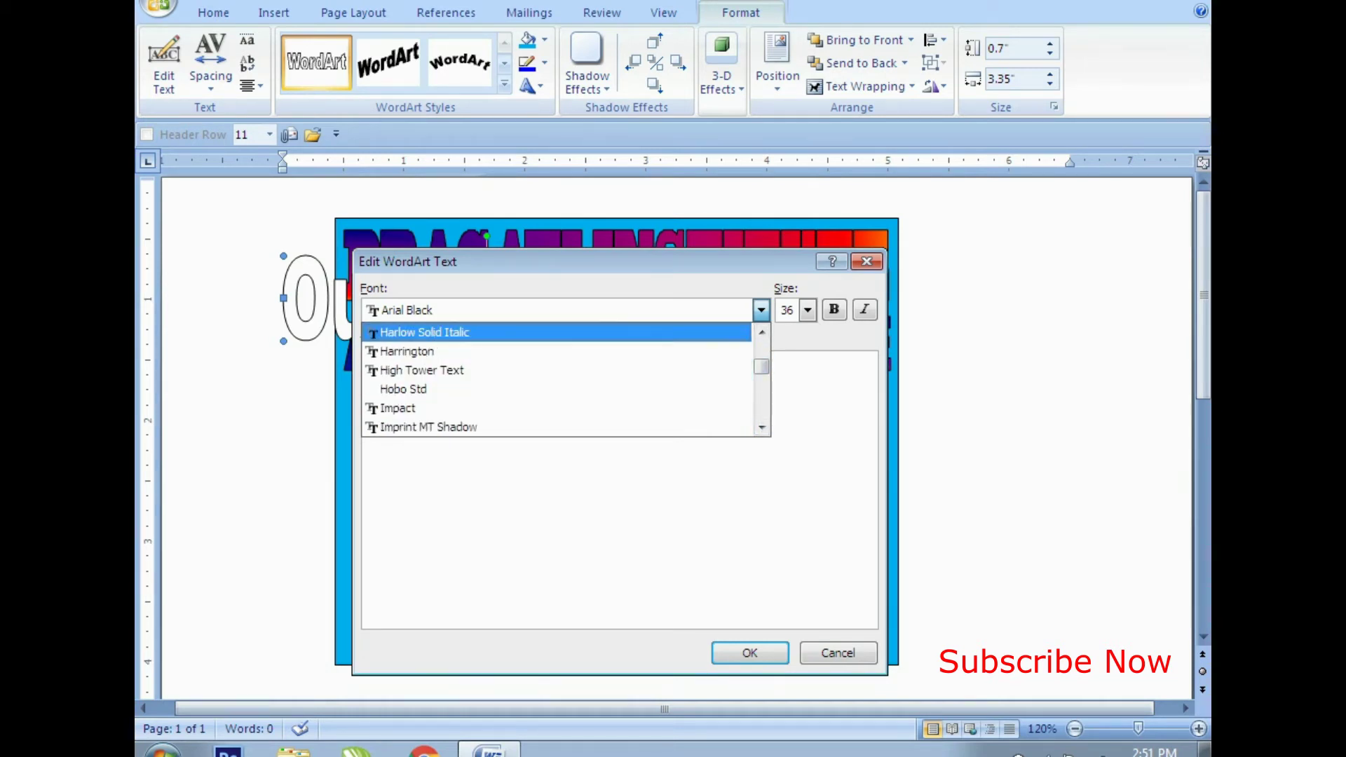
pyautogui.click(425, 333)
pyautogui.click(749, 652)
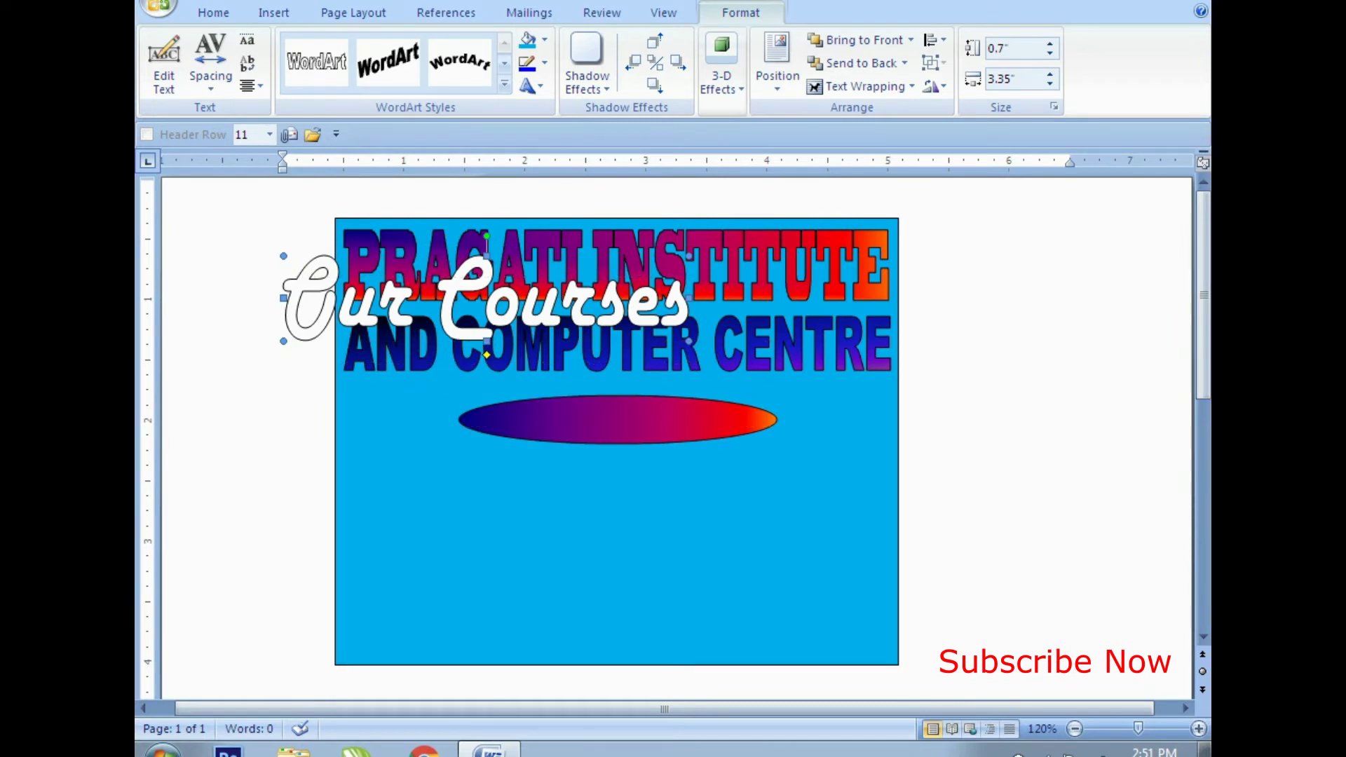
# Move the Our Courses WordArt onto the gradient oval and resize it to fit.
pyautogui.moveTo(486, 298); pyautogui.dragTo(575, 382)
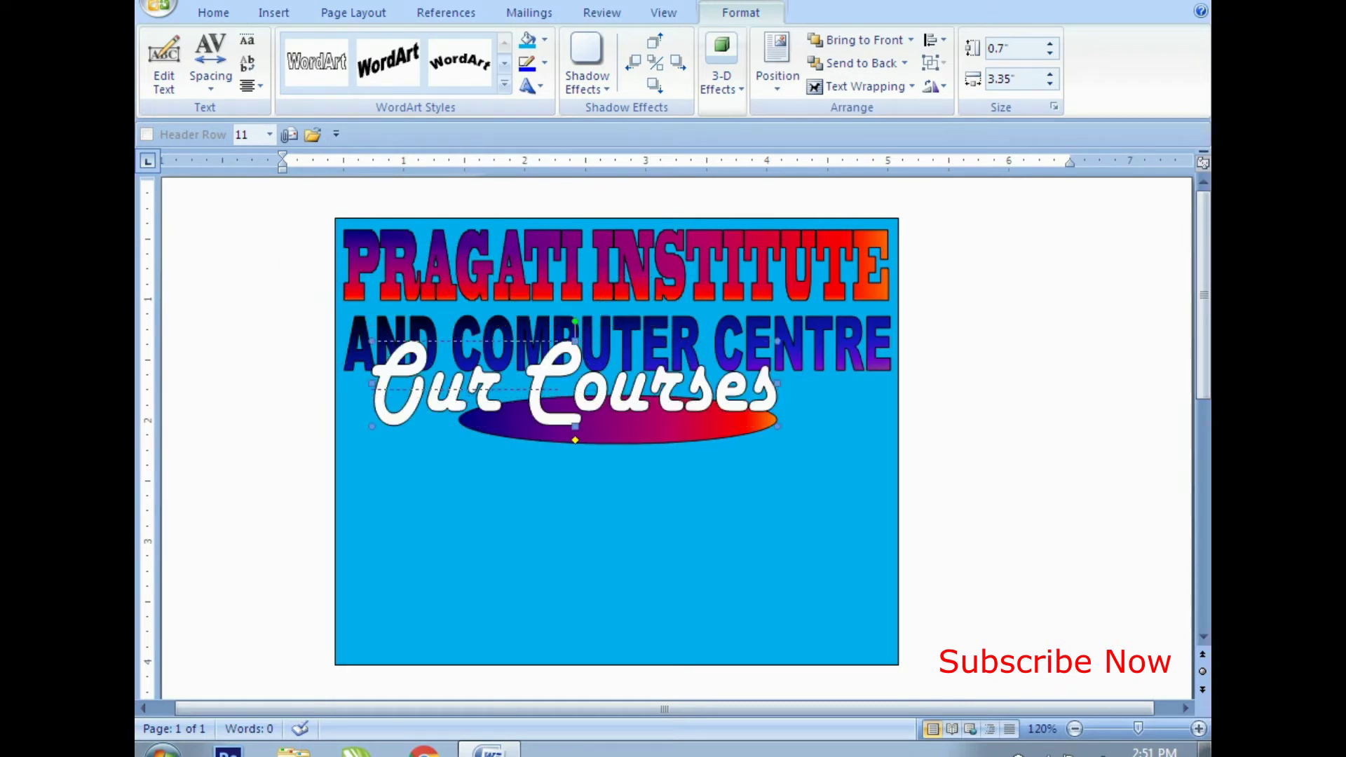
pyautogui.moveTo(778, 426); pyautogui.dragTo(558, 388)
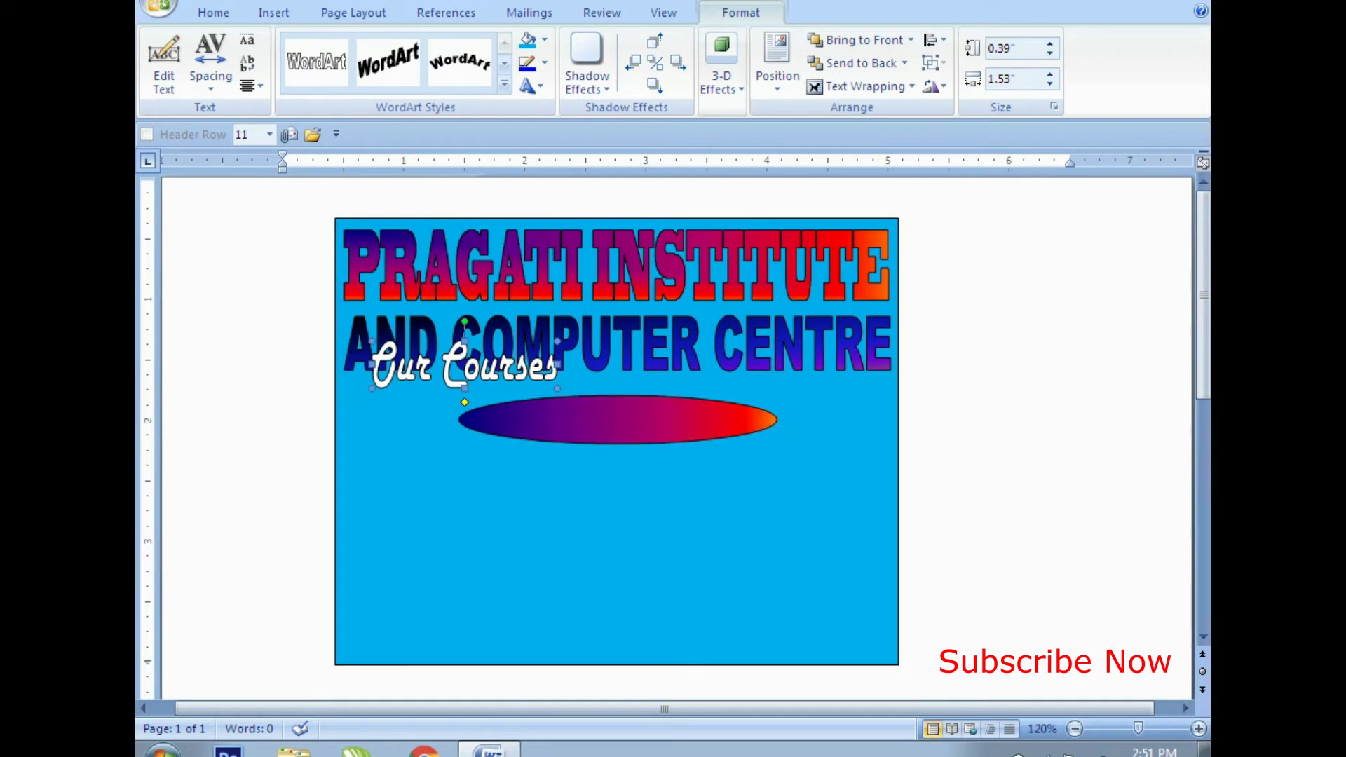
pyautogui.moveTo(464, 365); pyautogui.dragTo(617, 405)
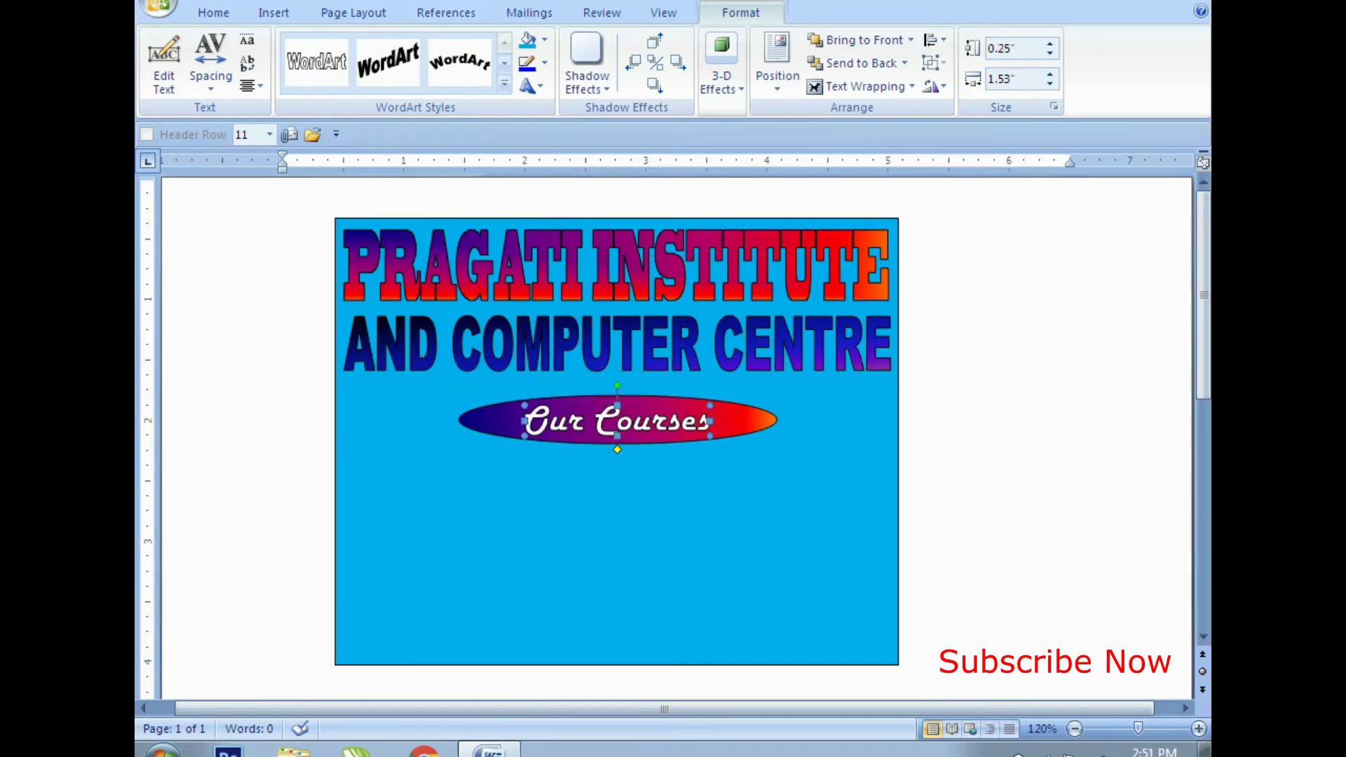
pyautogui.moveTo(710, 421); pyautogui.dragTo(747, 420)
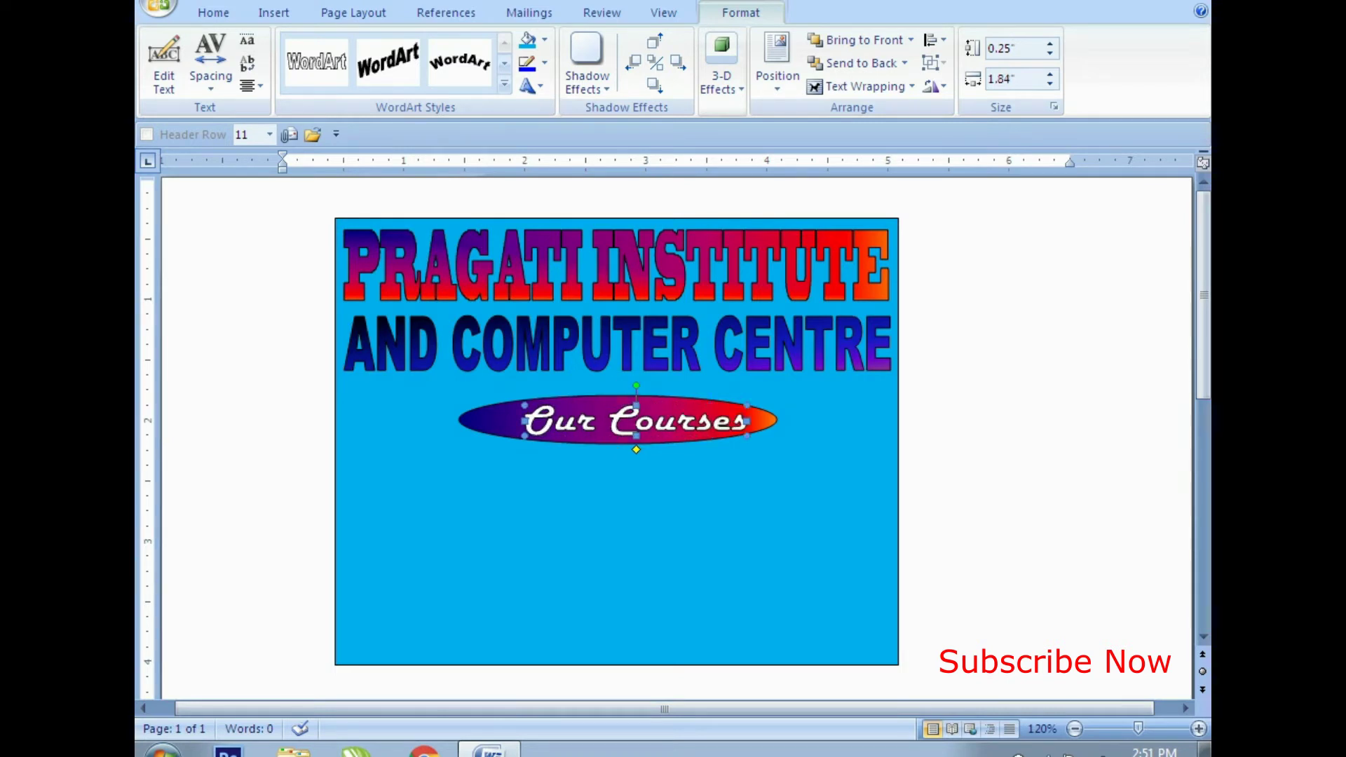
pyautogui.moveTo(525, 420); pyautogui.dragTo(492, 420)
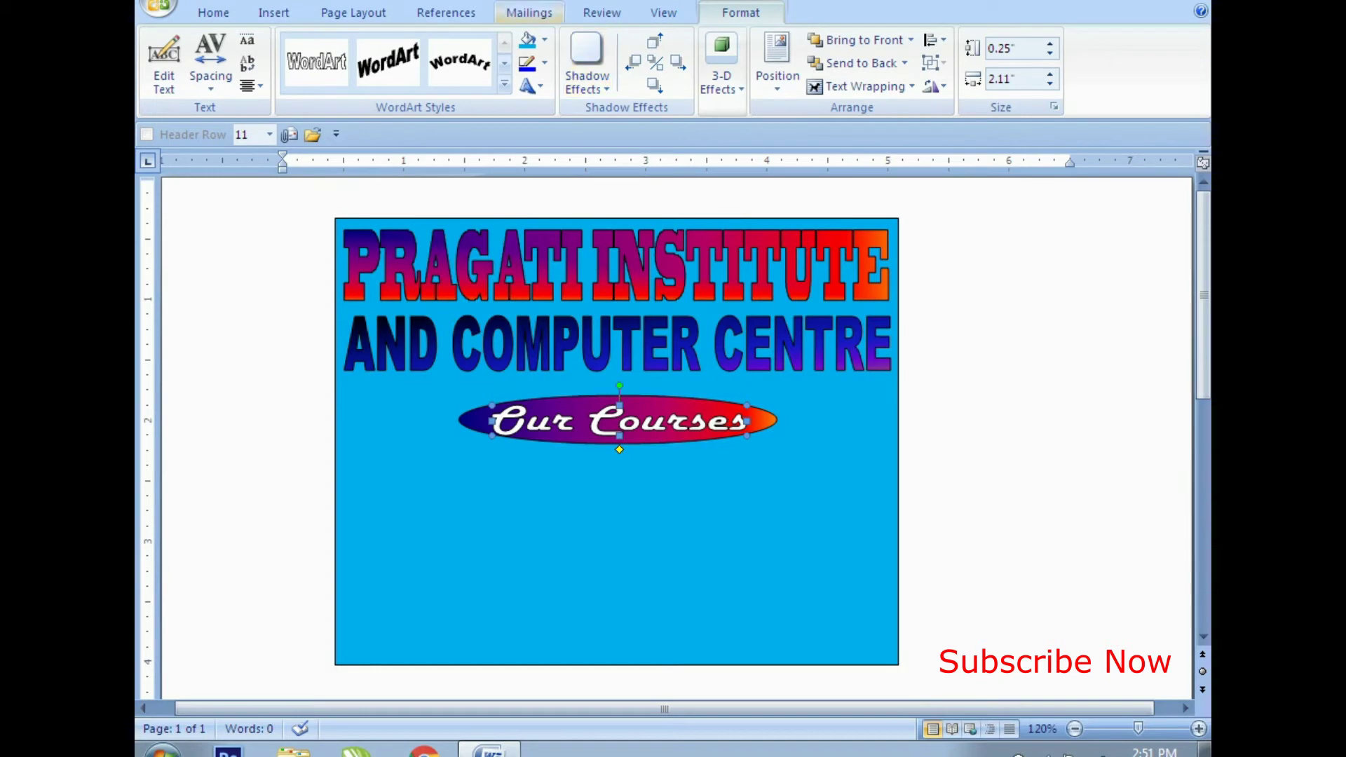
# Fill the Our Courses text yellow and remove its outline.
pyautogui.click(545, 40)
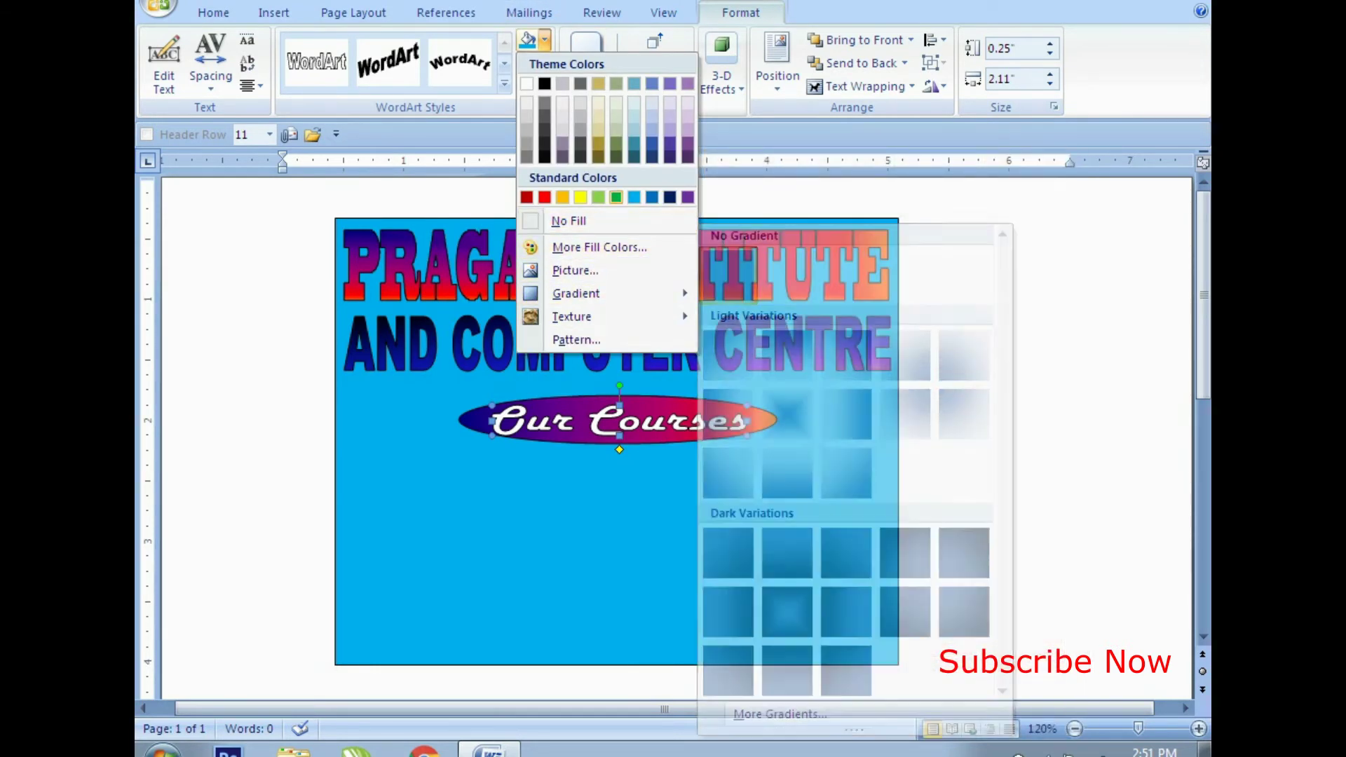
pyautogui.click(580, 197)
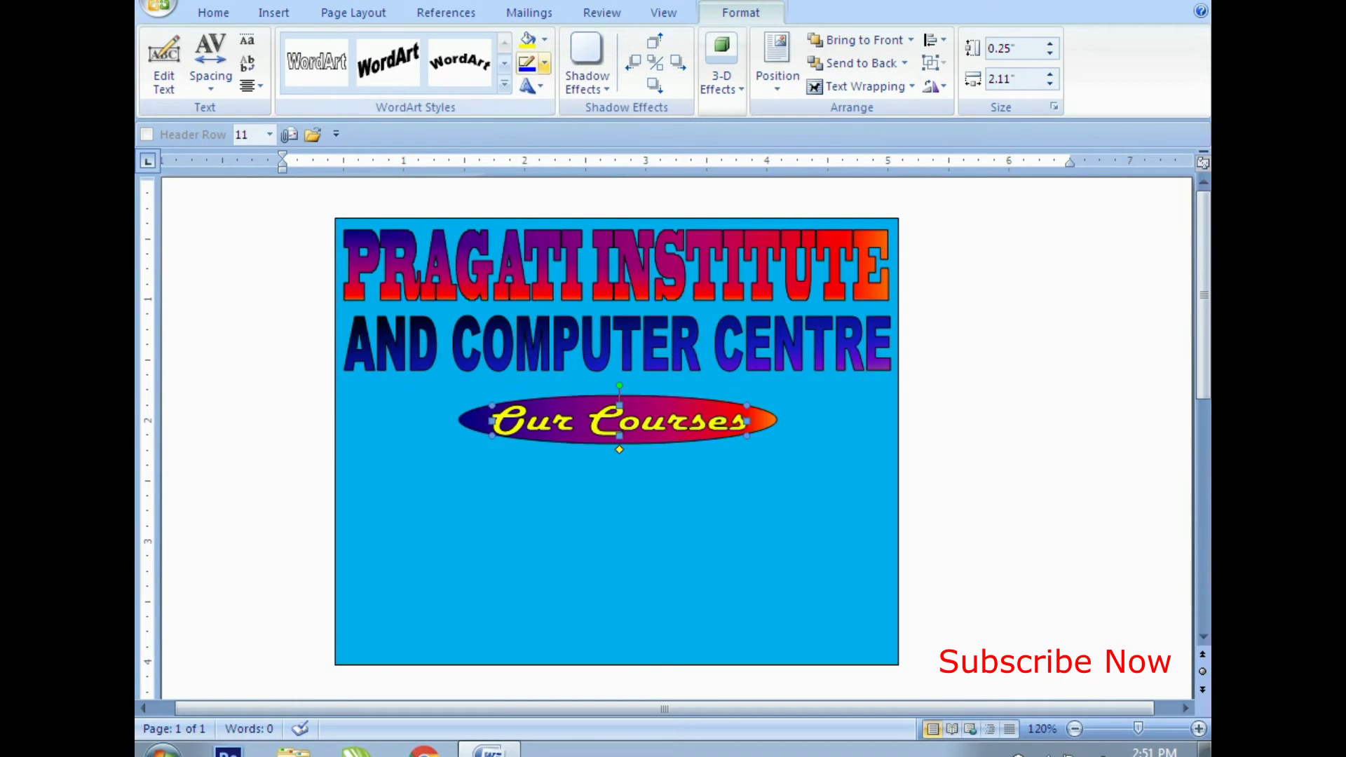
pyautogui.click(545, 62)
pyautogui.click(581, 244)
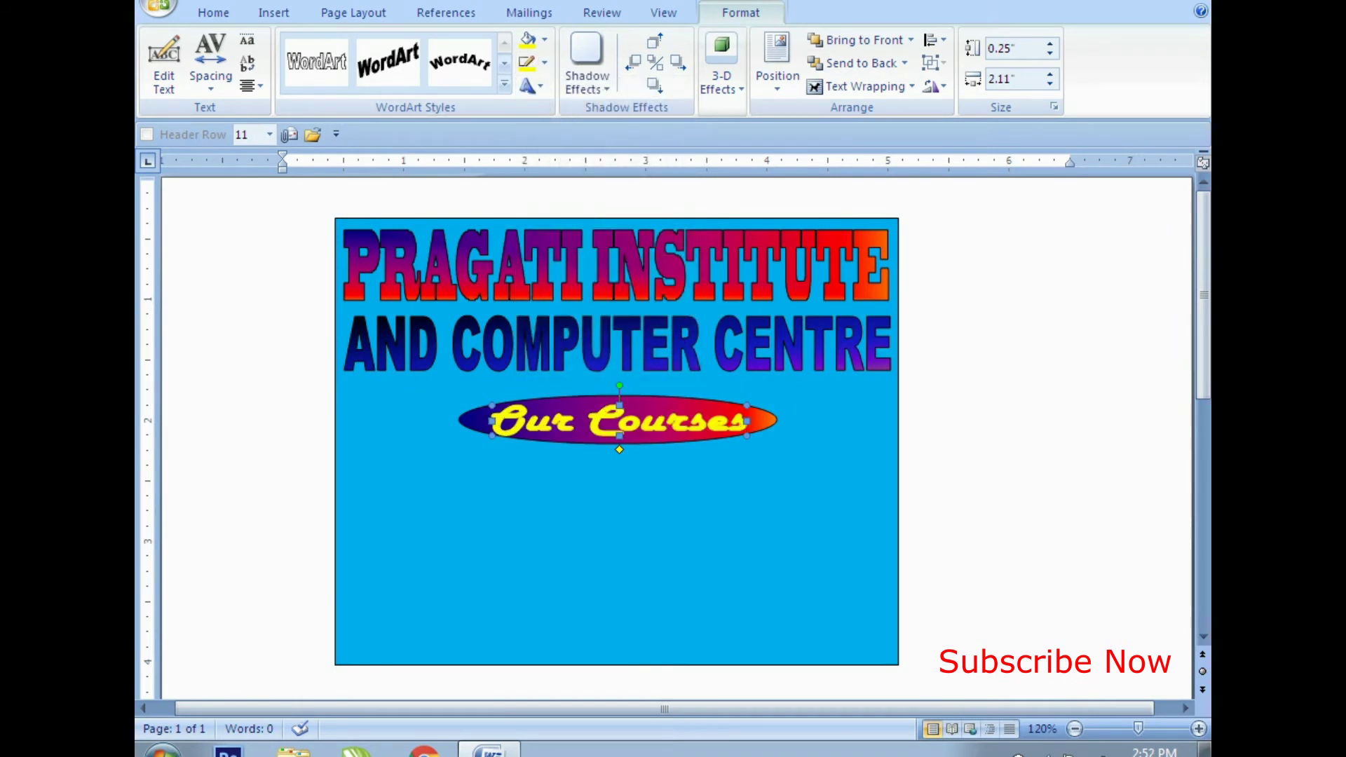
pyautogui.click(284, 279)
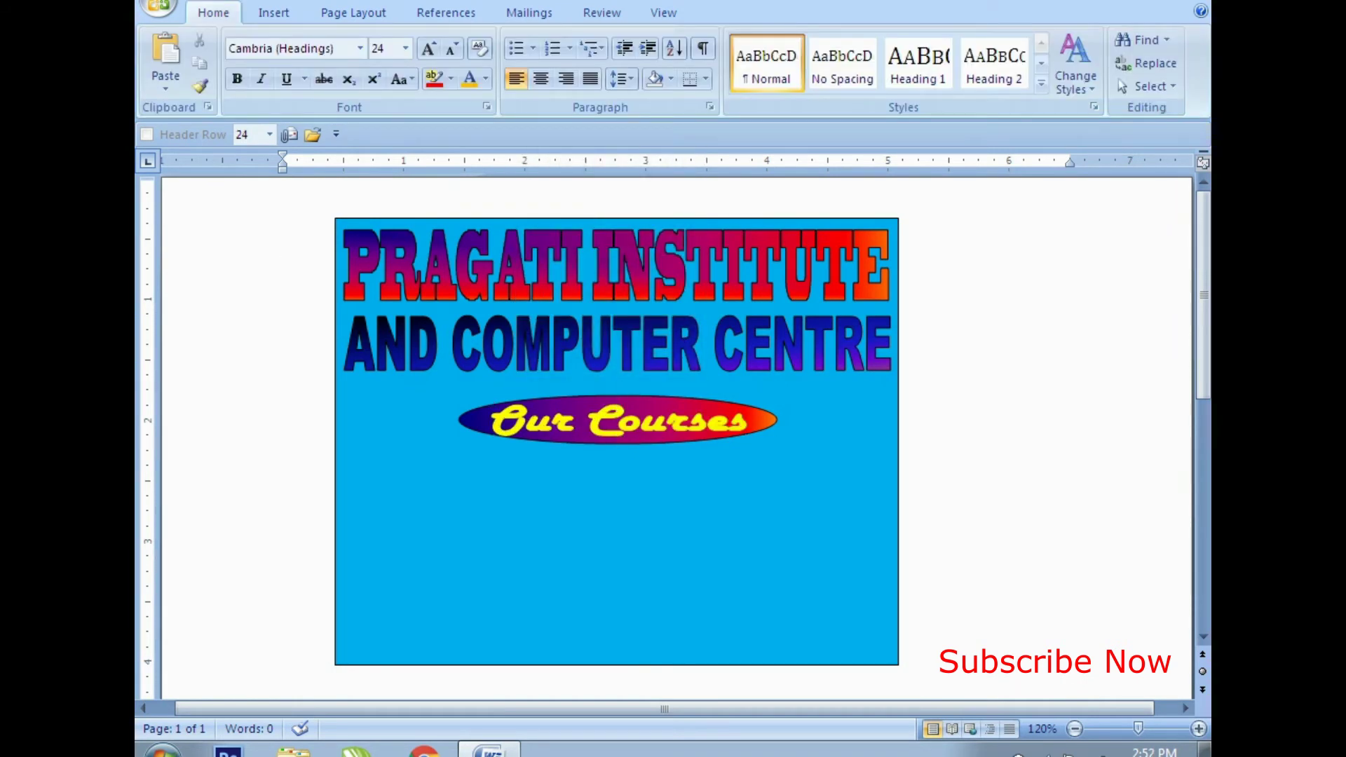
# Apply a perspective 3-D effect to the gradient oval.
pyautogui.click(617, 421)
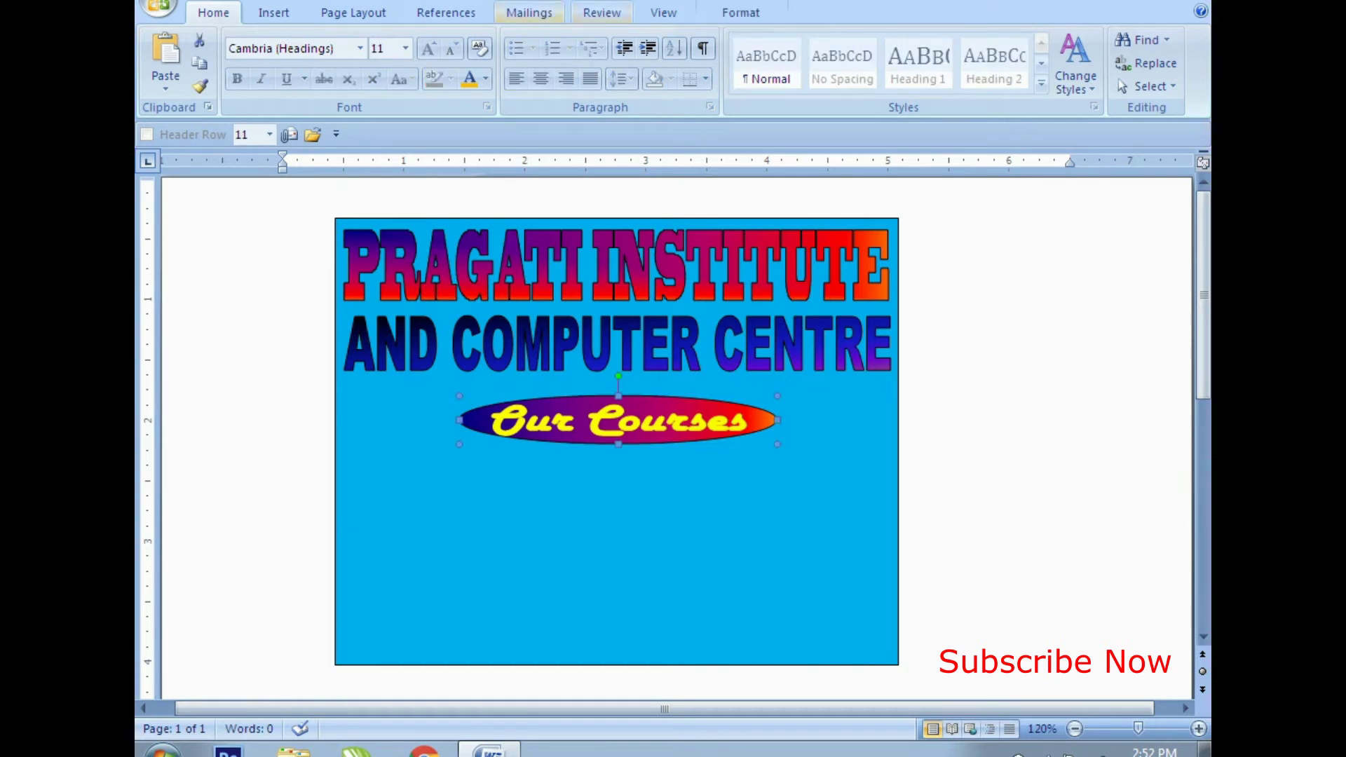
pyautogui.click(741, 12)
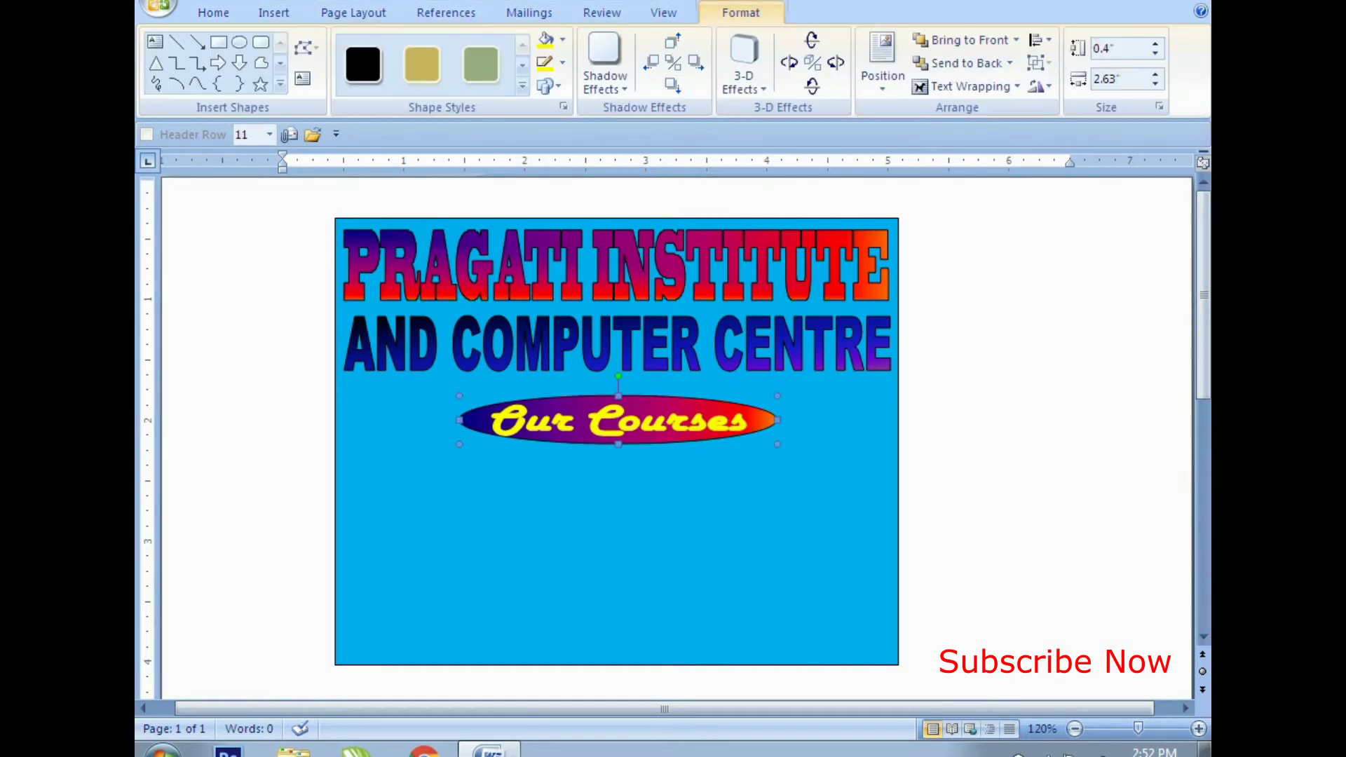
pyautogui.click(605, 70)
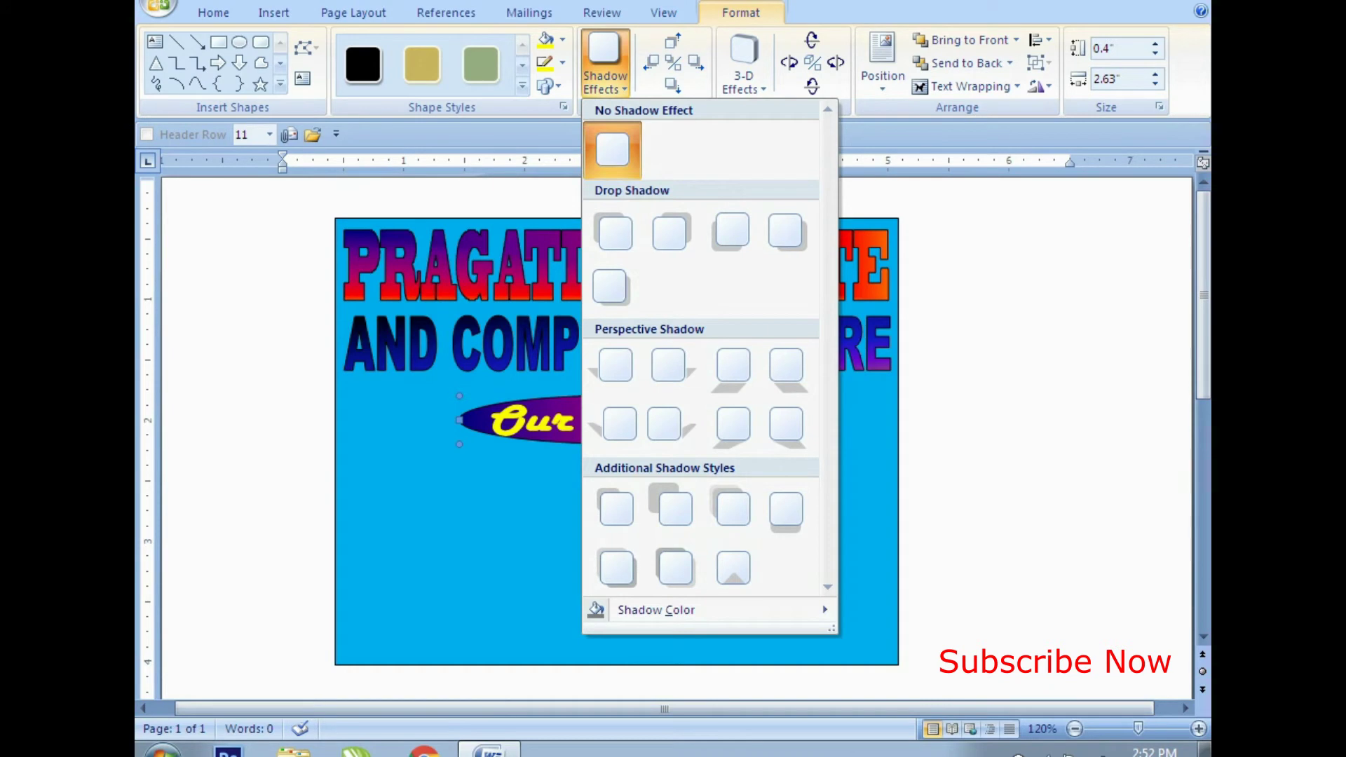
pyautogui.click(744, 70)
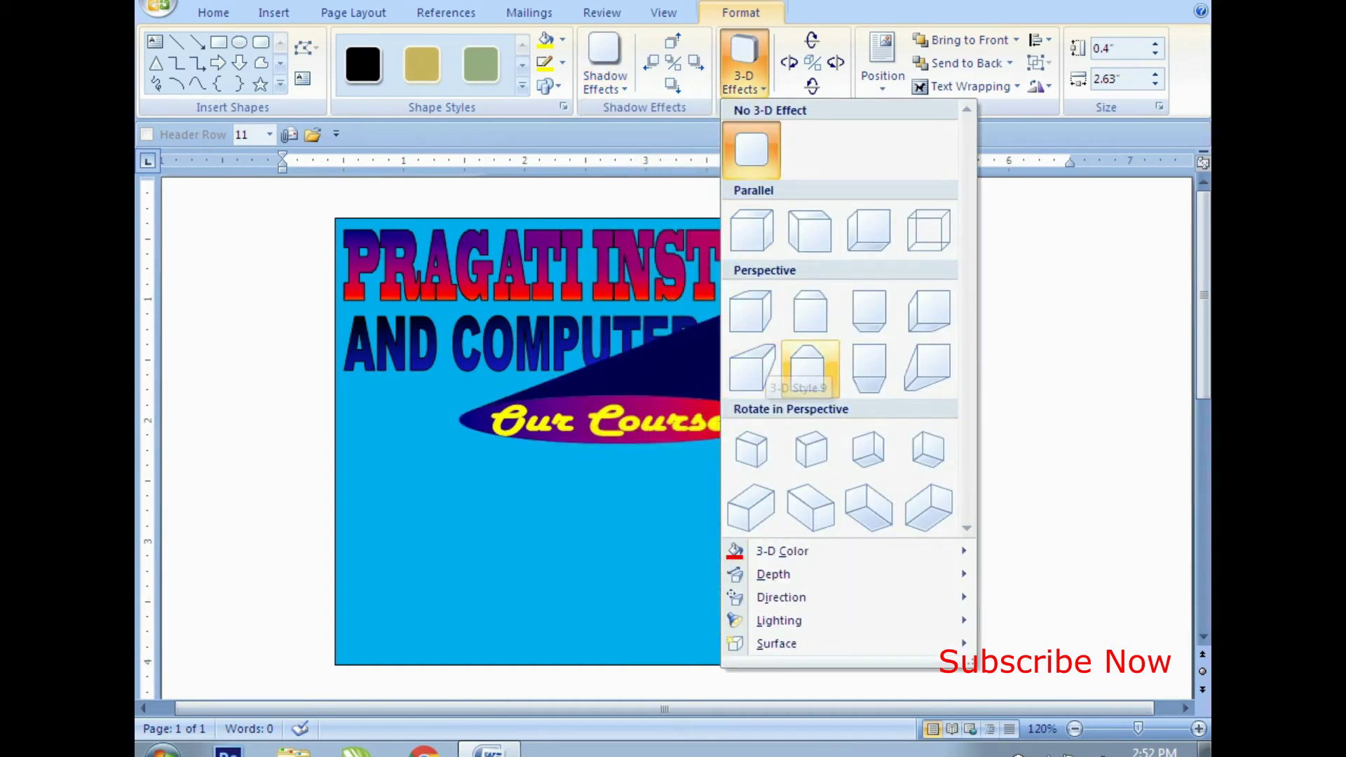
pyautogui.click(810, 311)
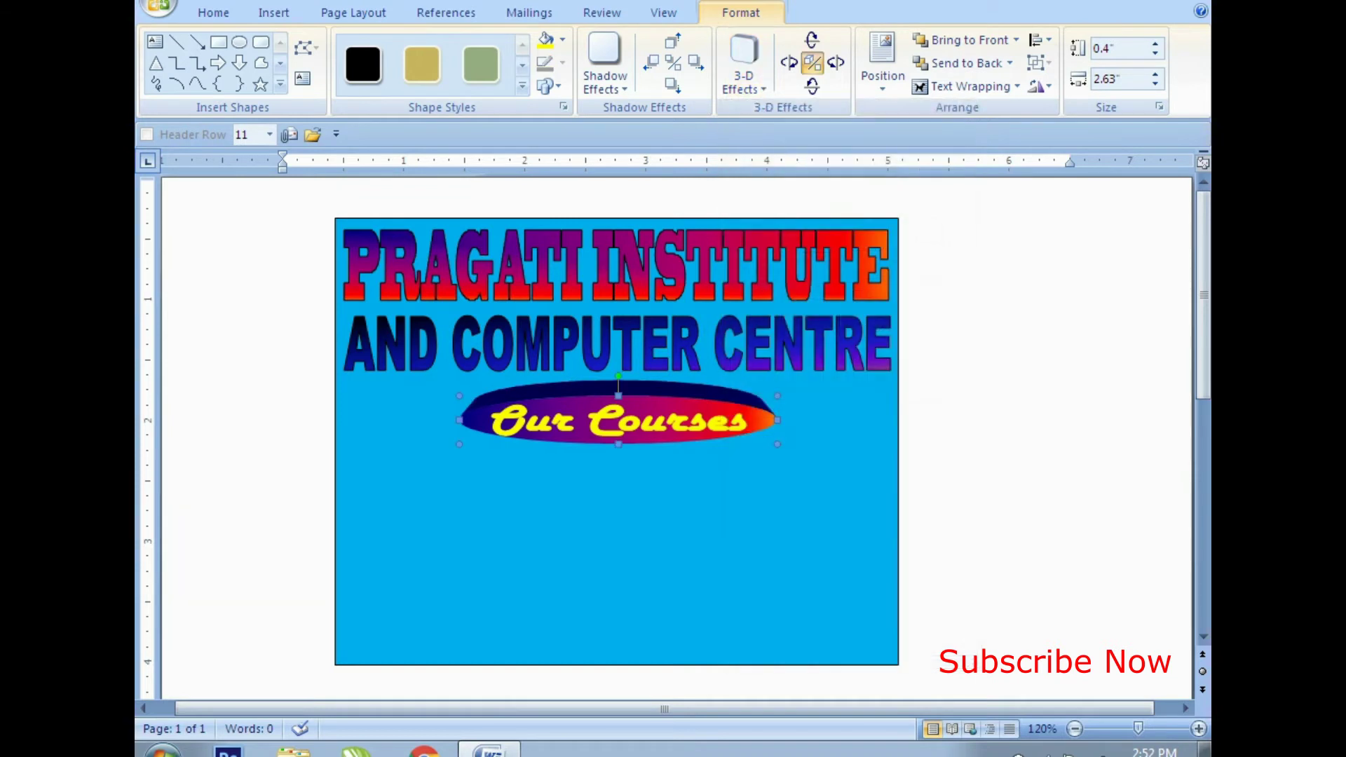
# Set the oval's 3-D depth colour to a custom purple (RGB 103, 27, 105).
pyautogui.click(744, 71)
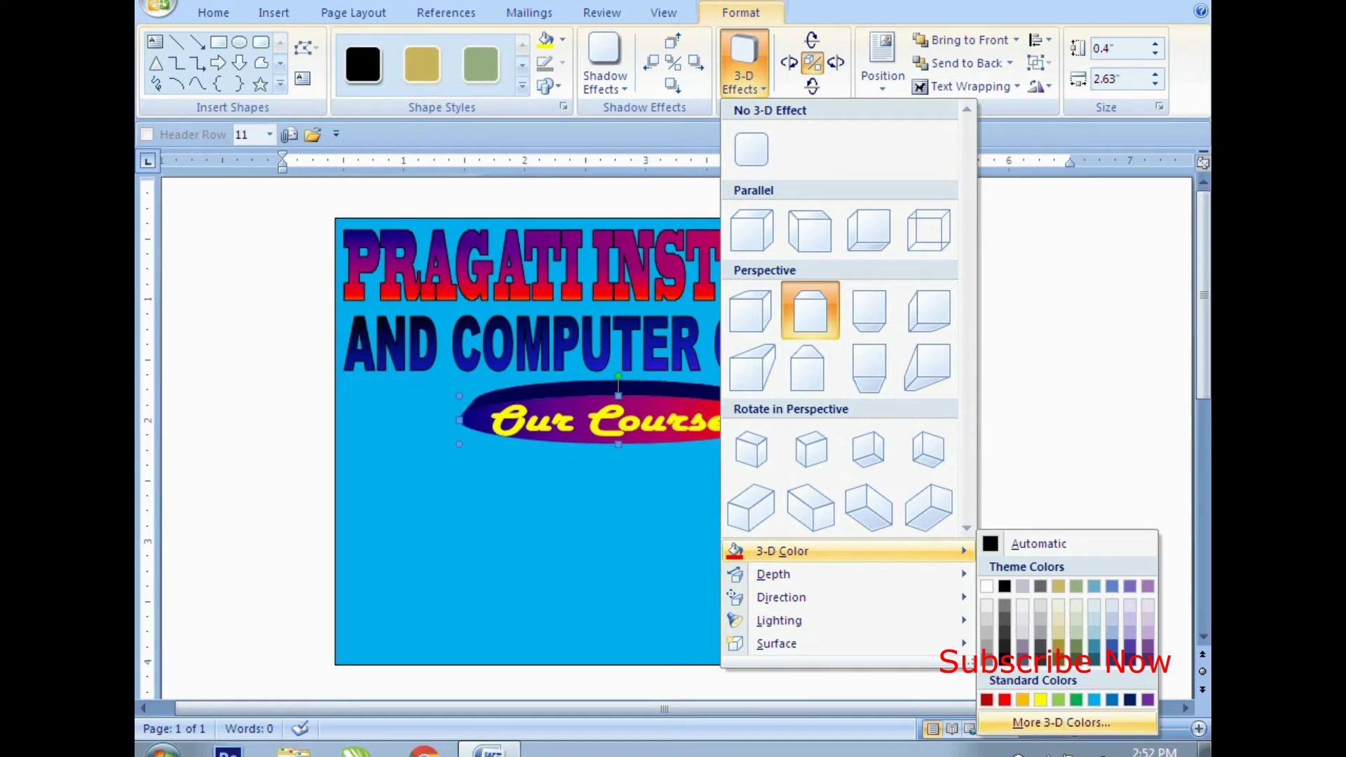
pyautogui.click(1061, 723)
pyautogui.click(670, 303)
pyautogui.click(543, 205)
pyautogui.click(603, 204)
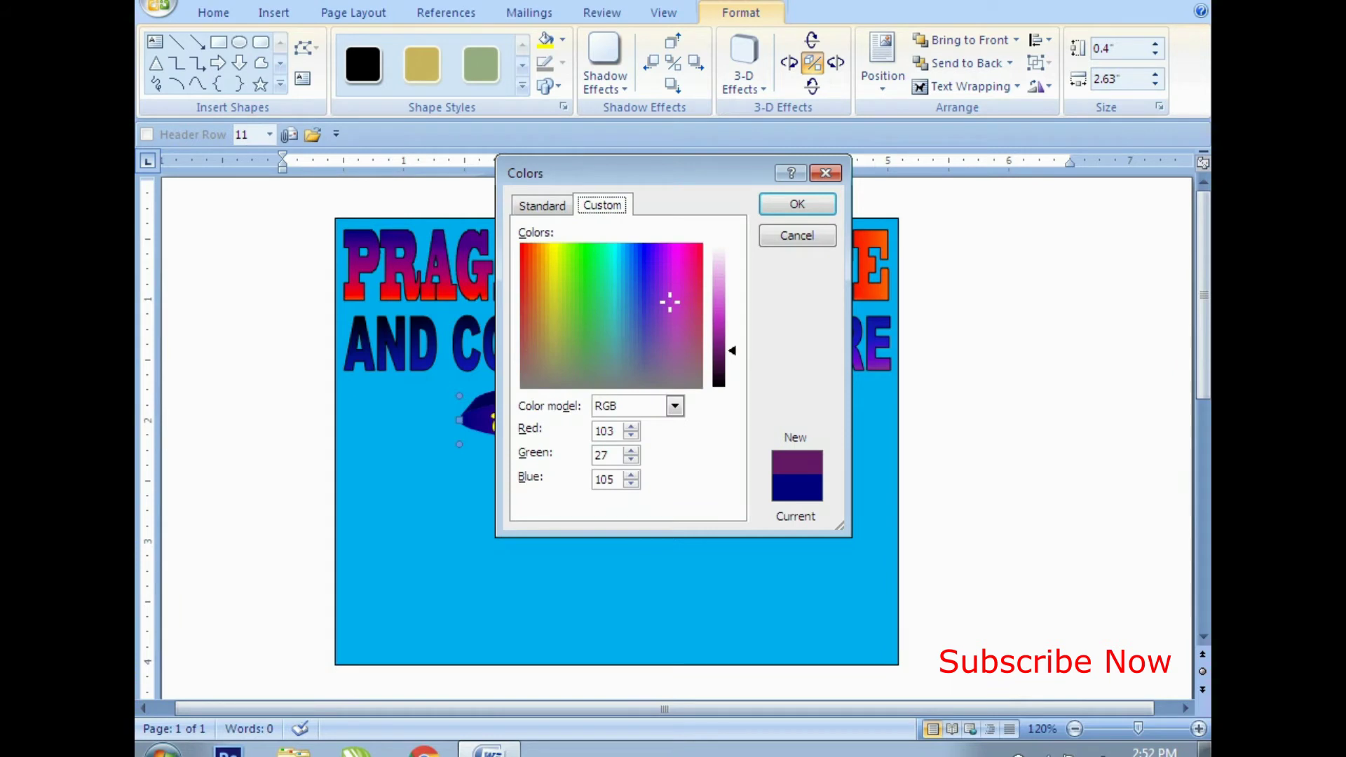
pyautogui.click(797, 204)
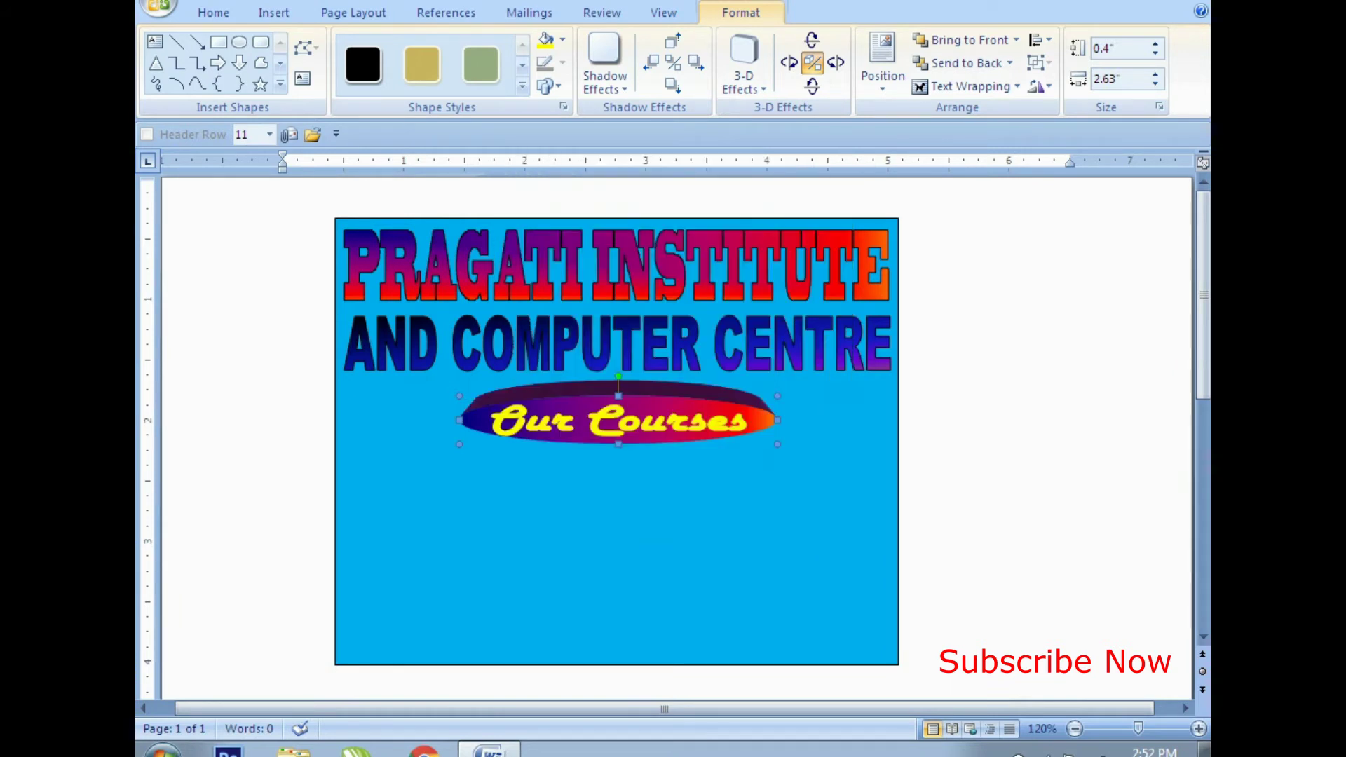
pyautogui.click(622, 267)
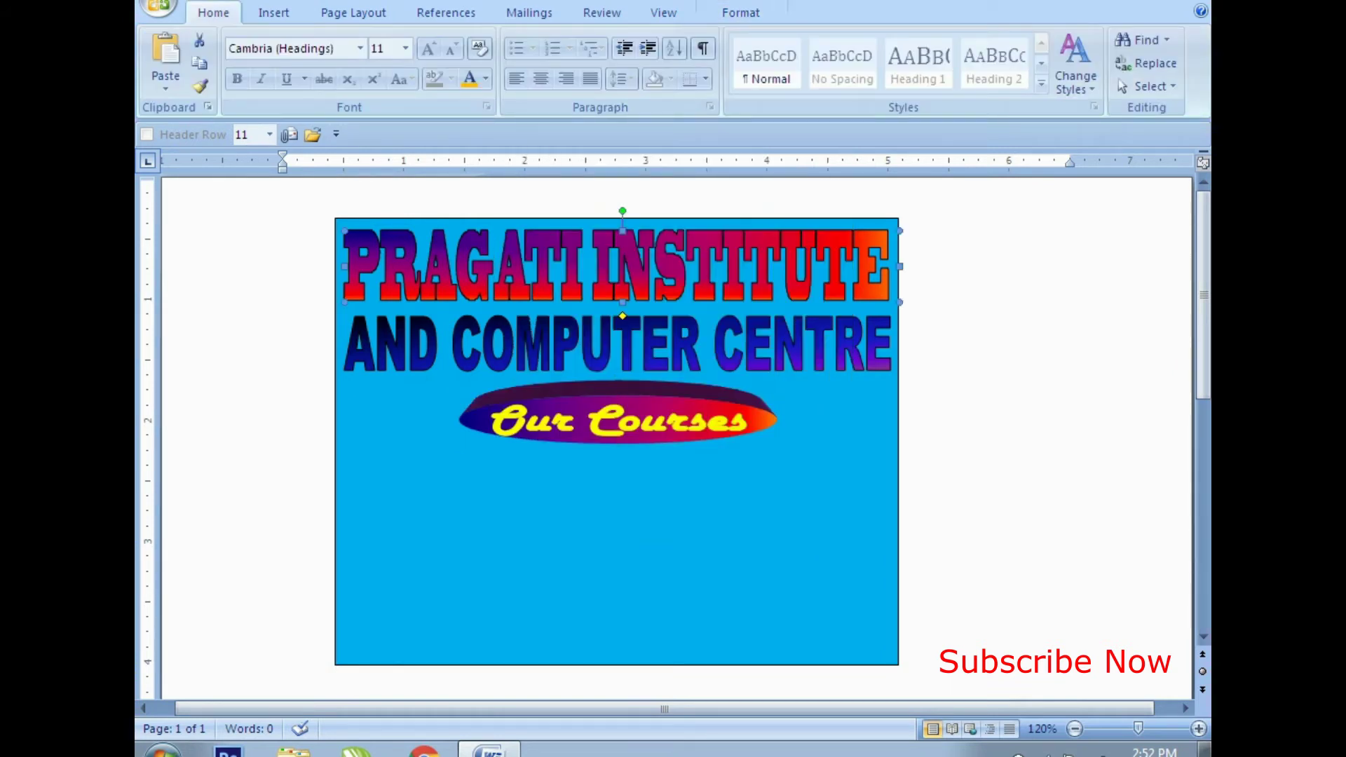
# Give PRAGATI INSTITUTE a parallel 3-D extrusion with dark blue depth.
pyautogui.click(741, 11)
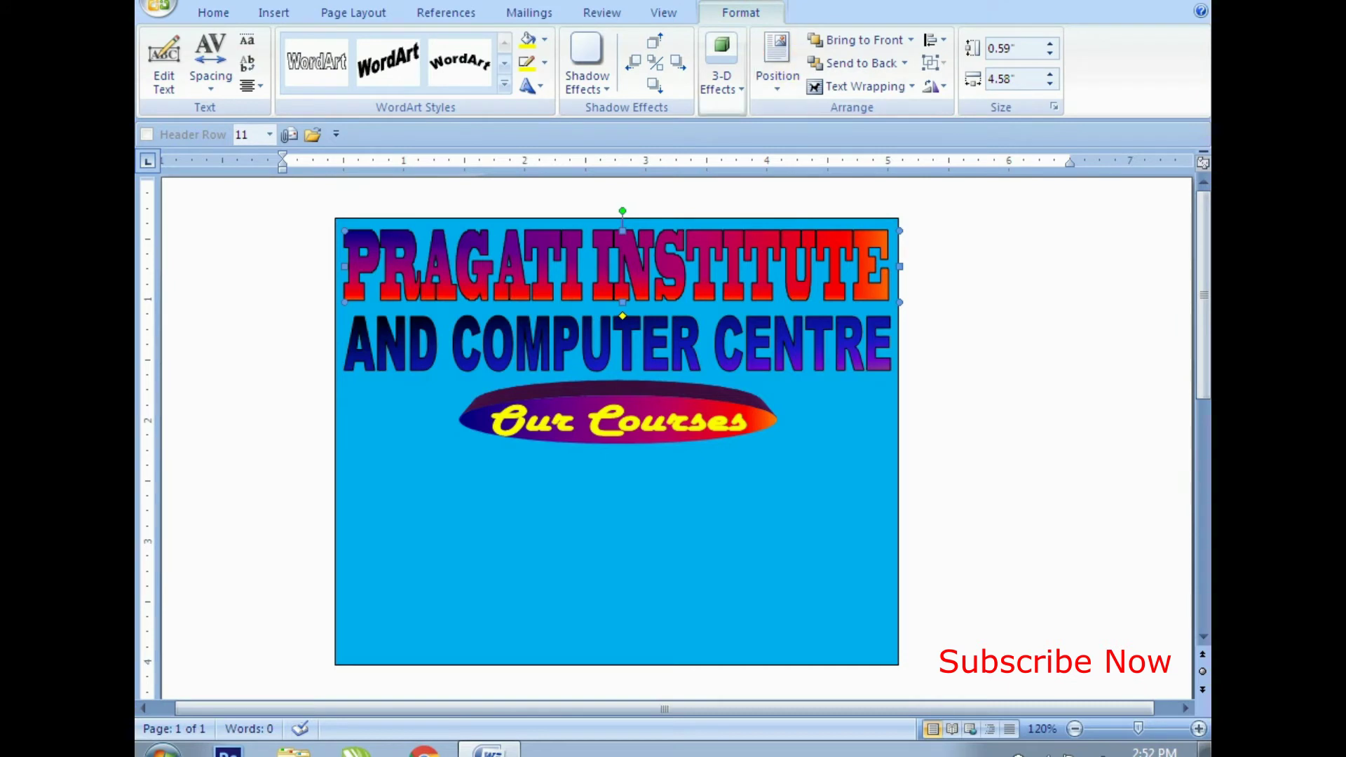
pyautogui.click(722, 67)
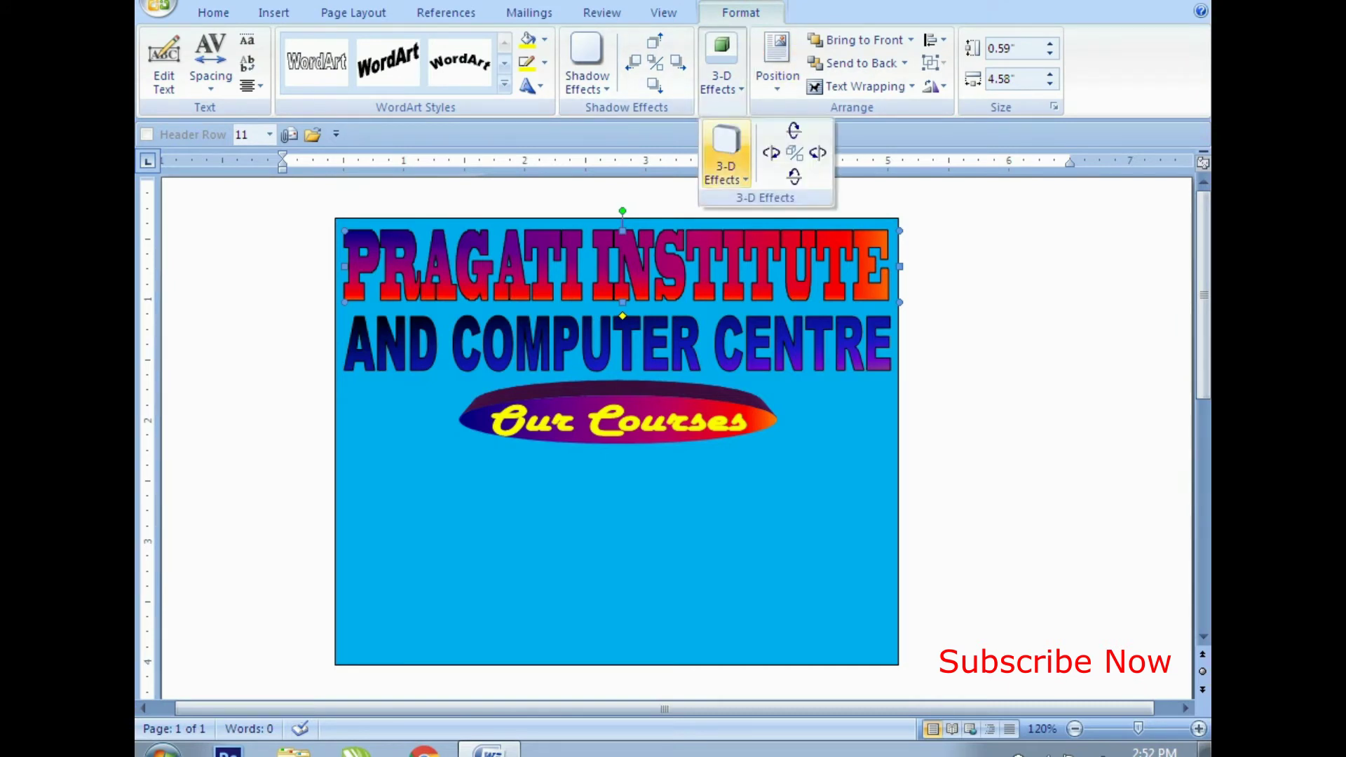
pyautogui.click(726, 154)
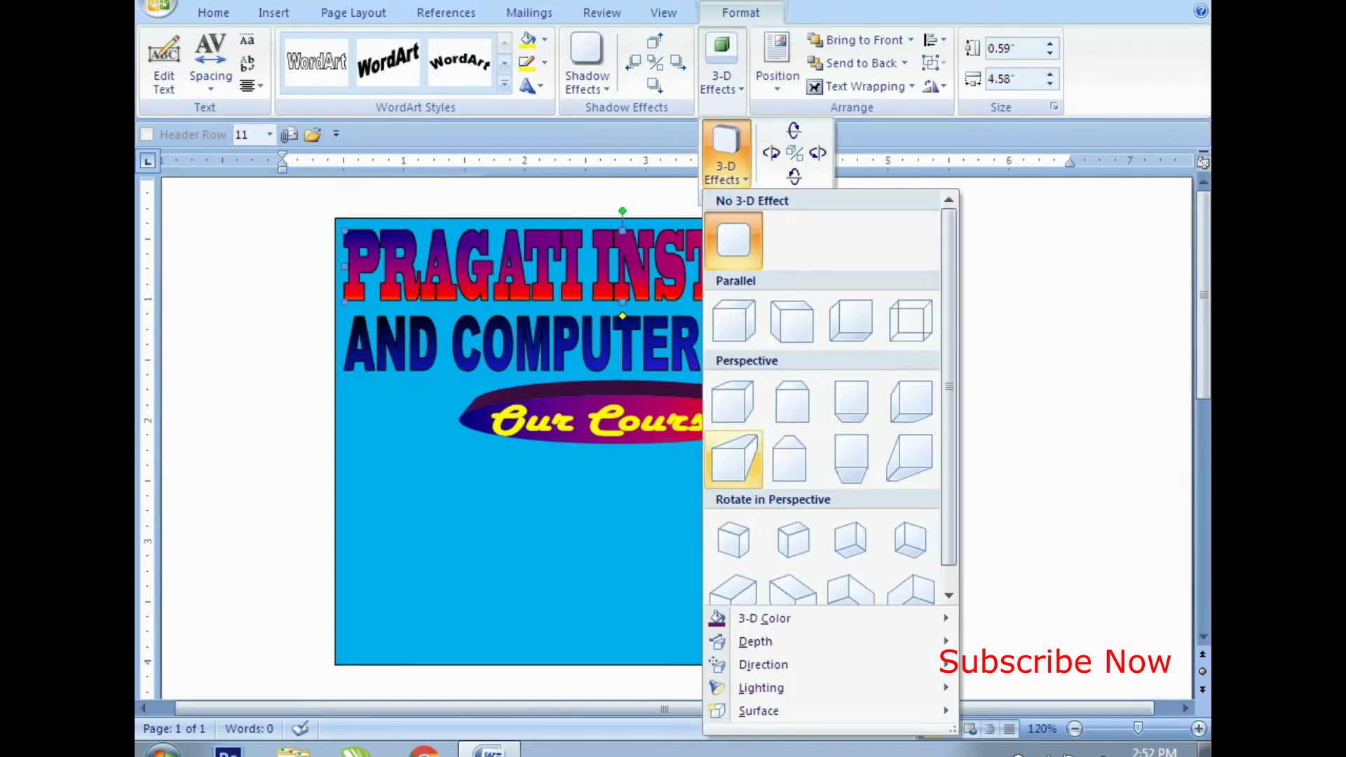
pyautogui.click(734, 459)
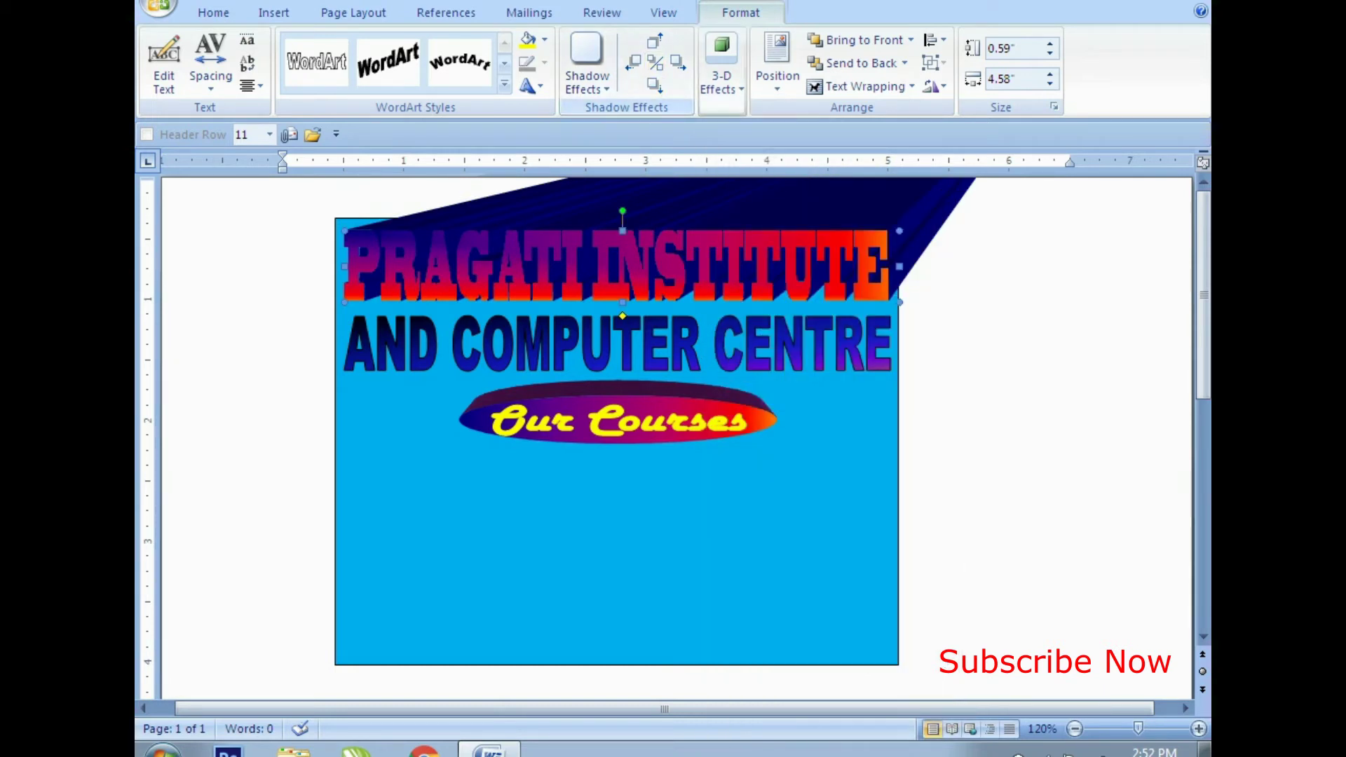
pyautogui.click(723, 66)
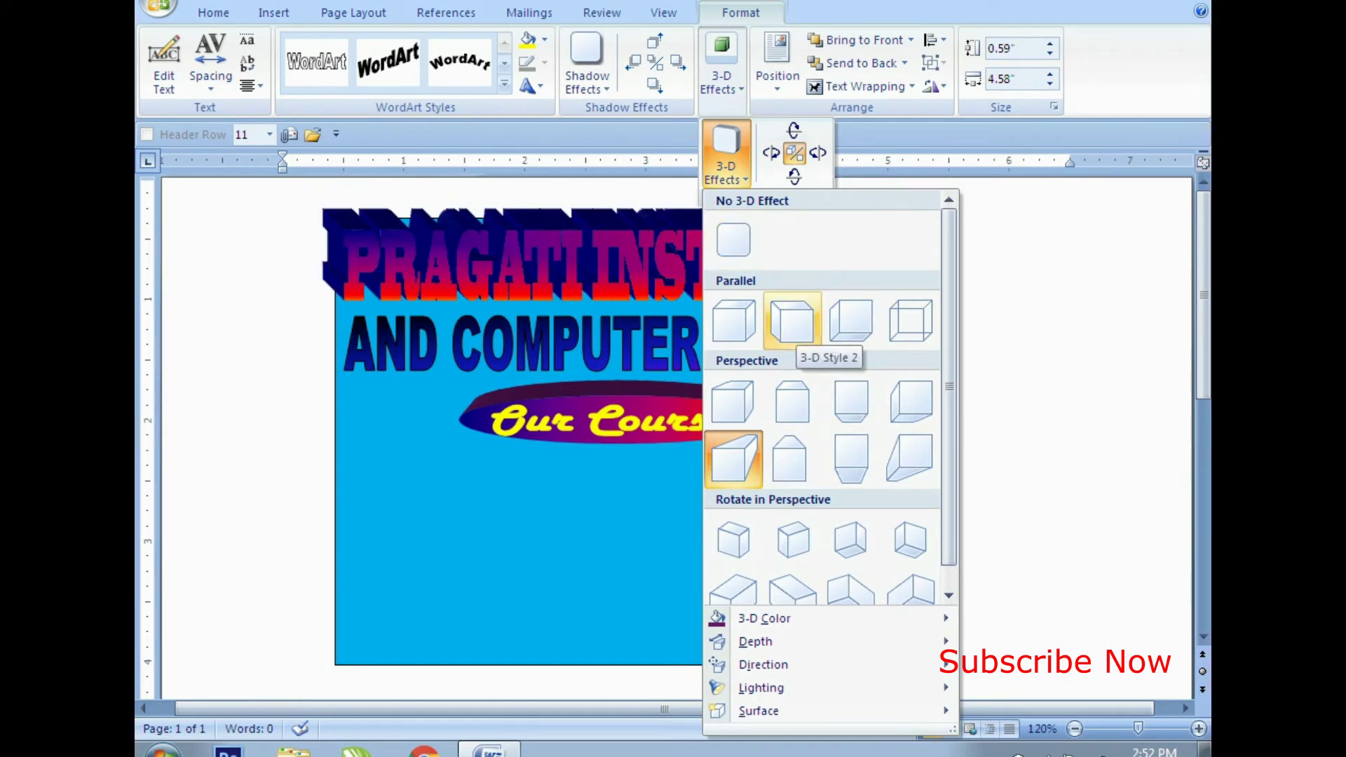
pyautogui.click(793, 323)
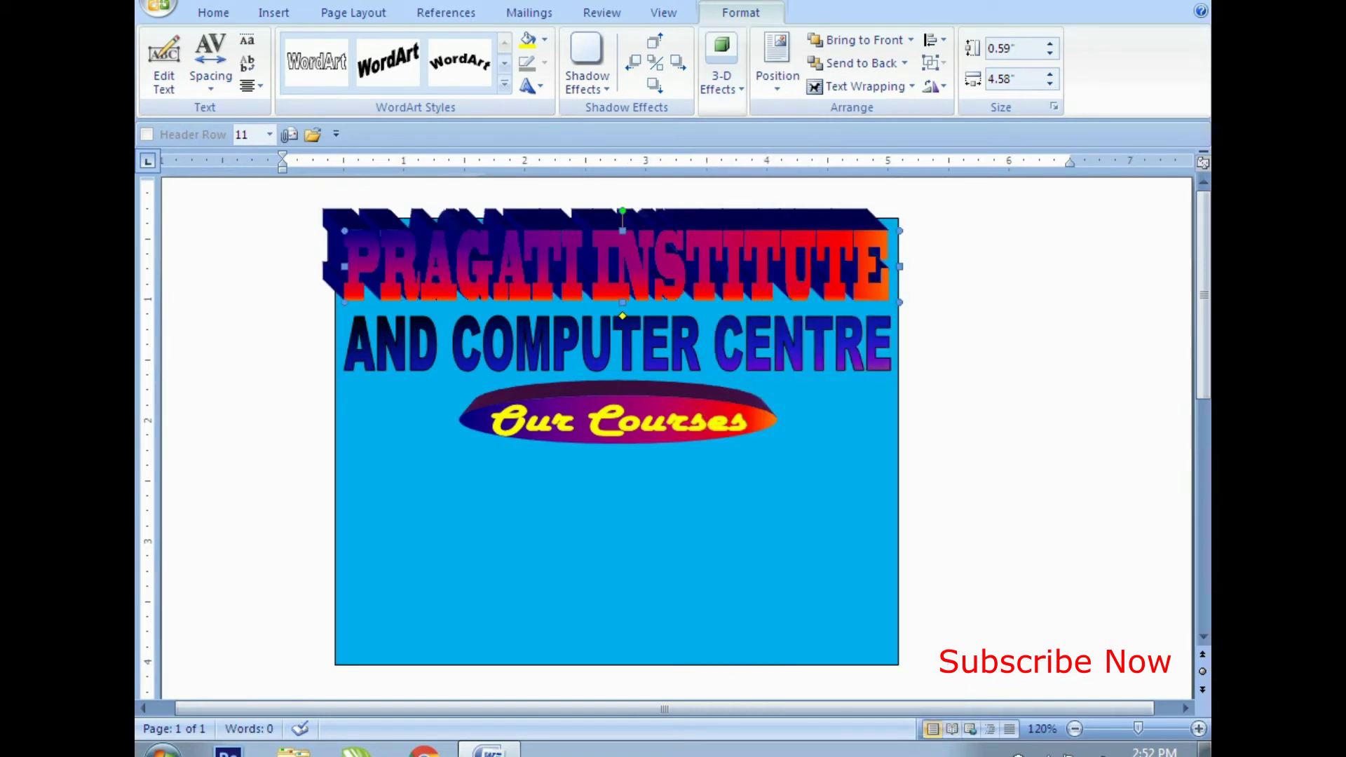
# Nudge the PRAGATI INSTITUTE and AND COMPUTER CENTRE headings into position.
pyautogui.press('Down')
pyautogui.press('Down')
pyautogui.press('Down')
pyautogui.press('Down')
pyautogui.press('Down')
pyautogui.press('Down')
pyautogui.press('Right')
pyautogui.press('Right')
pyautogui.press('Right')
pyautogui.press('Right')
pyautogui.press('Right')
pyautogui.press('Right')
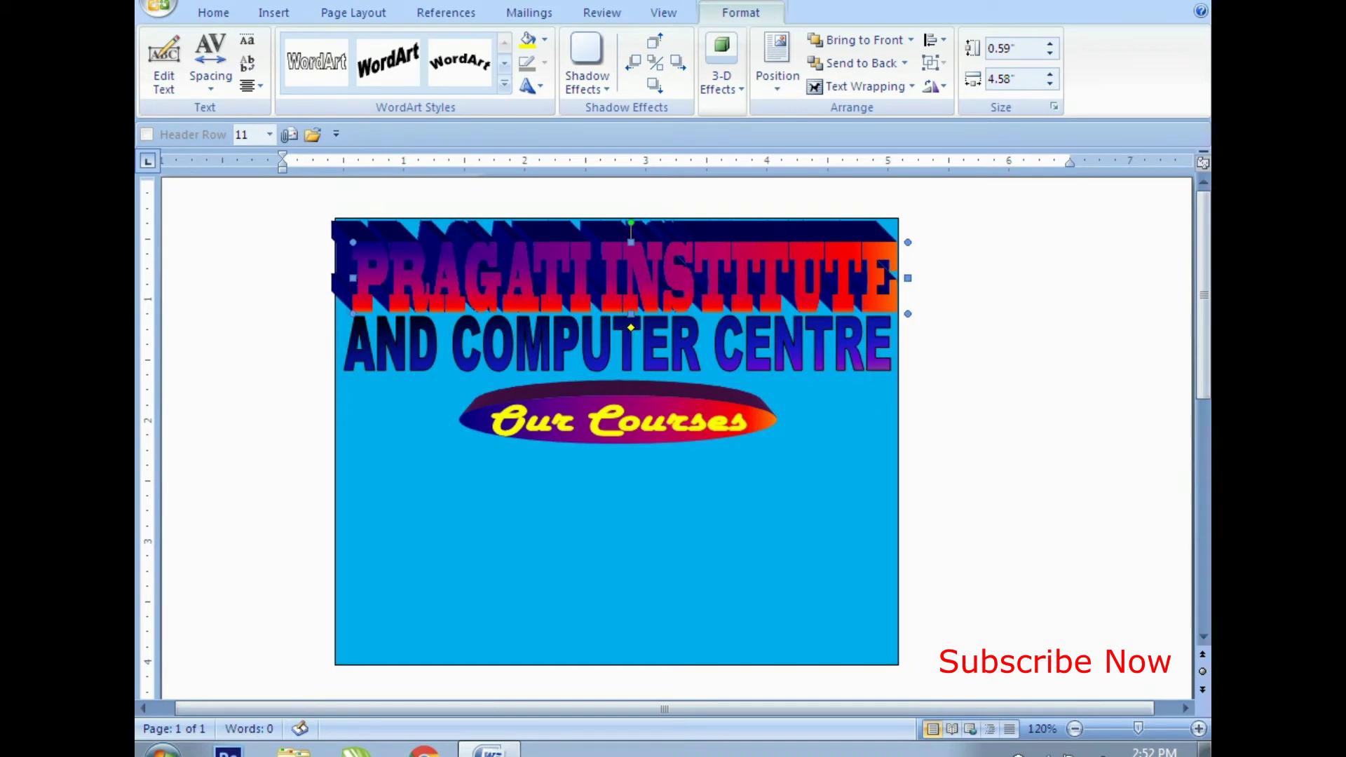
pyautogui.click(617, 344)
pyautogui.press('Down')
pyautogui.press('Down')
pyautogui.press('Down')
pyautogui.press('Down')
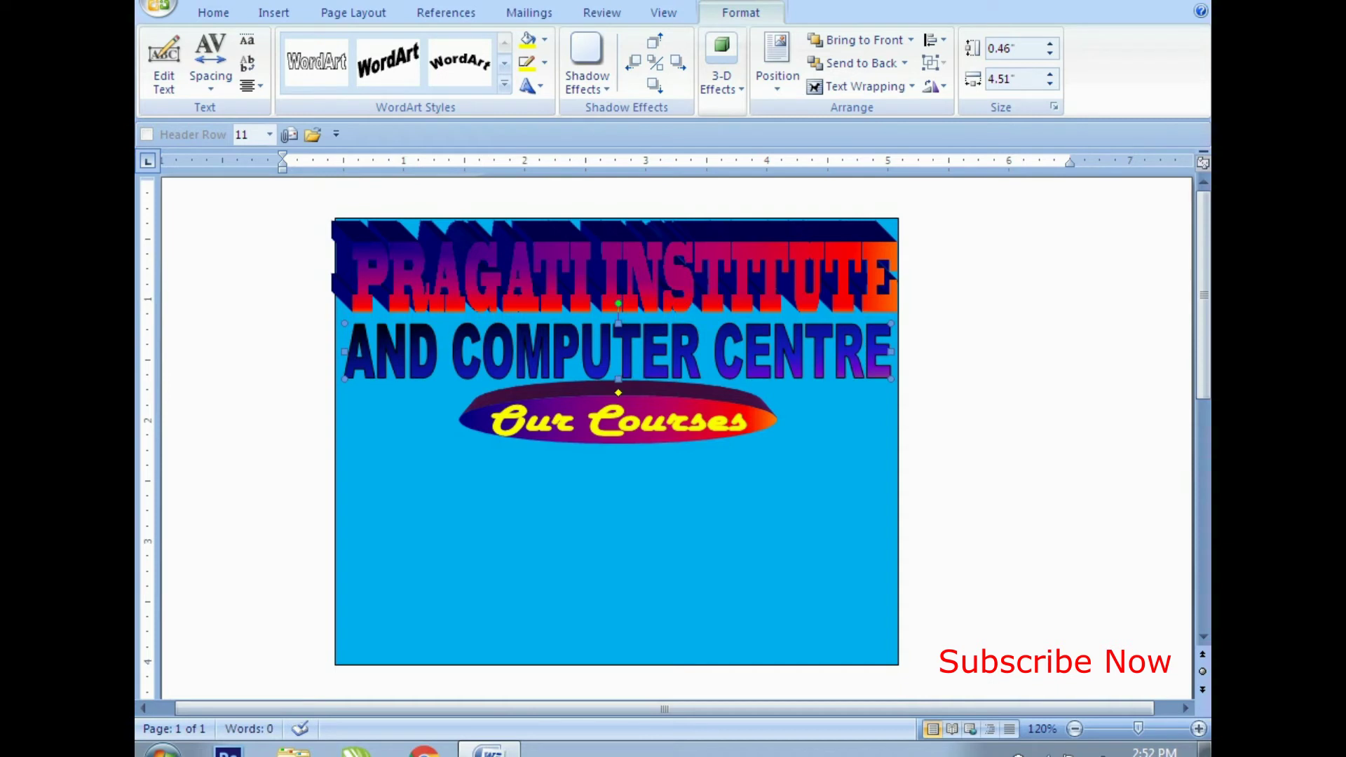
pyautogui.click(617, 274)
pyautogui.press('Right')
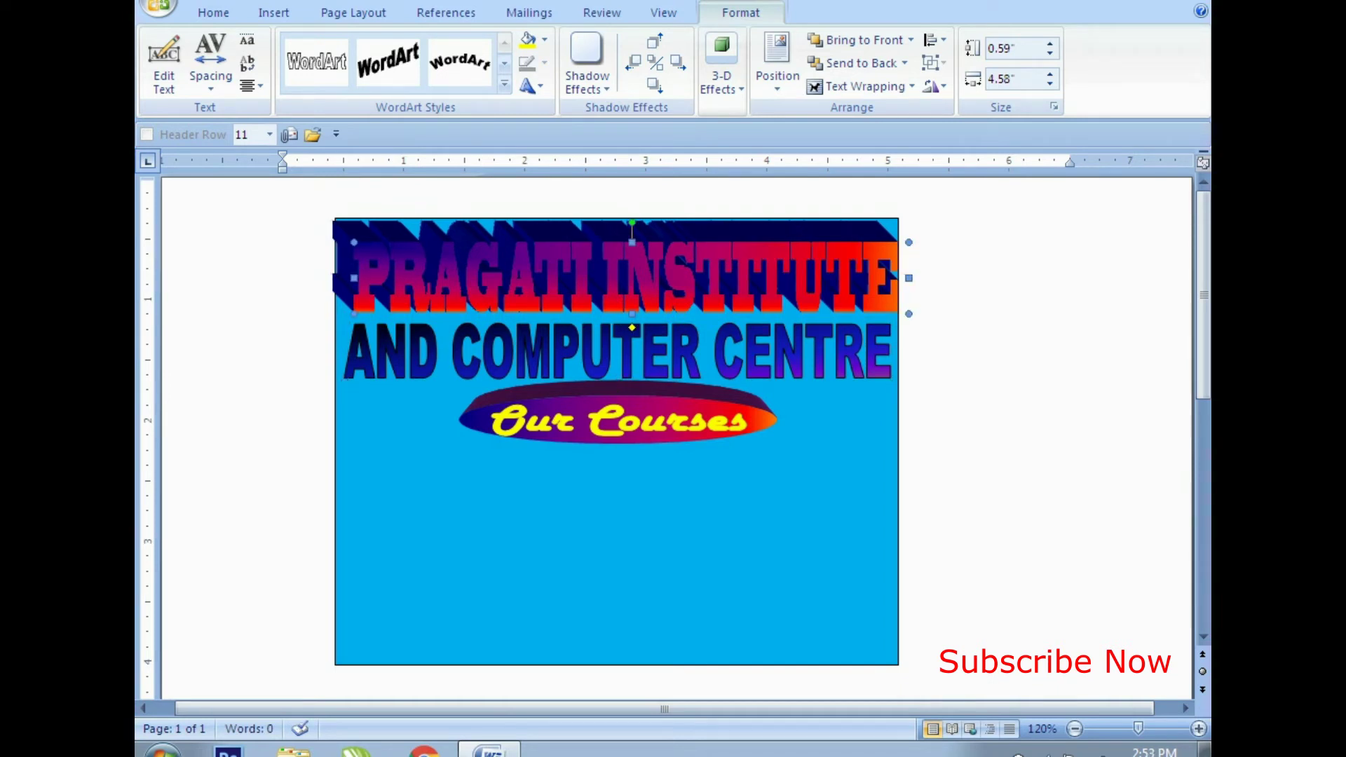
pyautogui.hotkey('shift', 'Left')
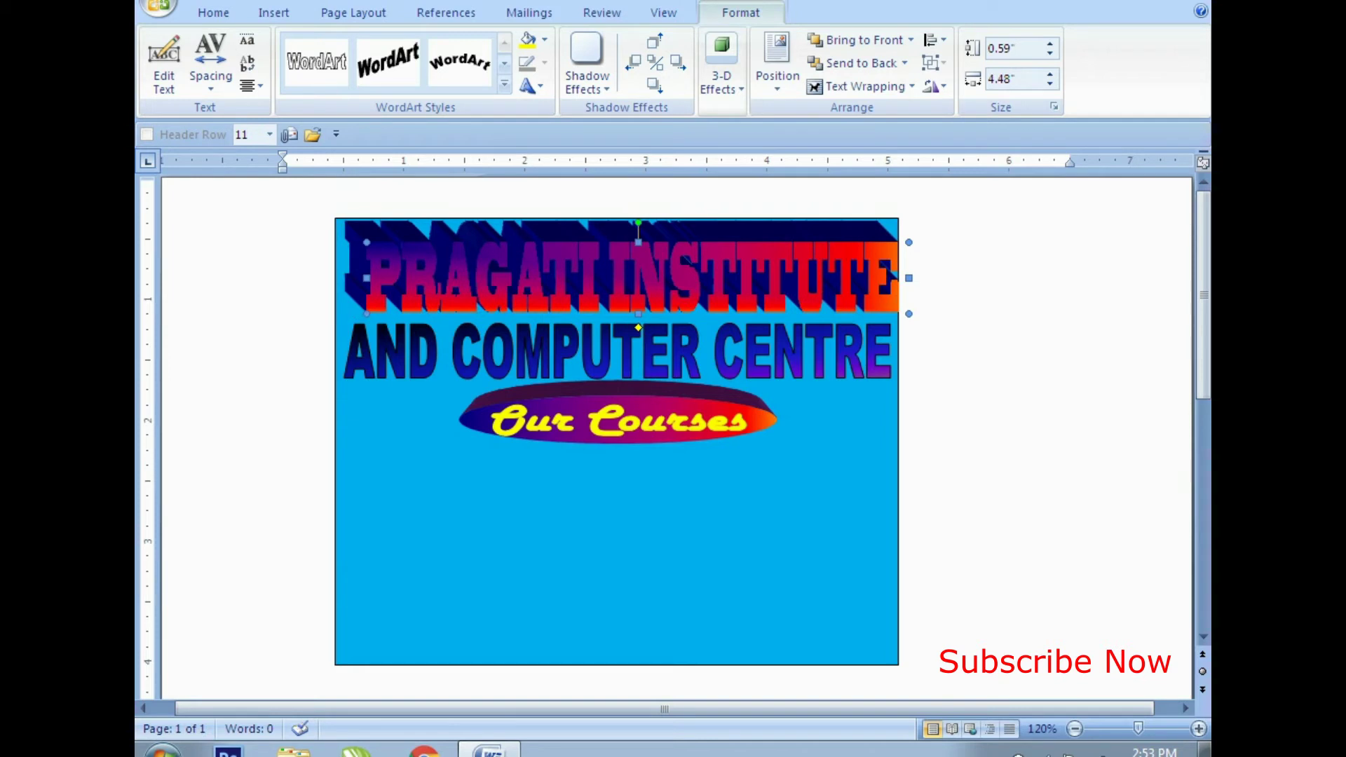
pyautogui.press('Left')
pyautogui.press('Left')
pyautogui.press('Left')
pyautogui.press('Left')
pyautogui.press('Down')
# Apply a perspective 3-D effect to the AND COMPUTER CENTRE heading.
pyautogui.click(617, 350)
pyautogui.click(722, 77)
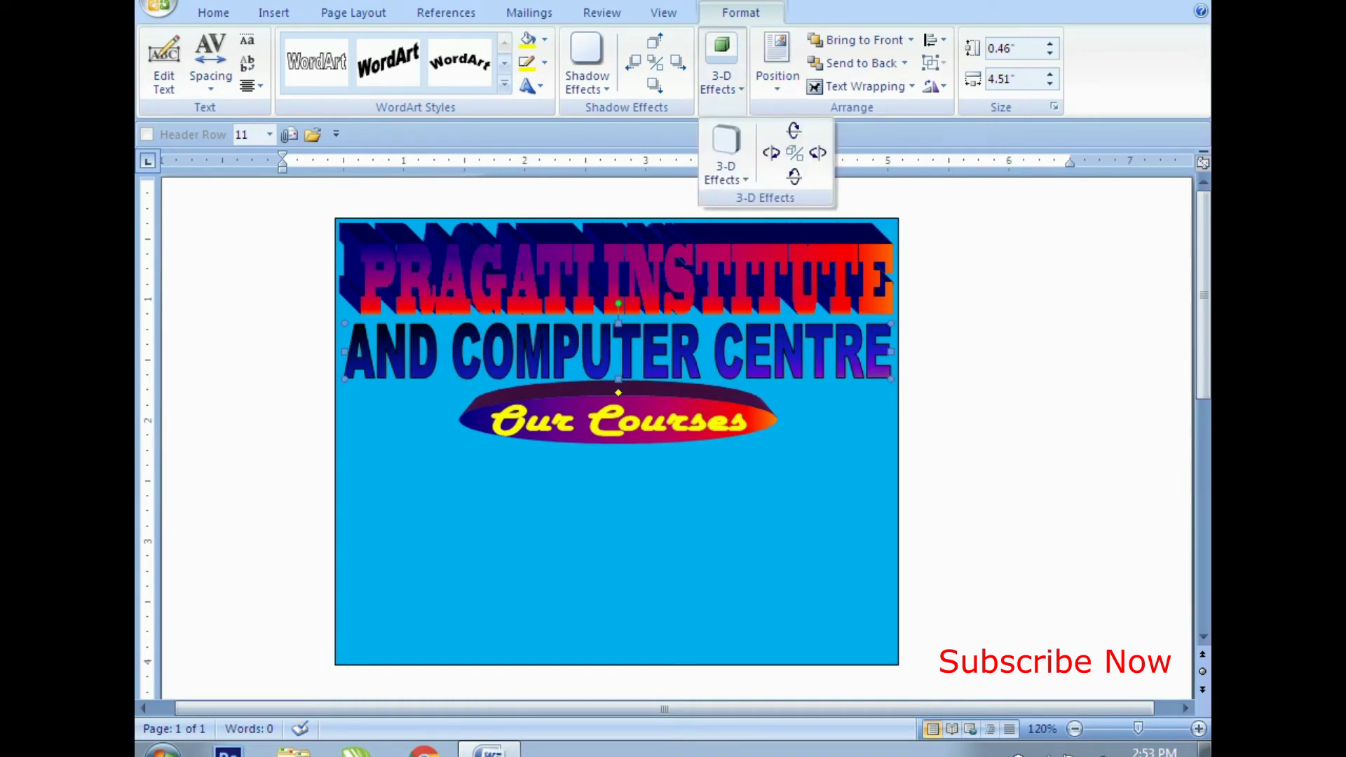
pyautogui.click(726, 155)
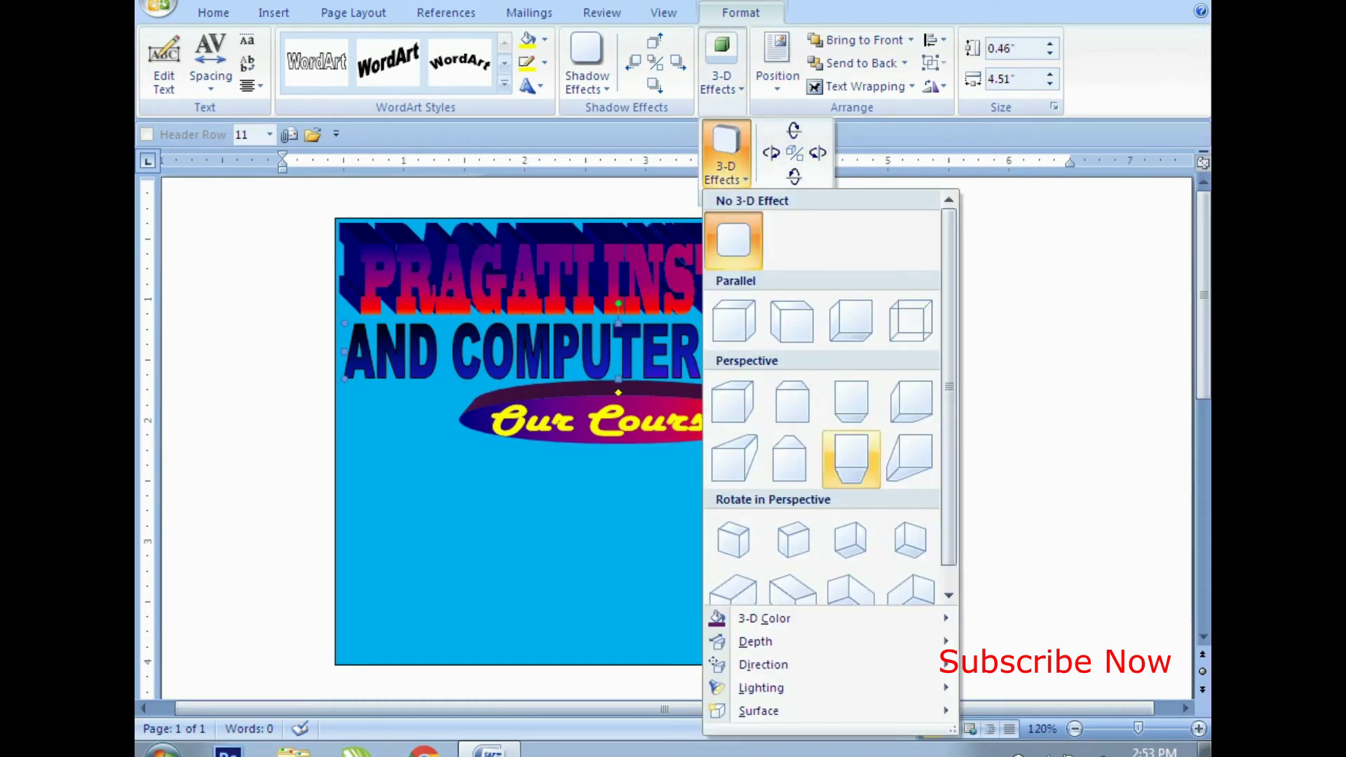
pyautogui.click(850, 459)
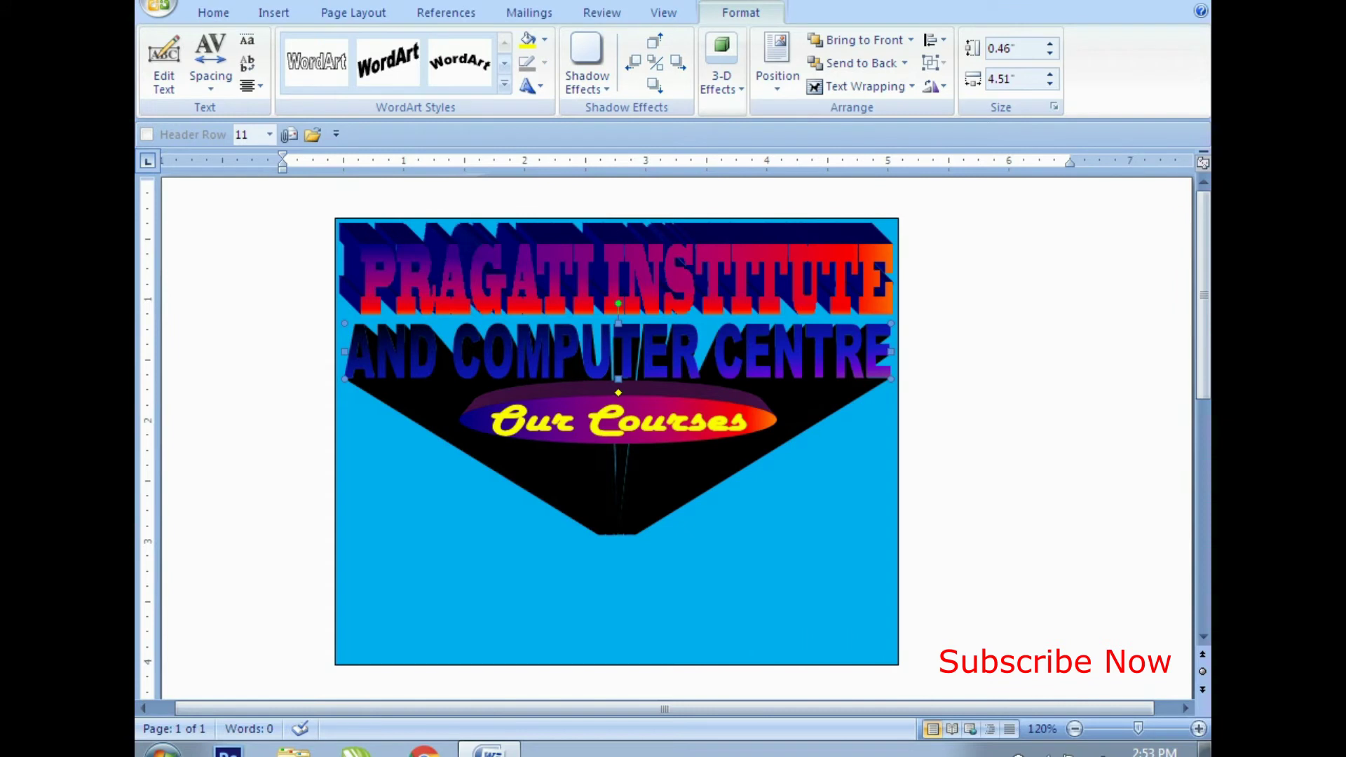
# Colour the heading's 3-D extrusion red.
pyautogui.click(722, 77)
pyautogui.click(726, 151)
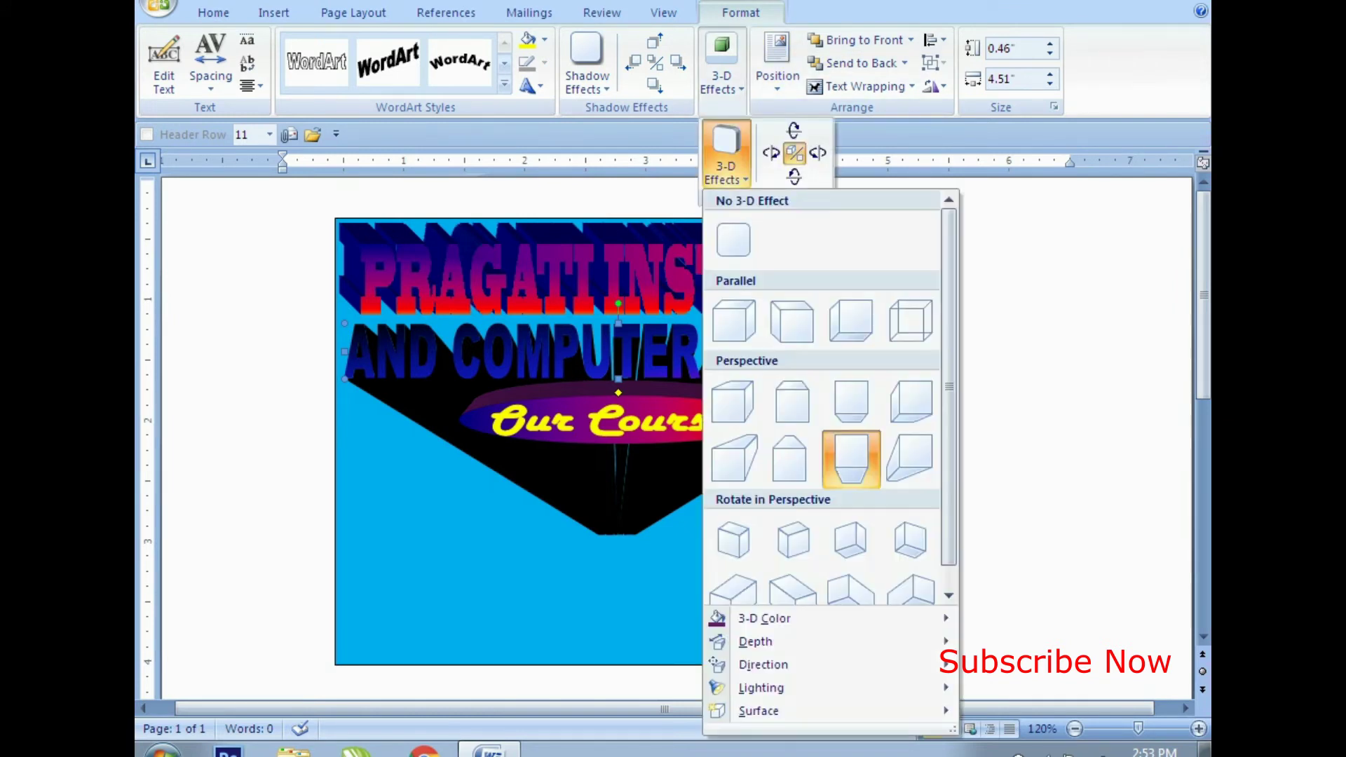
pyautogui.moveTo(765, 619)
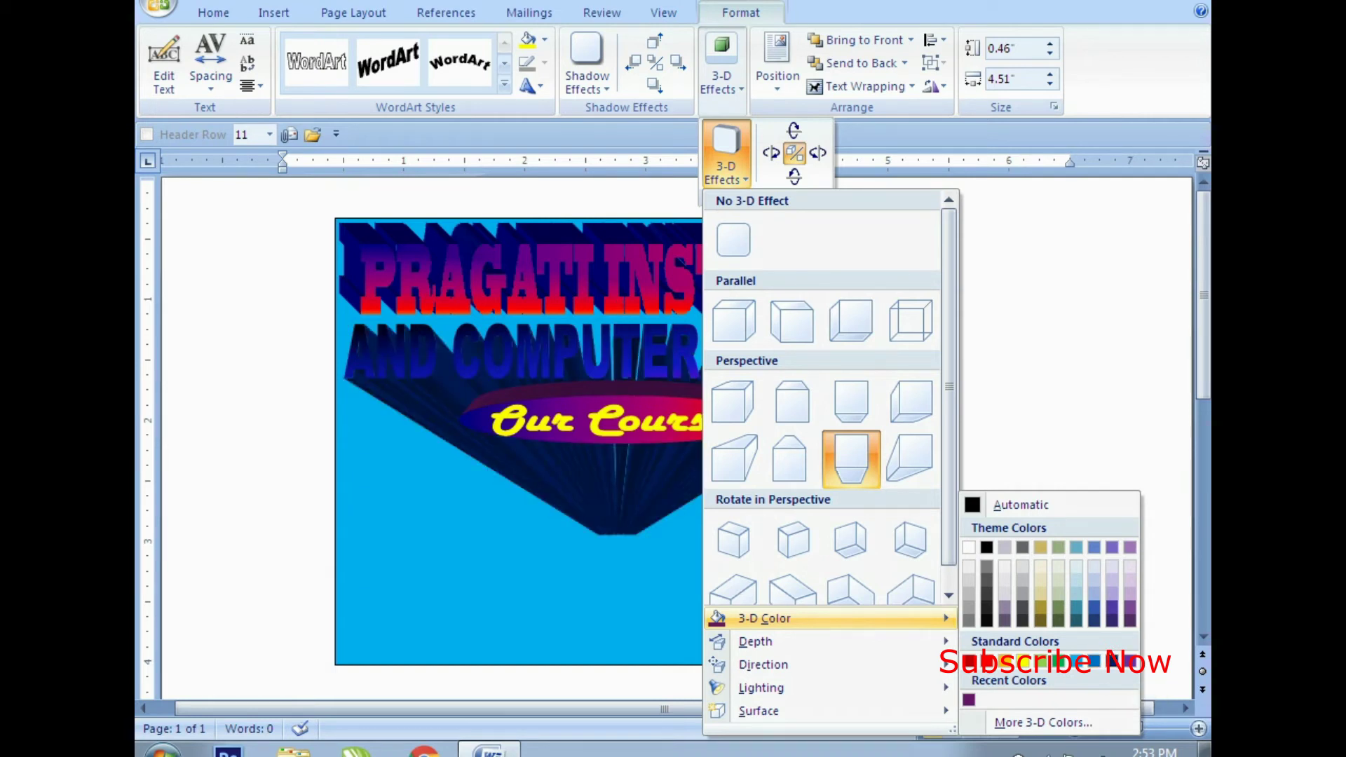
pyautogui.click(986, 661)
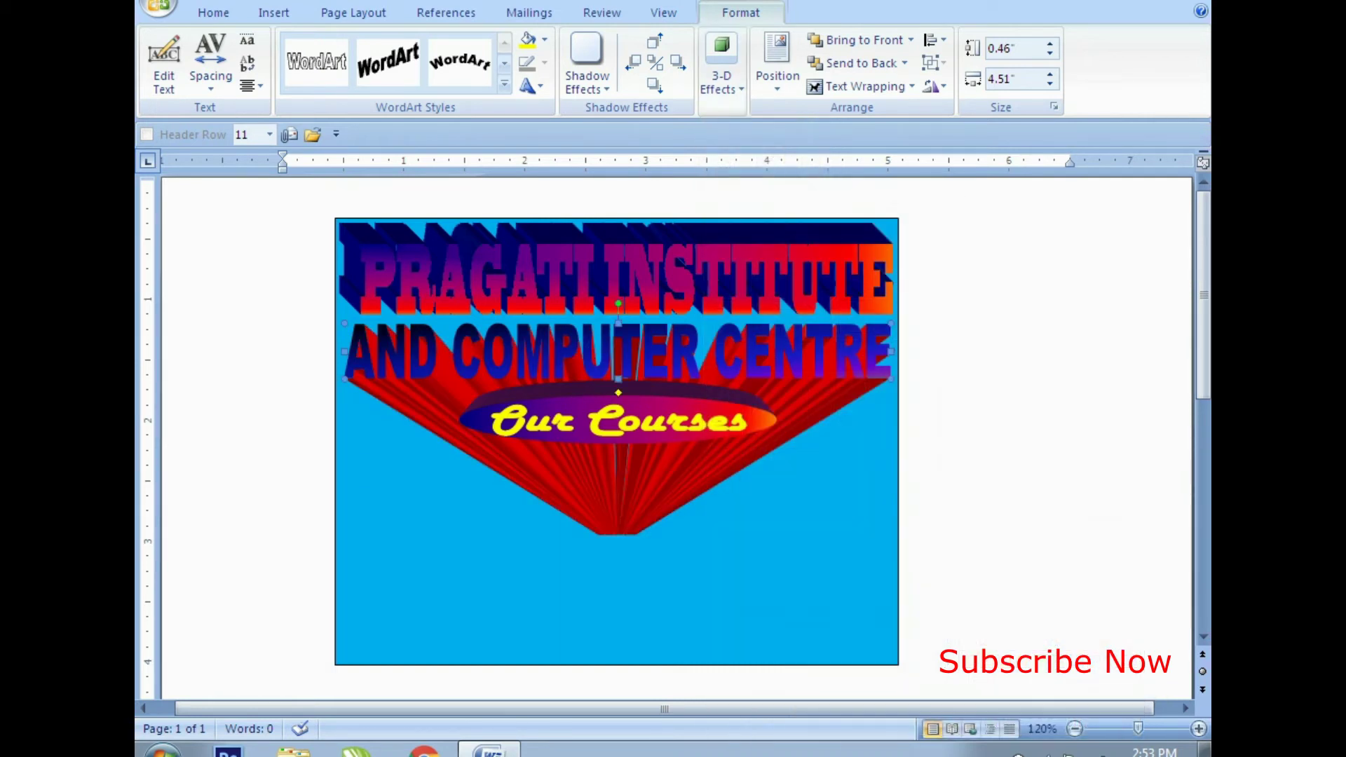
pyautogui.click(284, 280)
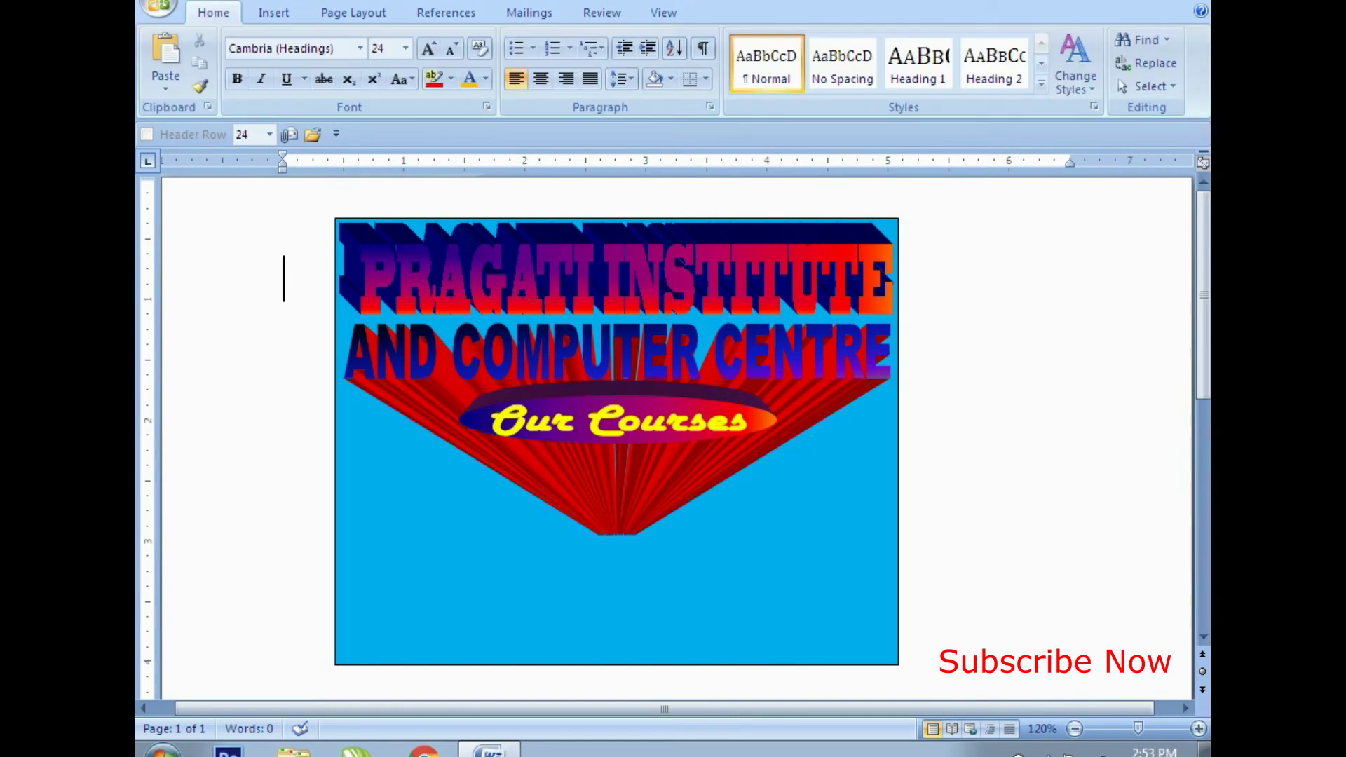
pyautogui.click(619, 420)
# Nudge the Our Courses oval down and draw a wide rounded rectangle across the lower blue area.
pyautogui.press('Down')
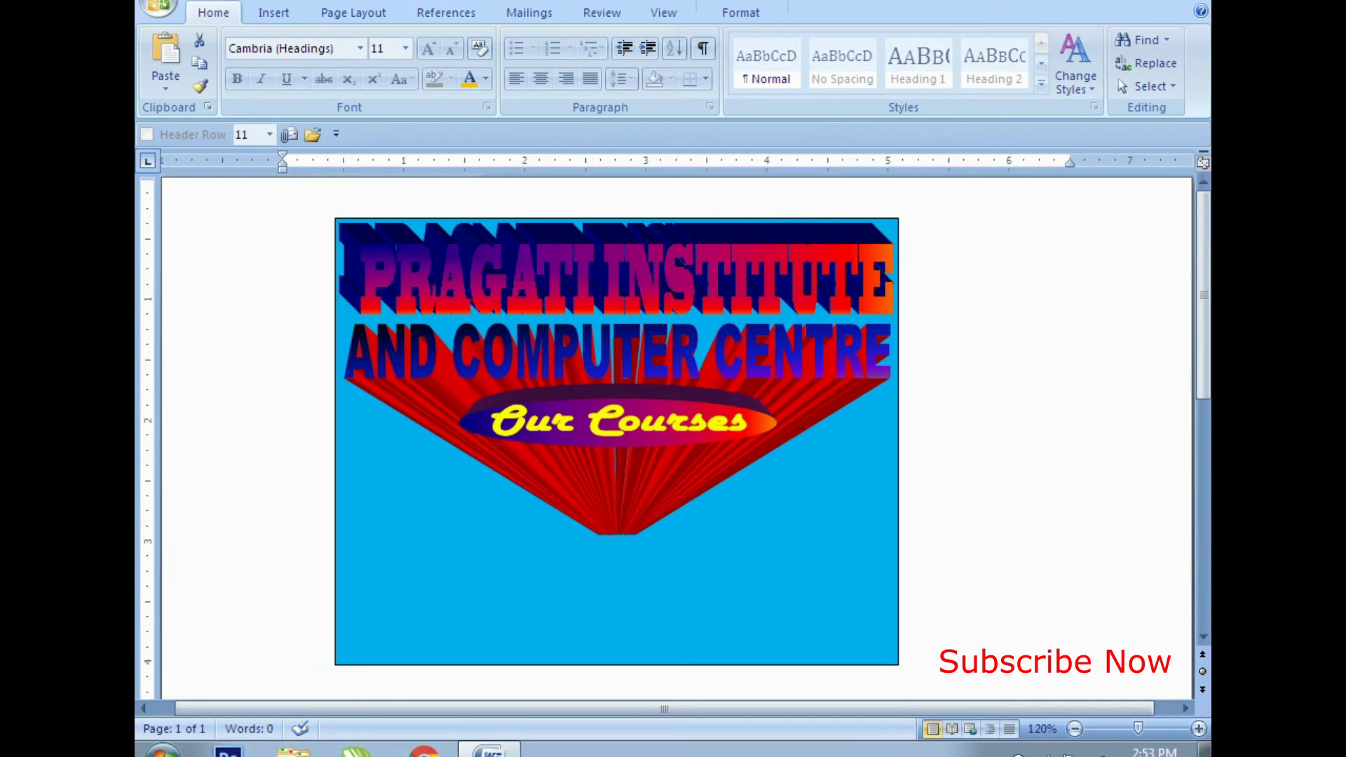
pyautogui.click(284, 279)
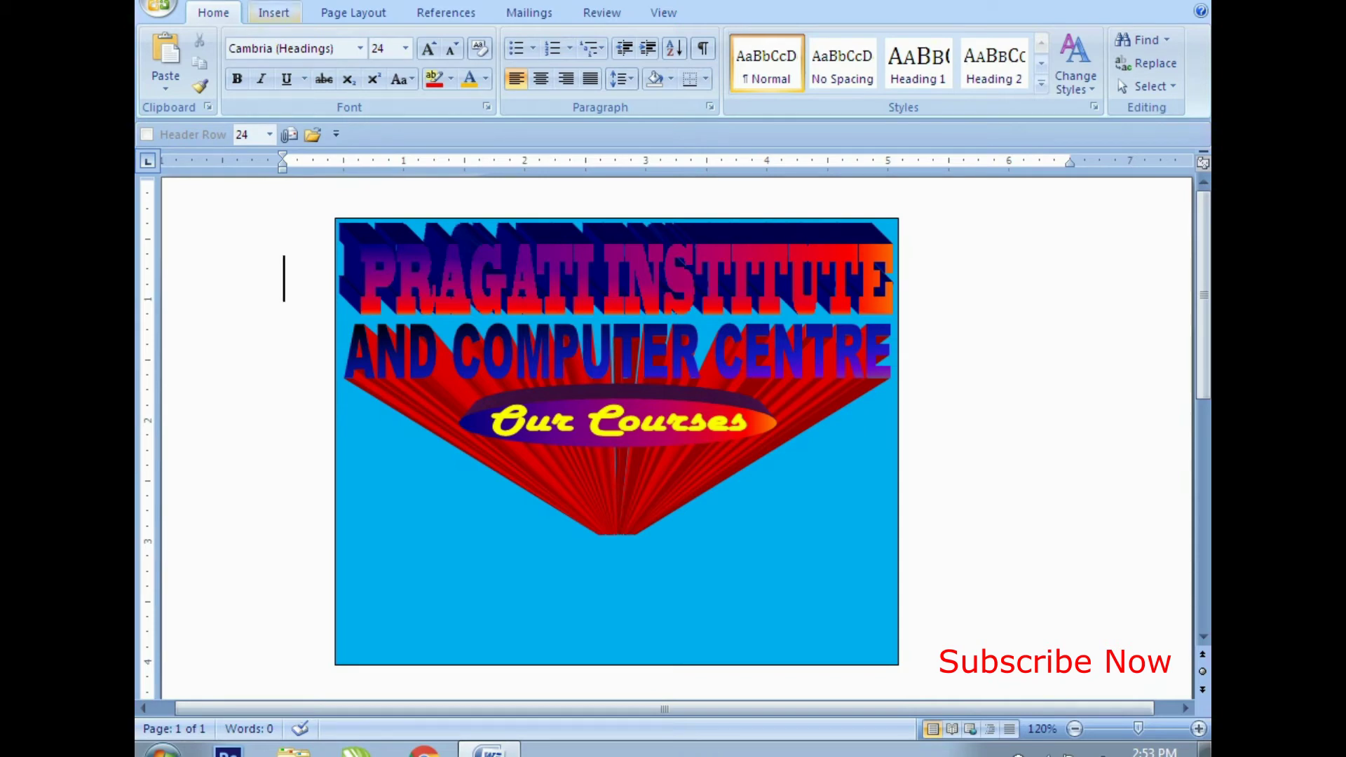
pyautogui.click(273, 12)
pyautogui.click(417, 56)
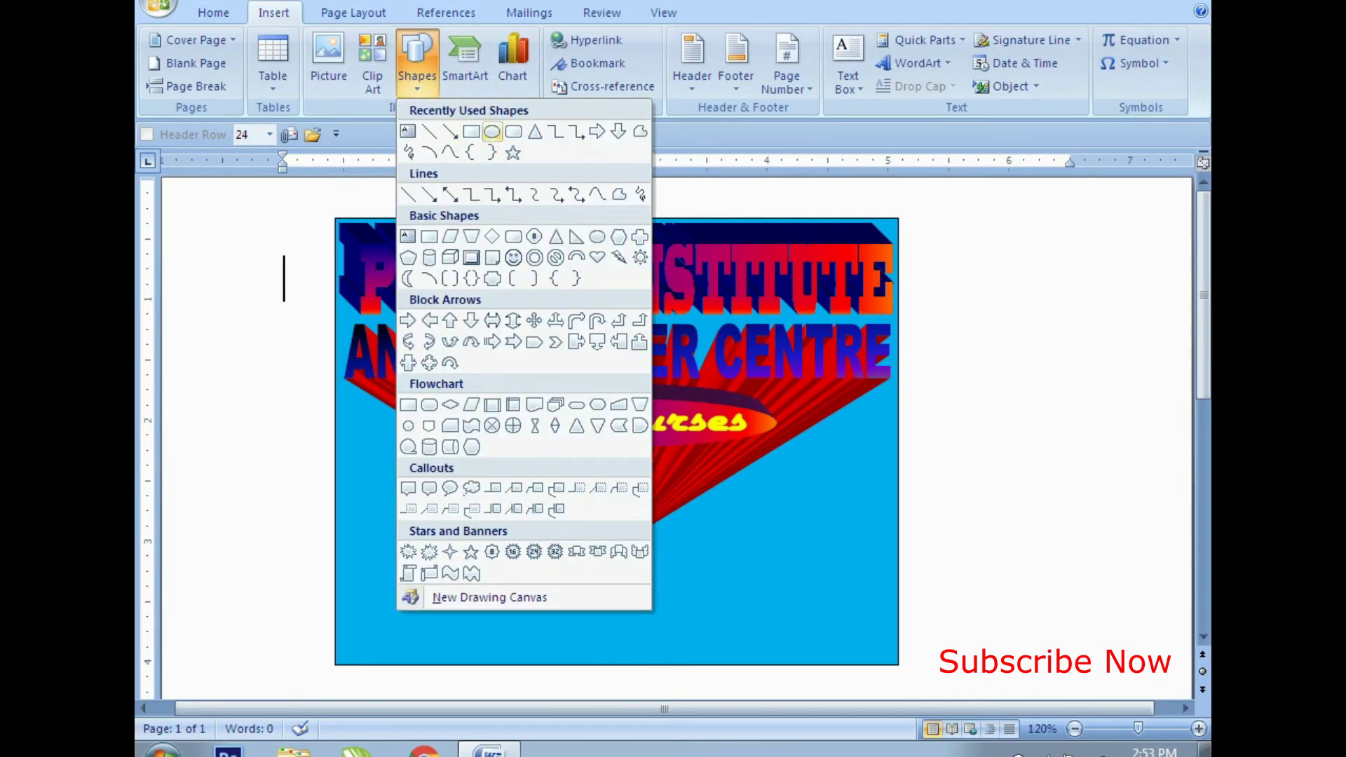
pyautogui.click(514, 131)
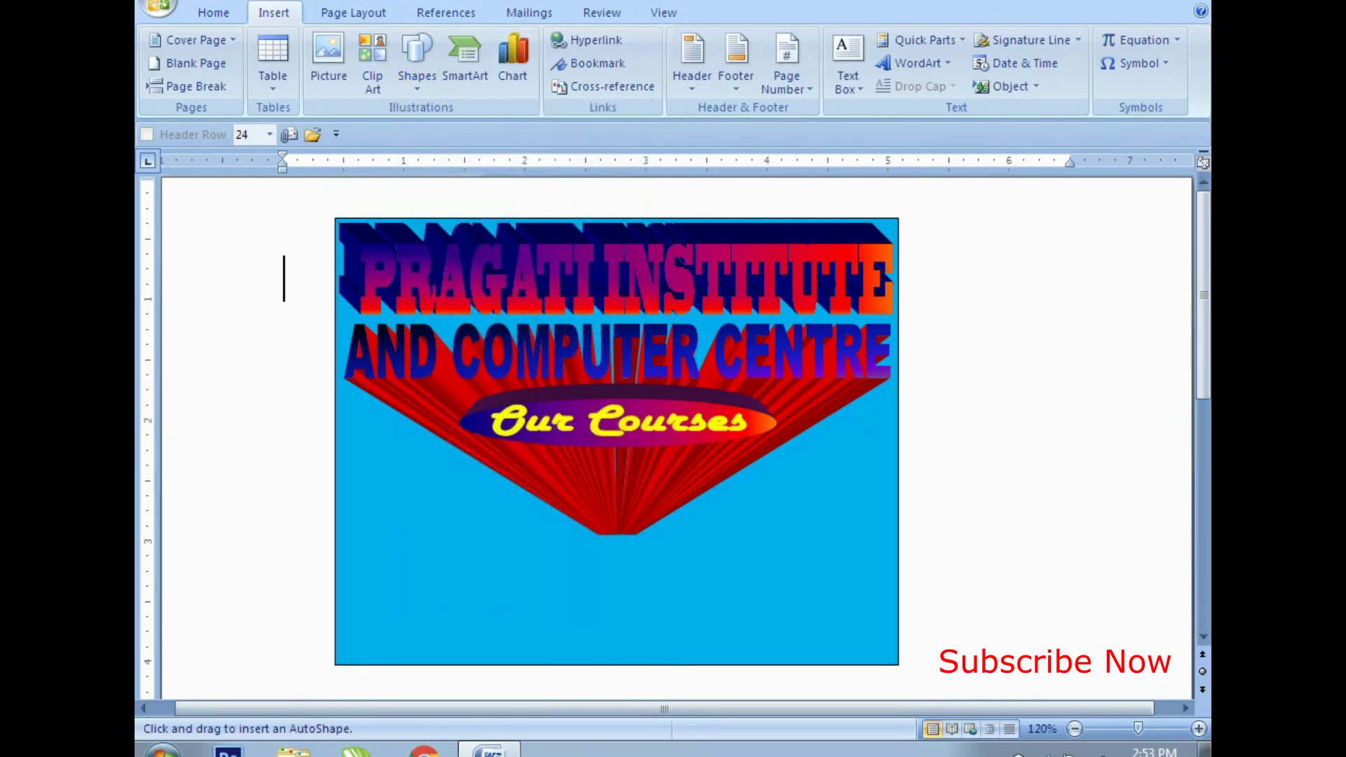
pyautogui.scroll(-1, 617, 386)
pyautogui.moveTo(353, 469); pyautogui.dragTo(891, 586)
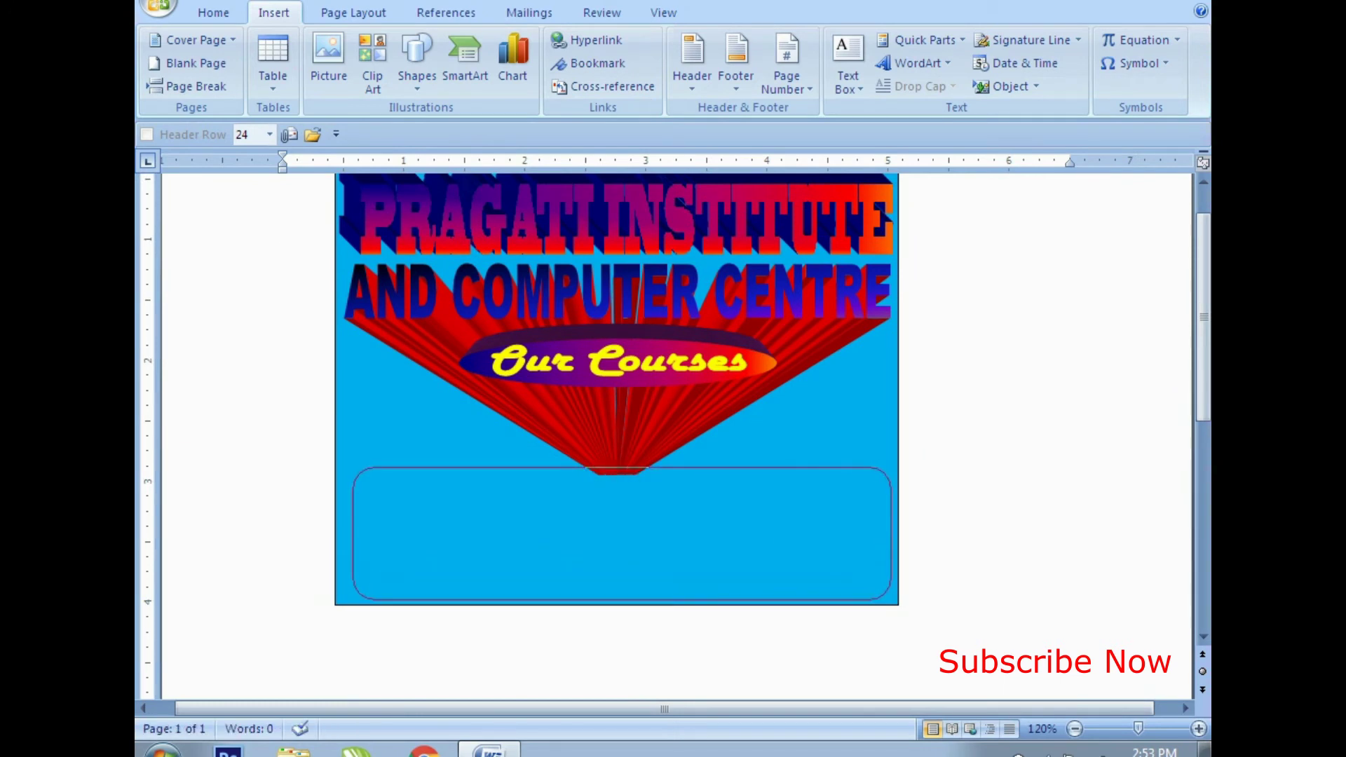
pyautogui.moveTo(890, 586); pyautogui.dragTo(891, 605)
pyautogui.click(744, 71)
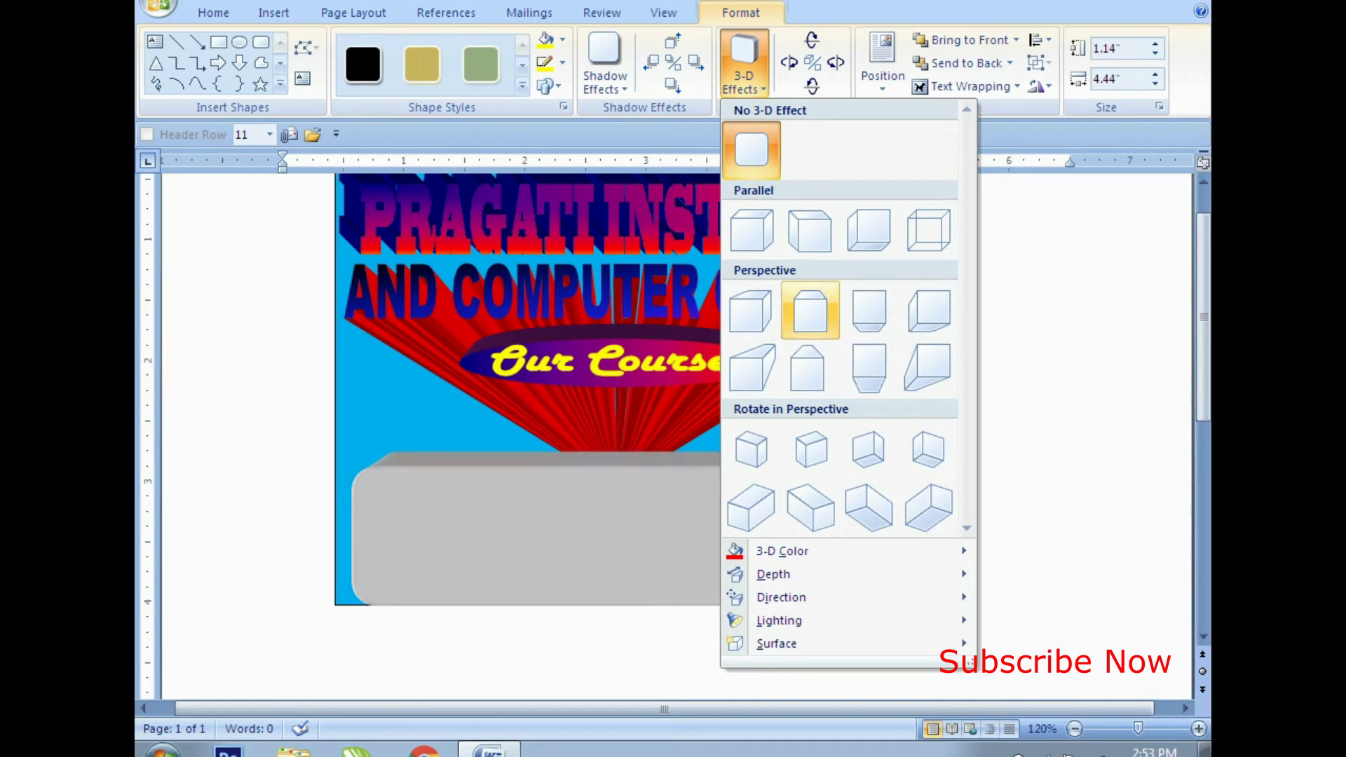
# Give the rounded box a perspective 3-D effect and size it 1.49" by 4.44" below the oval.
pyautogui.click(811, 312)
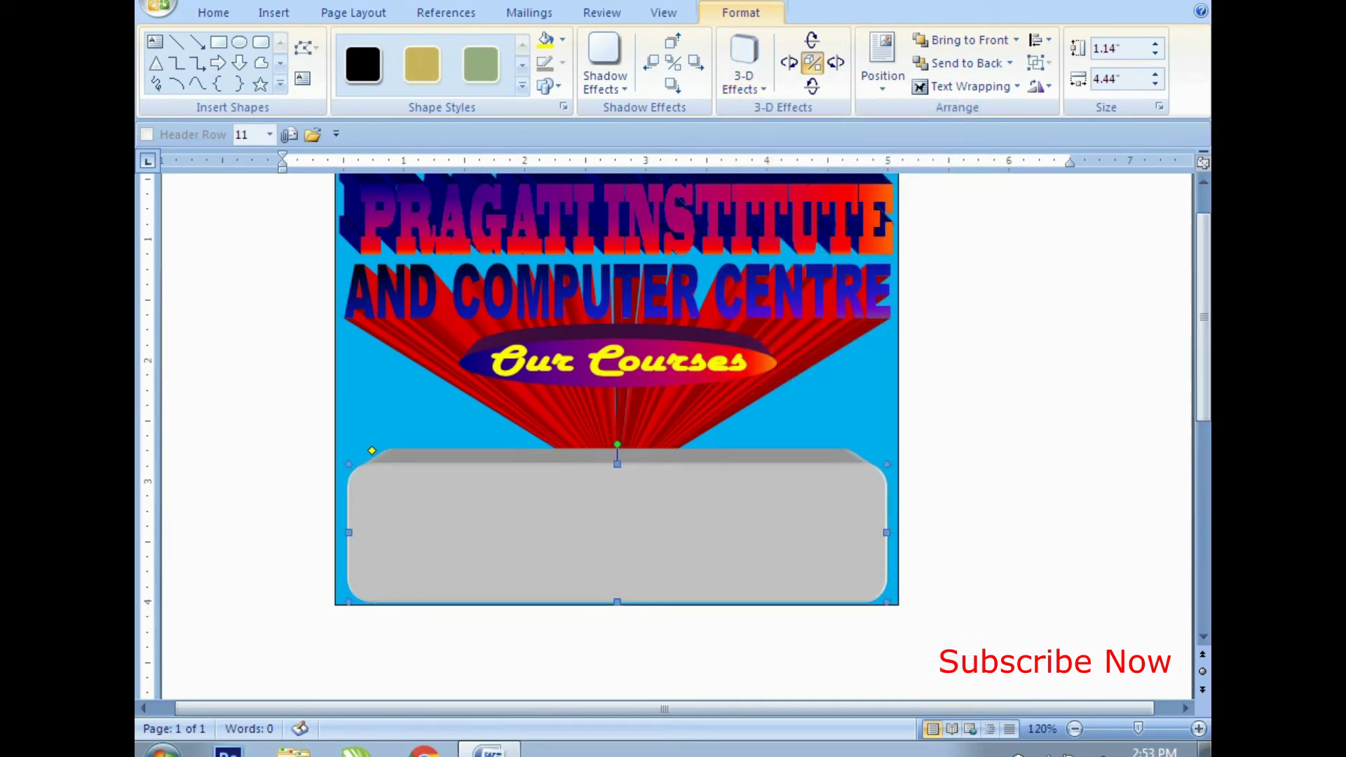
pyautogui.press('Left')
pyautogui.press('Left')
pyautogui.press('Left')
pyautogui.press('Left')
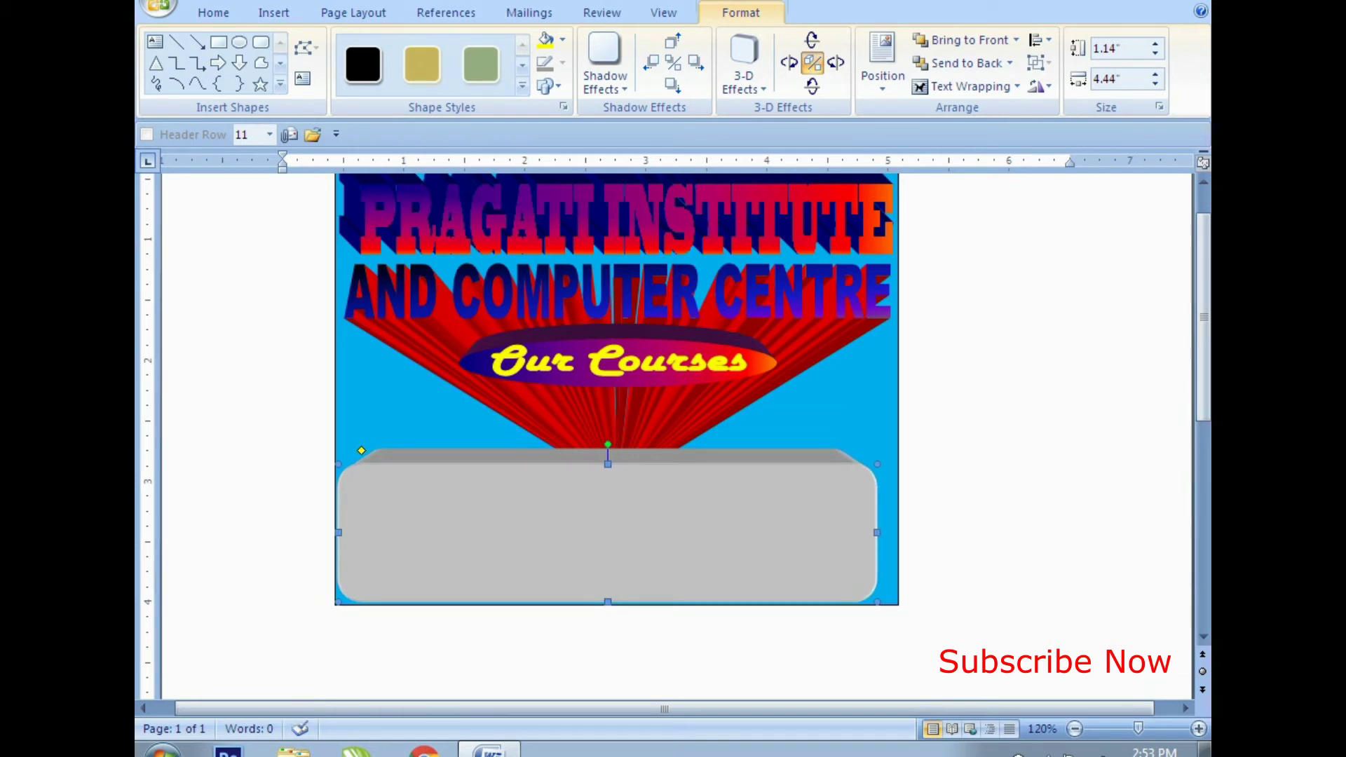
pyautogui.click(608, 533)
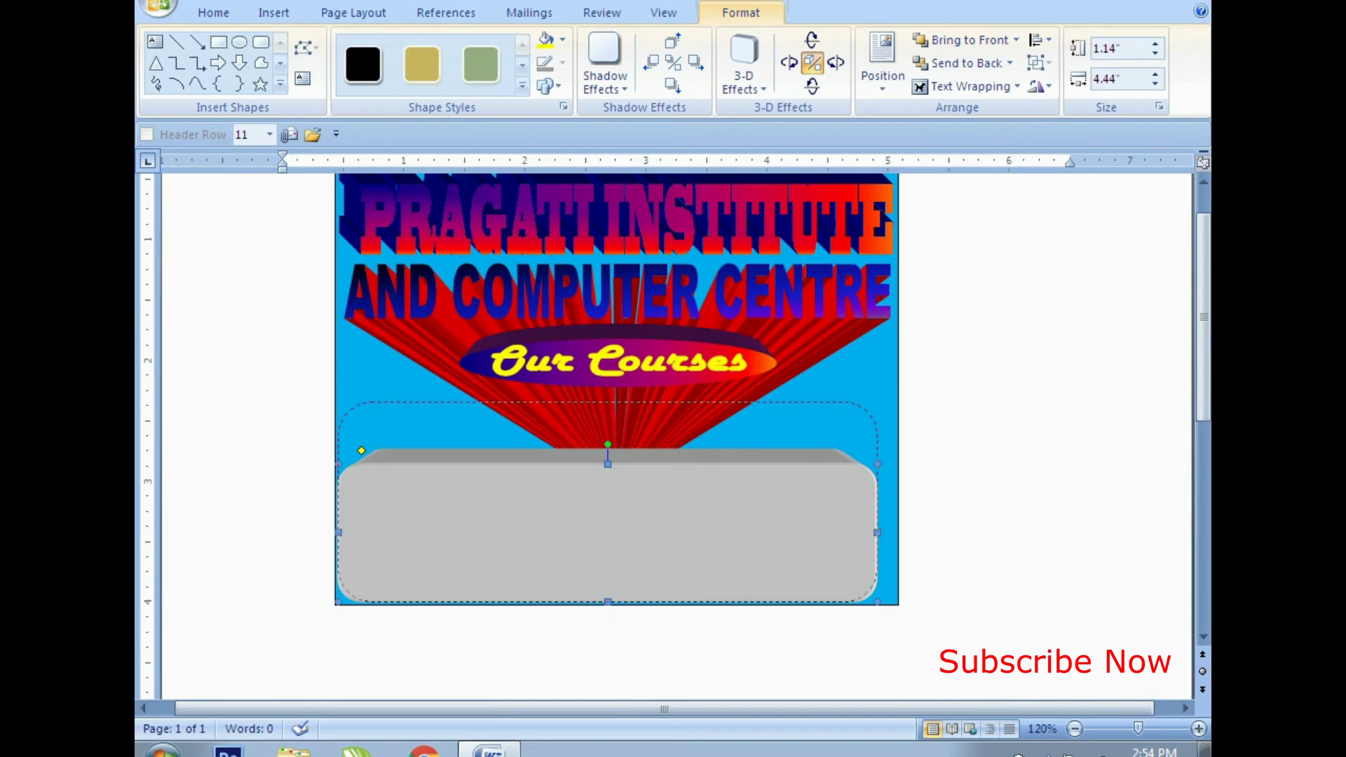
pyautogui.moveTo(608, 403); pyautogui.dragTo(608, 402)
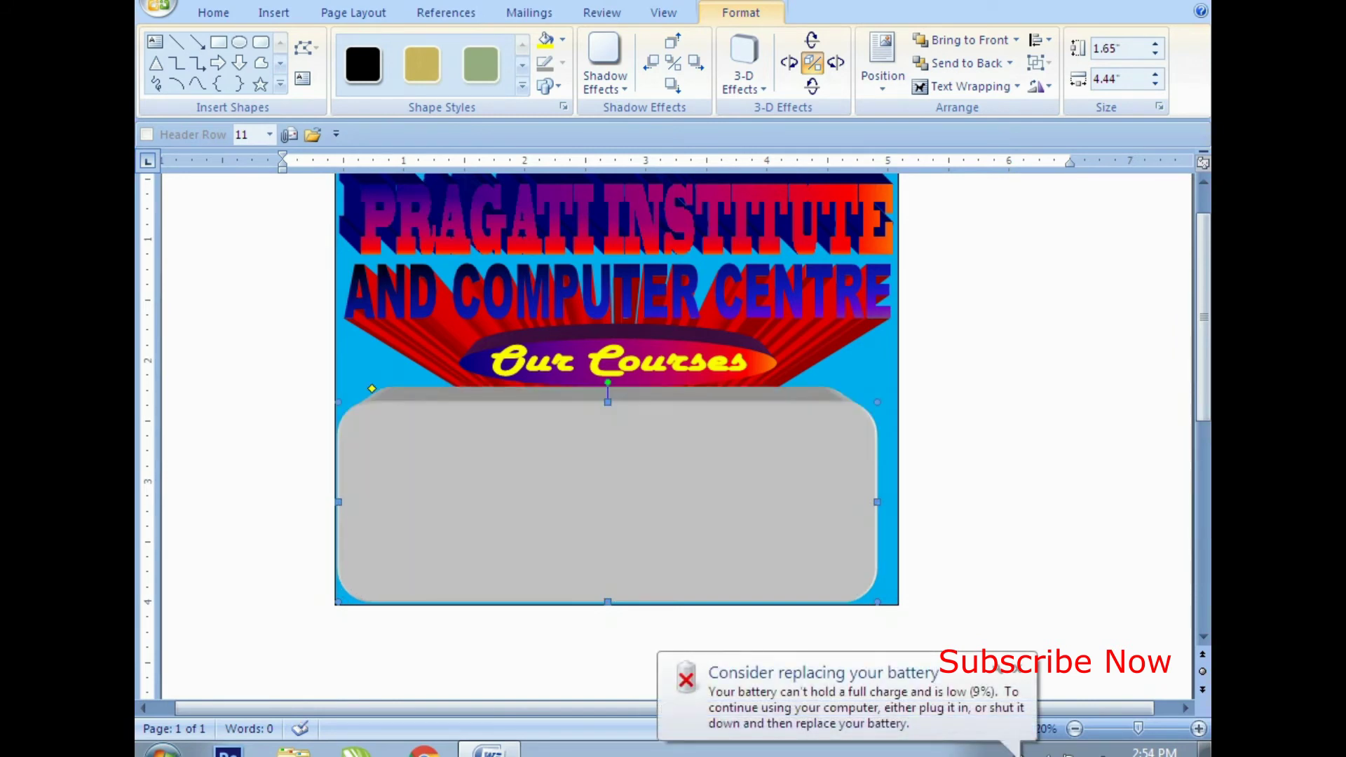
pyautogui.hotkey('ctrl', 'Down')
pyautogui.hotkey('ctrl', 'Down')
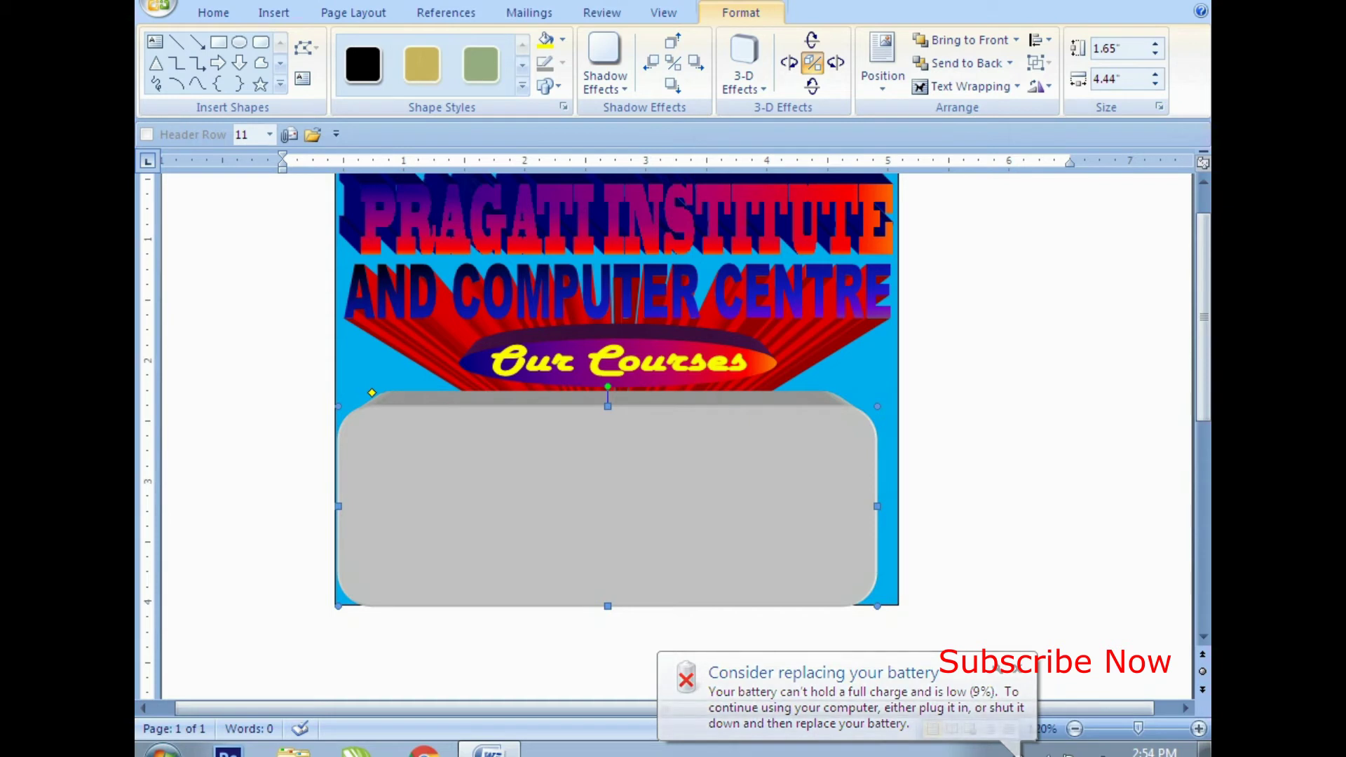
pyautogui.moveTo(608, 606); pyautogui.dragTo(608, 589)
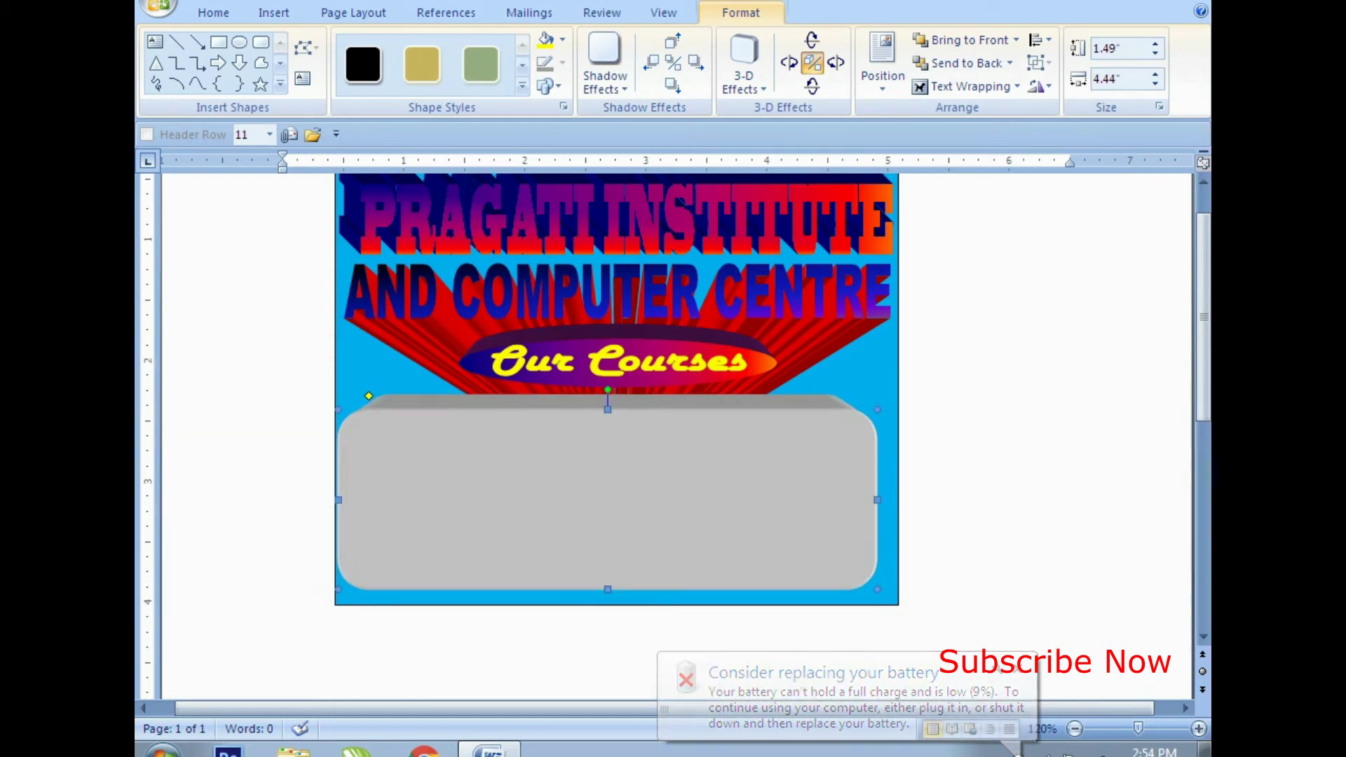
pyautogui.hotkey('ctrl', 'Down')
pyautogui.hotkey('ctrl', 'Down')
pyautogui.hotkey('ctrl', 'Down')
pyautogui.hotkey('ctrl', 'Down')
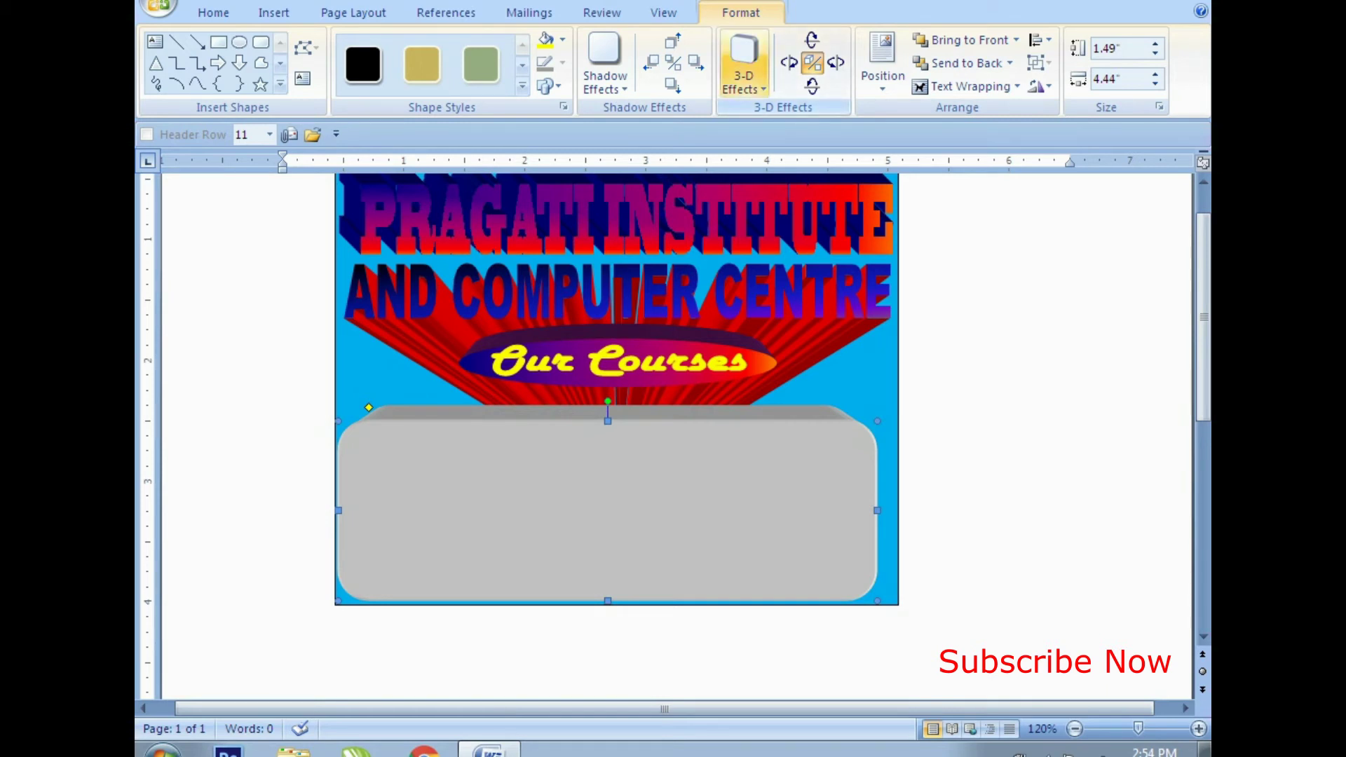
pyautogui.click(744, 70)
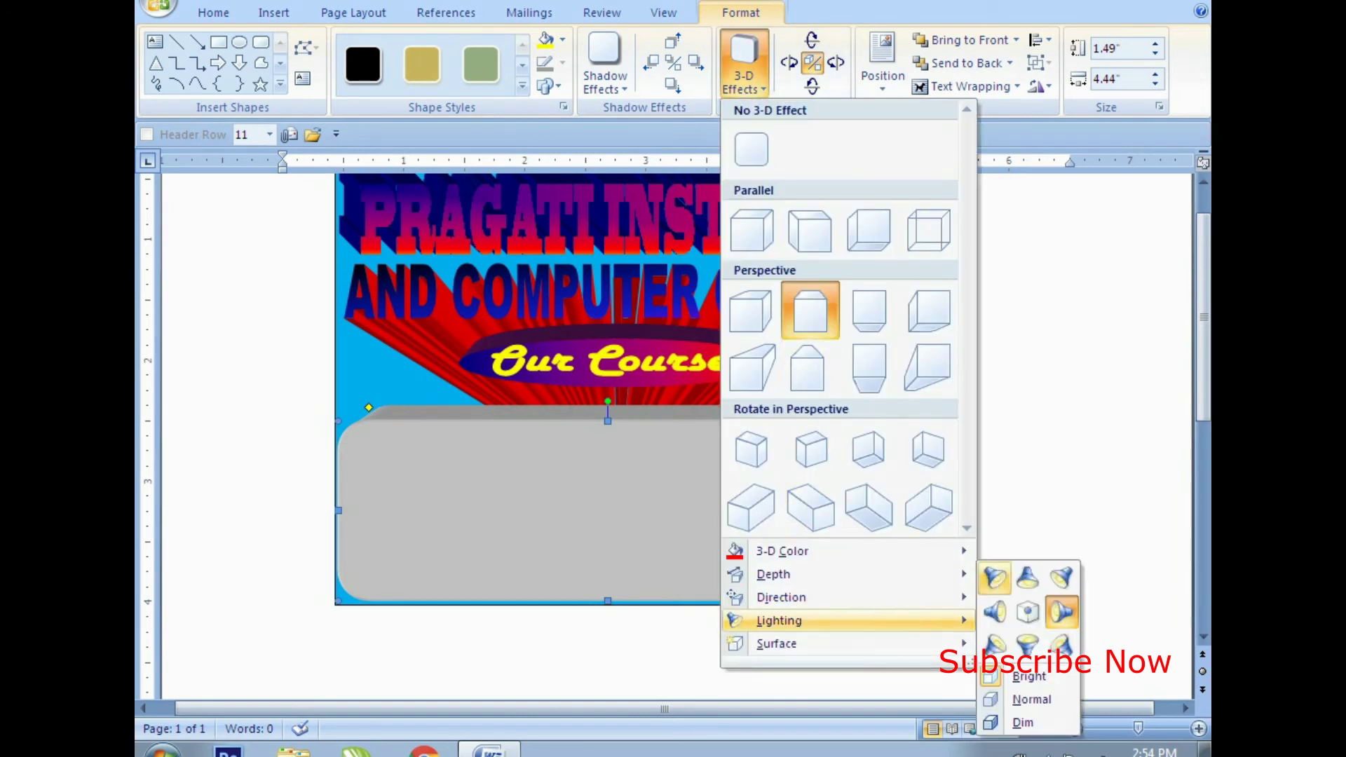
# Apply Bright 3-D lighting and an Early Sunset from-centre gradient, then widen the box to 4.56".
pyautogui.click(1062, 612)
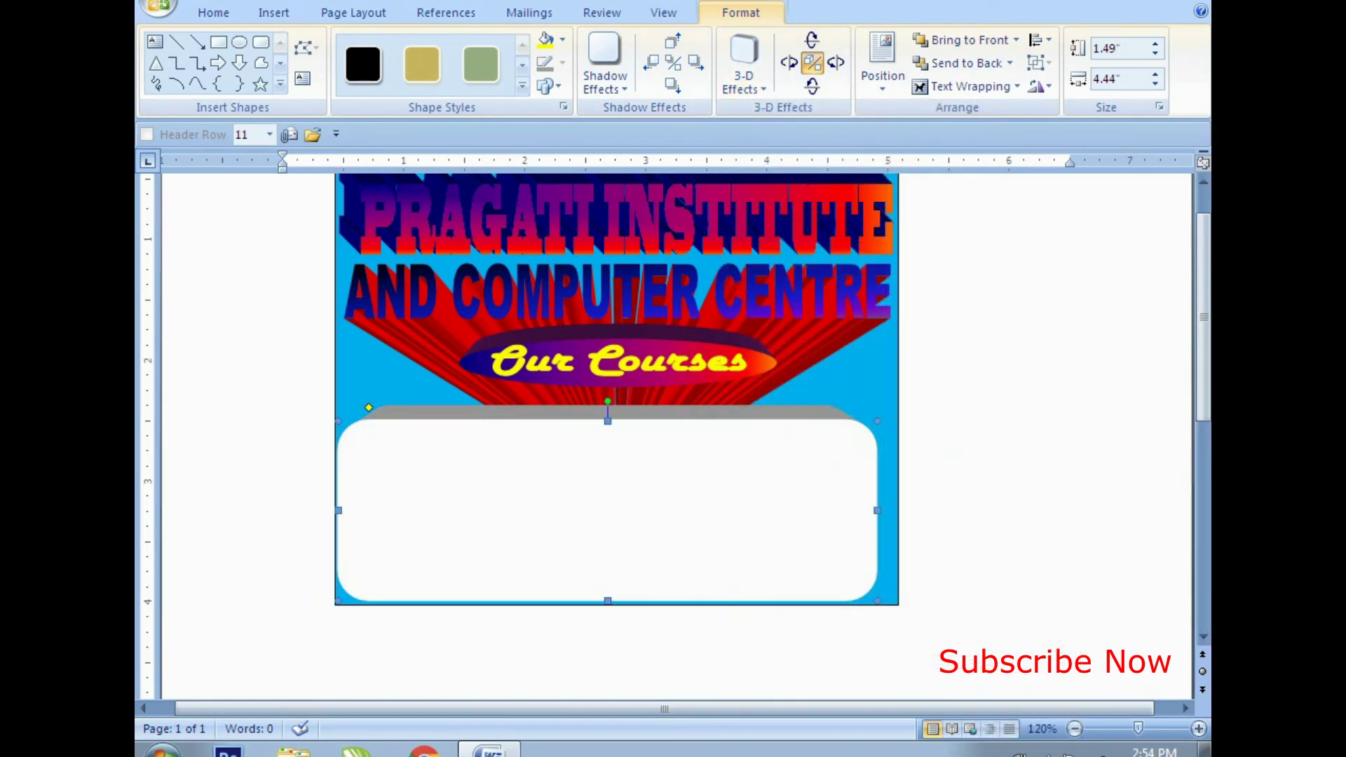
pyautogui.click(744, 71)
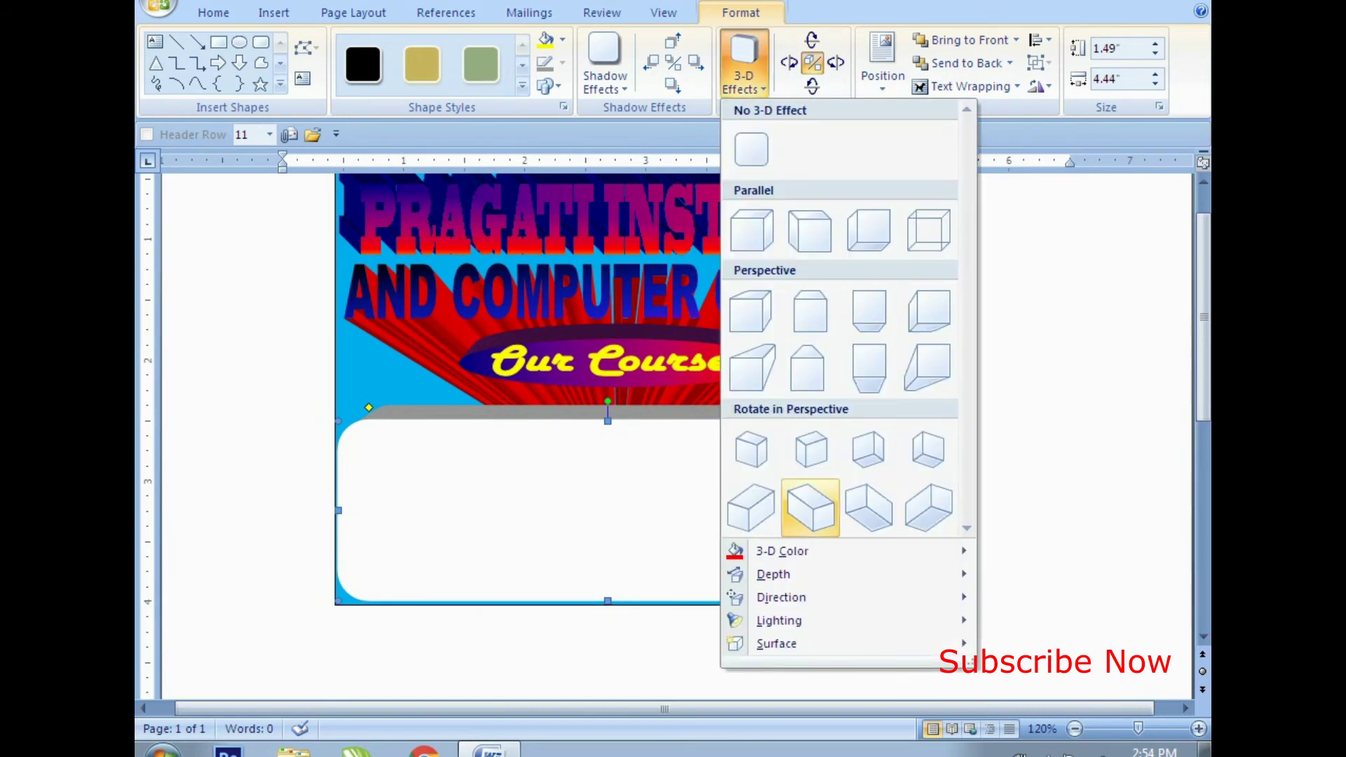
pyautogui.click(563, 40)
pyautogui.moveTo(595, 332)
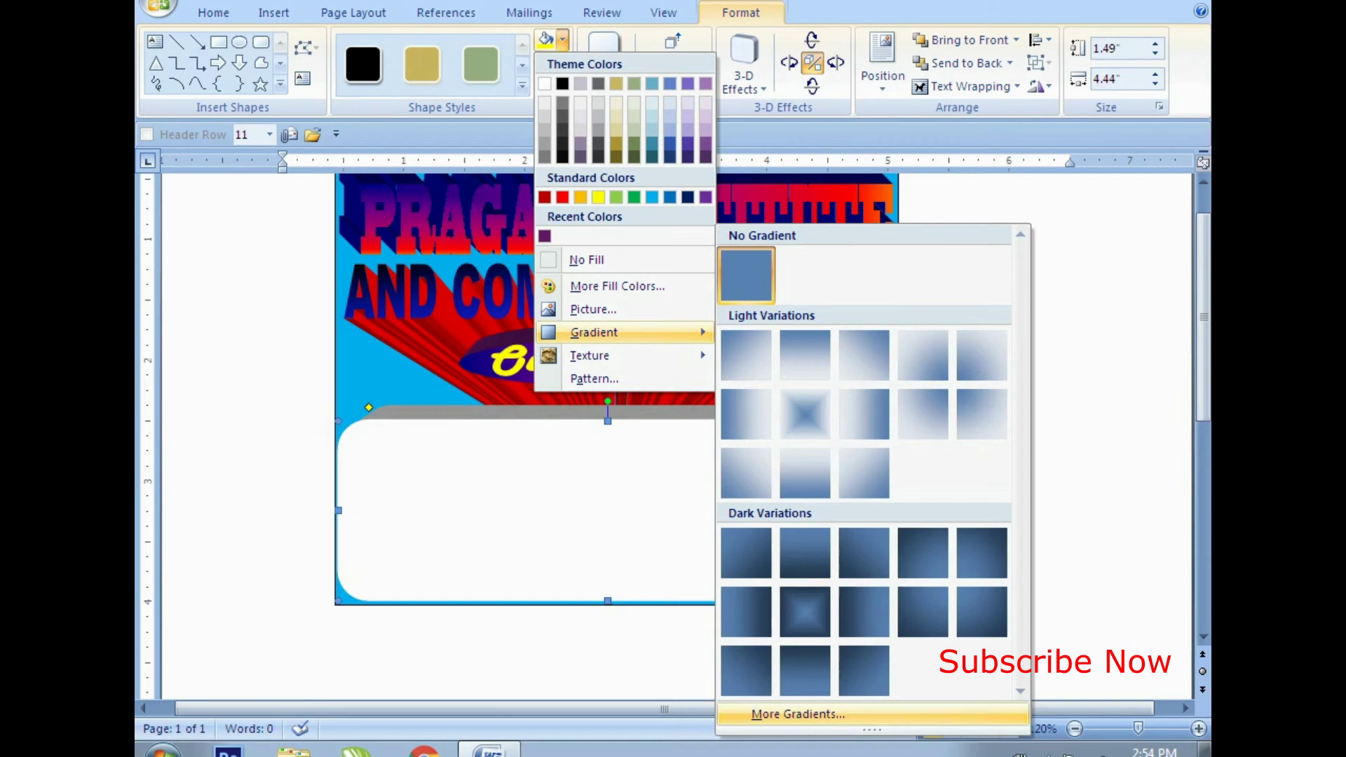
pyautogui.click(798, 714)
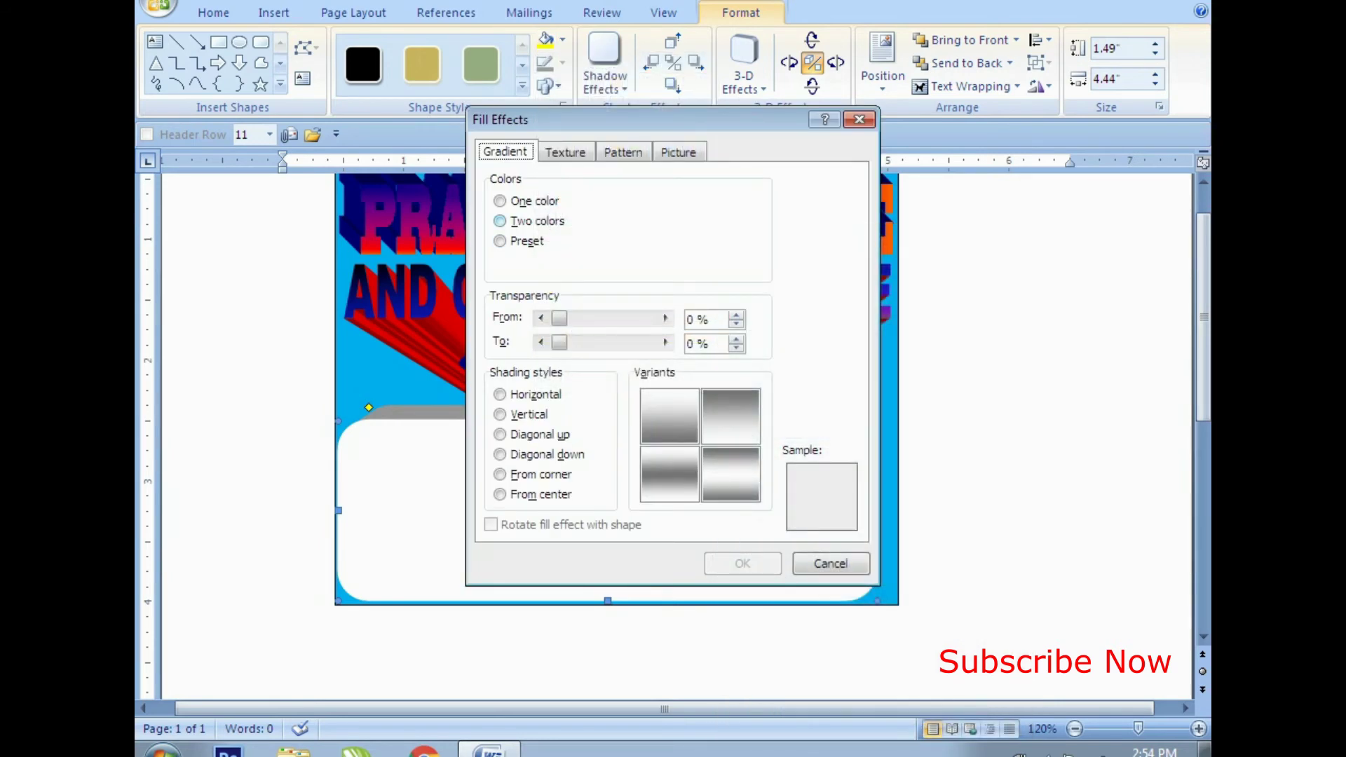
pyautogui.click(500, 240)
pyautogui.click(500, 434)
pyautogui.click(500, 455)
pyautogui.click(500, 494)
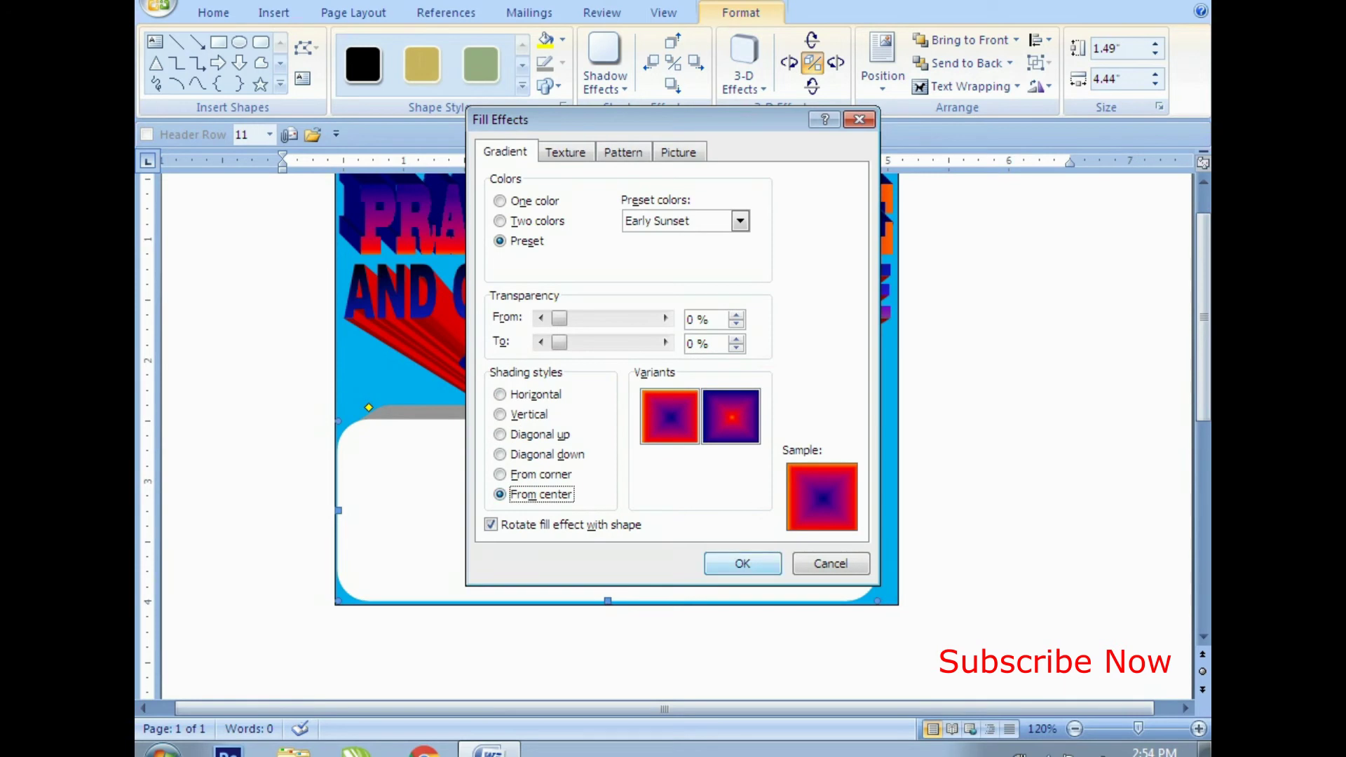
pyautogui.click(742, 564)
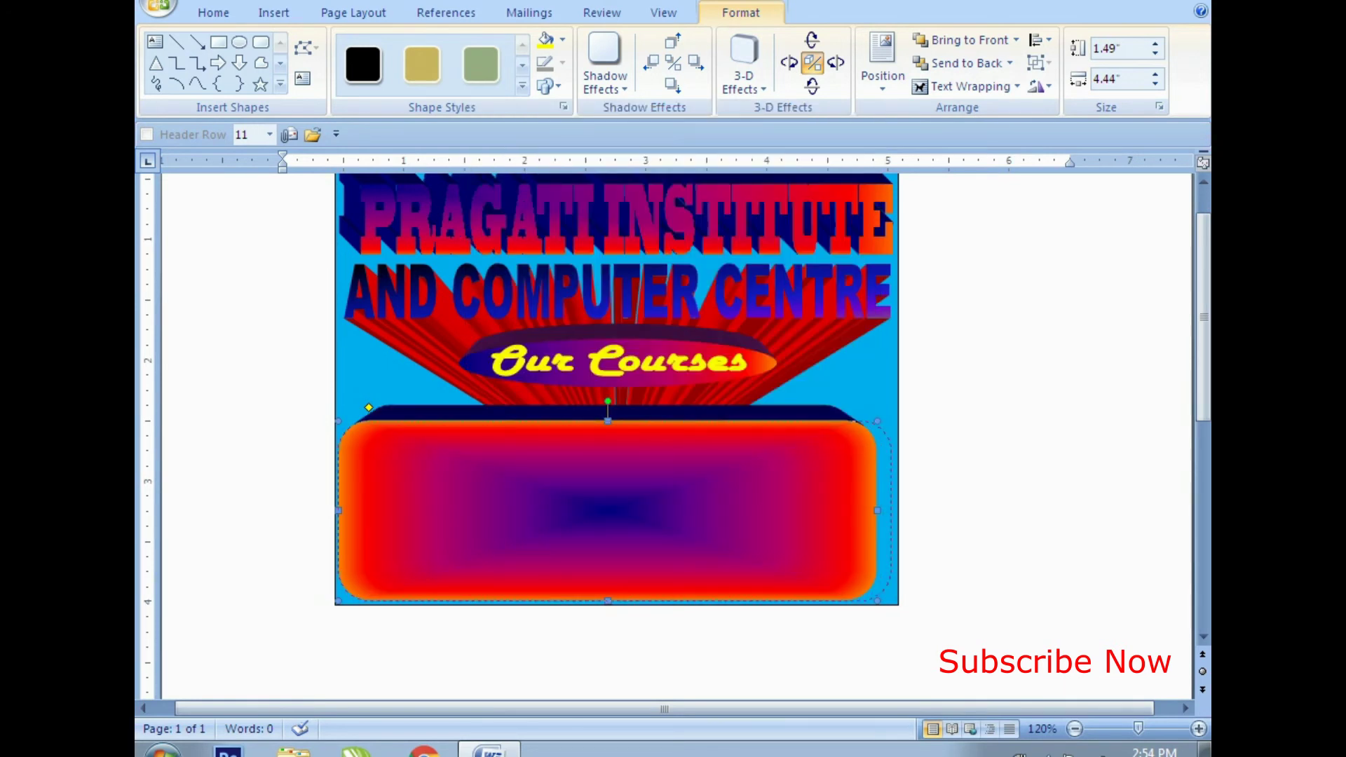
pyautogui.moveTo(877, 510); pyautogui.dragTo(891, 510)
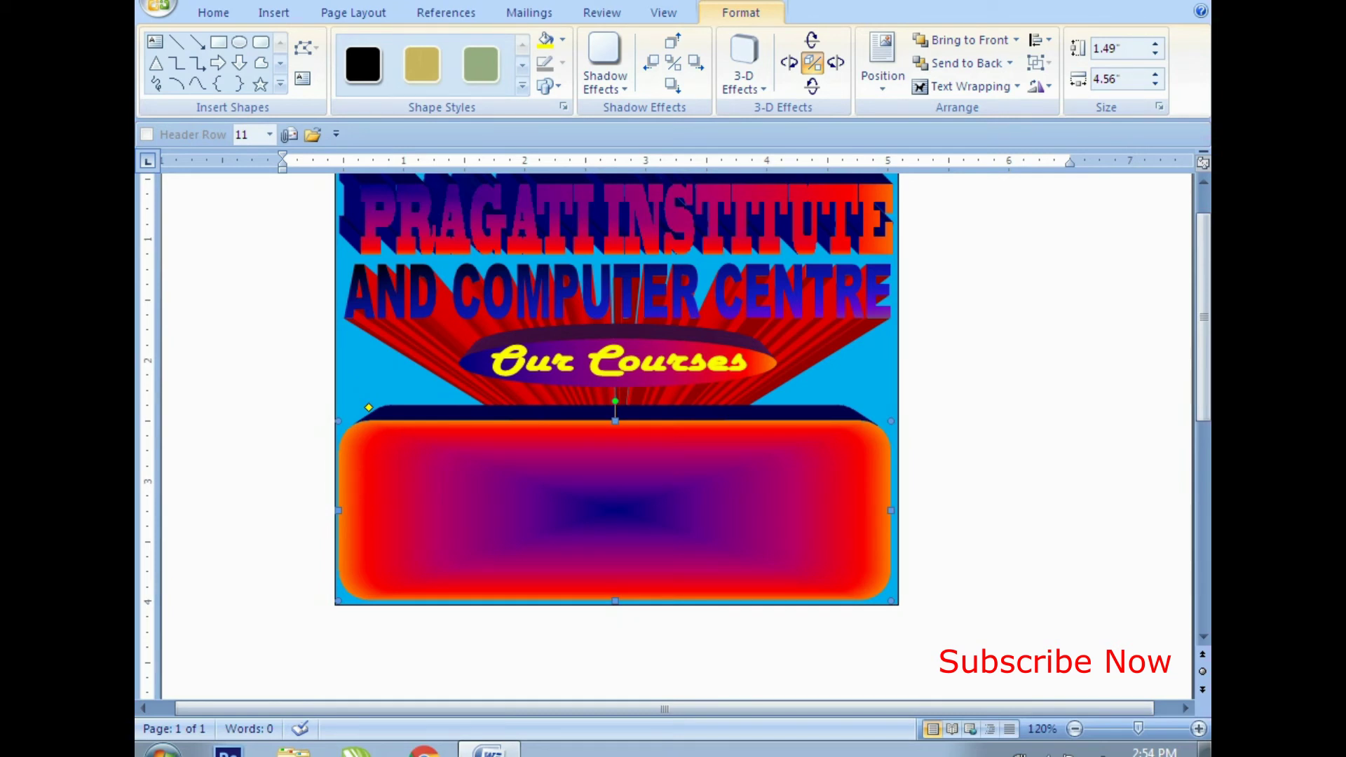
pyautogui.click(284, 217)
# Insert WordArt reading 'ADCA' using the first plain style.
pyautogui.click(274, 13)
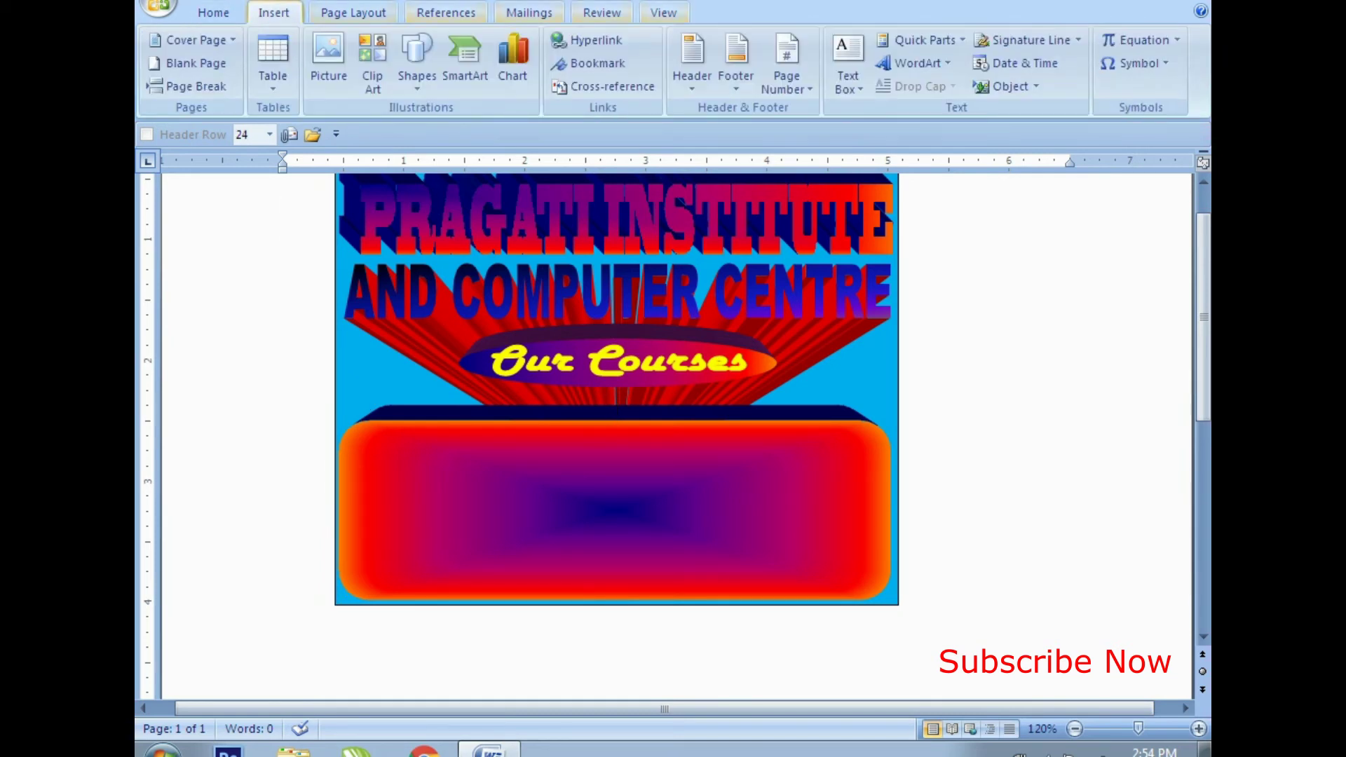
pyautogui.click(913, 63)
pyautogui.click(913, 63)
pyautogui.click(913, 63)
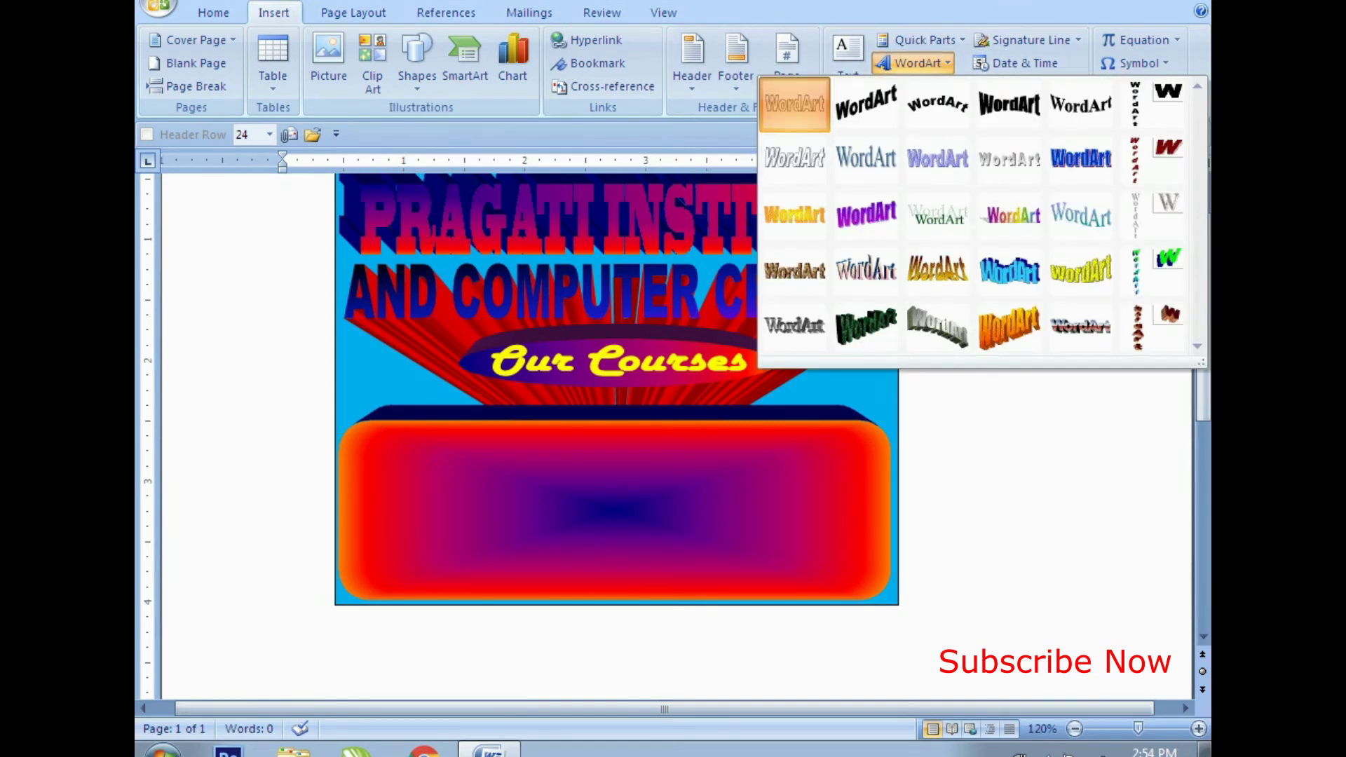
pyautogui.click(795, 105)
pyautogui.press('BackSpace')
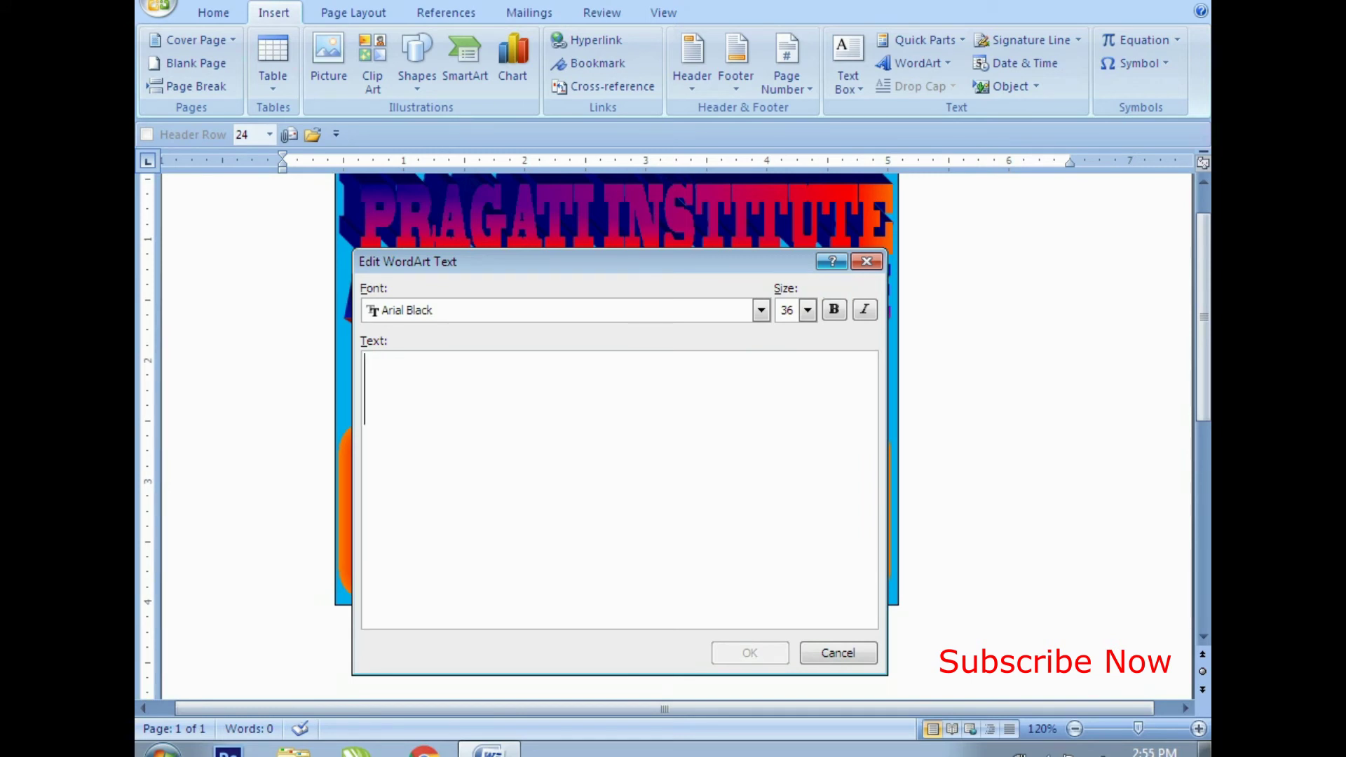
pyautogui.write('AD')
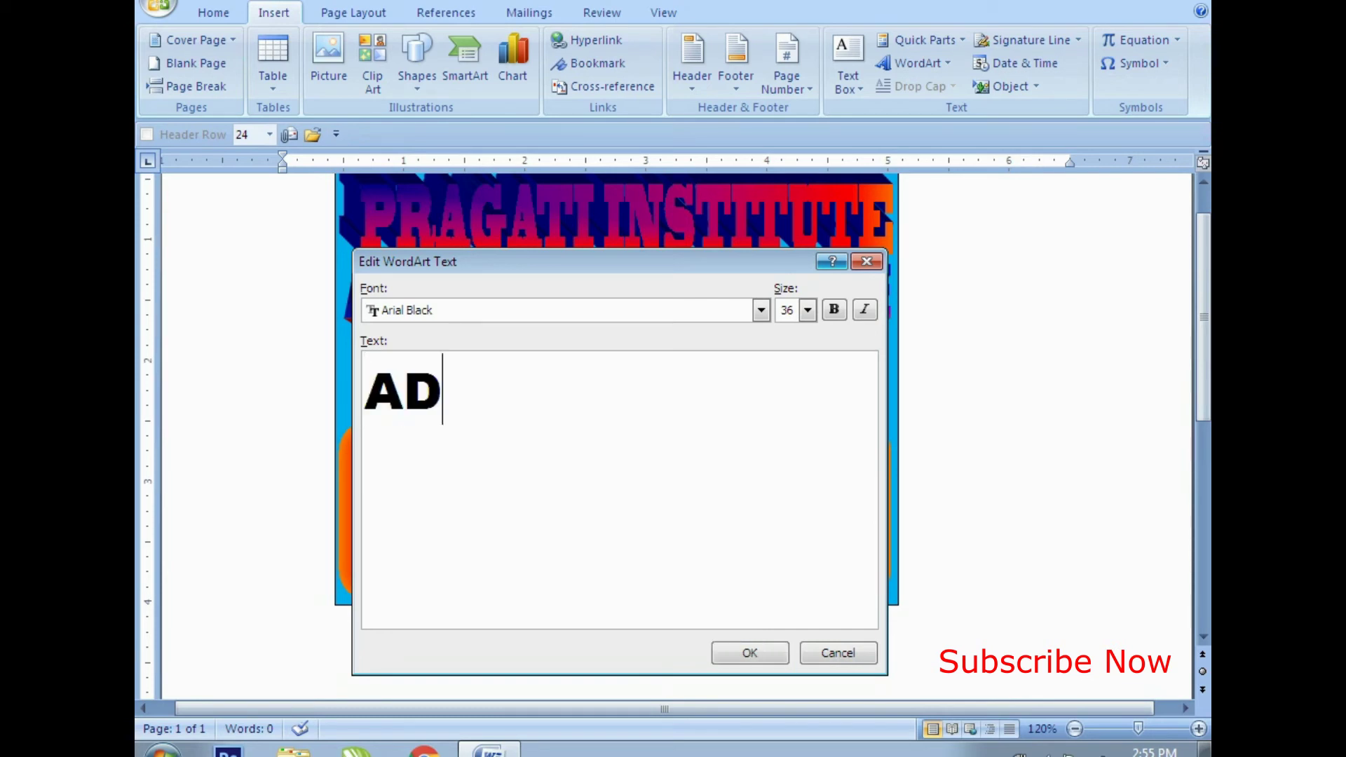
pyautogui.write('CA')
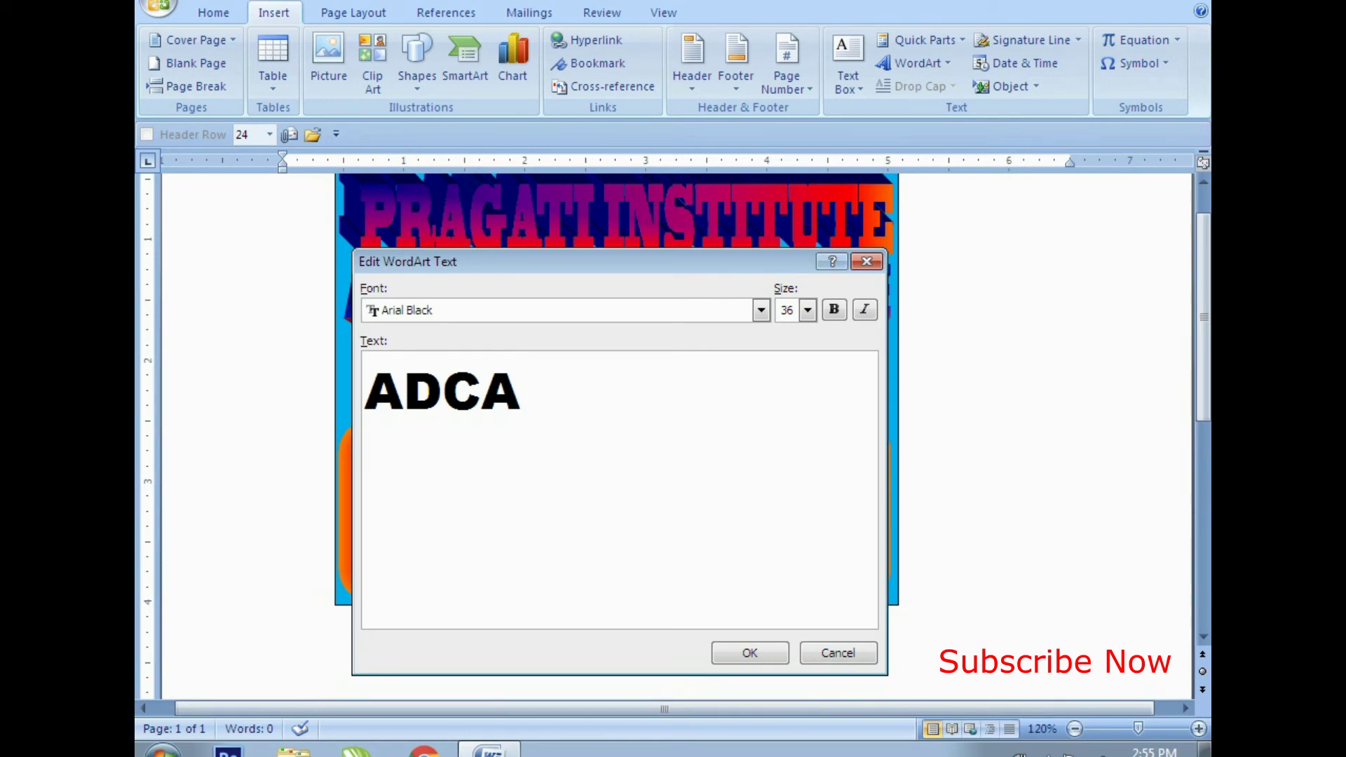
pyautogui.press('Return')
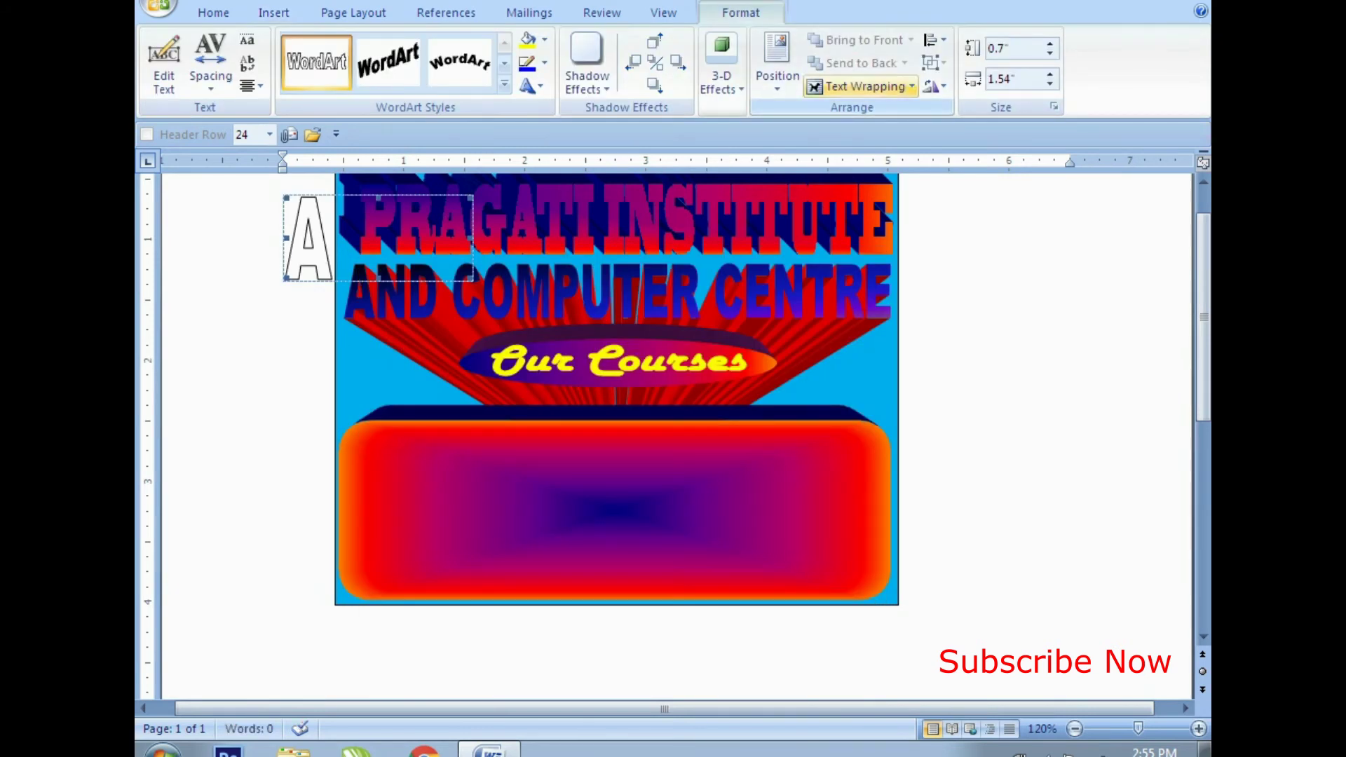
# Float ADCA in front of the picture and move it into the gradient box.
pyautogui.click(861, 86)
pyautogui.click(880, 206)
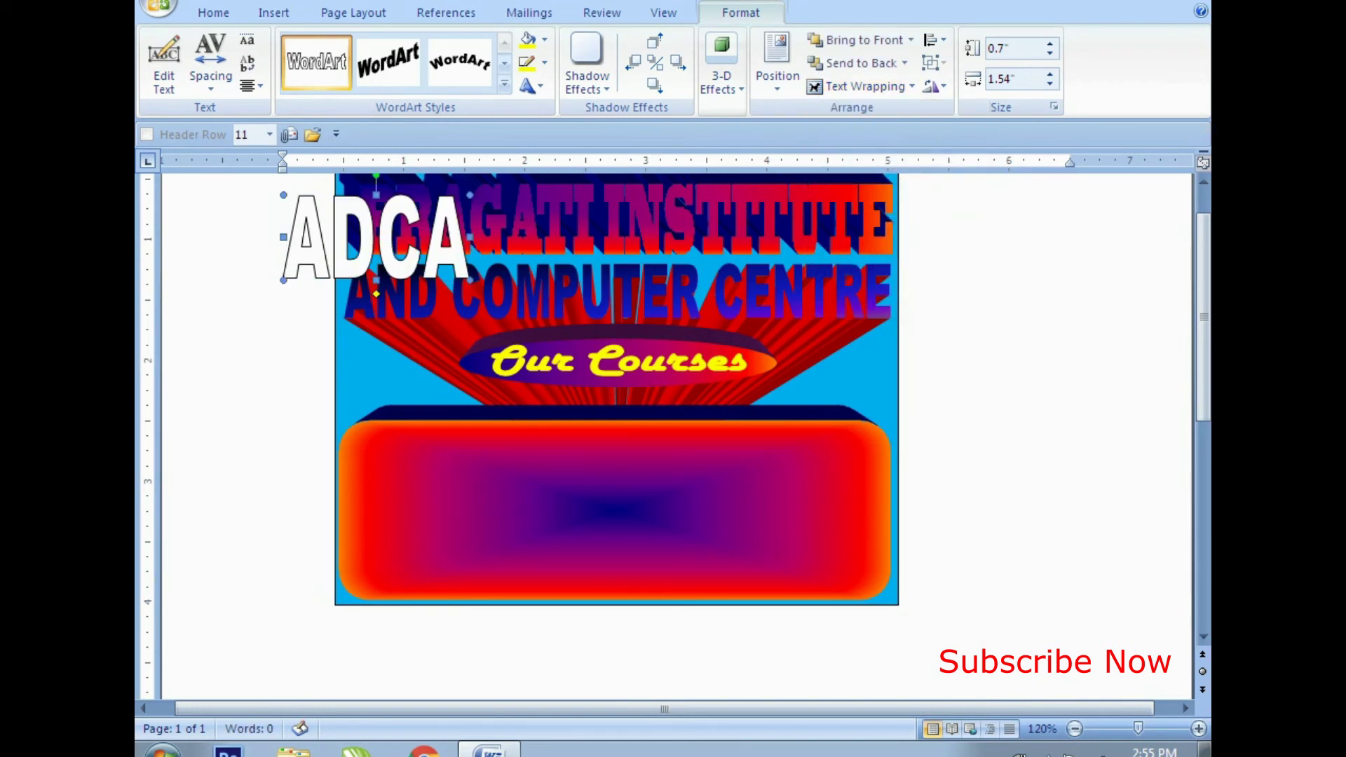
pyautogui.moveTo(377, 237); pyautogui.dragTo(465, 481)
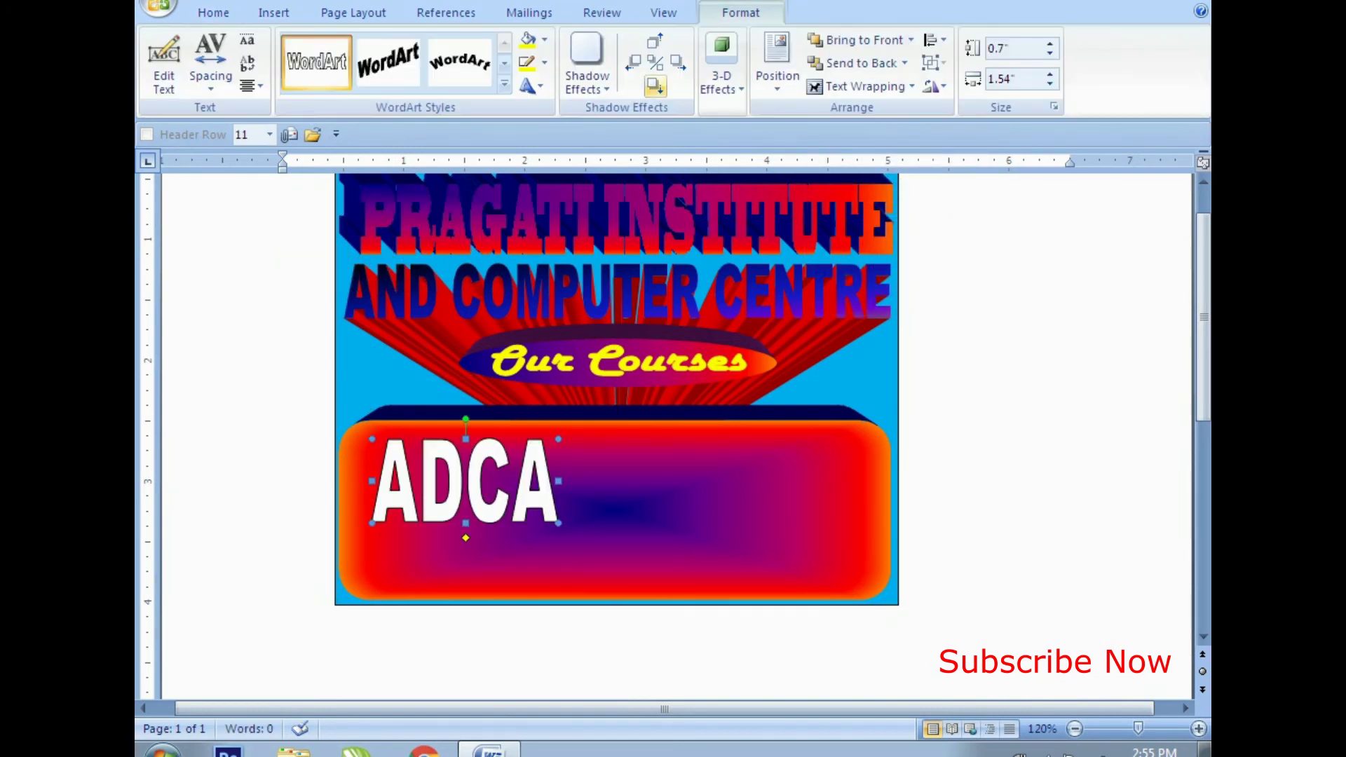
pyautogui.click(721, 78)
# Give ADCA a parallel 3-D extrusion and a yellow fill.
pyautogui.click(726, 154)
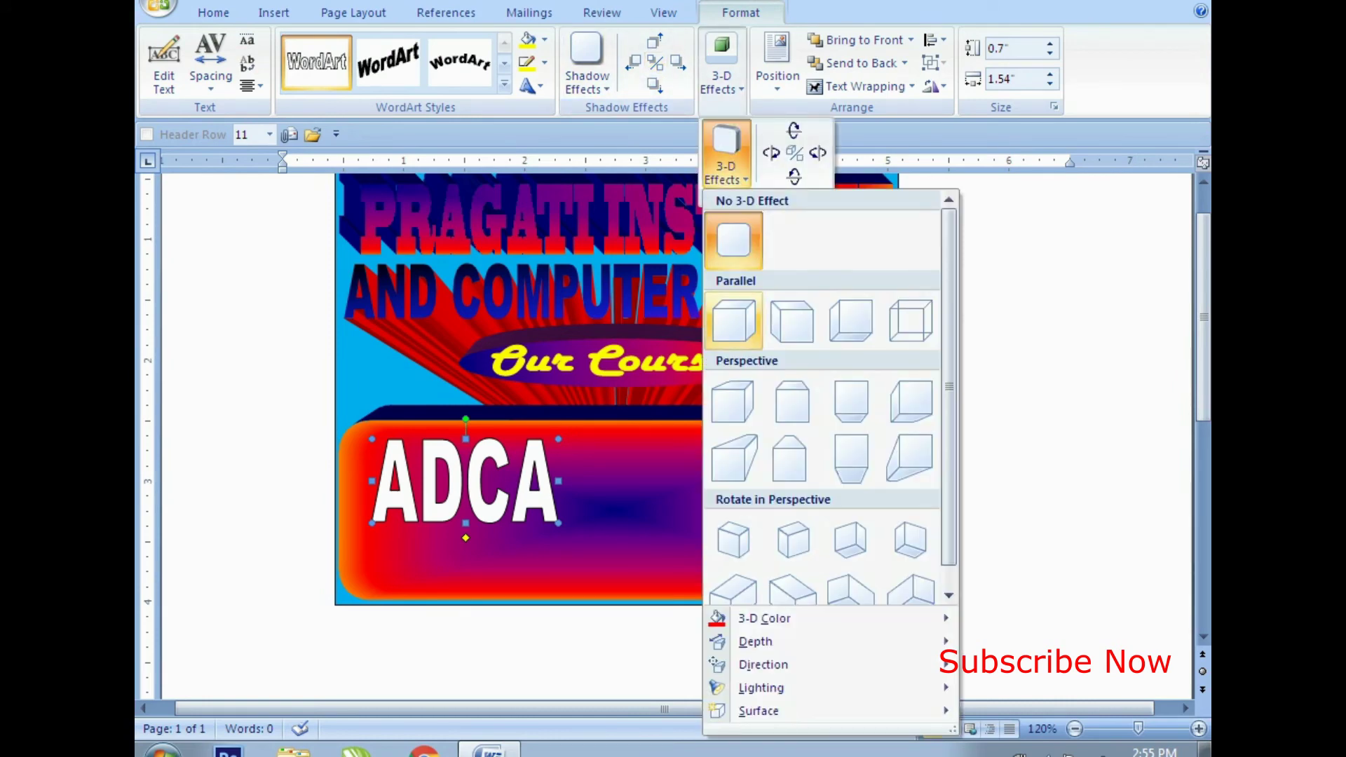
pyautogui.click(791, 321)
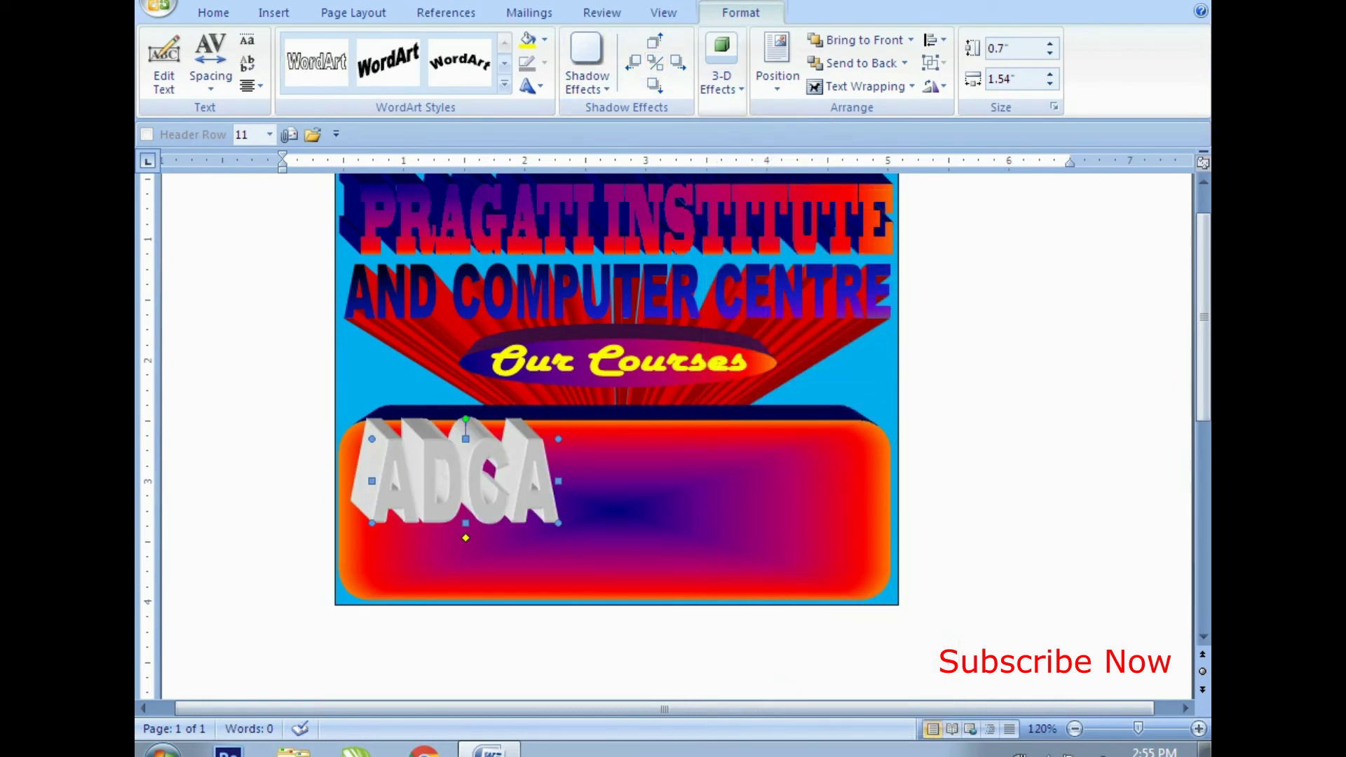
pyautogui.click(544, 40)
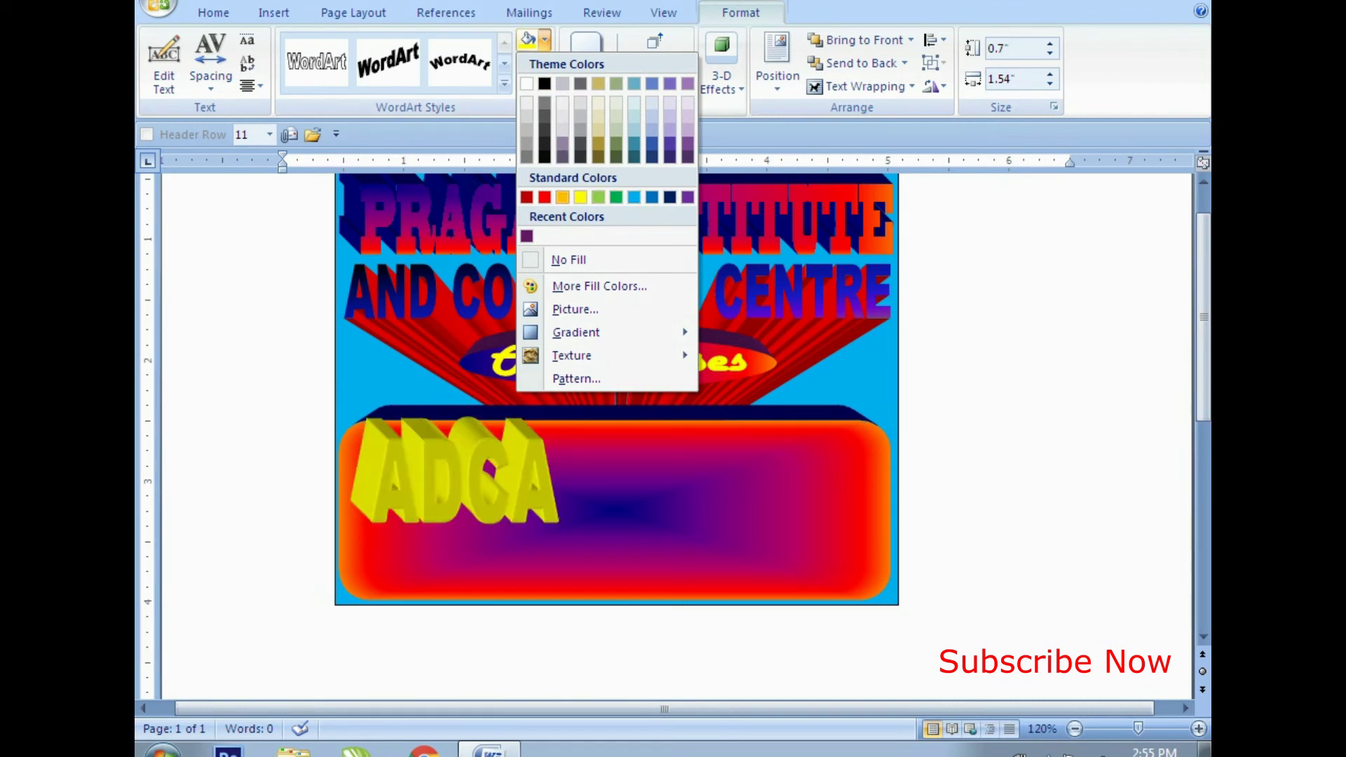
pyautogui.click(580, 197)
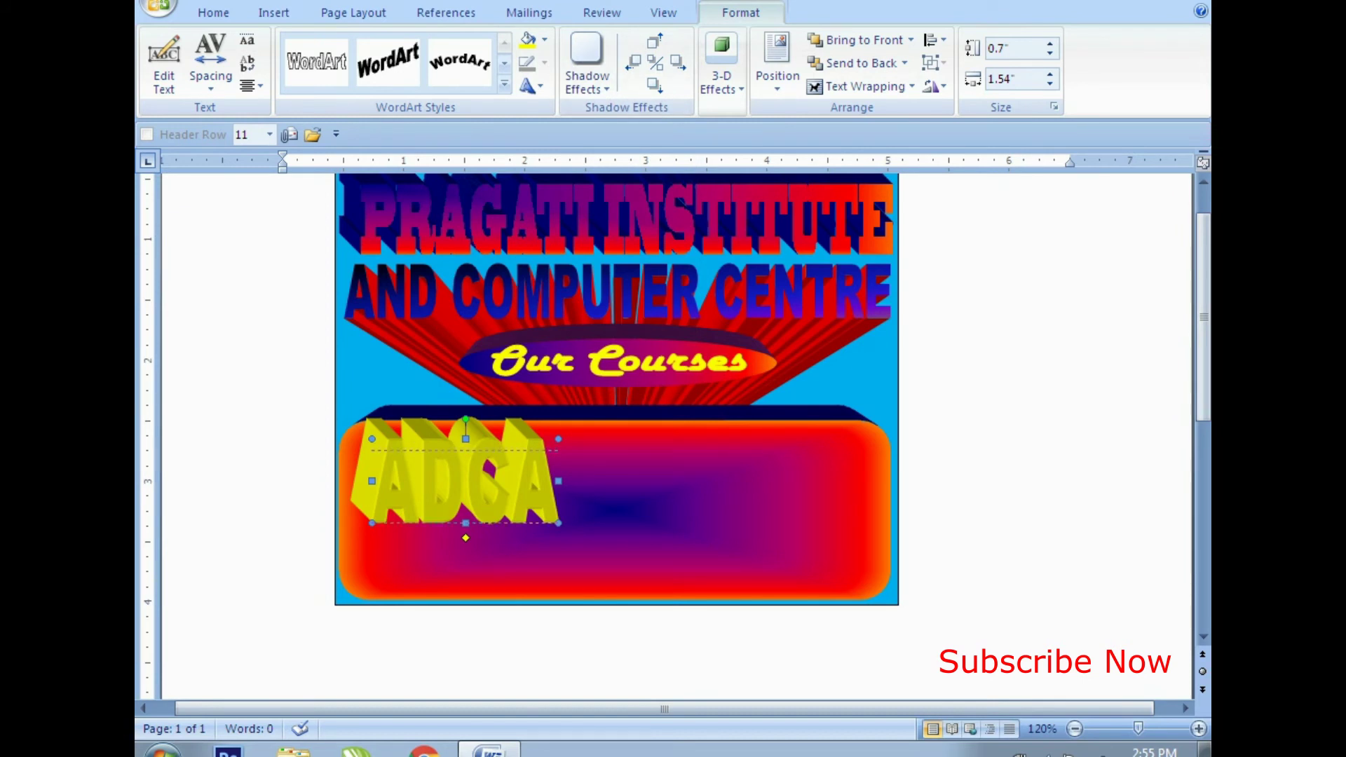
# Shrink ADCA to 0.41" by 0.99" and reposition it in the box.
pyautogui.click(1050, 53)
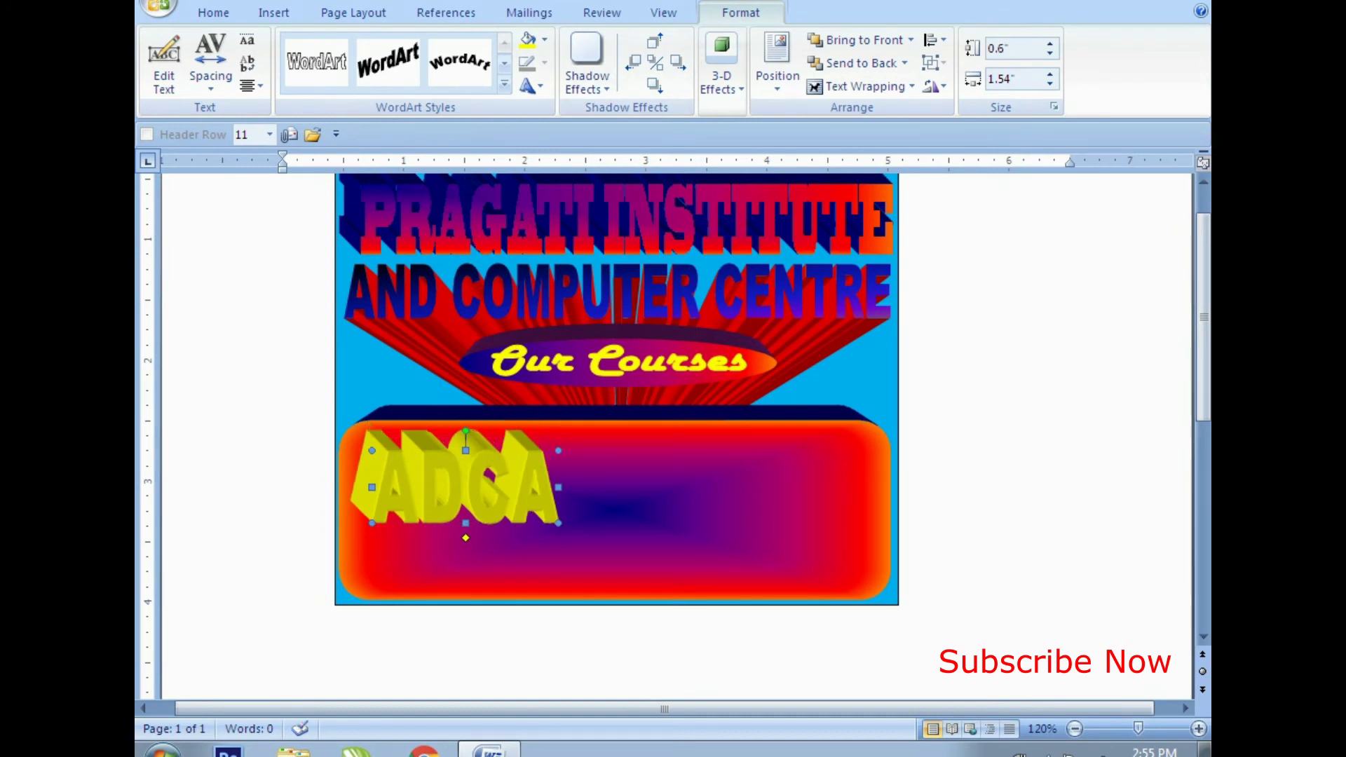
pyautogui.moveTo(558, 524); pyautogui.dragTo(493, 500)
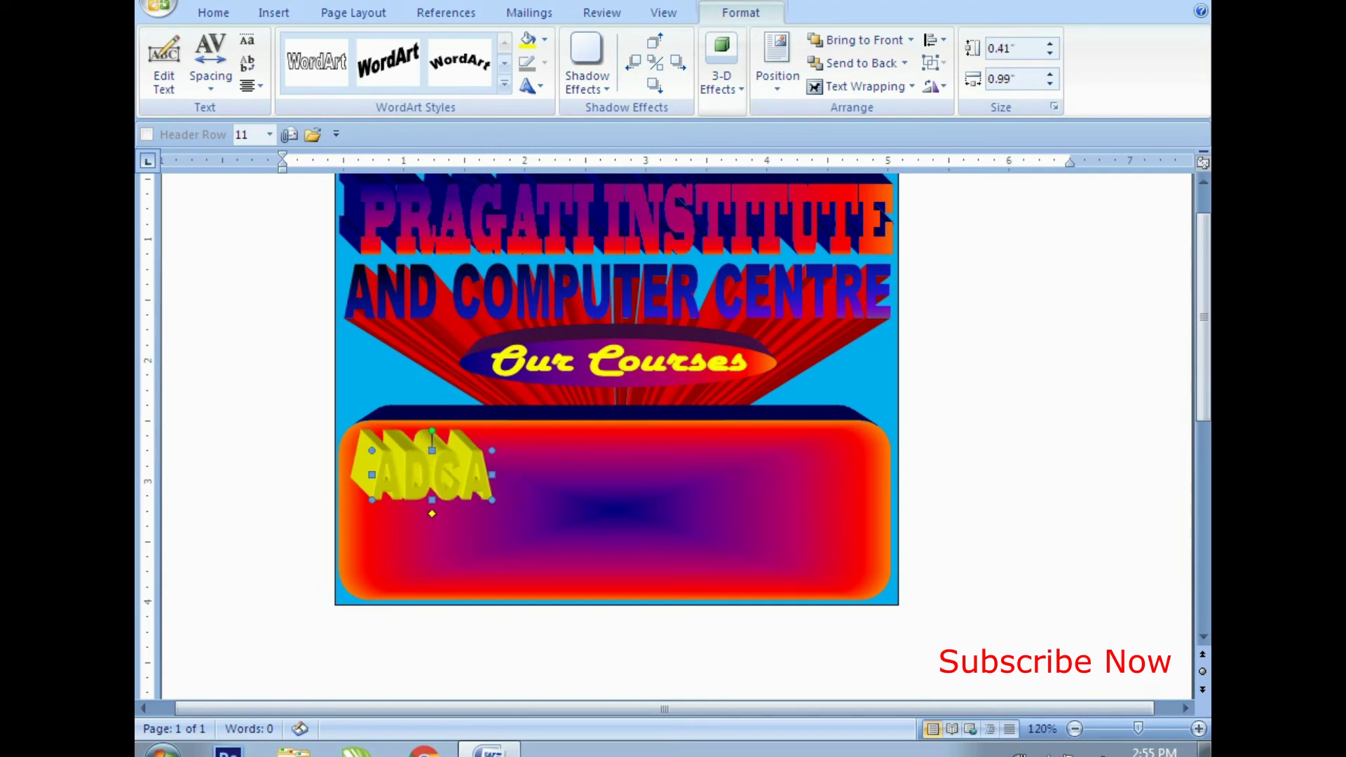
pyautogui.moveTo(432, 475)
pyautogui.mouseDown()
pyautogui.moveTo(452, 495)
pyautogui.moveTo(573, 474)
pyautogui.mouseUp()
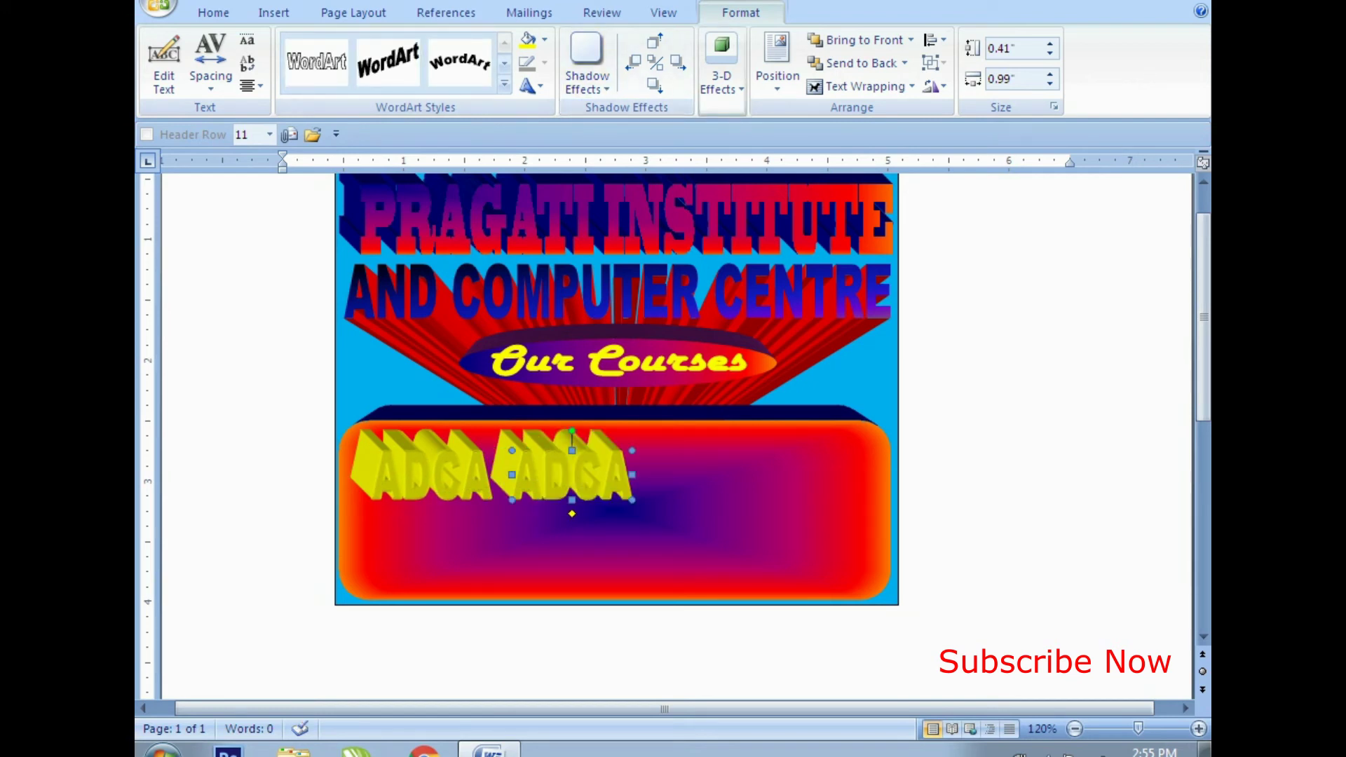
# Give ADCA a perspective 3-D effect, delete the extra copy, and move ADCA left in the red box.
pyautogui.click(721, 66)
pyautogui.click(726, 151)
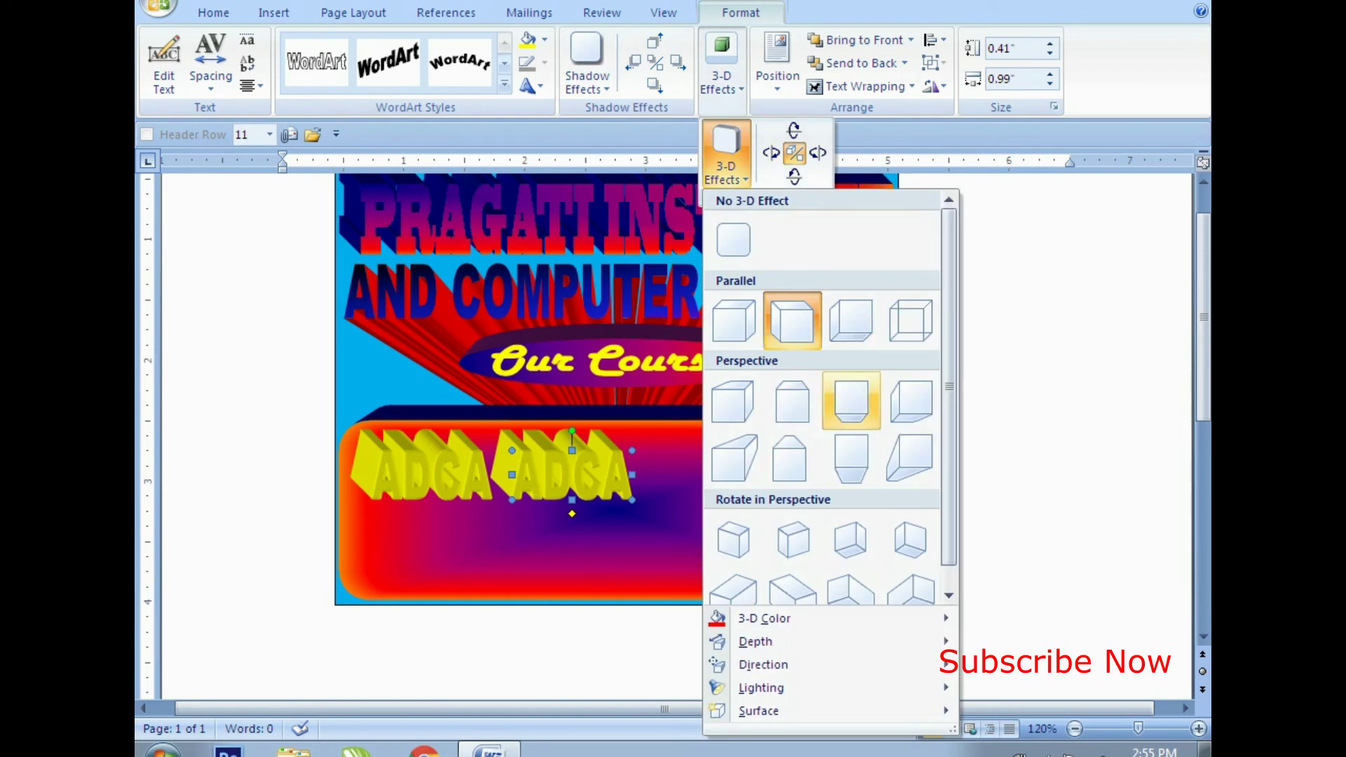
pyautogui.click(851, 400)
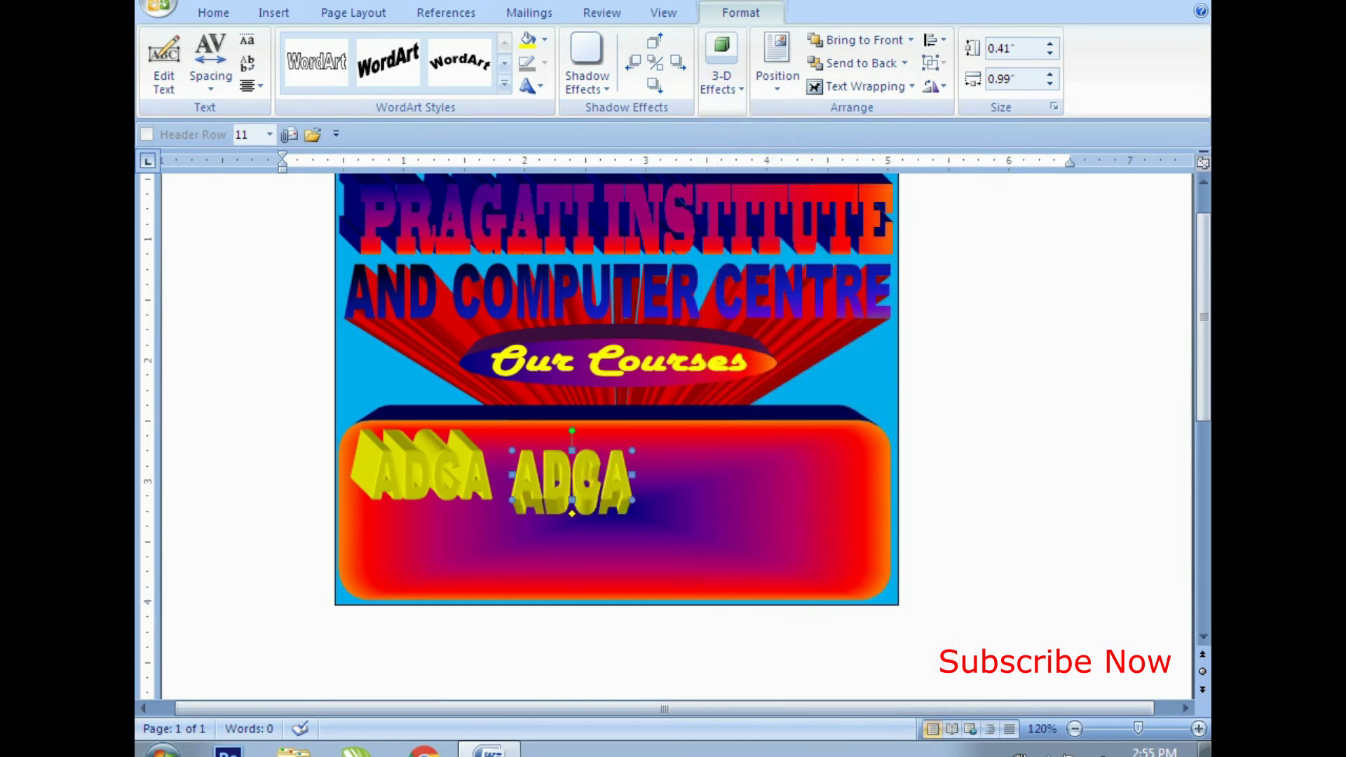
pyautogui.click(432, 473)
pyautogui.press('Delete')
pyautogui.click(572, 482)
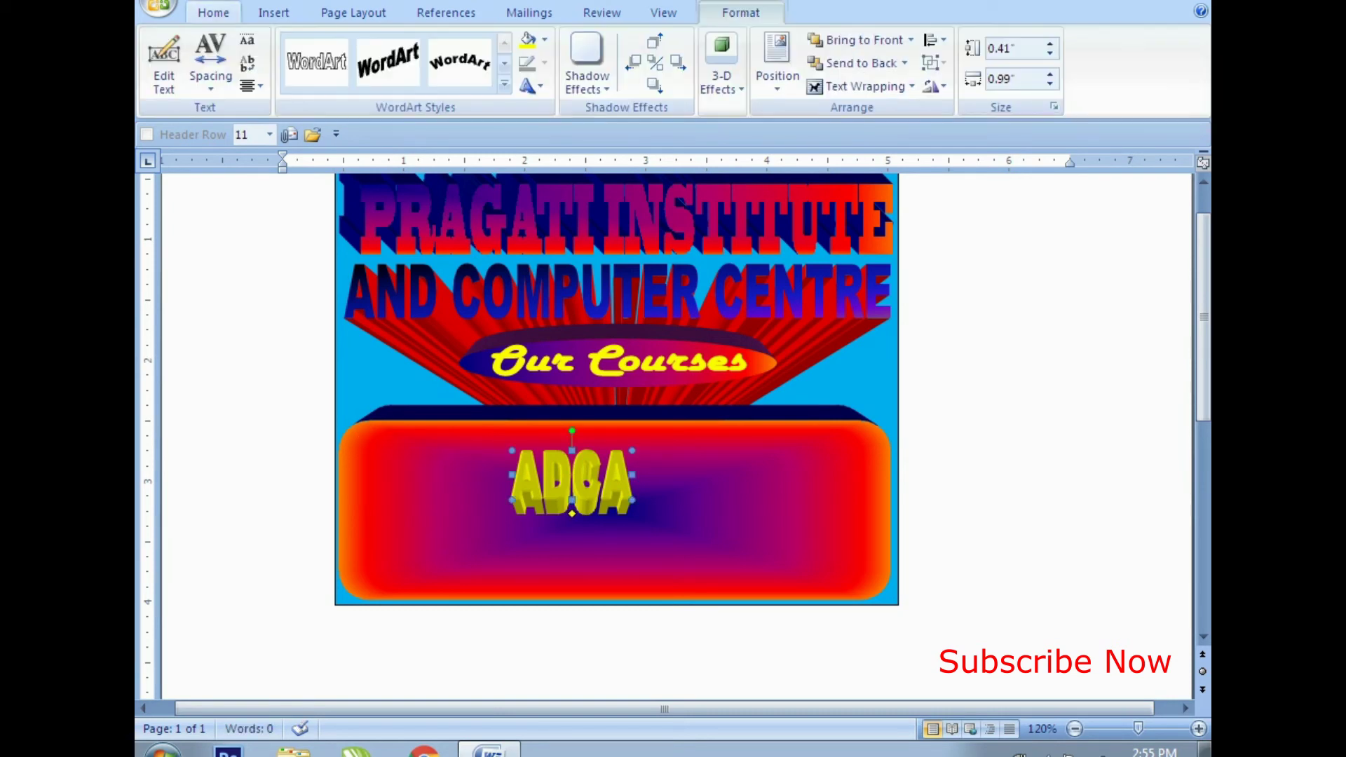
pyautogui.moveTo(571, 482); pyautogui.dragTo(432, 472)
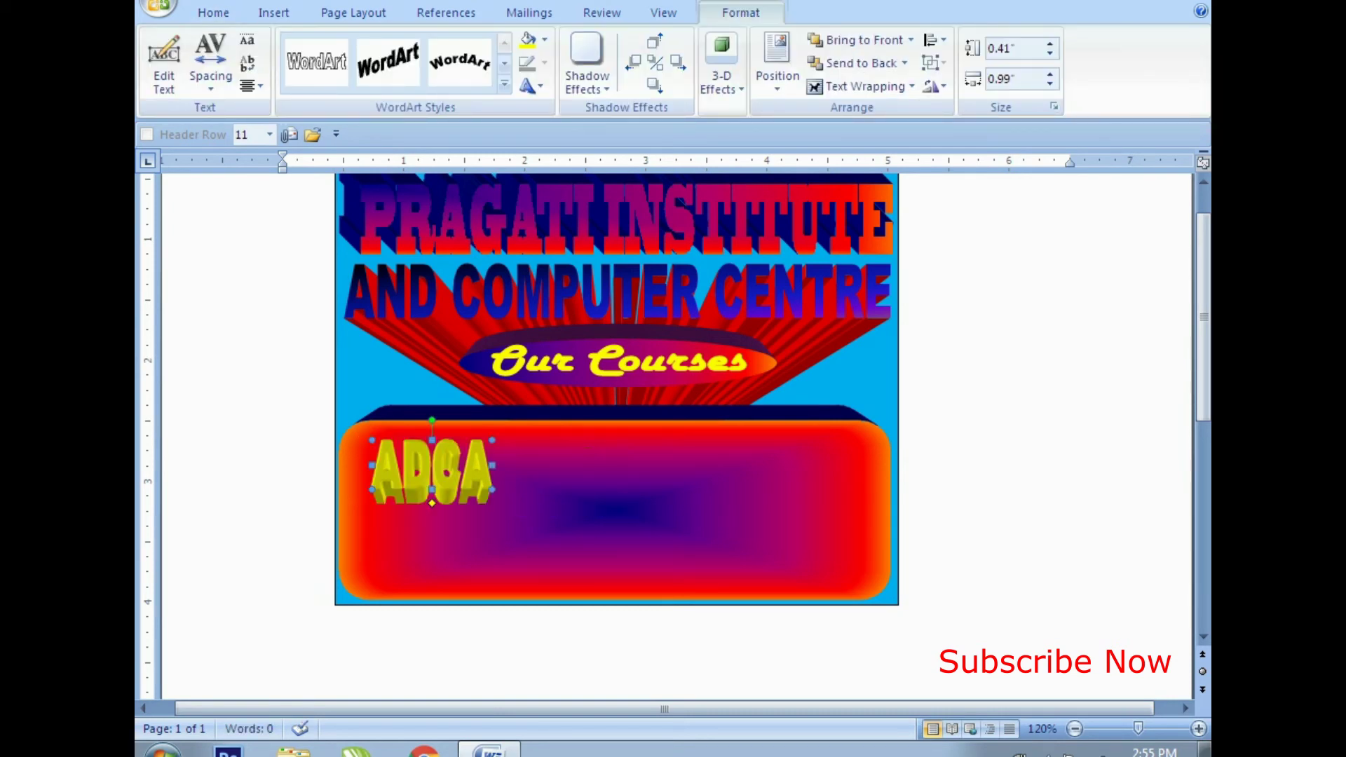
# Duplicate the ADCA WordArt and line the copy up to its right.
pyautogui.hotkey('ctrl', 'd')
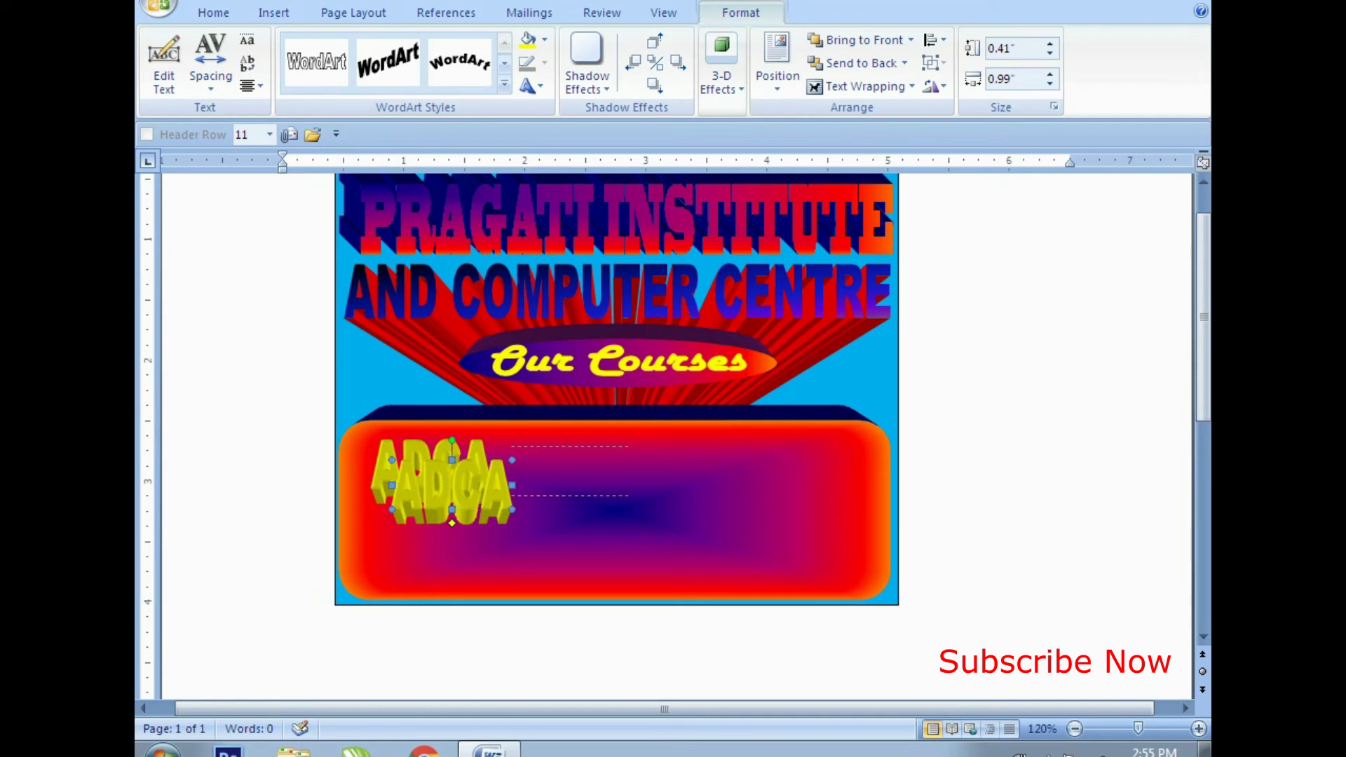
pyautogui.moveTo(452, 484); pyautogui.dragTo(586, 466)
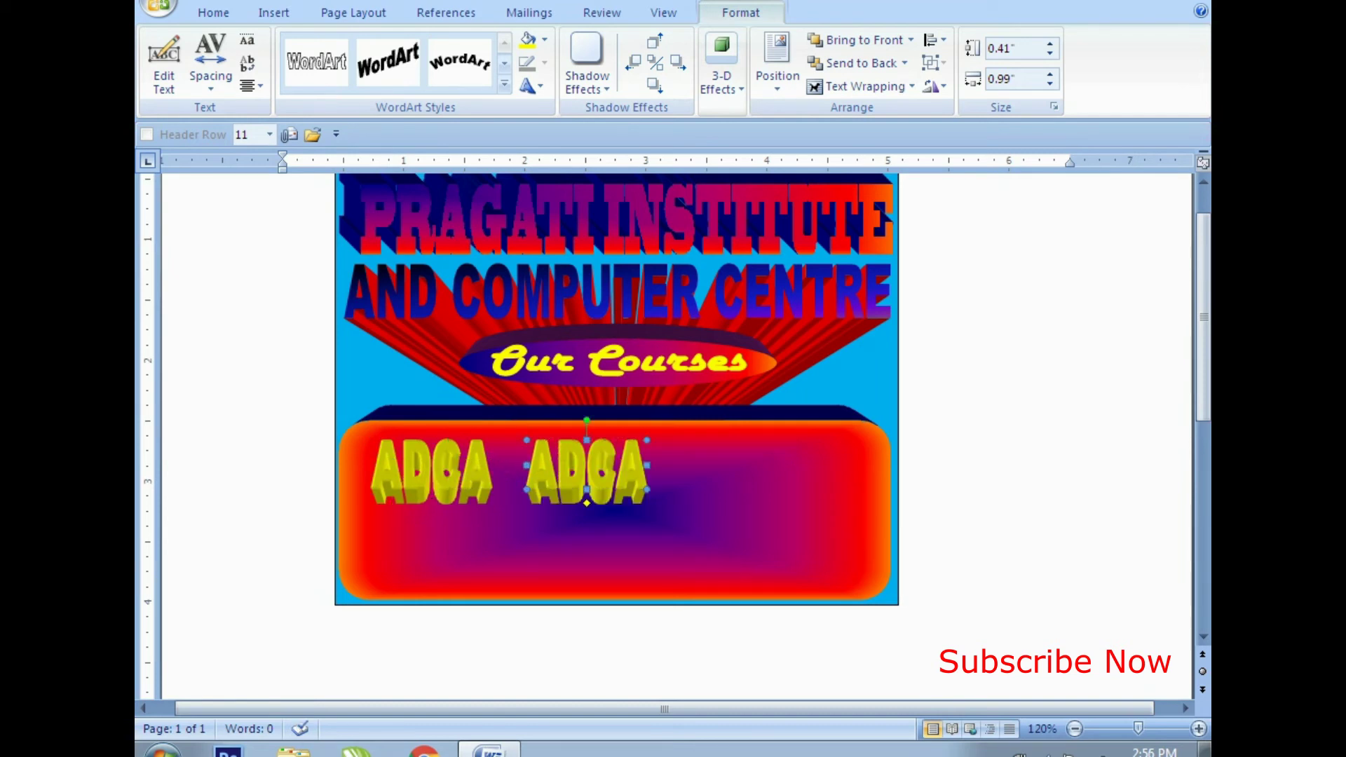
pyautogui.press('Left')
pyautogui.press('Down')
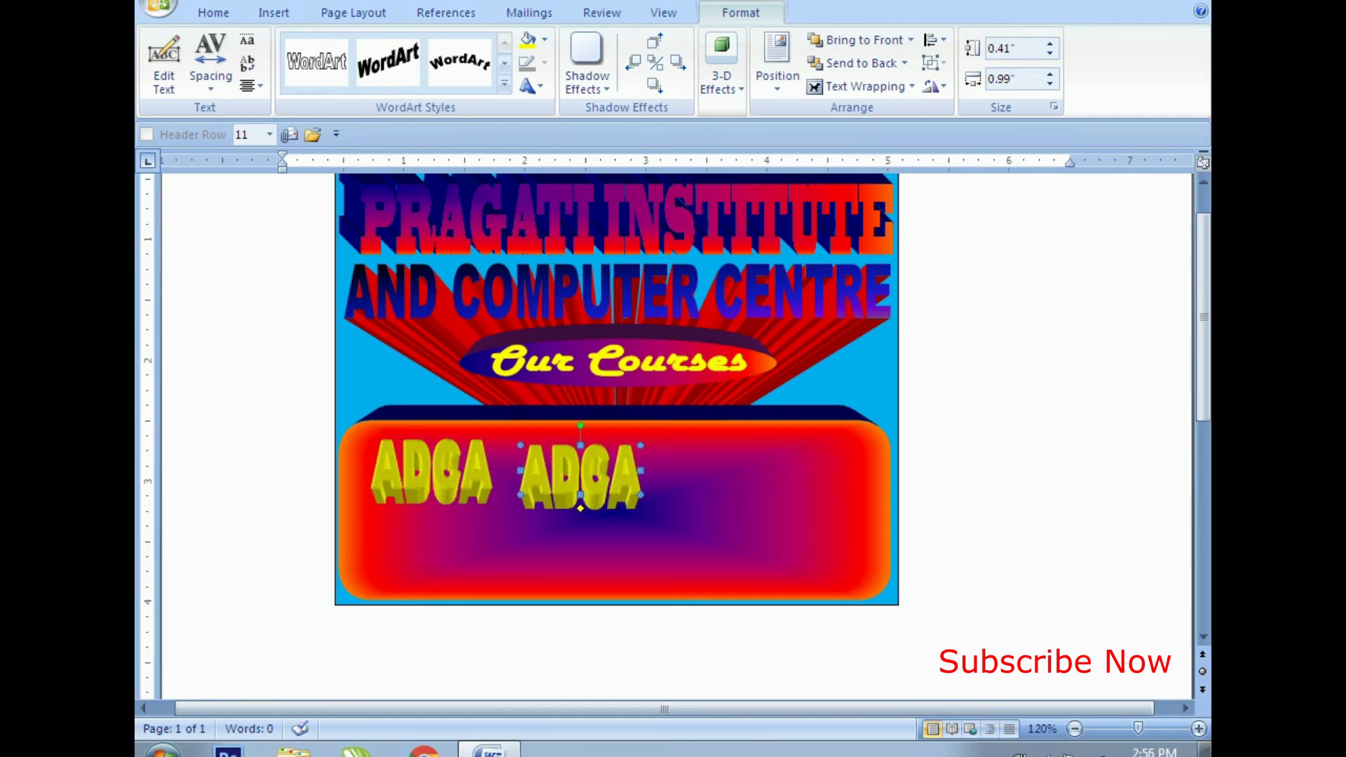
# Change the copy's text to DCA and paste a spare copy of it.
pyautogui.click(163, 63)
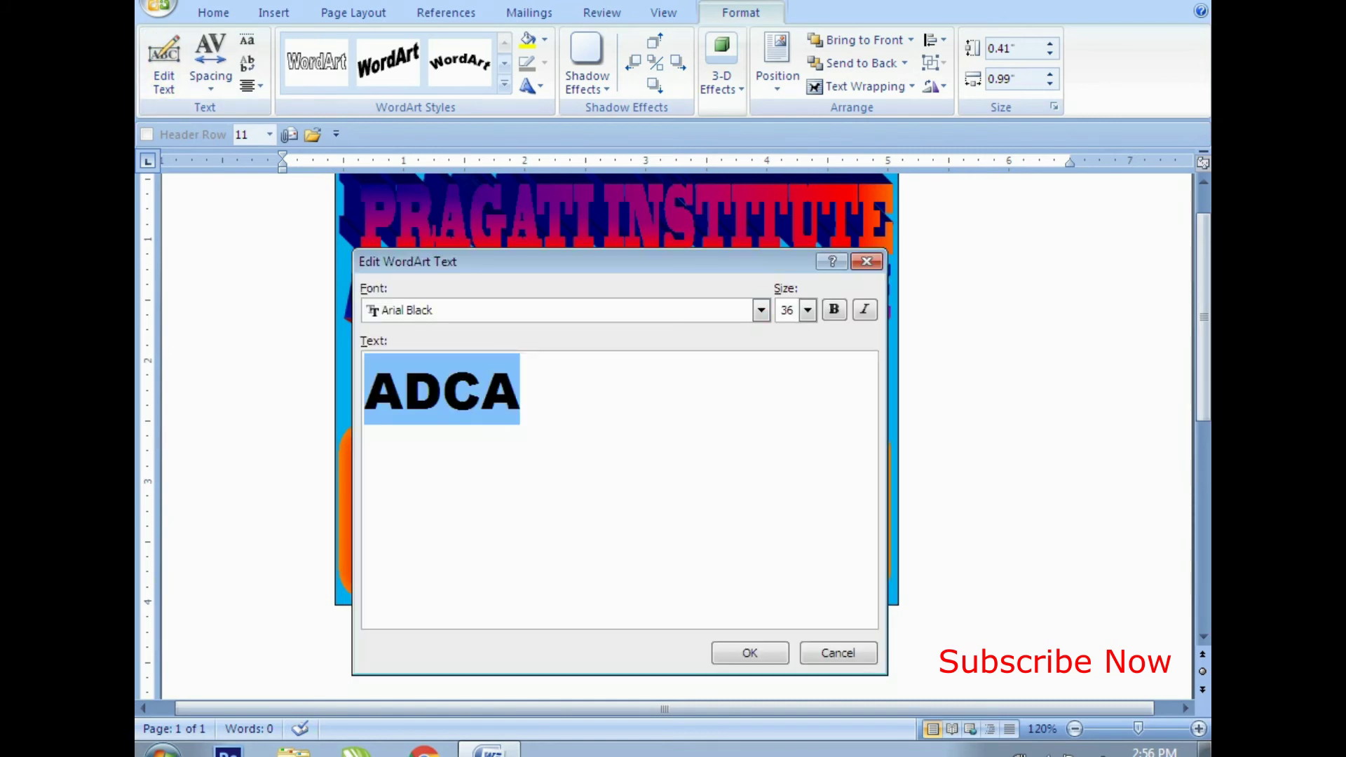
pyautogui.click(405, 390)
pyautogui.press('BackSpace')
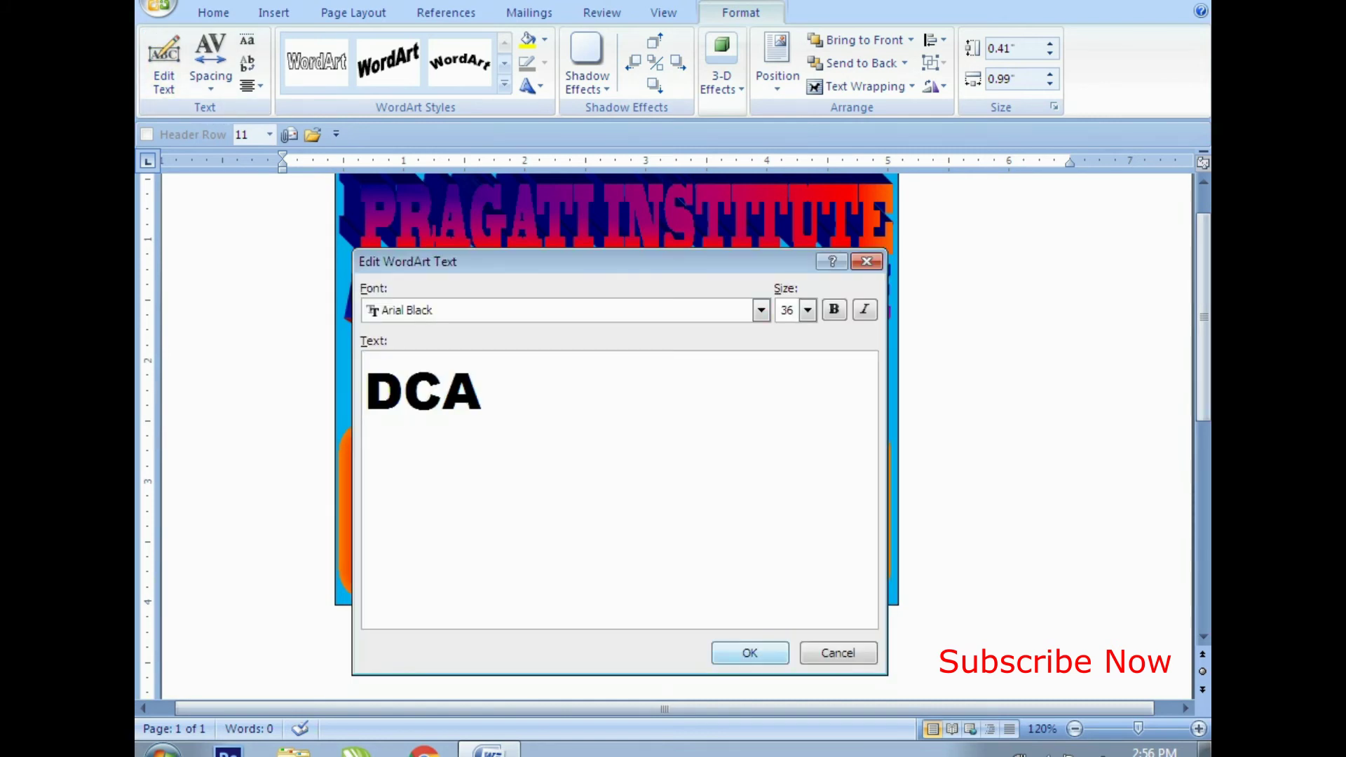
pyautogui.click(749, 653)
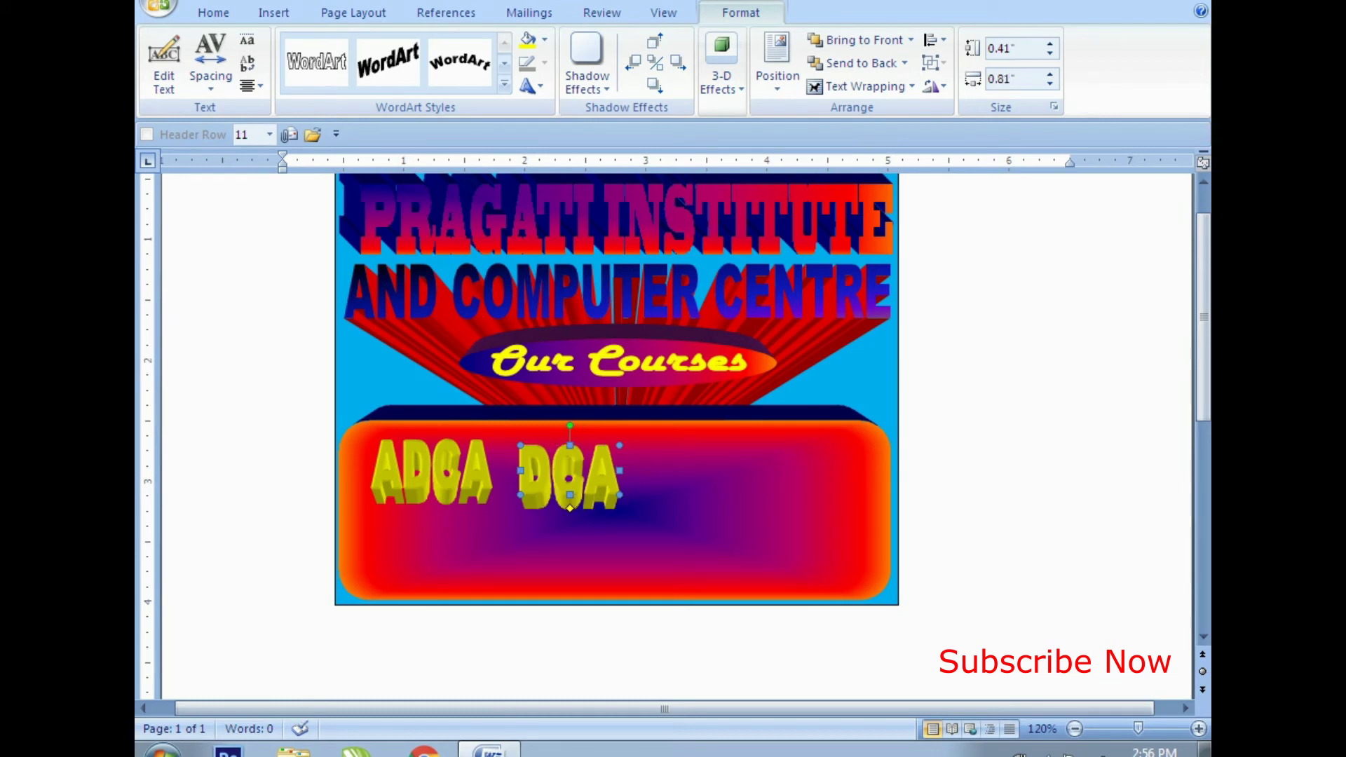
pyautogui.hotkey('ctrl', 'c')
pyautogui.hotkey('ctrl', 'v')
# Place the DCA copy right of DCA, retype it as 'Tally', and enlarge it.
pyautogui.moveTo(589, 491); pyautogui.dragTo(689, 476)
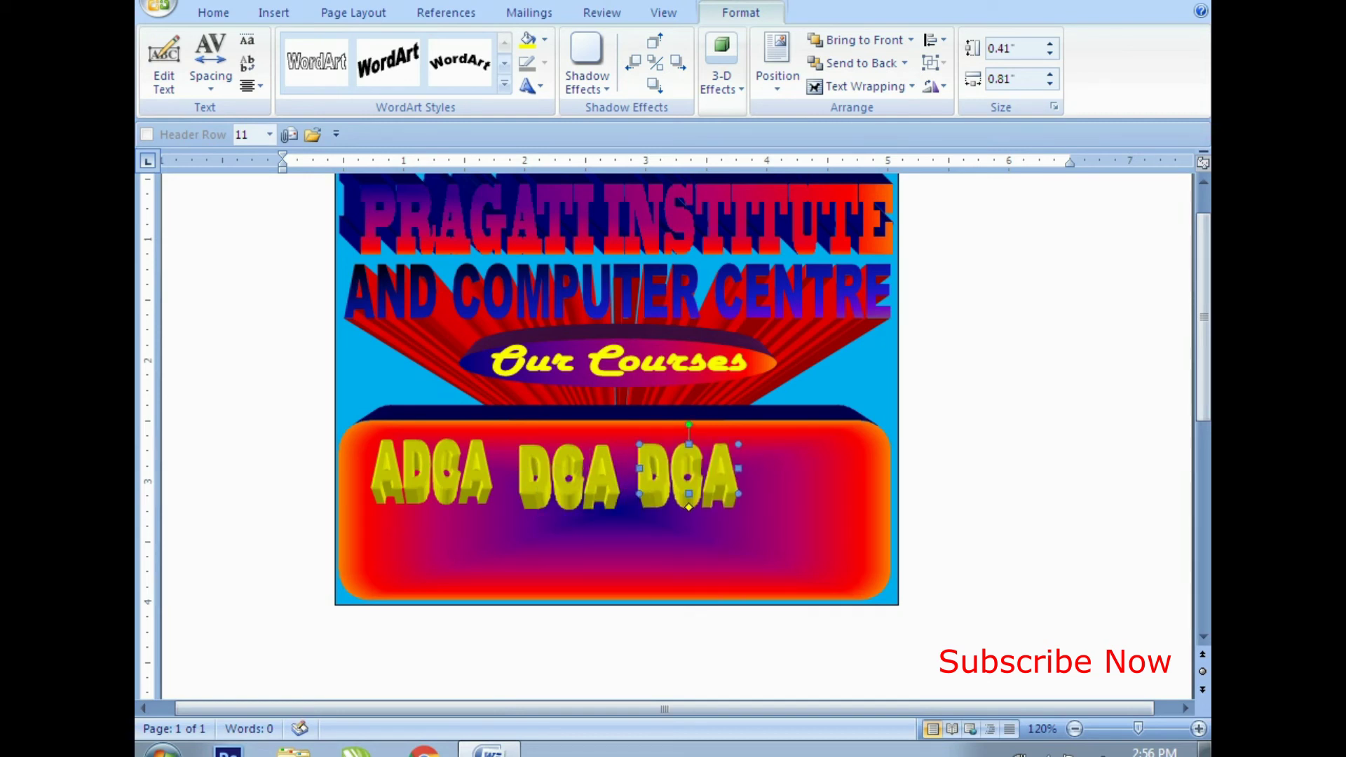
pyautogui.click(163, 63)
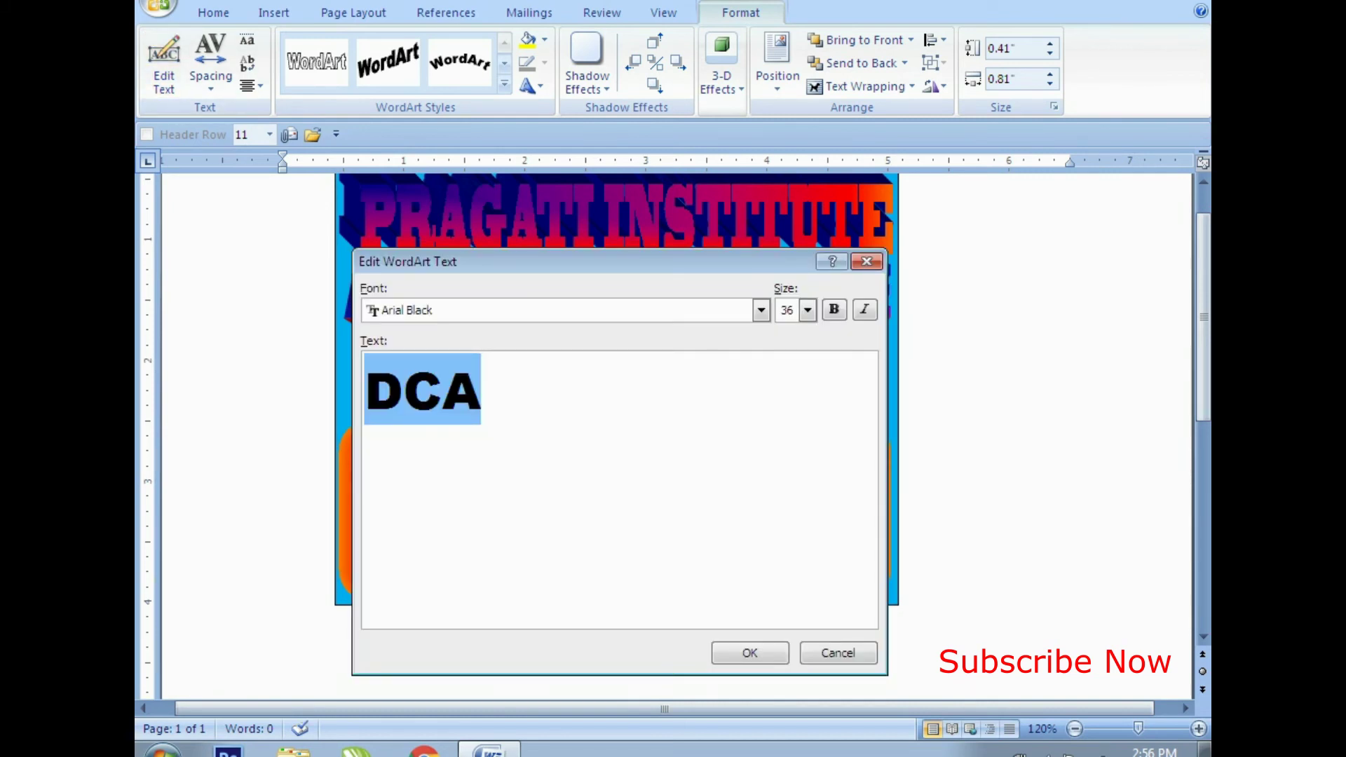
pyautogui.write('t')
pyautogui.press('BackSpace')
pyautogui.write('T')
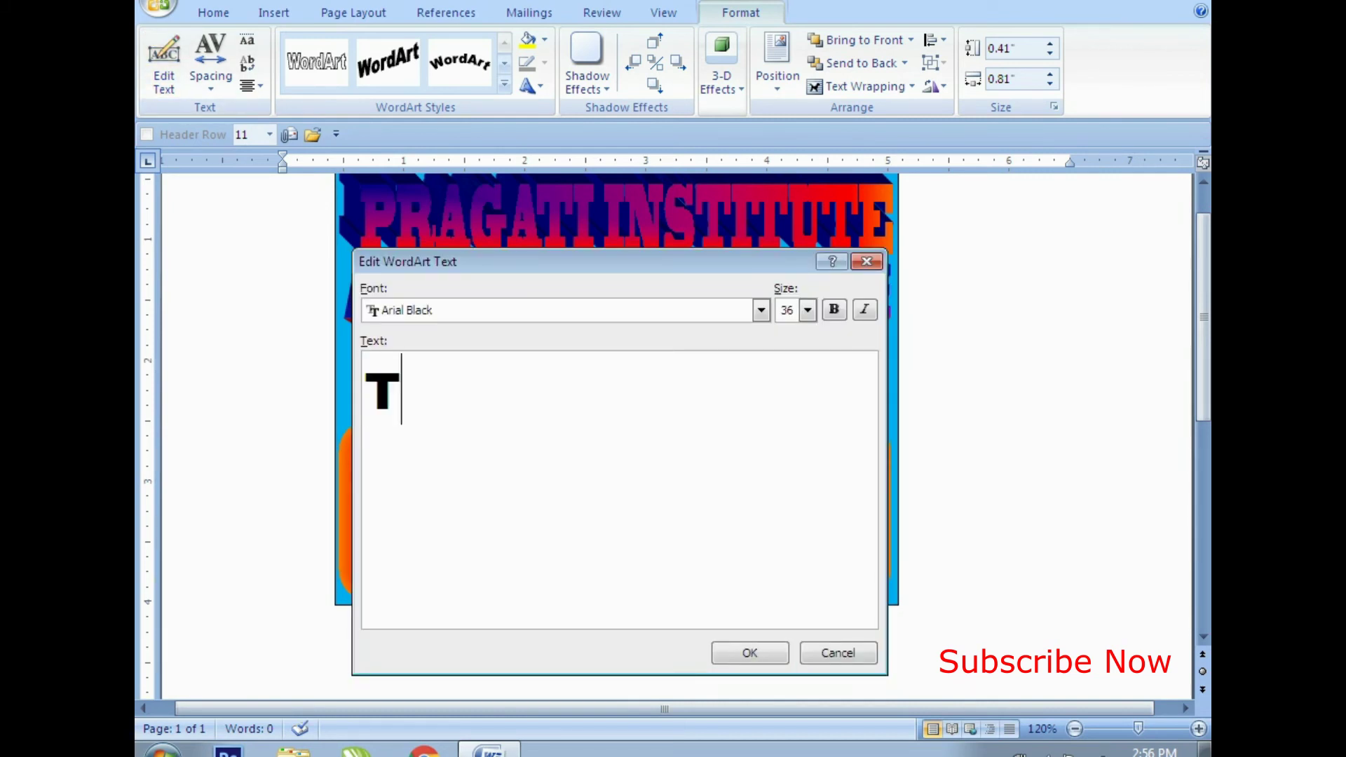
pyautogui.write('ally')
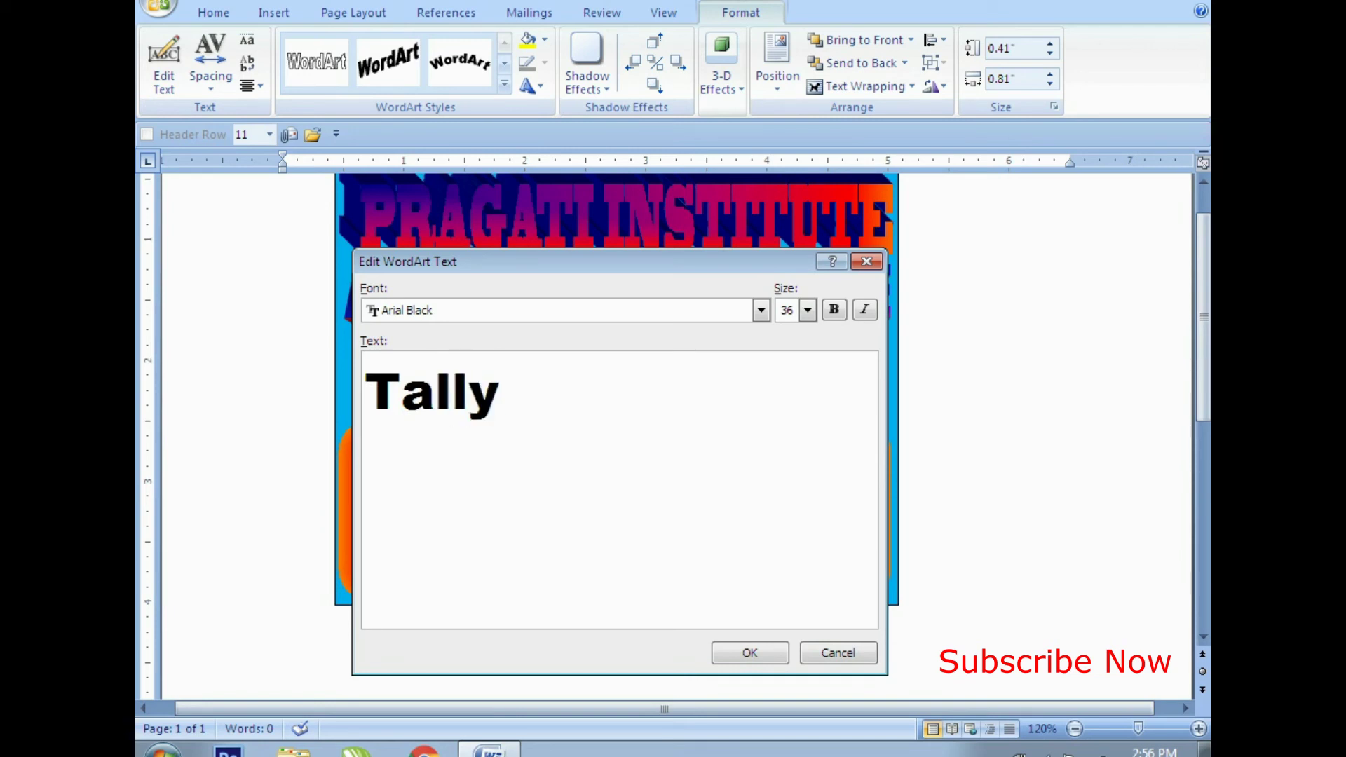
pyautogui.press('Return')
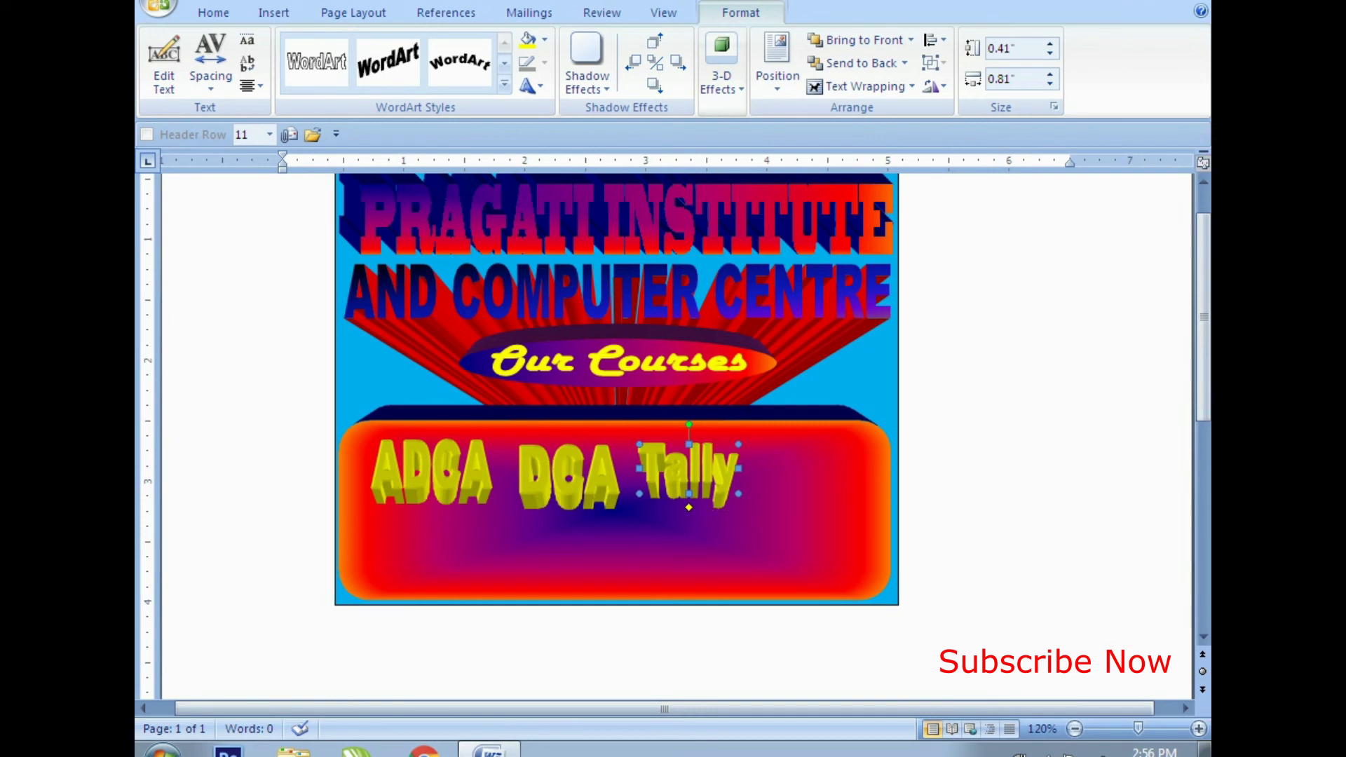
pyautogui.moveTo(739, 494); pyautogui.dragTo(748, 512)
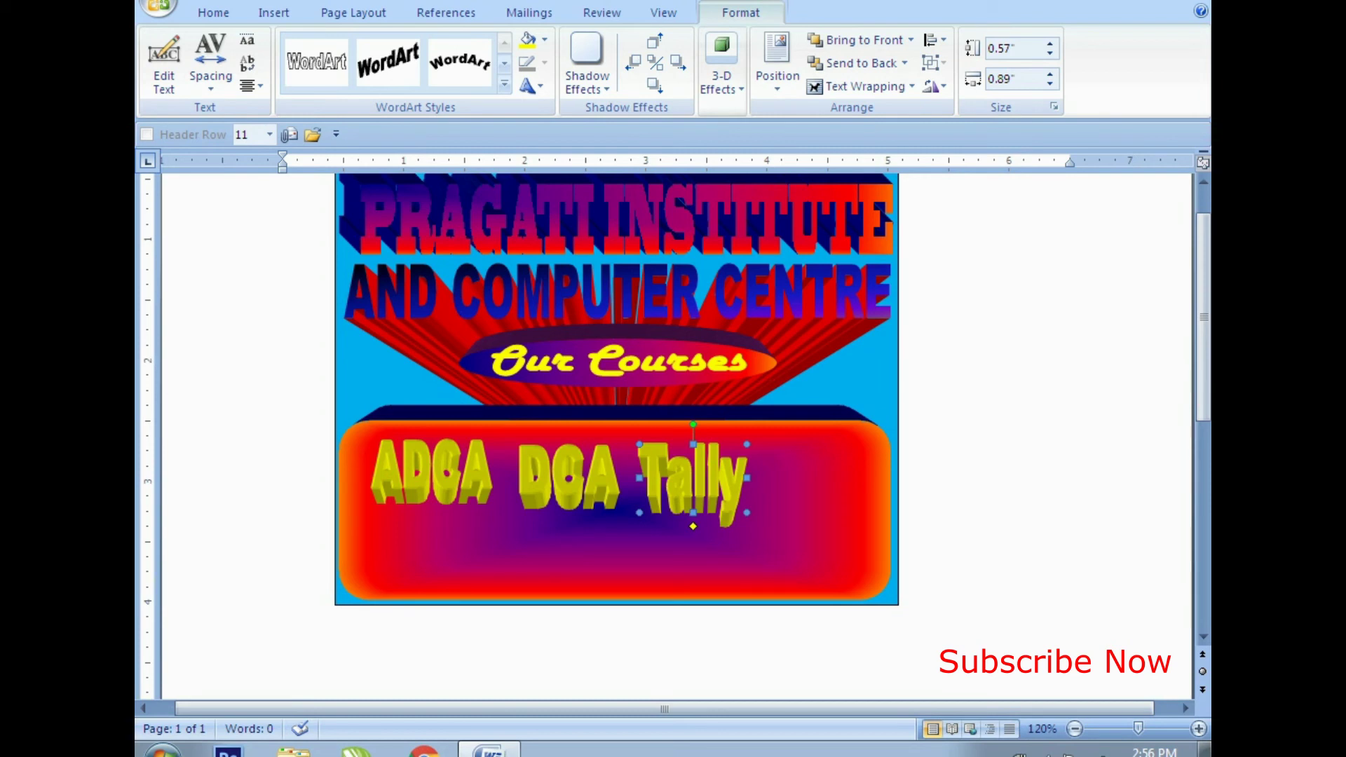
pyautogui.click(284, 218)
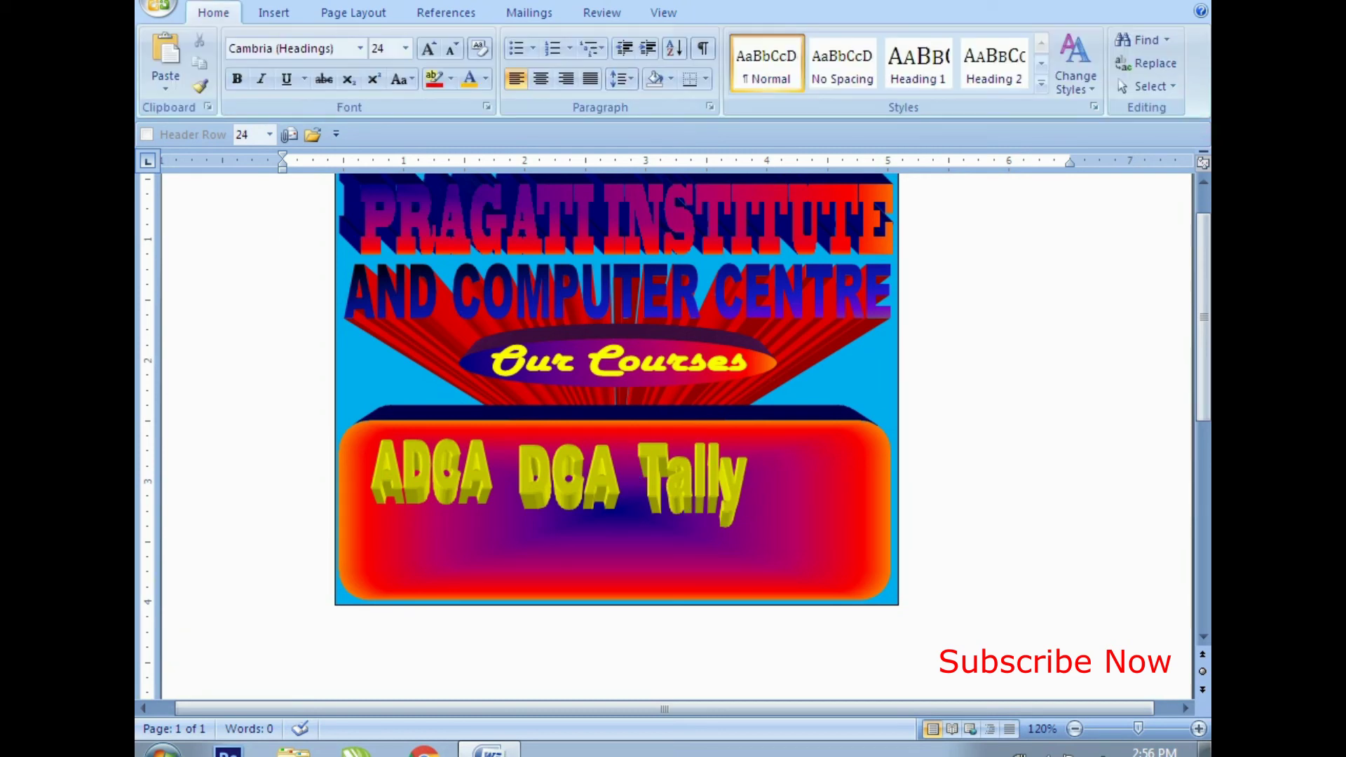
# Extend the text to 'Tally & more' and widen it across the red box.
pyautogui.click(692, 483)
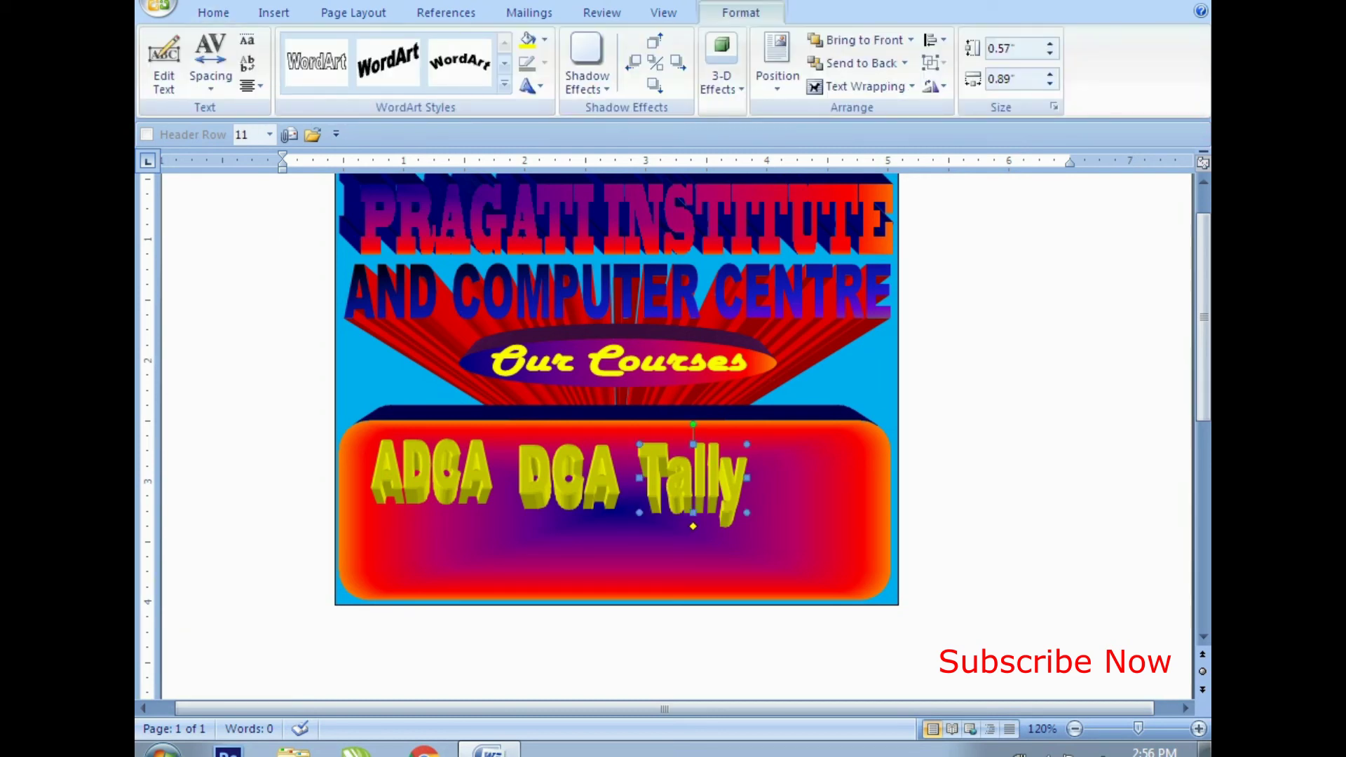
pyautogui.click(163, 67)
pyautogui.click(501, 393)
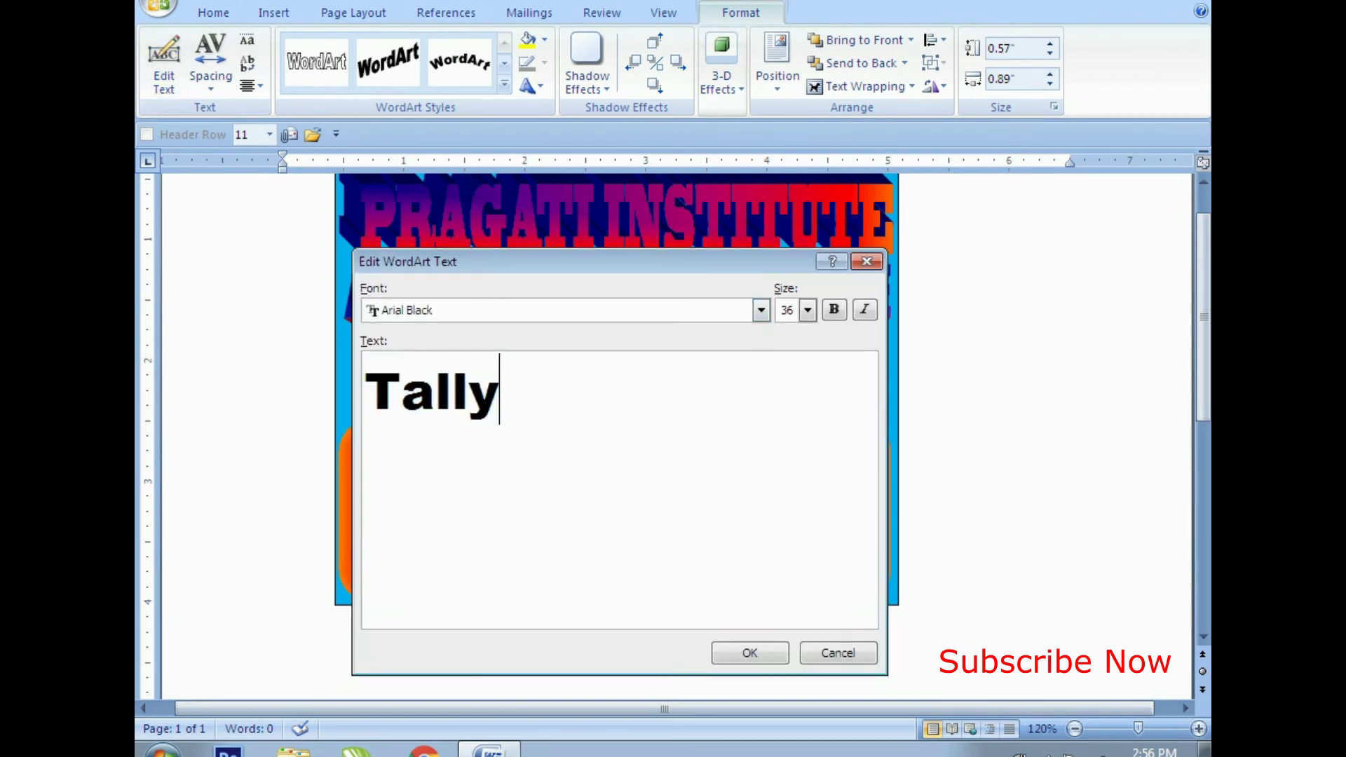
pyautogui.write('7')
pyautogui.press('BackSpace')
pyautogui.write('& ')
pyautogui.write('m')
pyautogui.press('BackSpace')
pyautogui.write('M')
pyautogui.press('BackSpace')
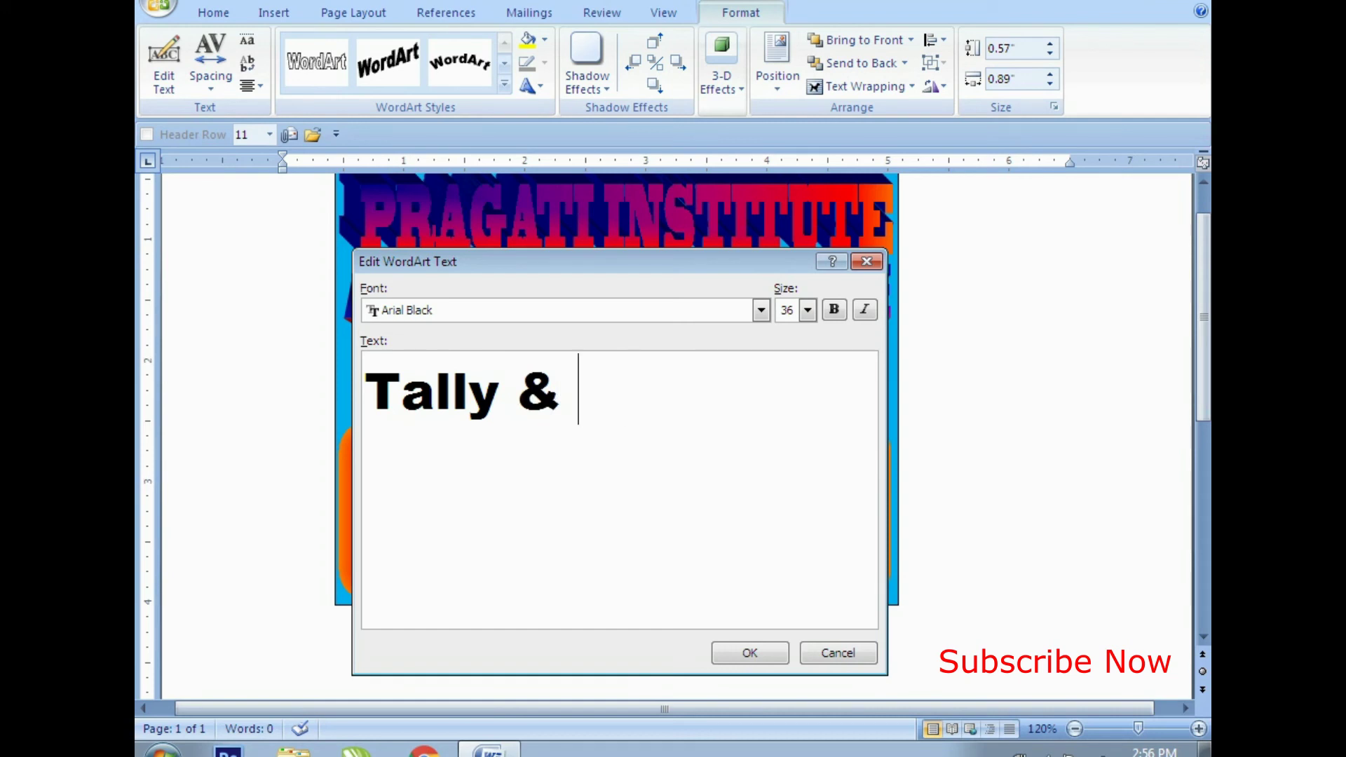
pyautogui.write('more')
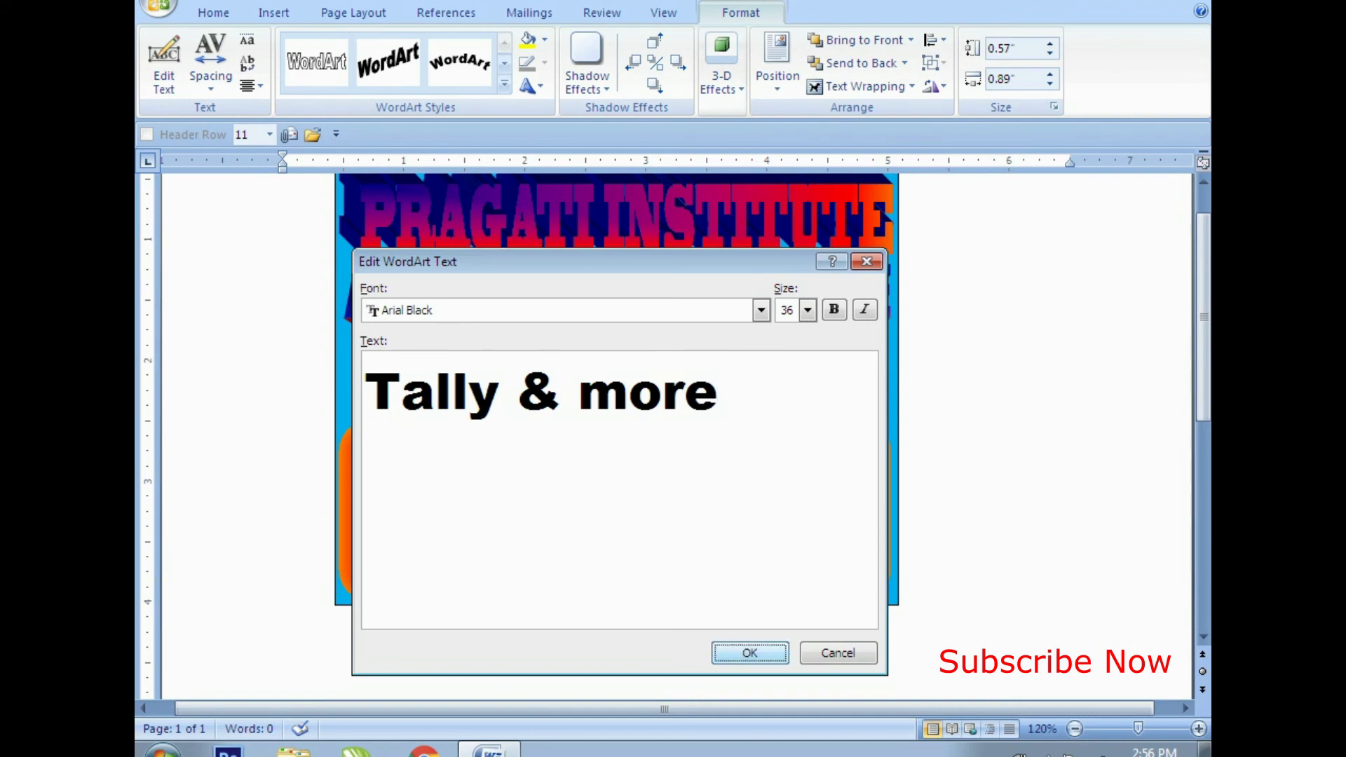
pyautogui.press('Return')
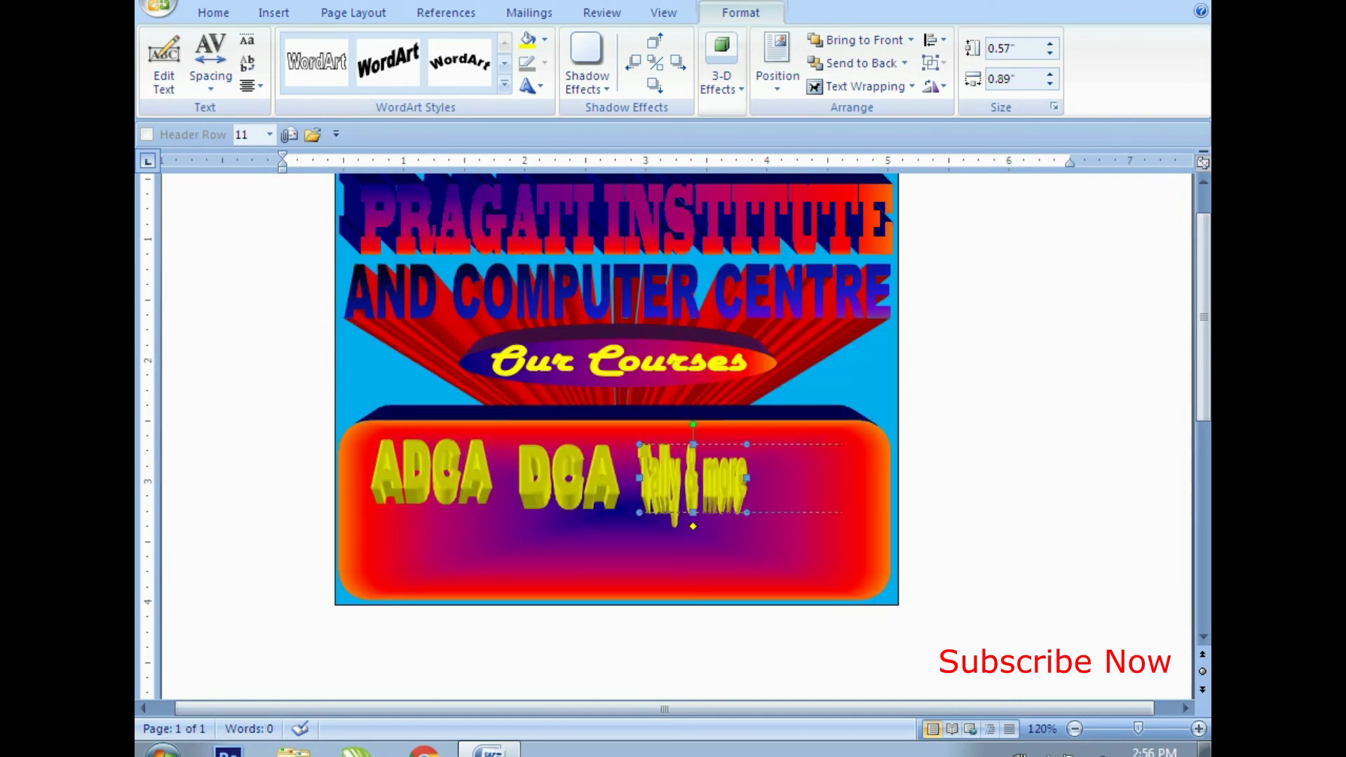
pyautogui.moveTo(841, 478); pyautogui.dragTo(846, 478)
pyautogui.click(283, 219)
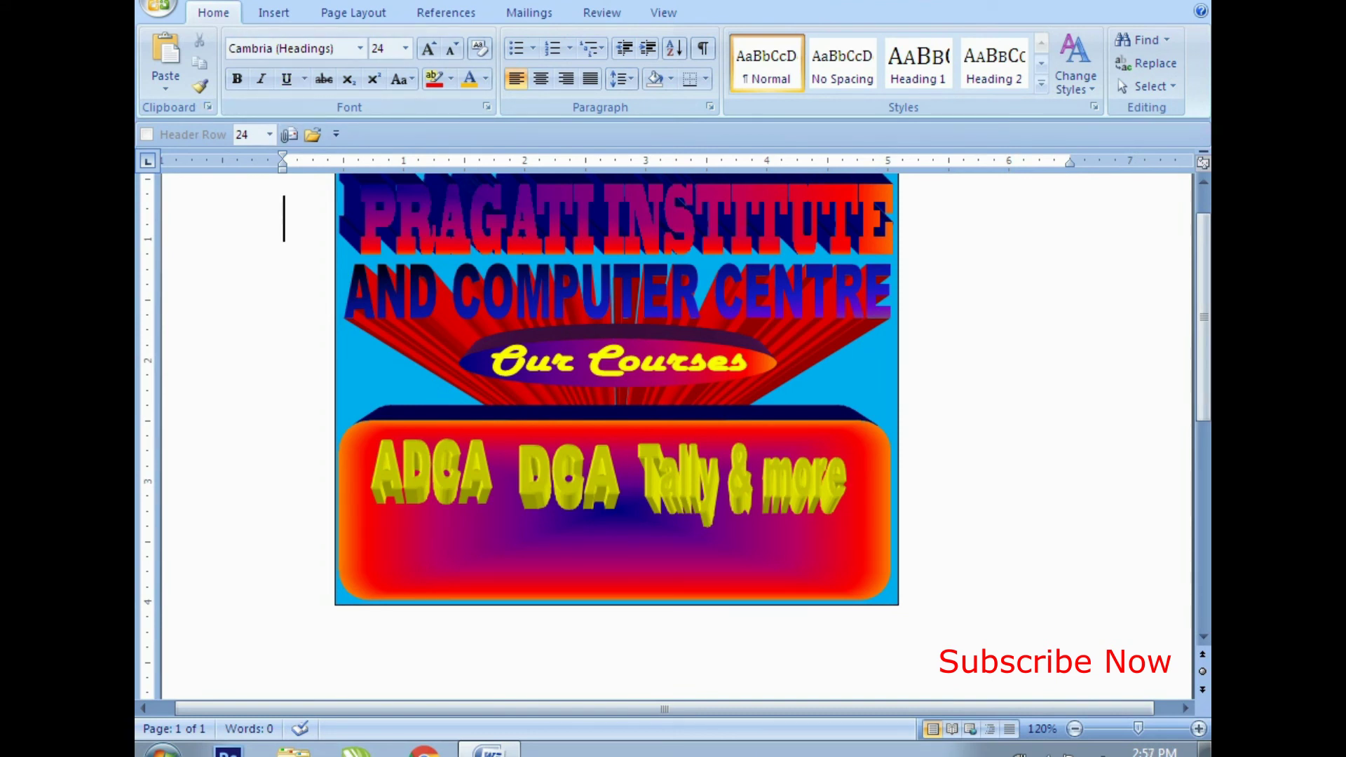
# Move the spare DCA copy below the course row and retype it as 'Contact Us on:-' with the institute's phone number.
pyautogui.click(570, 471)
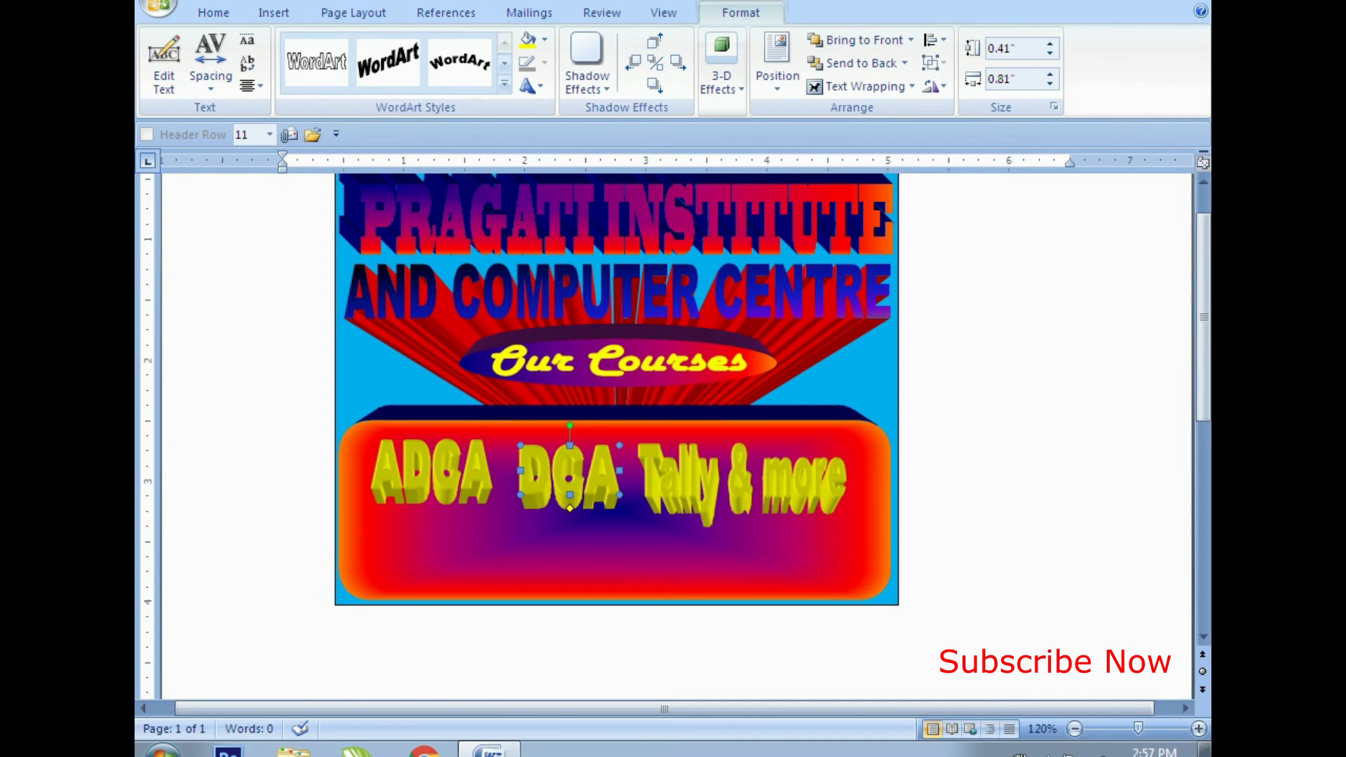
pyautogui.moveTo(569, 471)
pyautogui.mouseDown()
pyautogui.moveTo(589, 491)
pyautogui.moveTo(401, 522)
pyautogui.mouseUp()
pyautogui.click(164, 66)
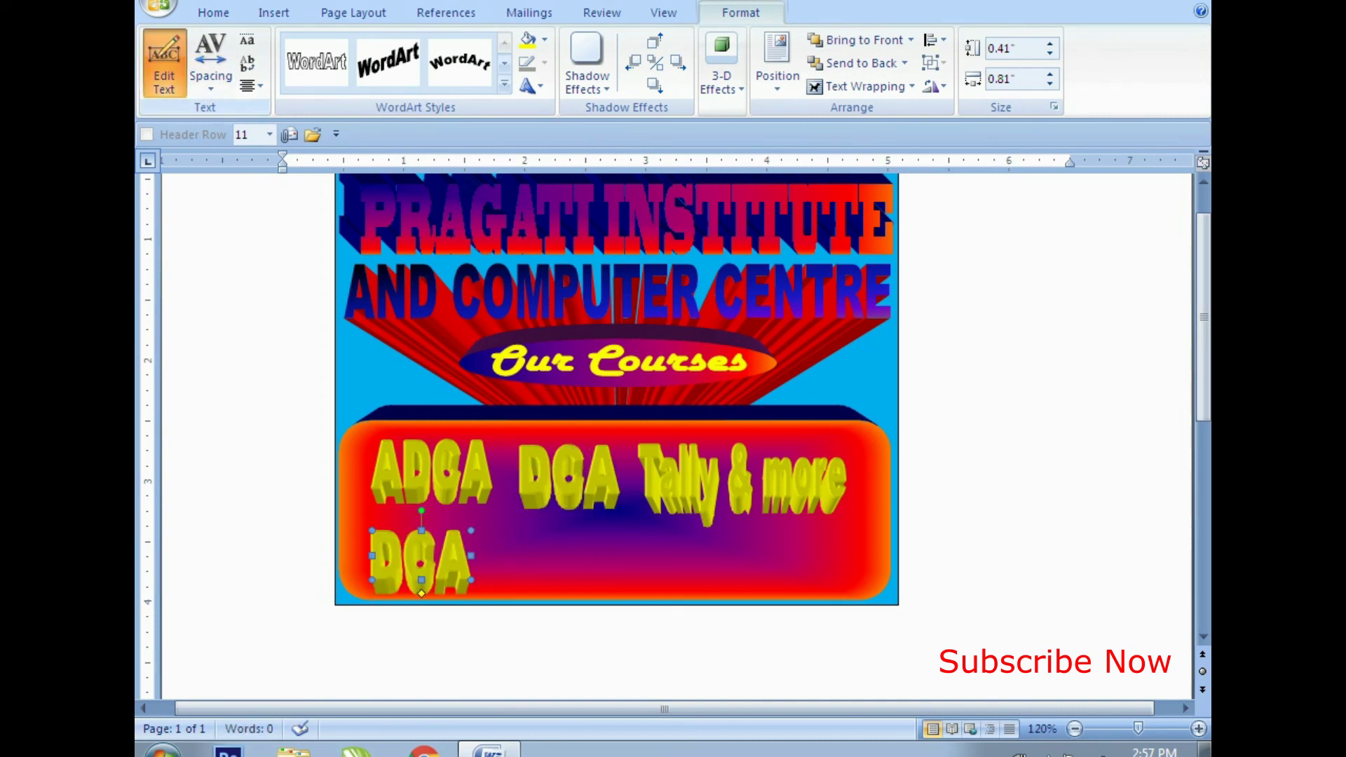
pyautogui.press('Delete')
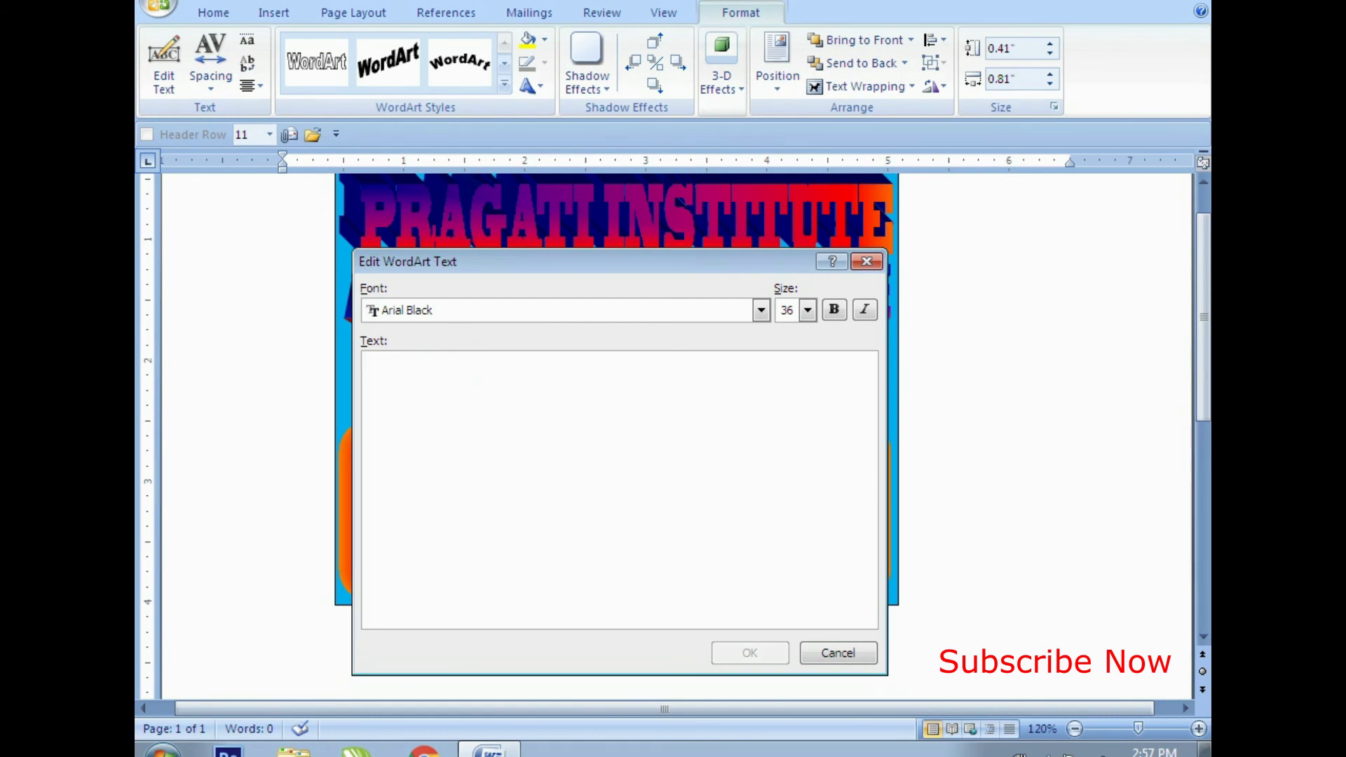
pyautogui.write('Conta')
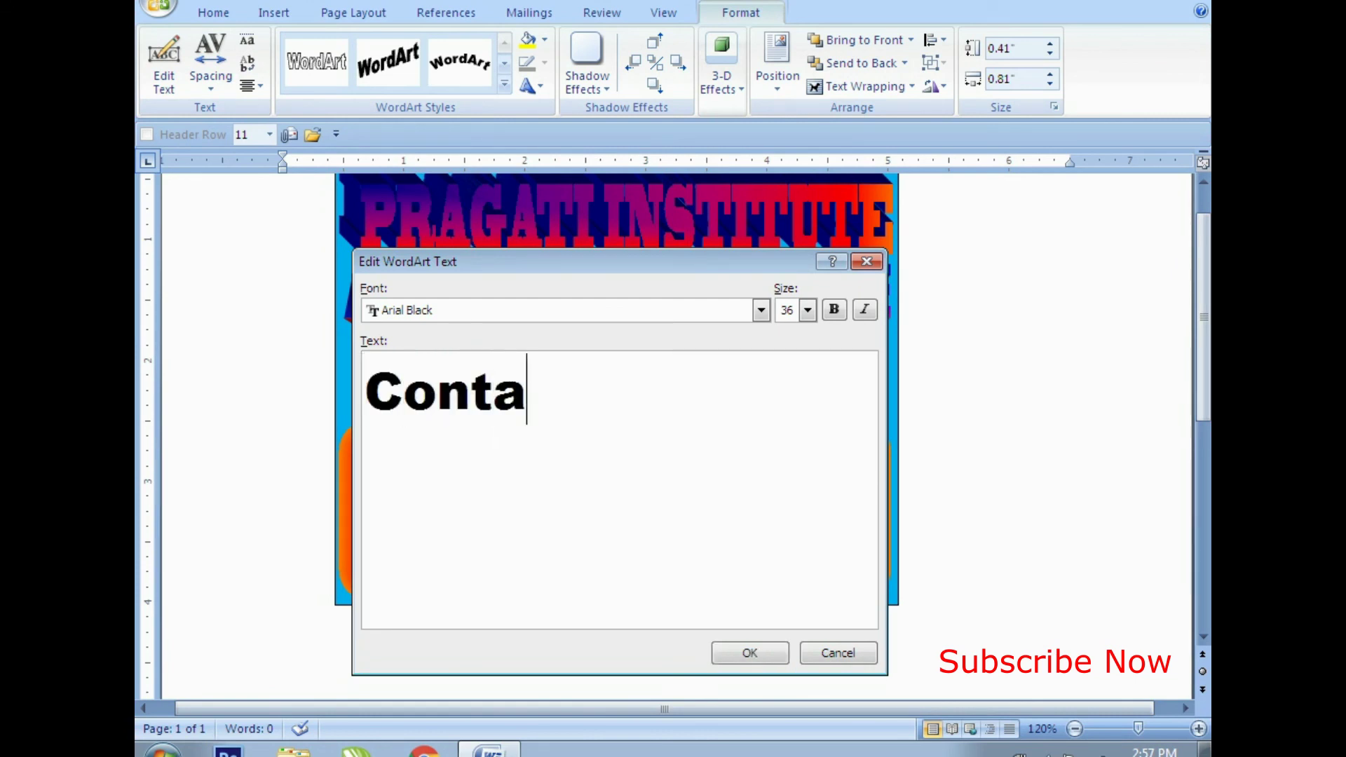
pyautogui.write('ct ')
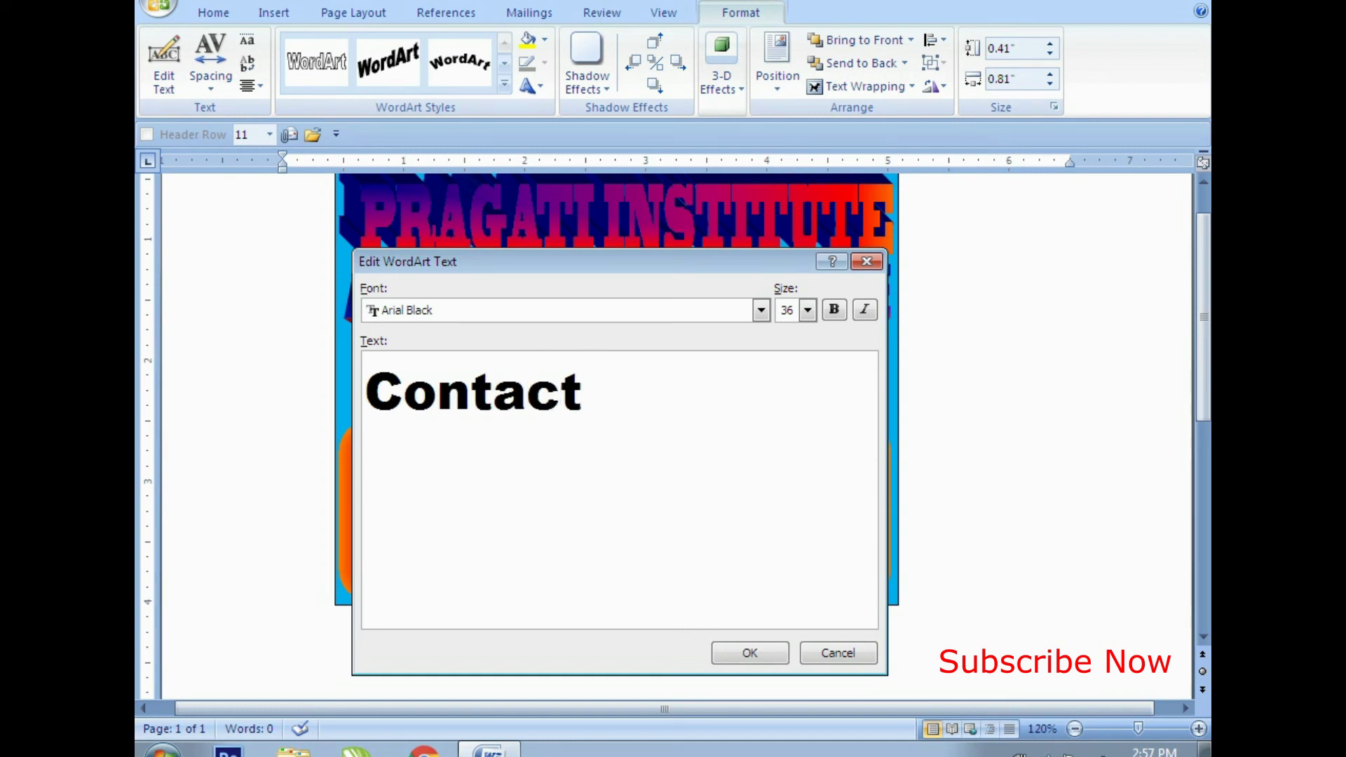
pyautogui.write('u')
pyautogui.press('BackSpace')
pyautogui.write('Us')
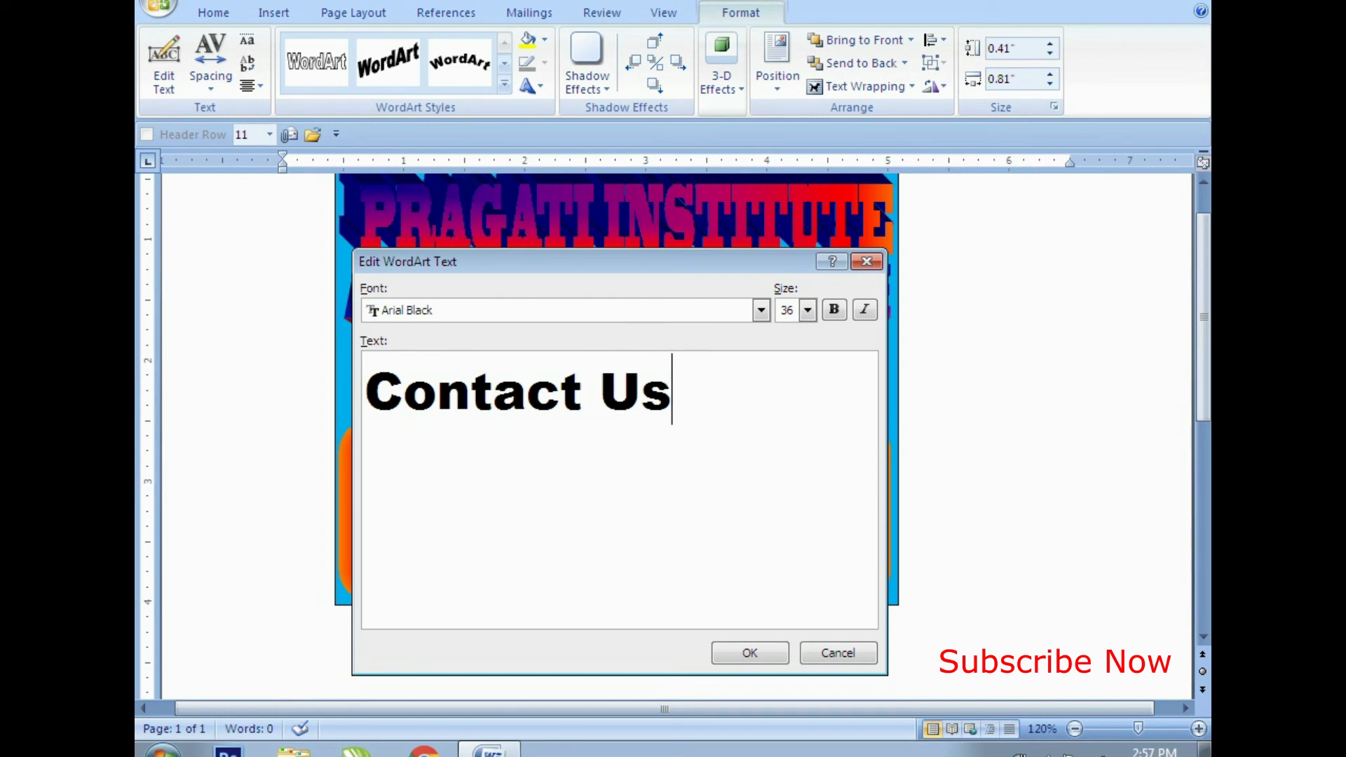
pyautogui.write(' on')
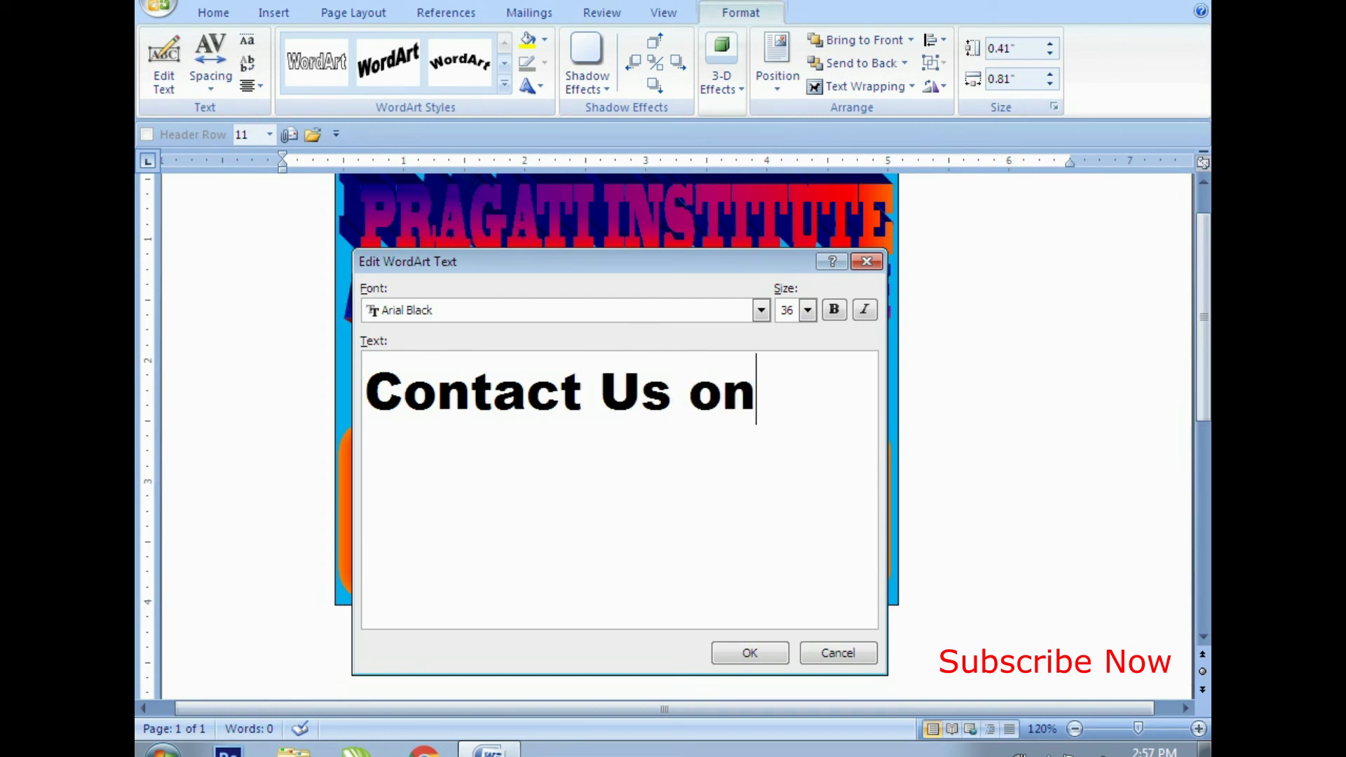
pyautogui.write(':-')
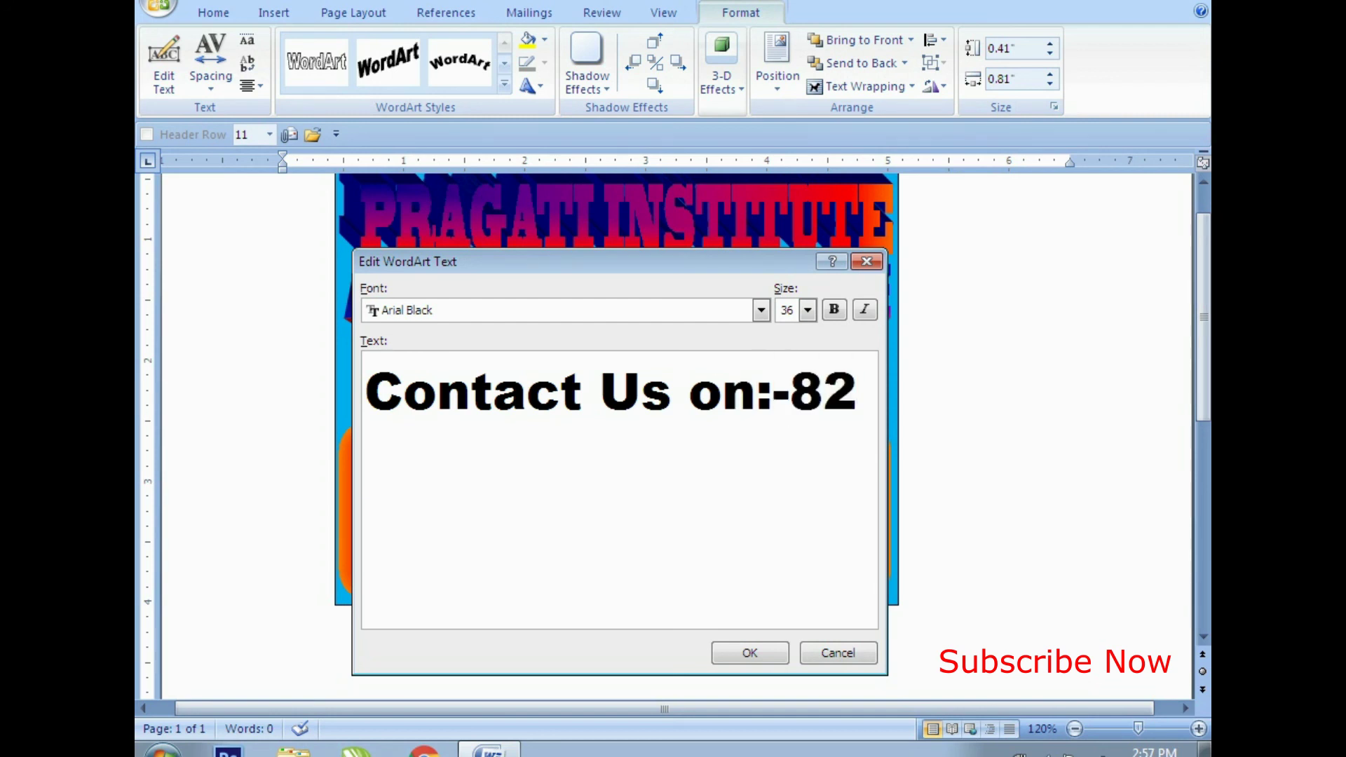
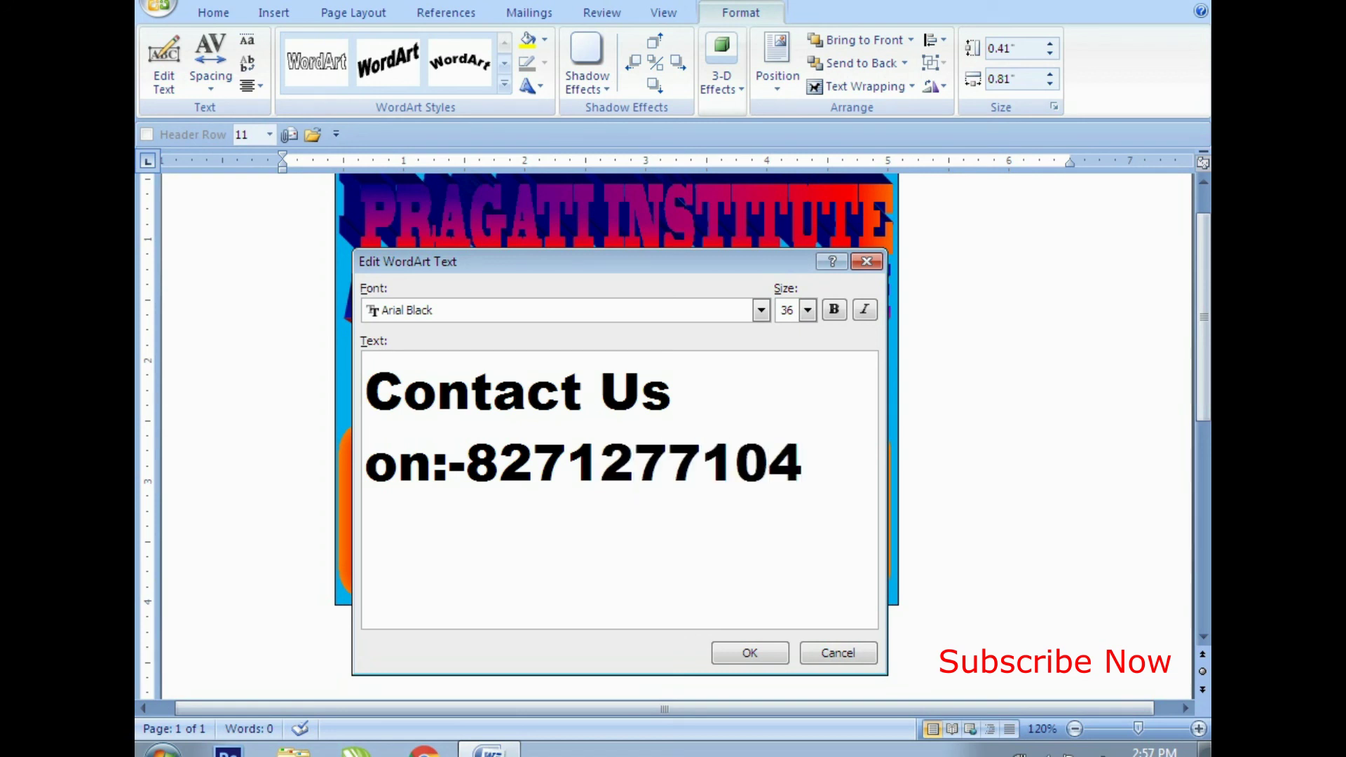
pyautogui.press('Return')
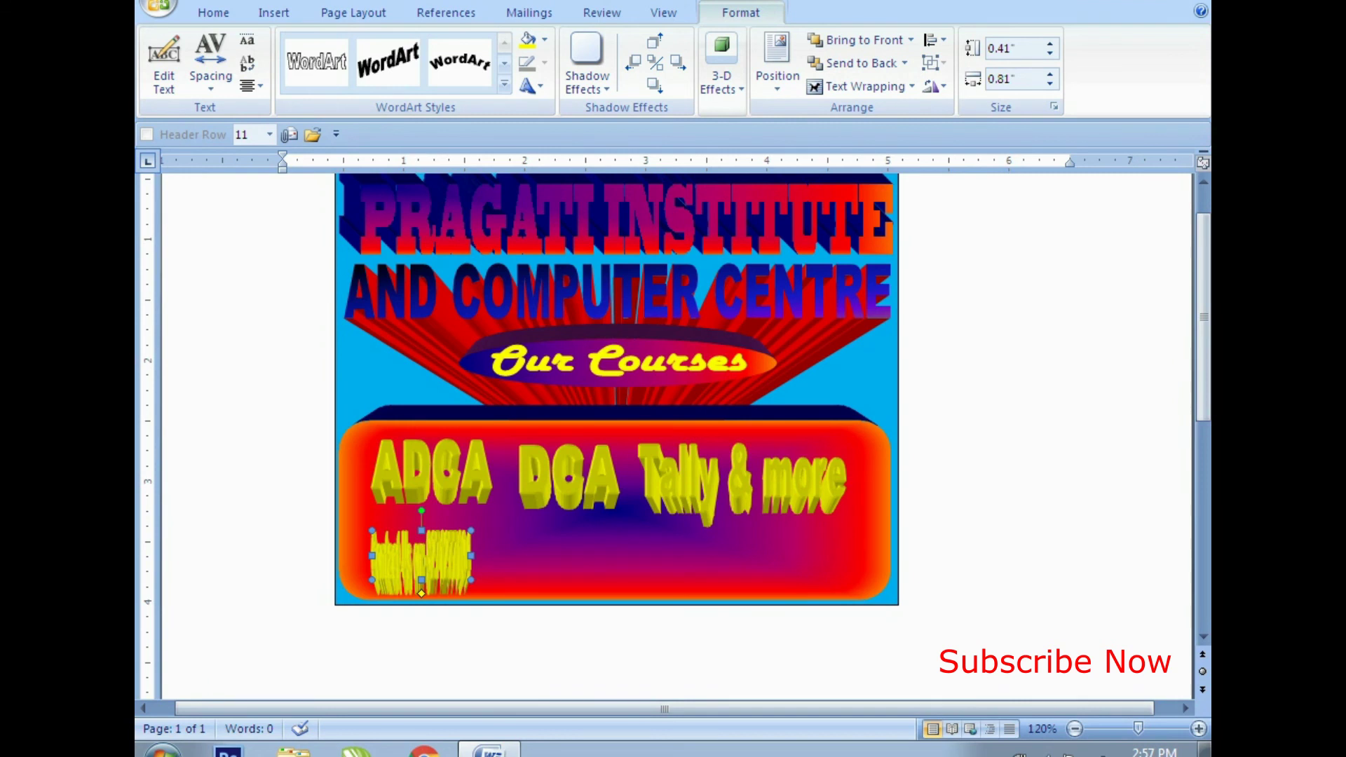
# Stretch the contact WordArt to span the course box.
pyautogui.moveTo(472, 555); pyautogui.dragTo(672, 556)
pyautogui.moveTo(849, 555); pyautogui.dragTo(854, 556)
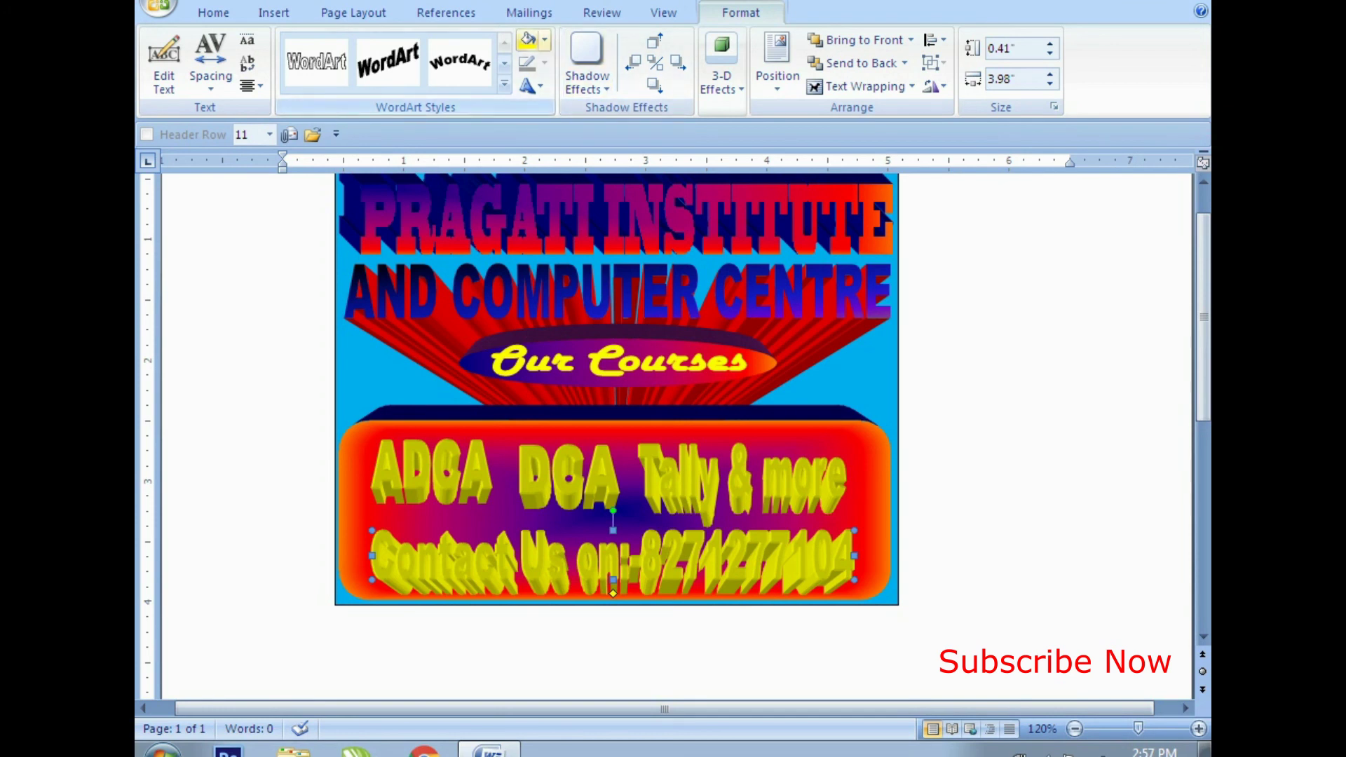
pyautogui.click(545, 40)
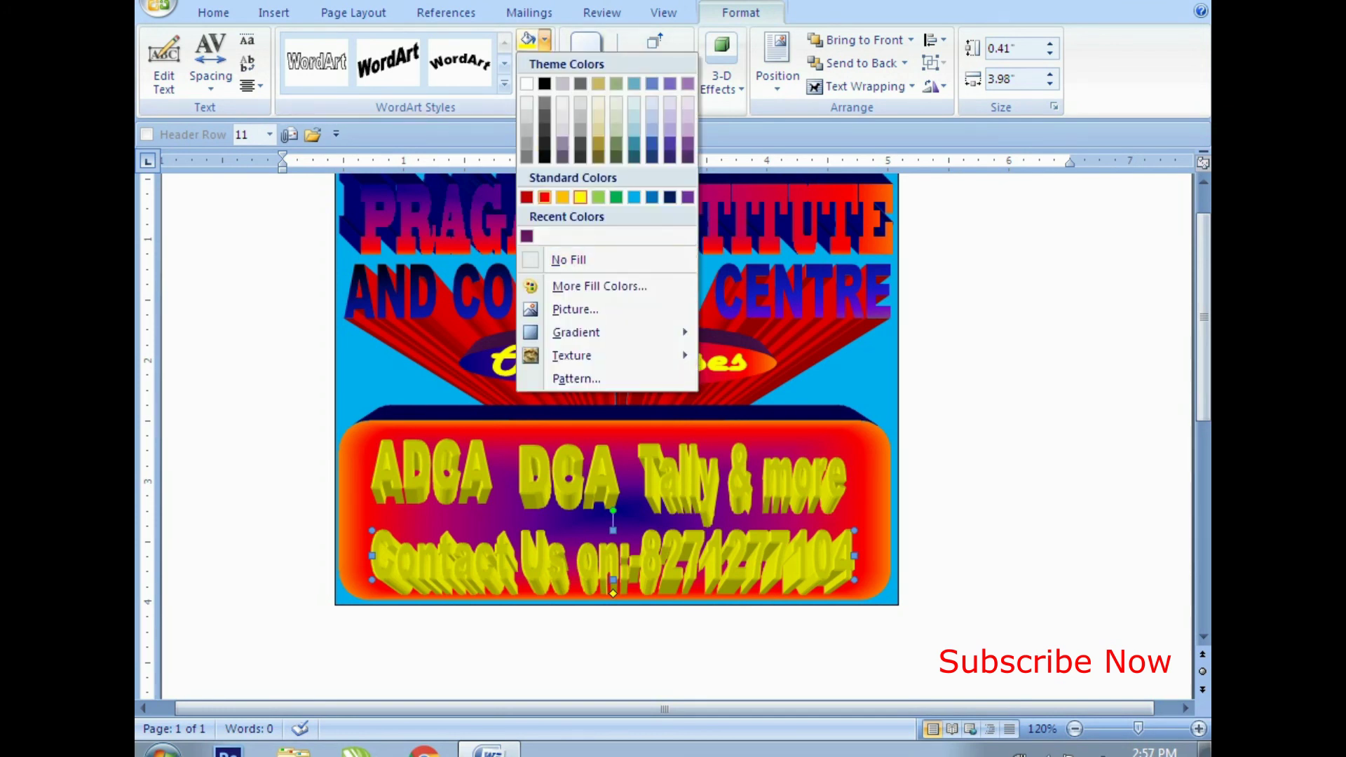
# Try black and white fills on the contact text, then set No 3-D Effect.
pyautogui.click(545, 84)
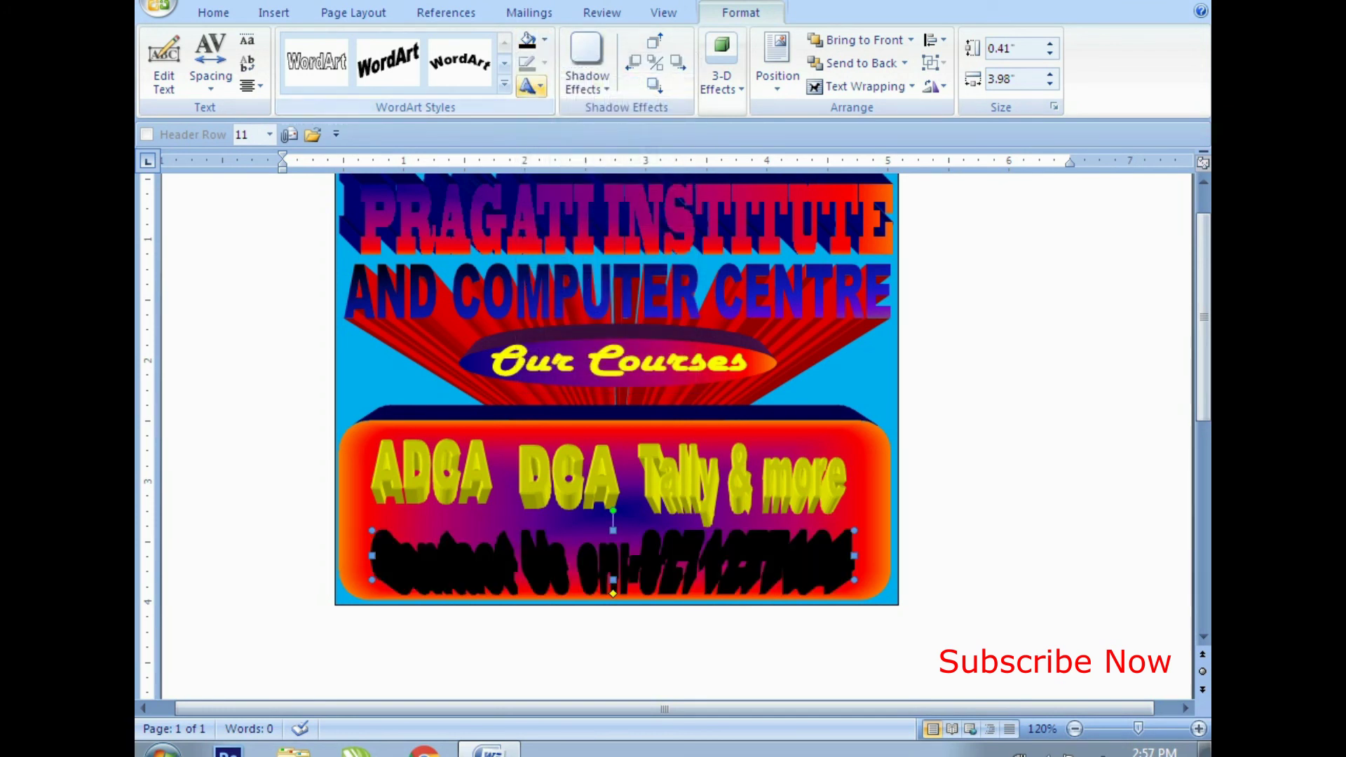
pyautogui.click(545, 40)
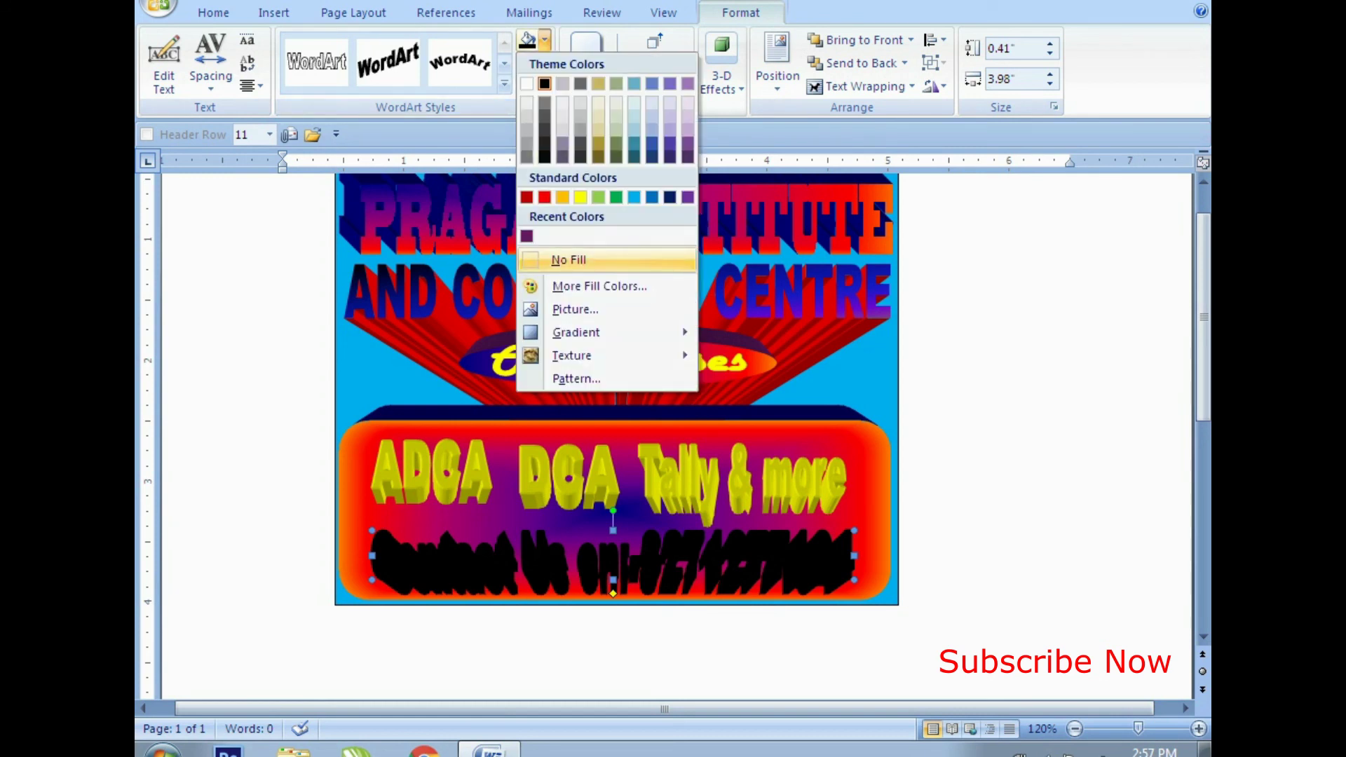
pyautogui.click(527, 83)
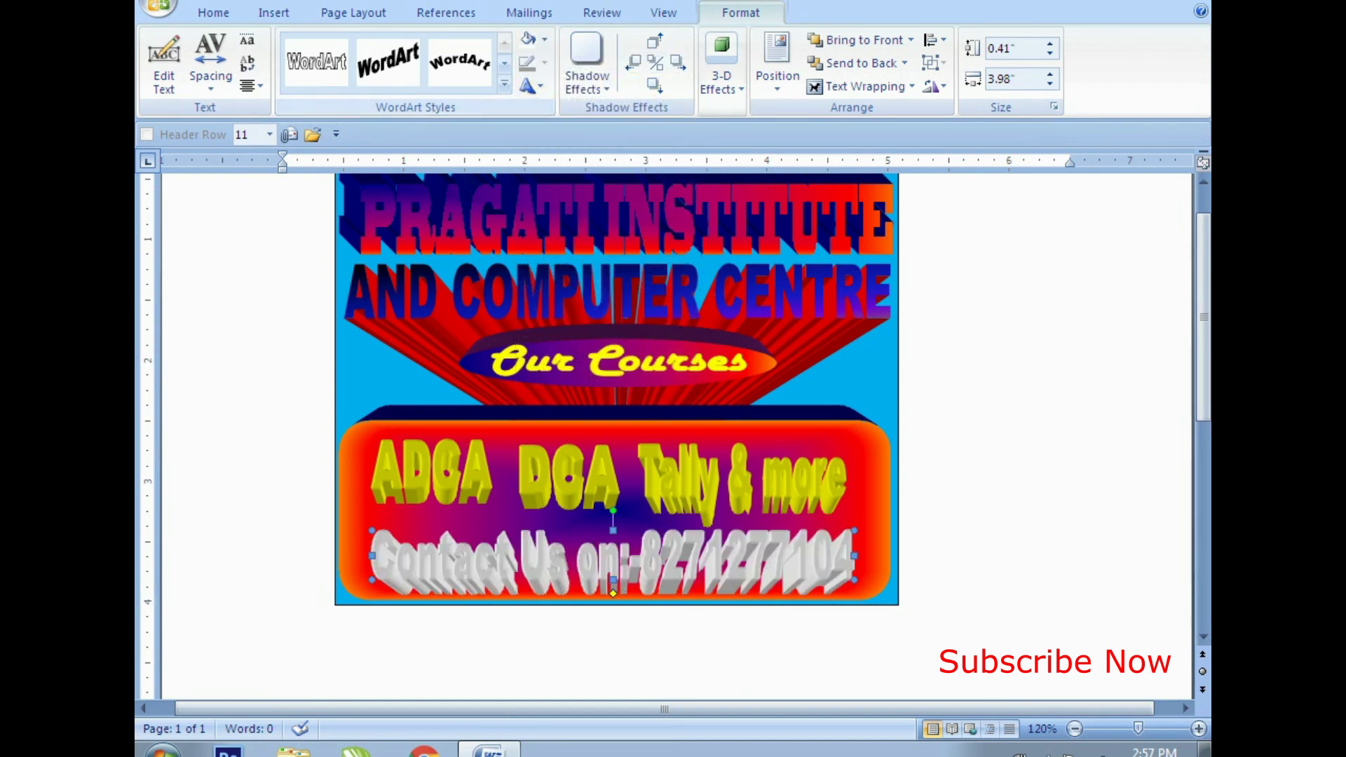
pyautogui.click(722, 70)
pyautogui.click(726, 156)
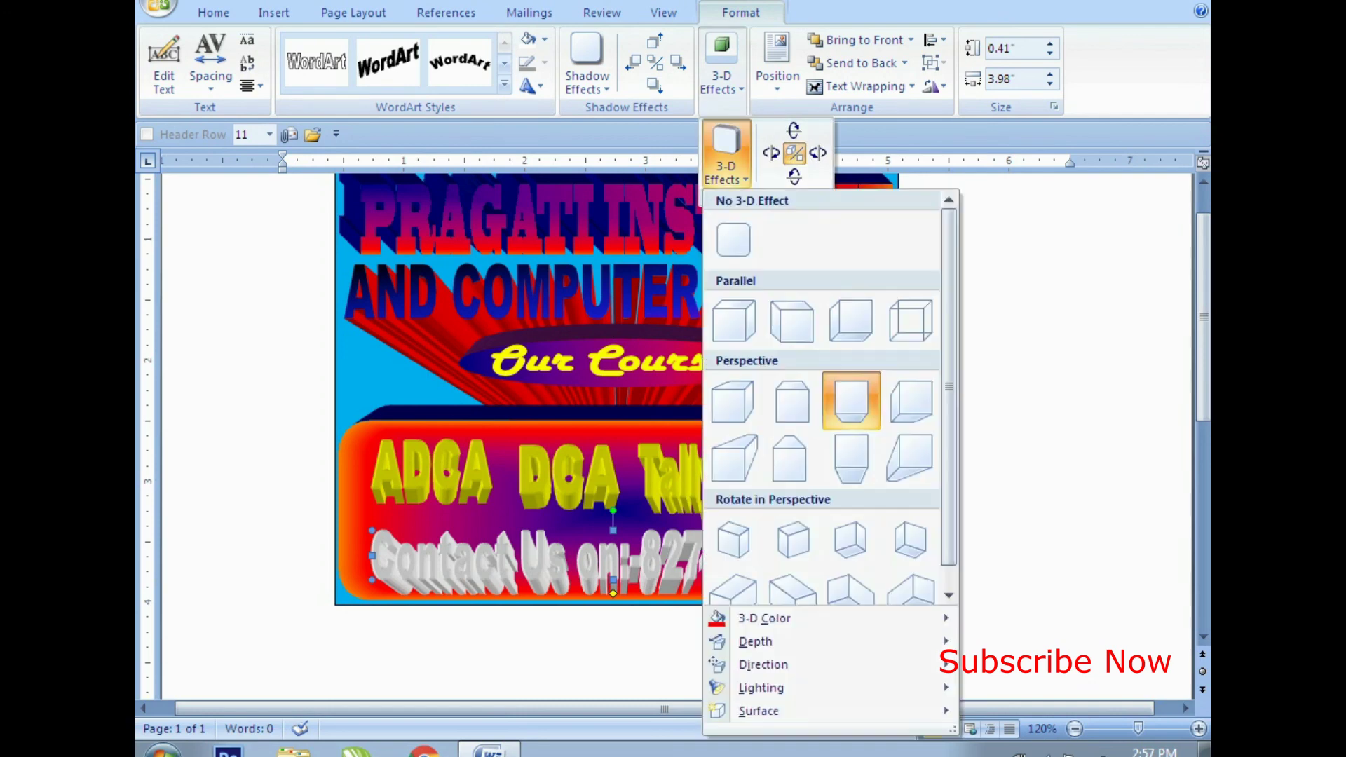
pyautogui.click(733, 240)
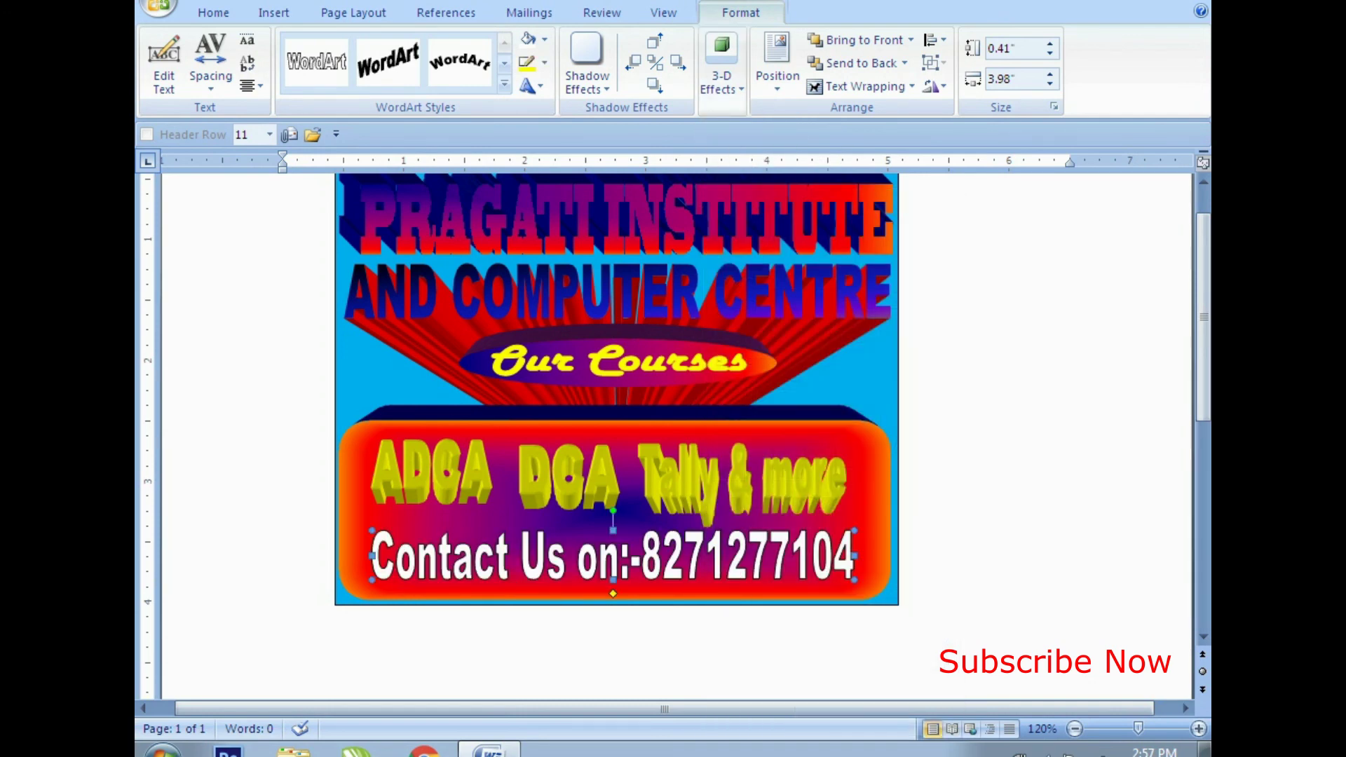
# Try a red fill, then settle on a black fill for the contact text.
pyautogui.click(545, 39)
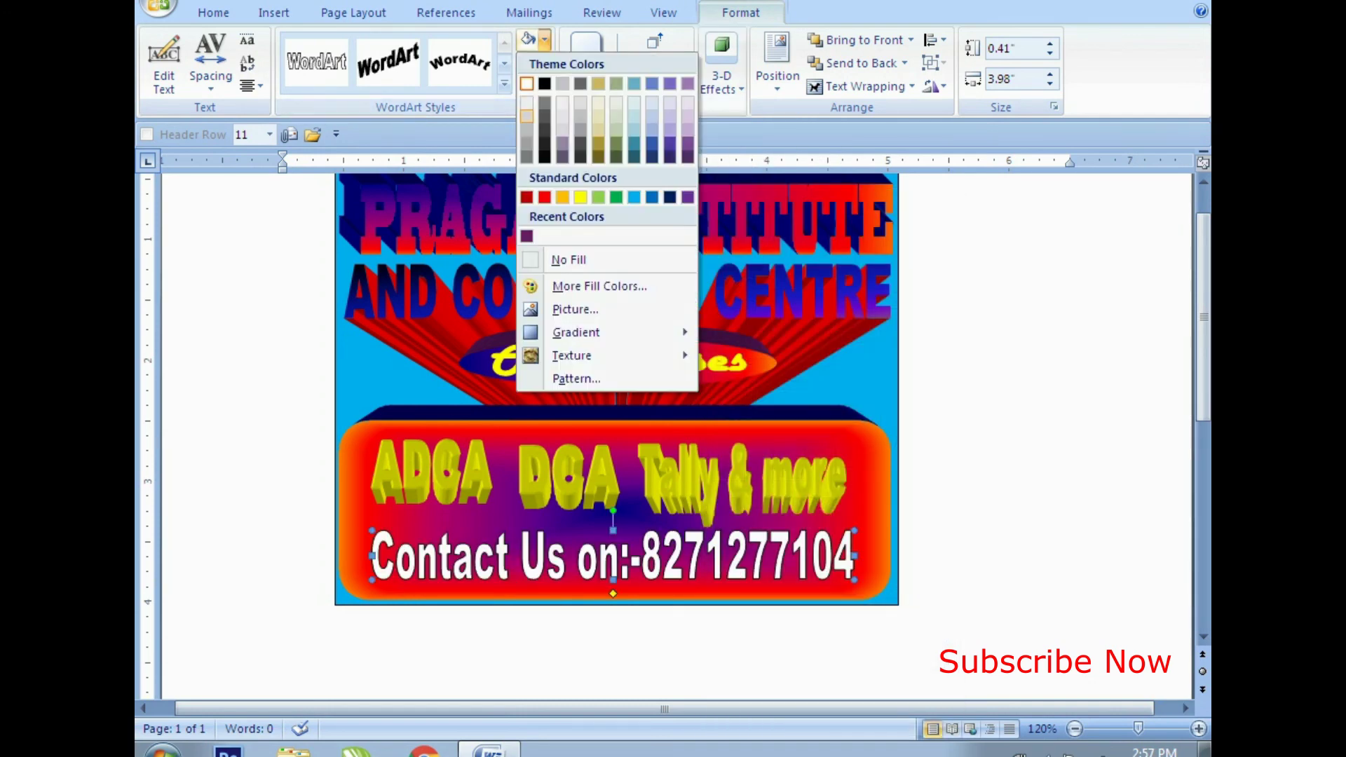
pyautogui.click(545, 197)
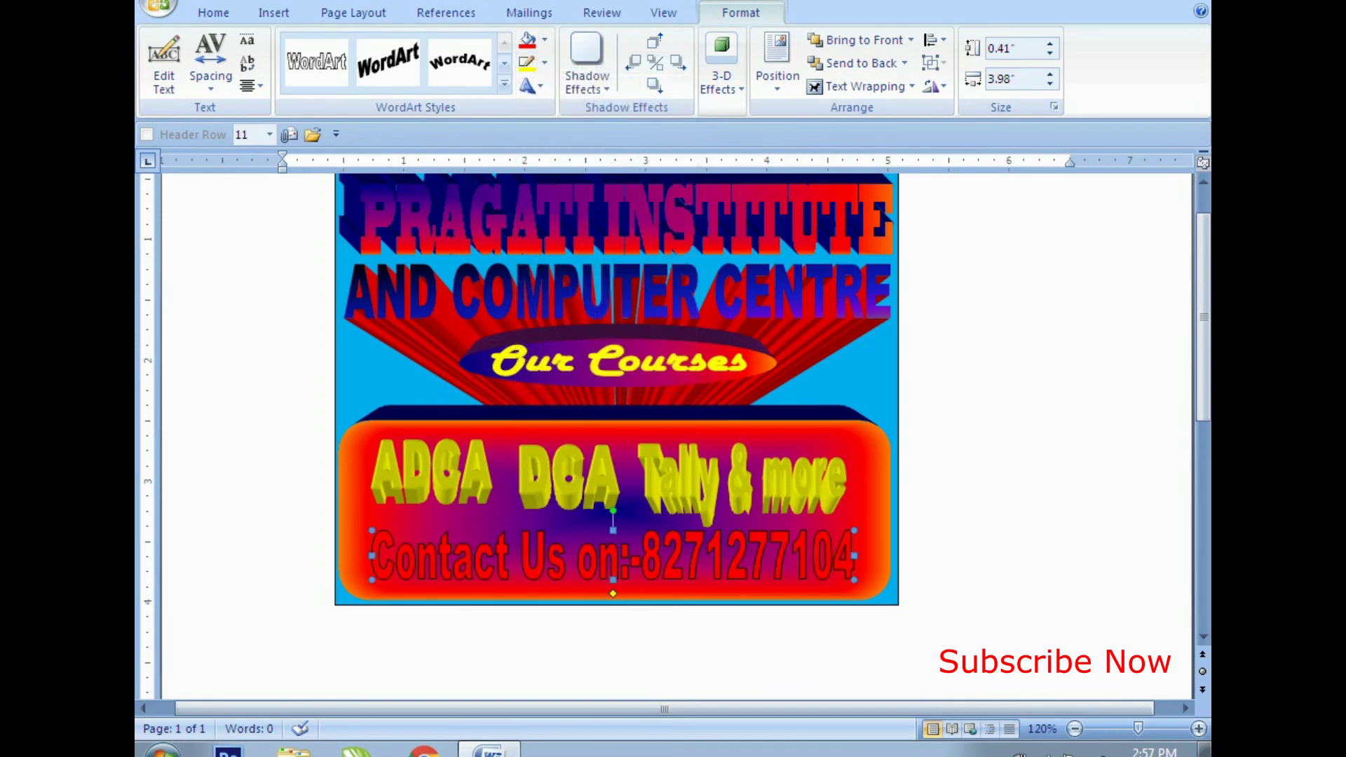
pyautogui.click(545, 40)
pyautogui.click(545, 83)
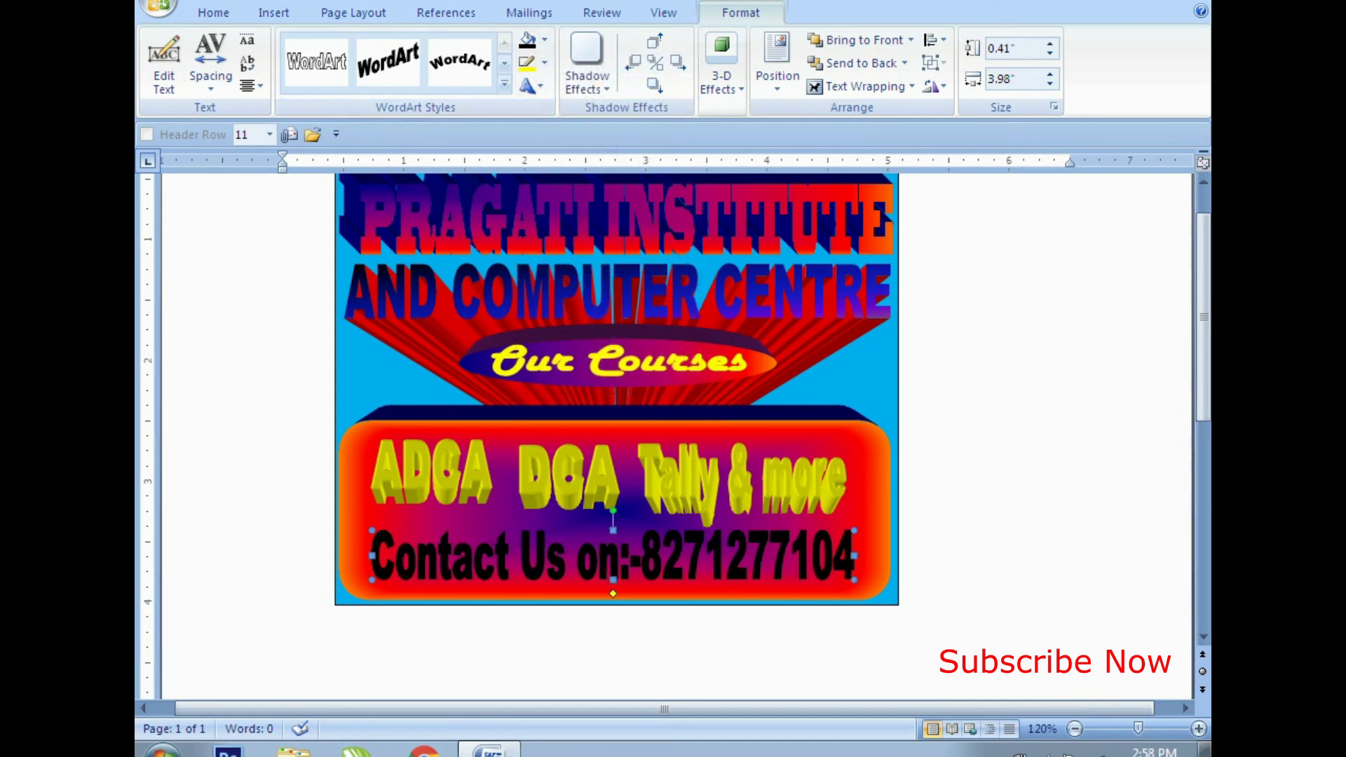
pyautogui.click(285, 218)
pyautogui.scroll(-3, 617, 386)
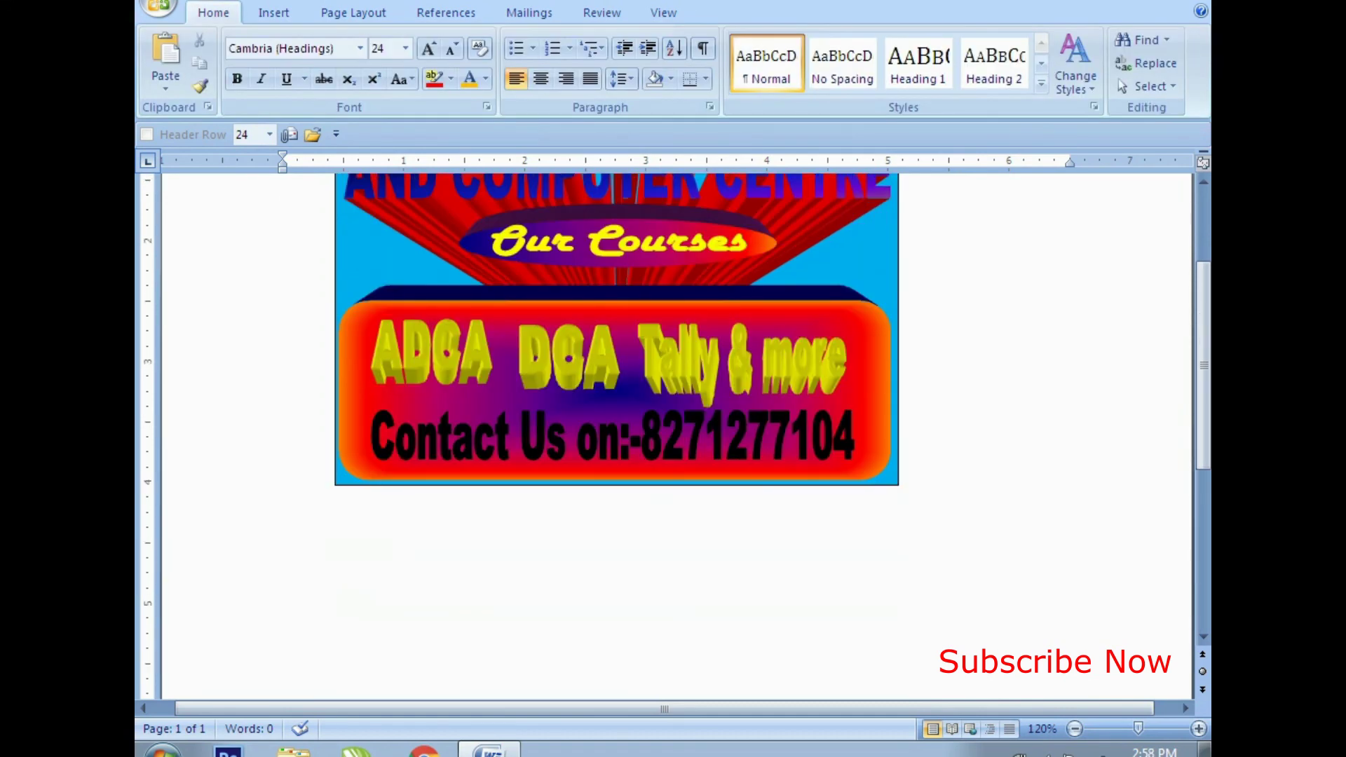
# Draw a Sun shape left of the Our Courses oval and reshape it into a thin starburst.
pyautogui.scroll(3, 618, 421)
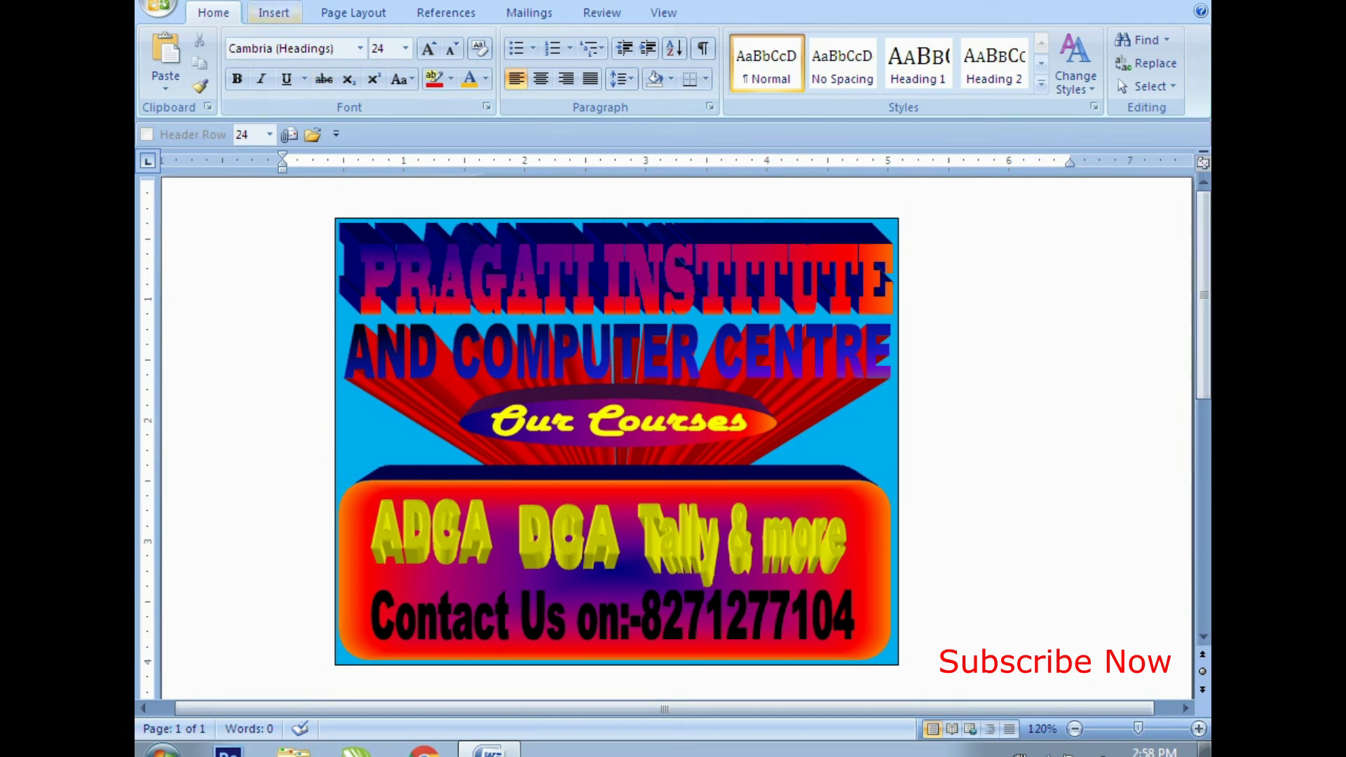
pyautogui.click(274, 12)
pyautogui.click(417, 63)
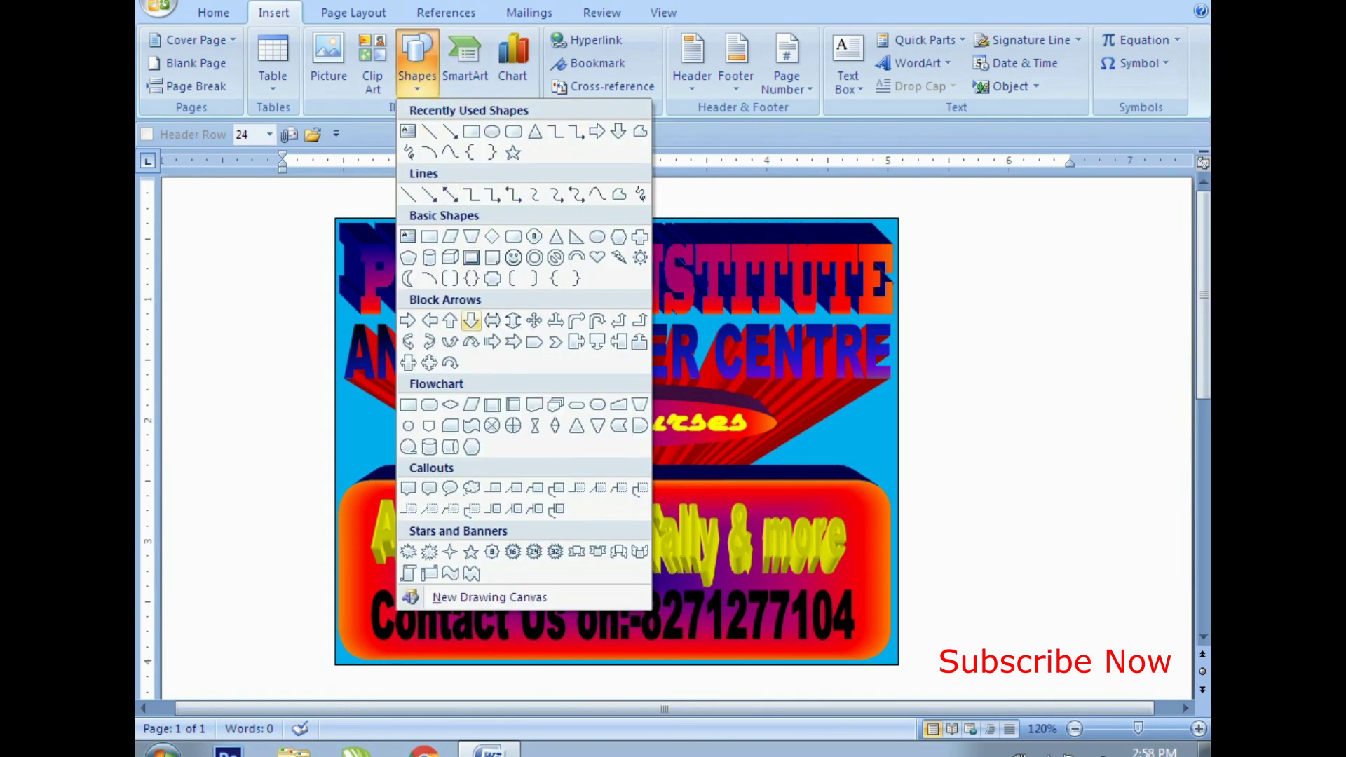
pyautogui.click(640, 257)
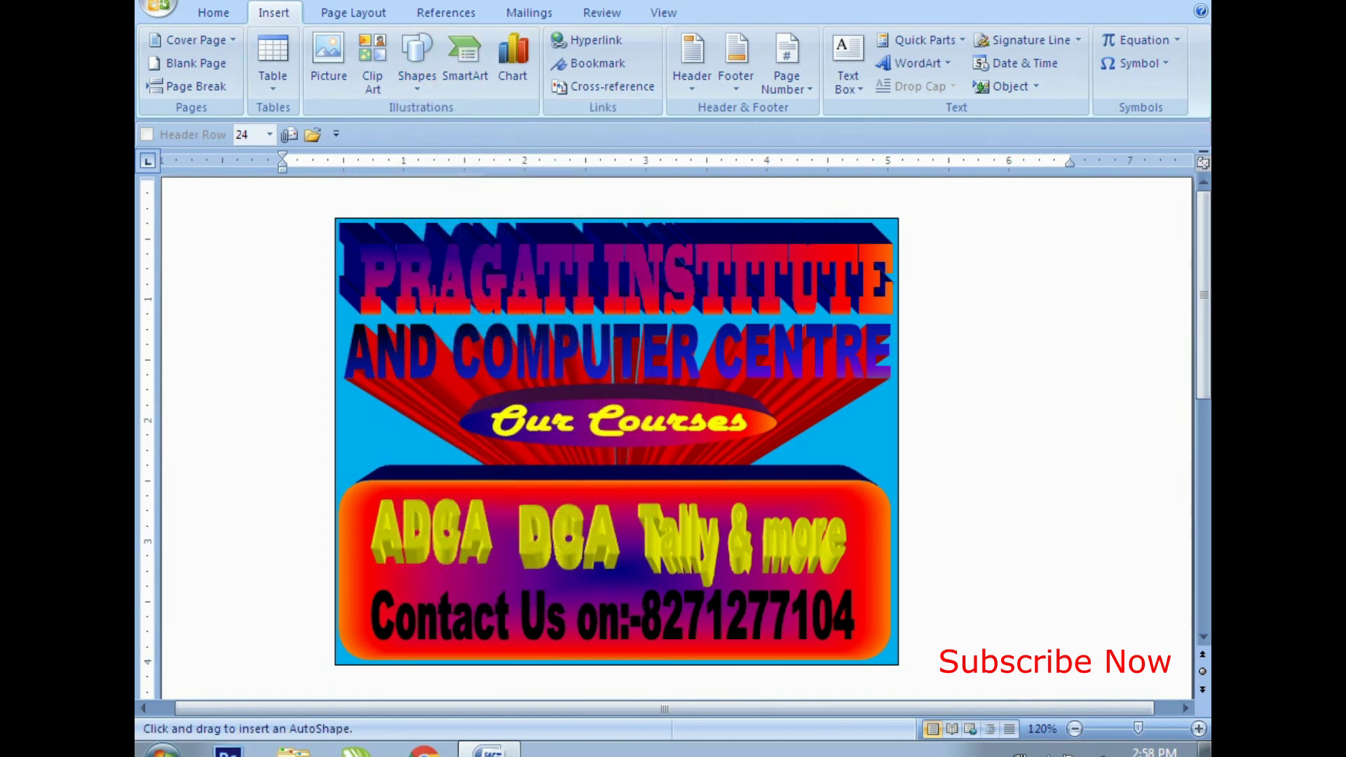
pyautogui.moveTo(356, 406); pyautogui.dragTo(409, 467)
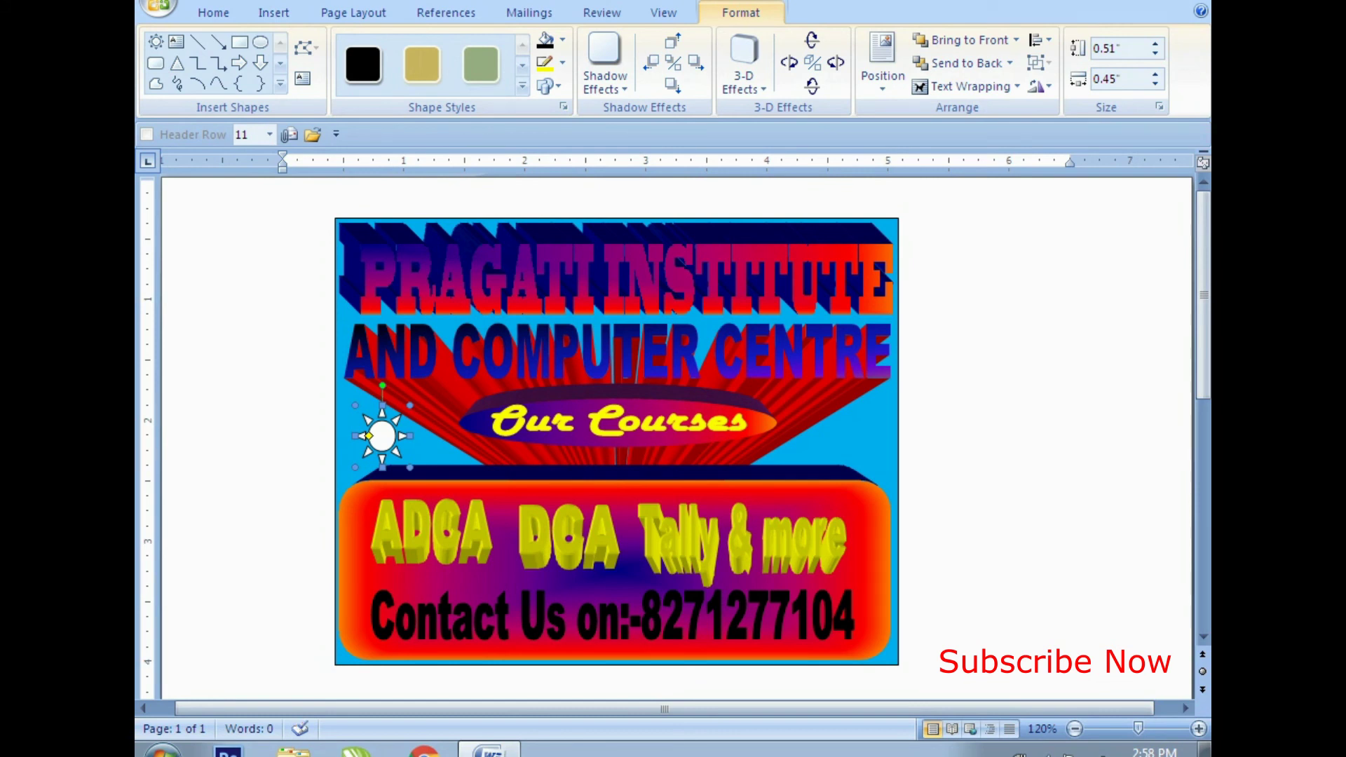
pyautogui.moveTo(368, 435); pyautogui.dragTo(380, 435)
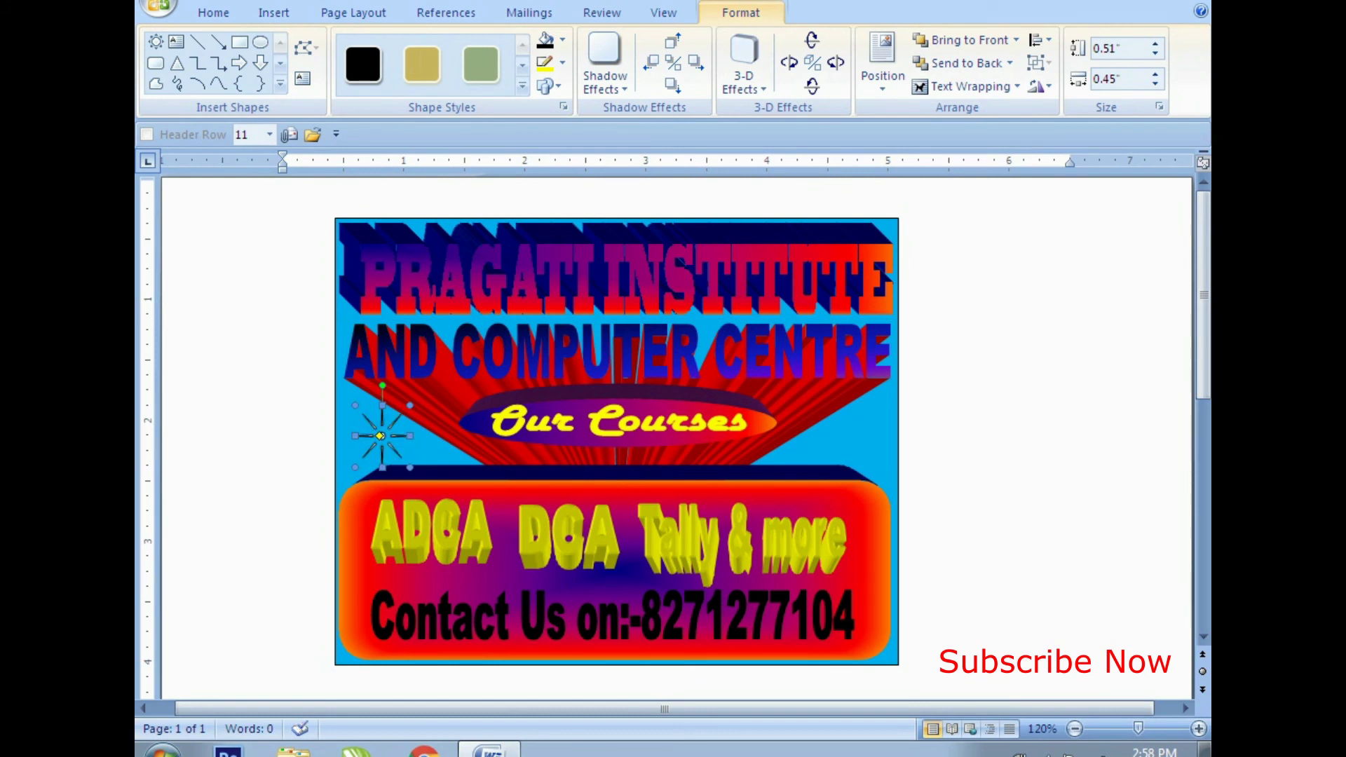
# Give the starburst a red fill and a red outline.
pyautogui.click(563, 40)
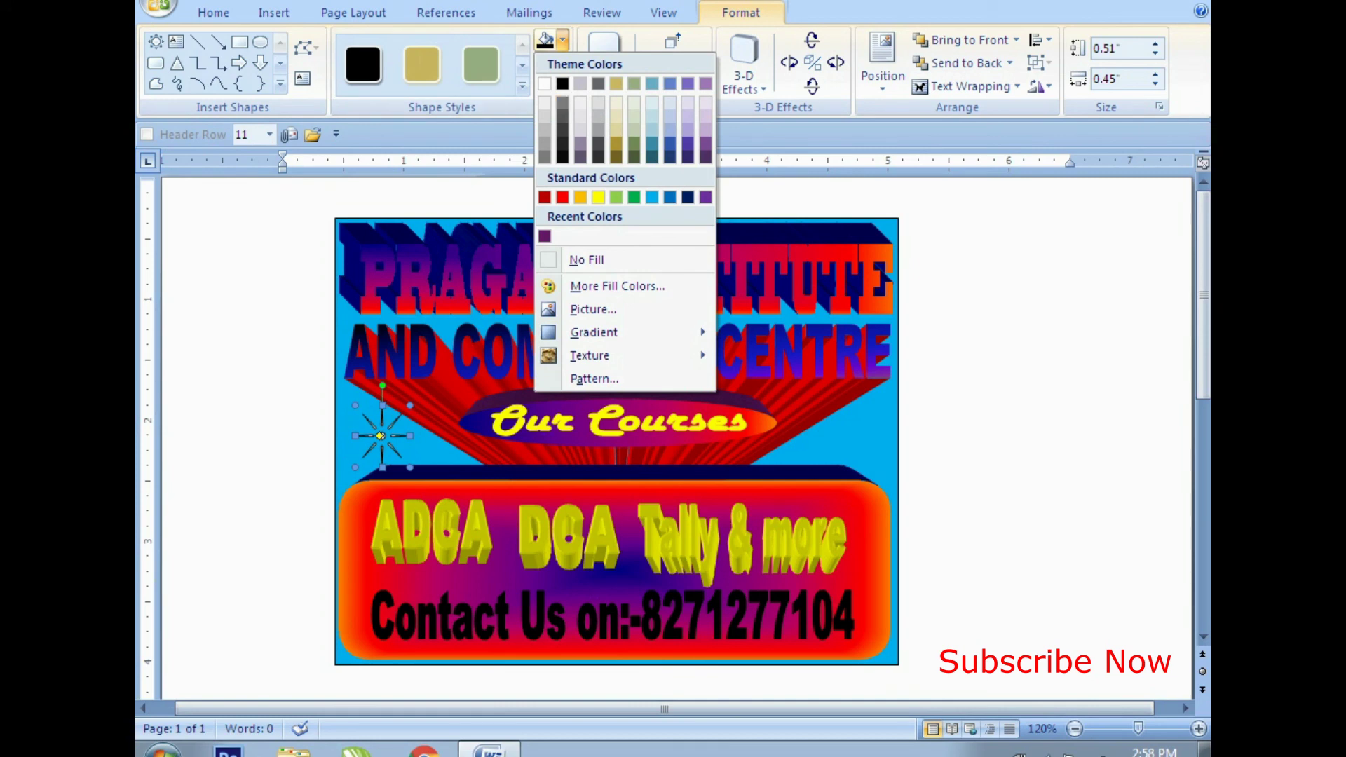
pyautogui.click(563, 197)
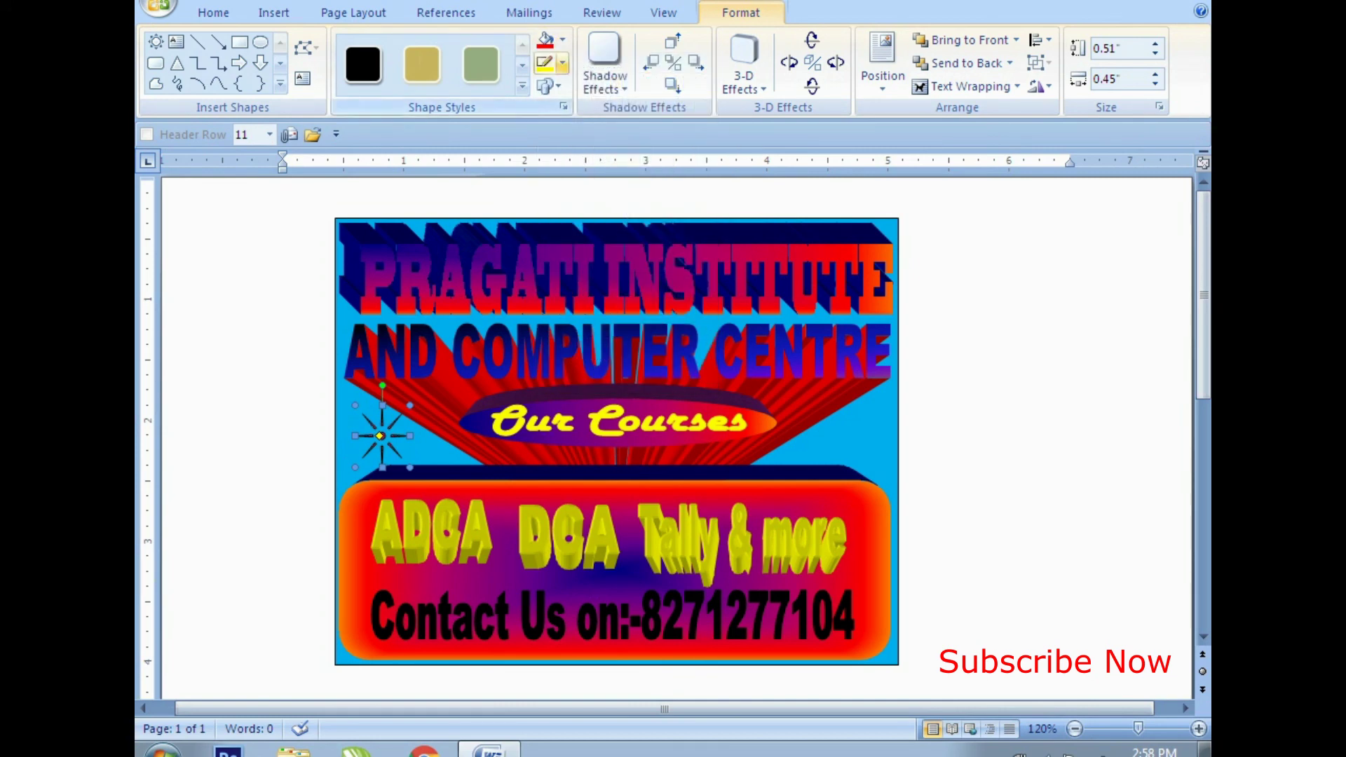
pyautogui.click(563, 62)
pyautogui.click(562, 219)
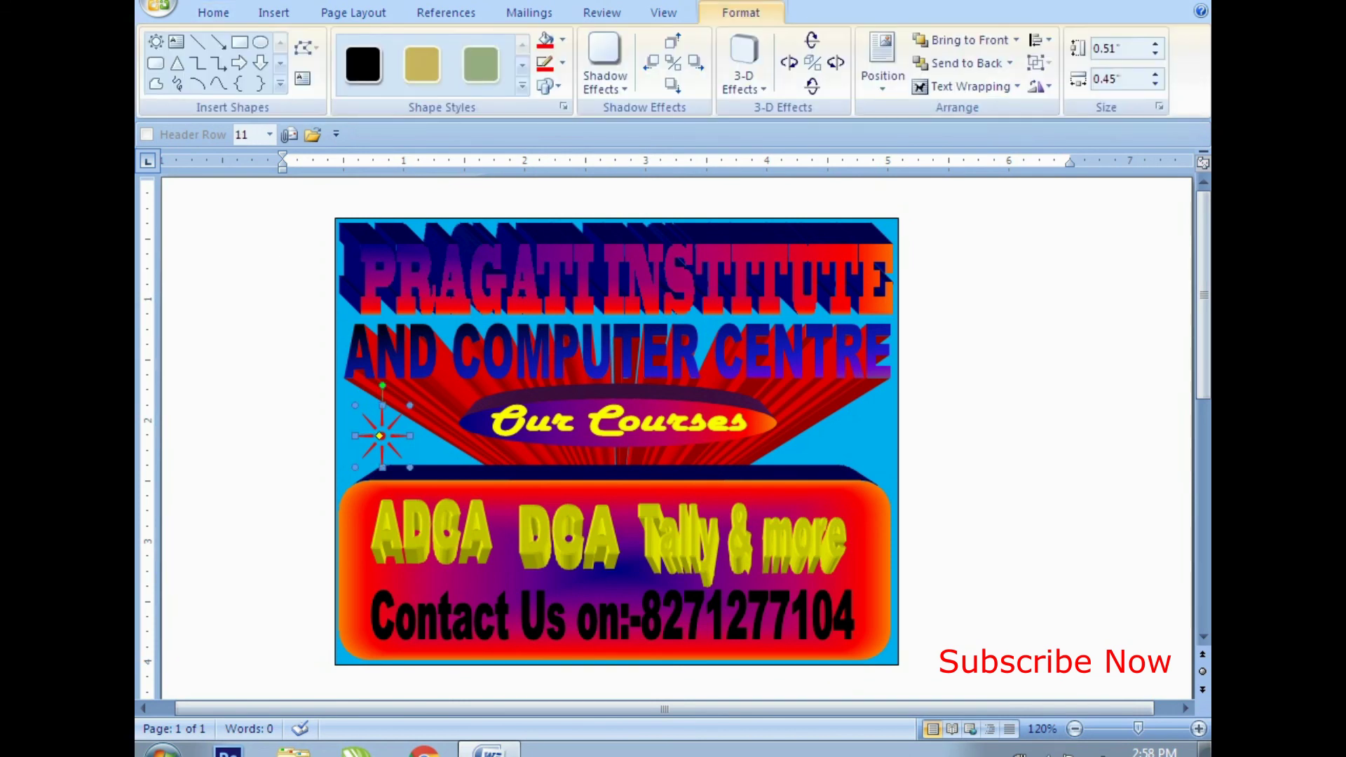
# Duplicate the red starburst and place the copy right of the Our Courses oval.
pyautogui.hotkey('ctrl', 'd')
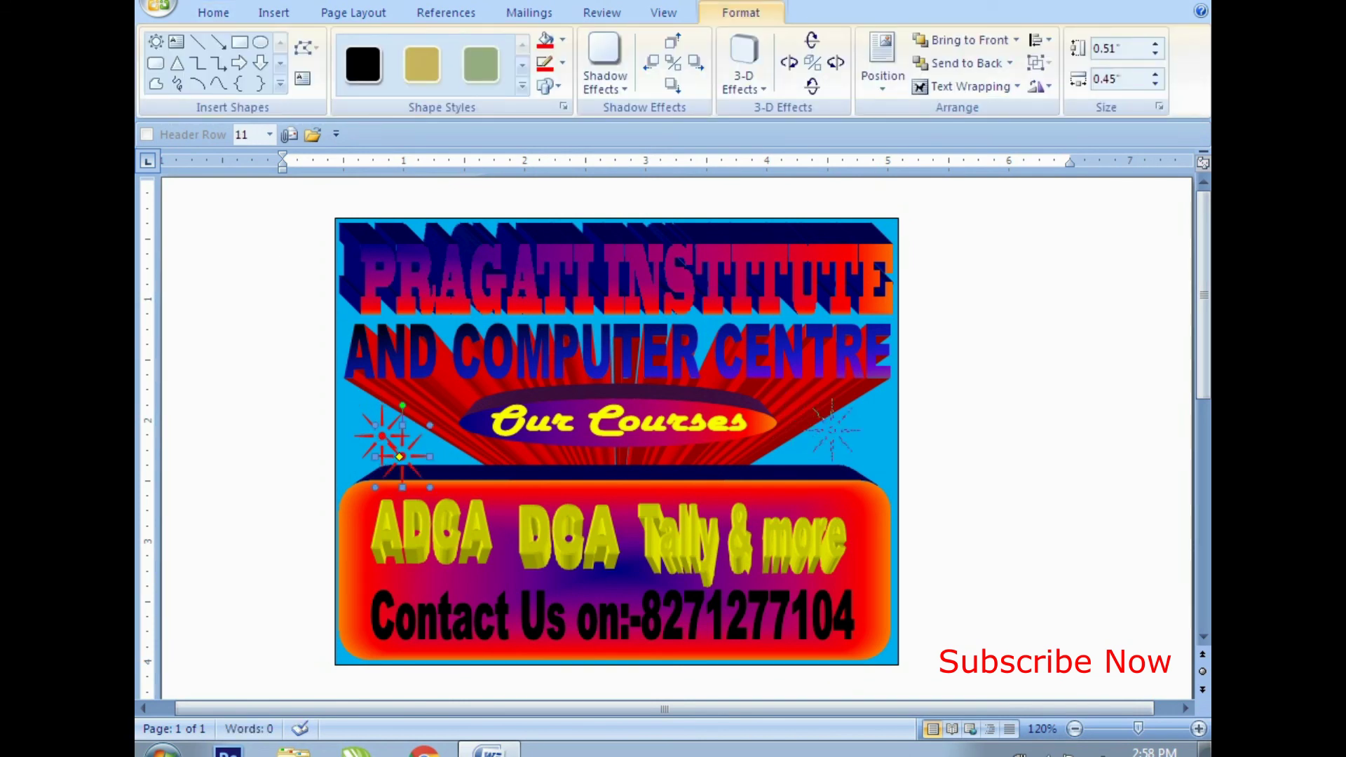
pyautogui.moveTo(704, 435); pyautogui.dragTo(864, 437)
pyautogui.click(285, 277)
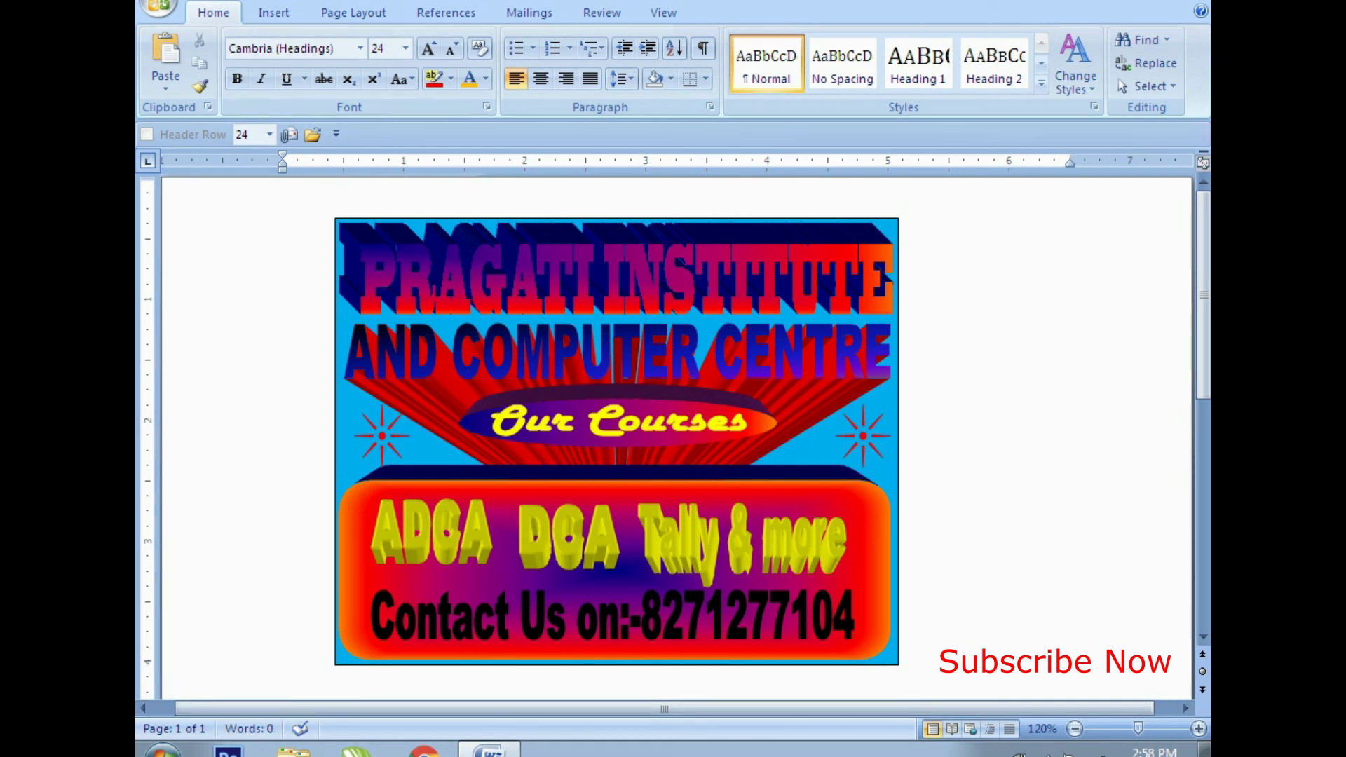
pyautogui.click(274, 13)
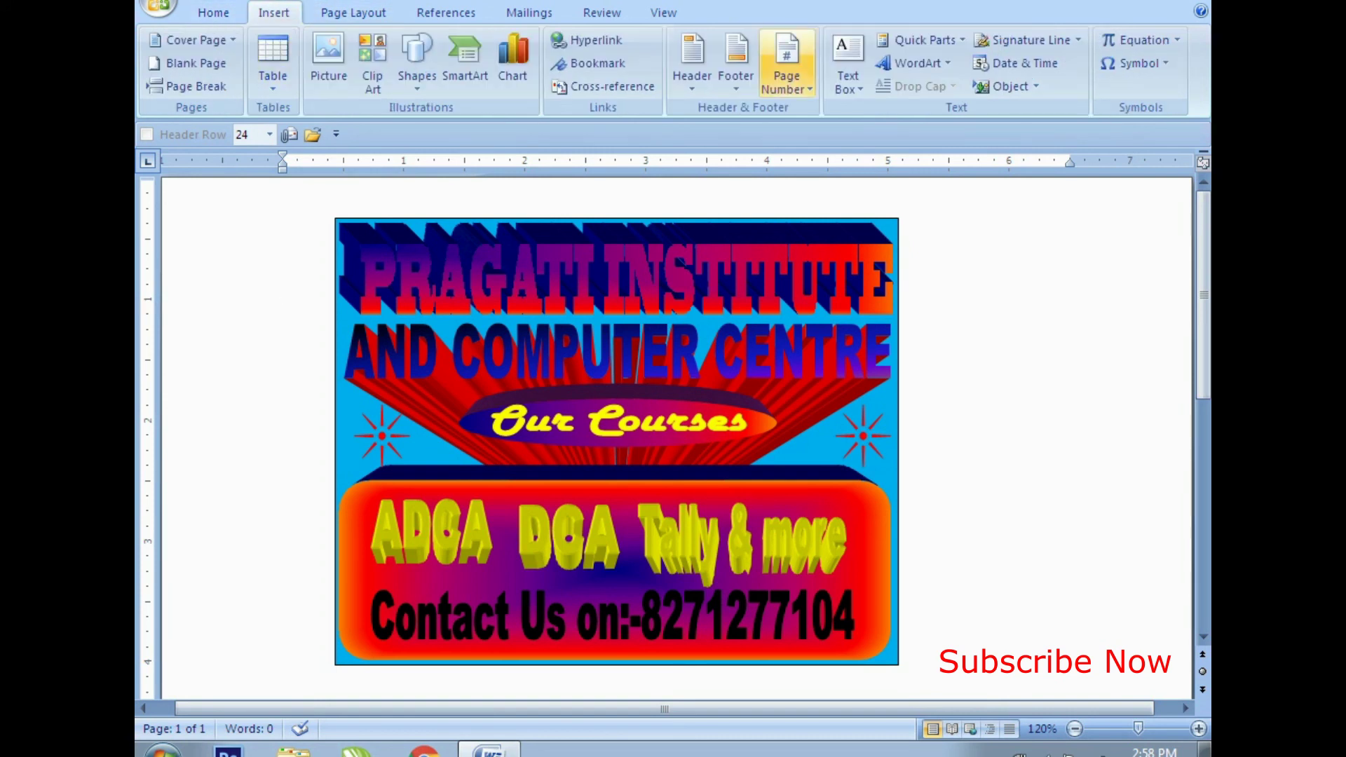